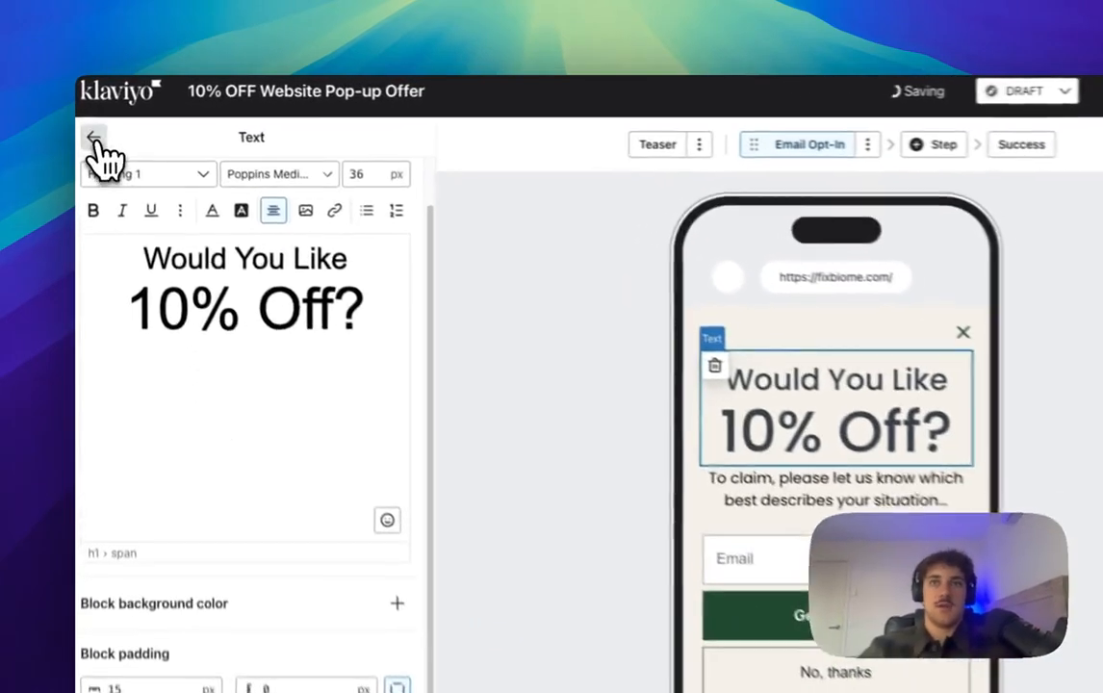
Step: Return from the heading's text settings to the form overview
click(90, 125)
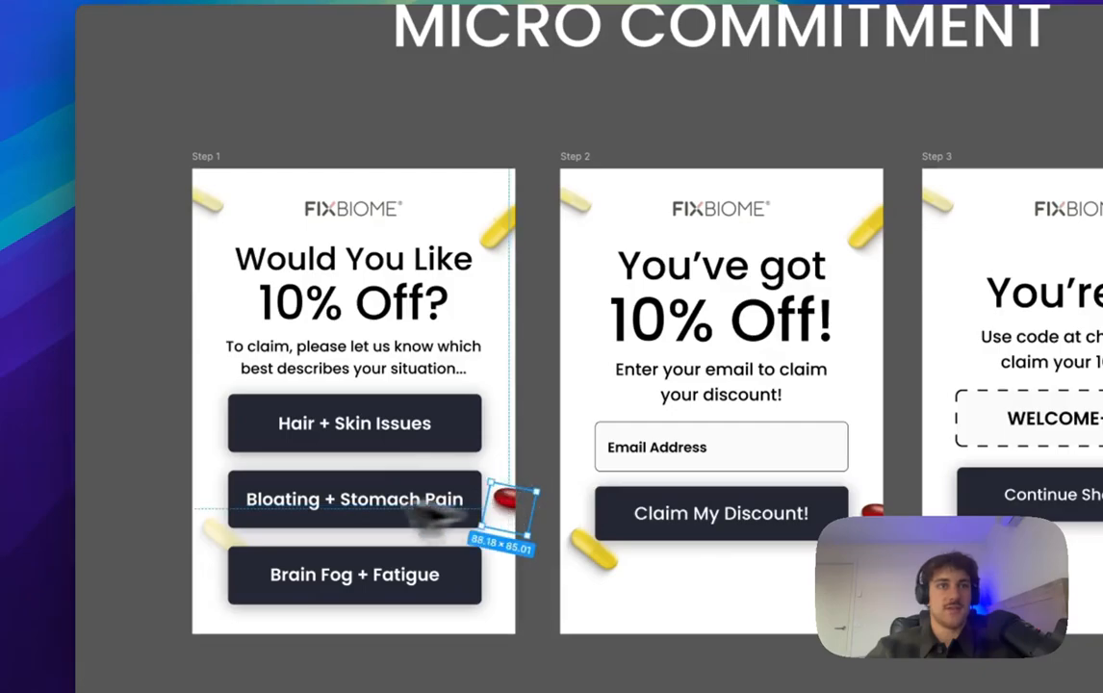
Step: Duplicate the Step 1 frame below it as Step 7
click(211, 531)
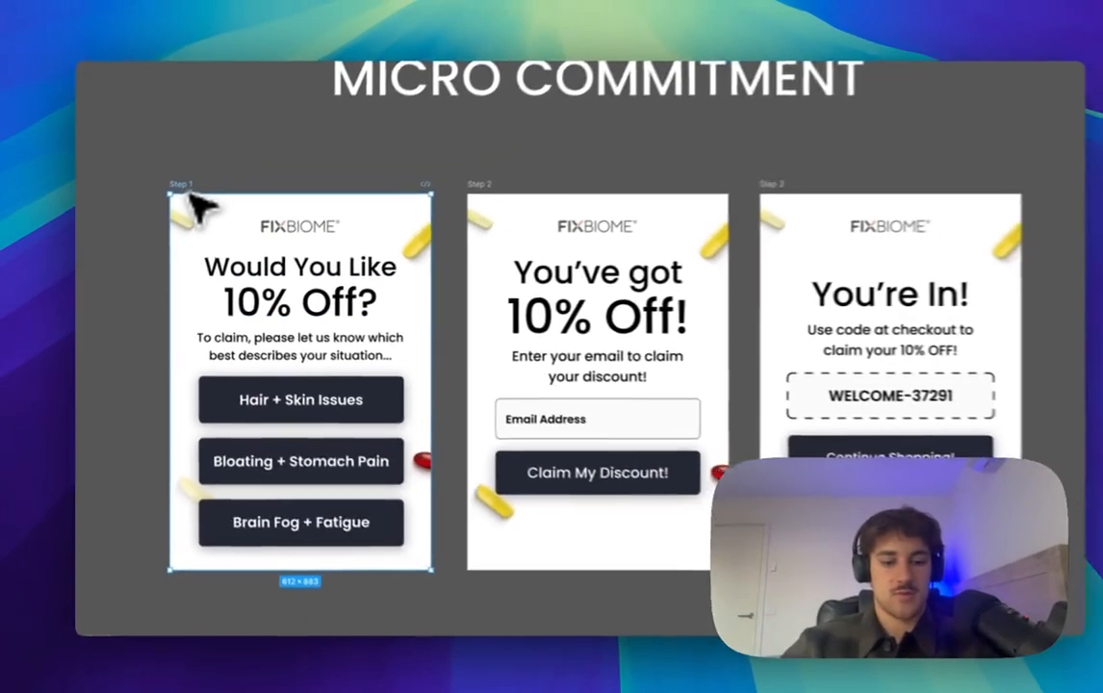
scroll(218, 167, down, 10)
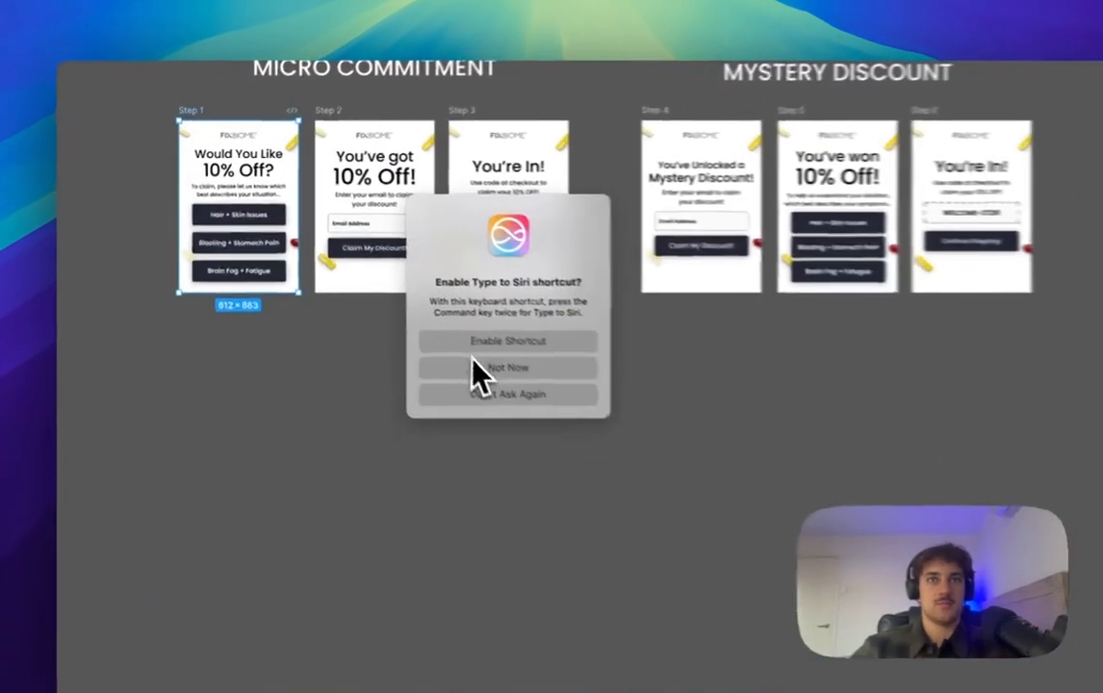
click(428, 345)
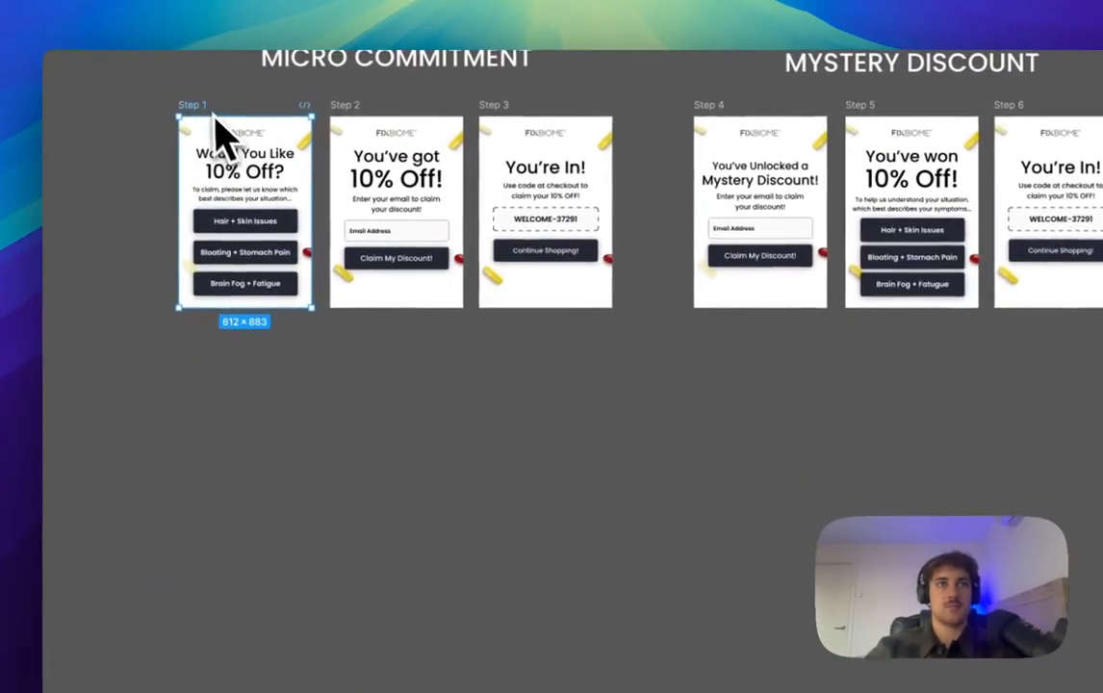
drag(189, 105, 291, 346)
scroll(311, 364, up, 4)
scroll(416, 421, down, 2)
click(470, 300)
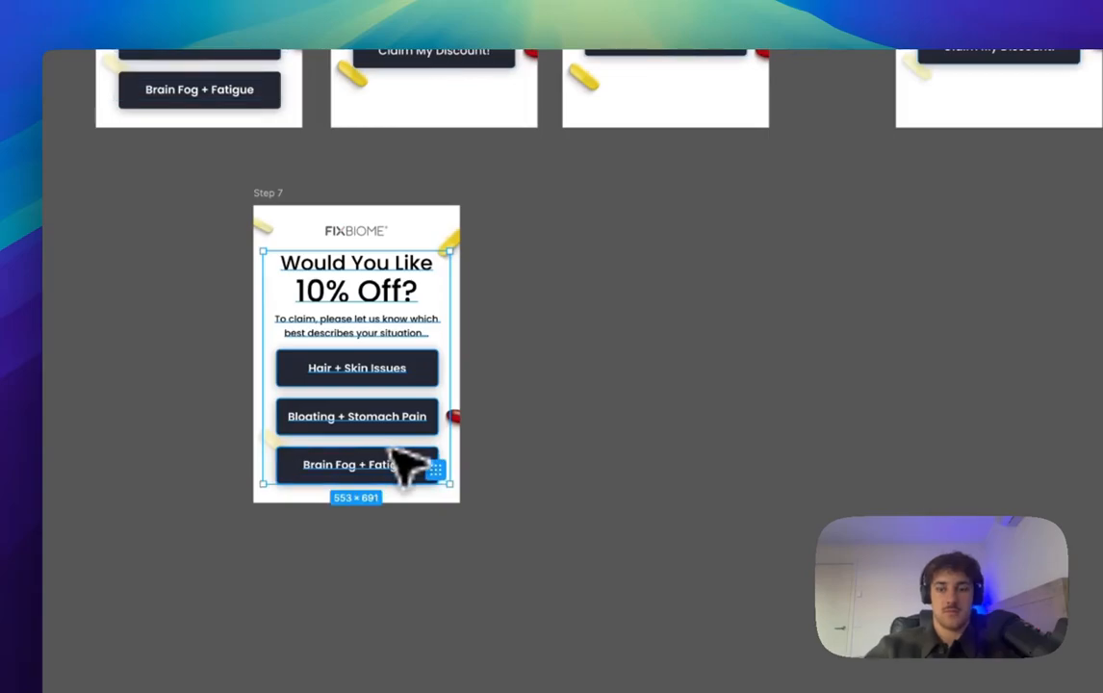
Step: Delete Step 7's text and buttons, leaving only the logo and capsules, and select the frame
key(Delete)
scroll(256, 208, up, 4)
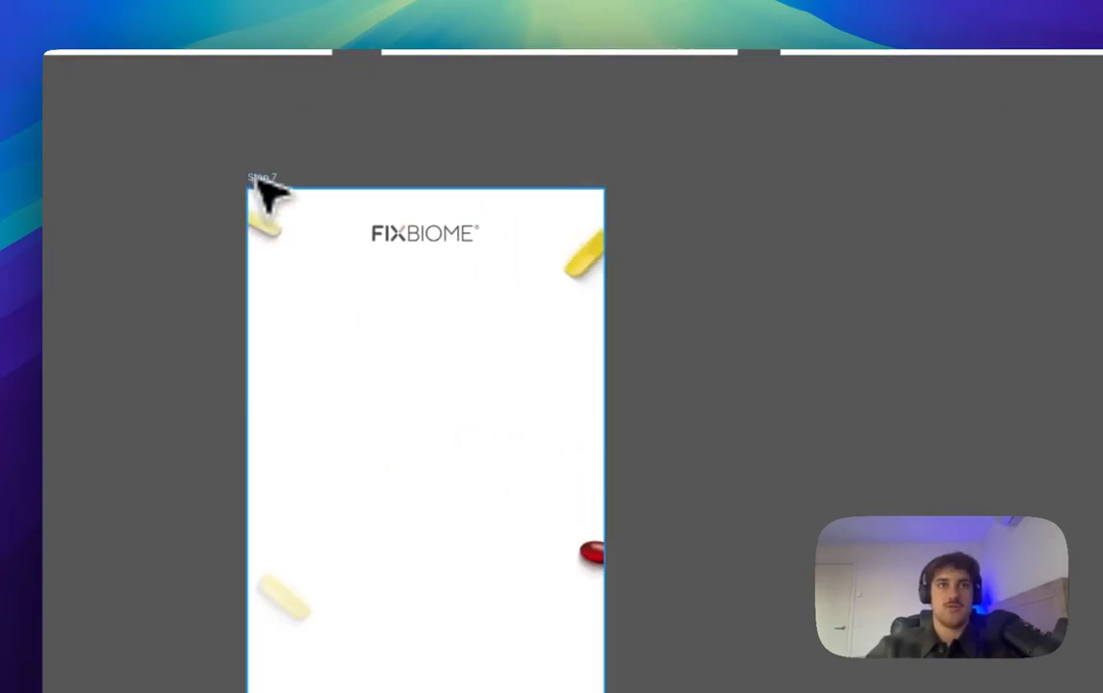
click(256, 178)
scroll(469, 372, down, 4)
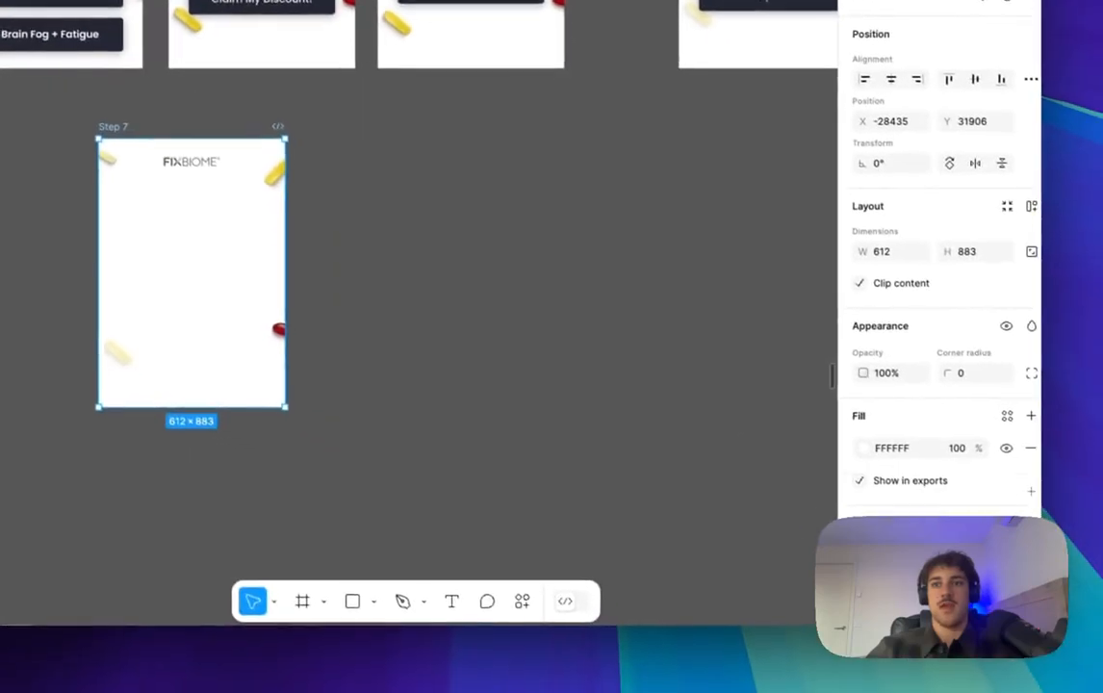
scroll(932, 289, down, 3)
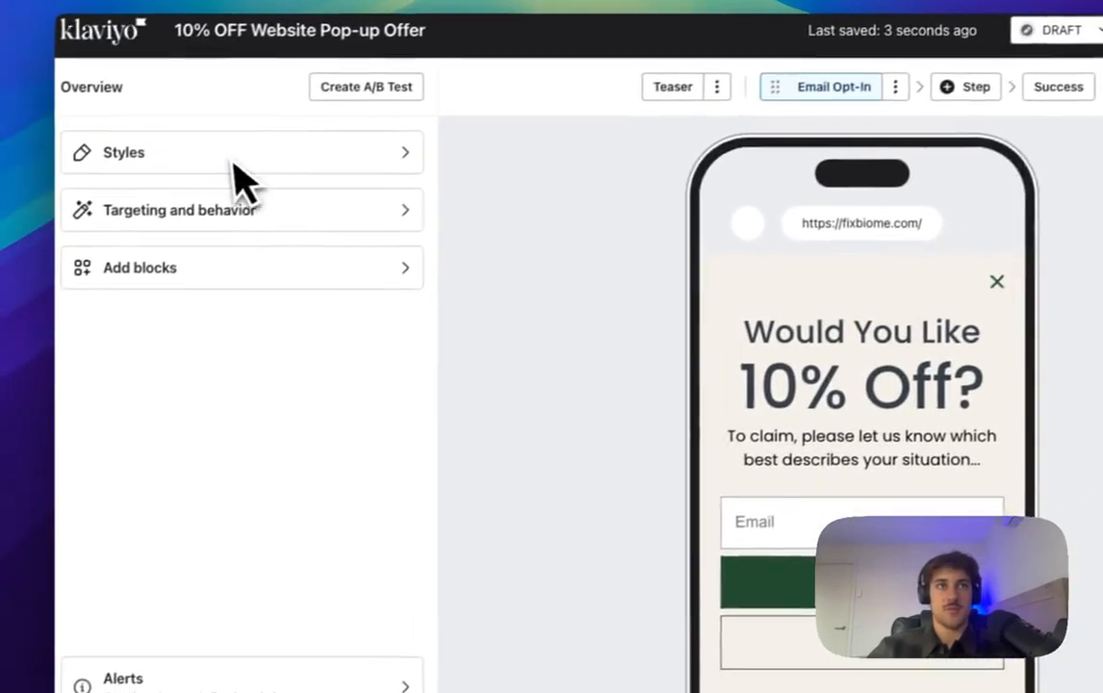
Step: Turn on the form's background image and upload the Step 7 FixBIOME Flows PNG
click(231, 181)
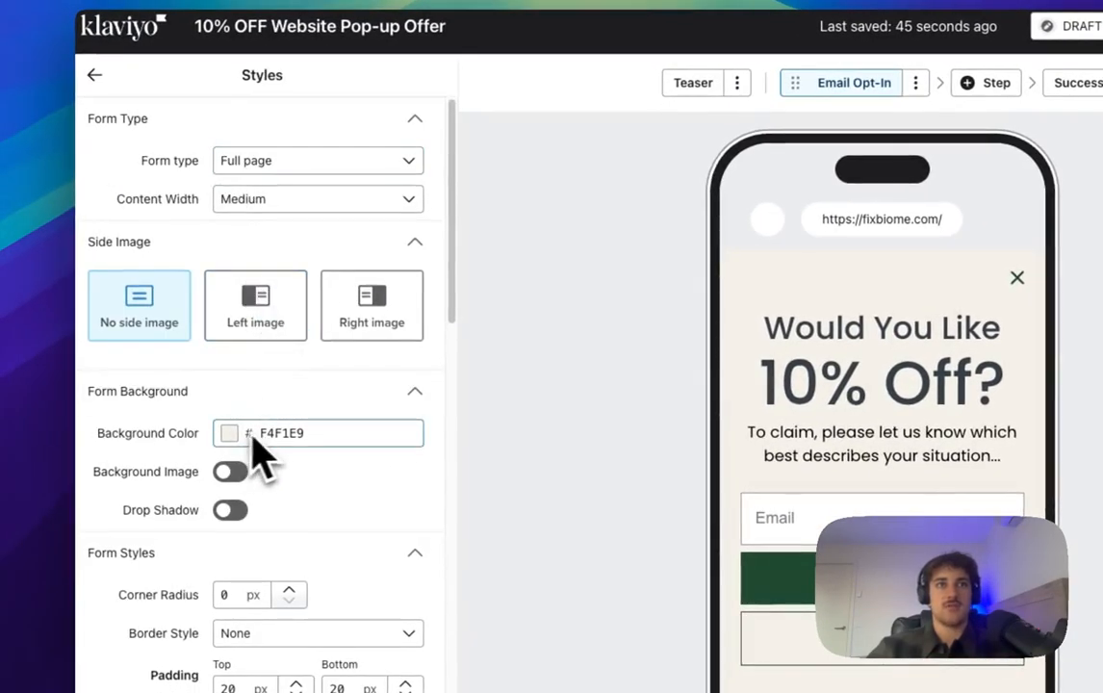
scroll(245, 466, down, 2)
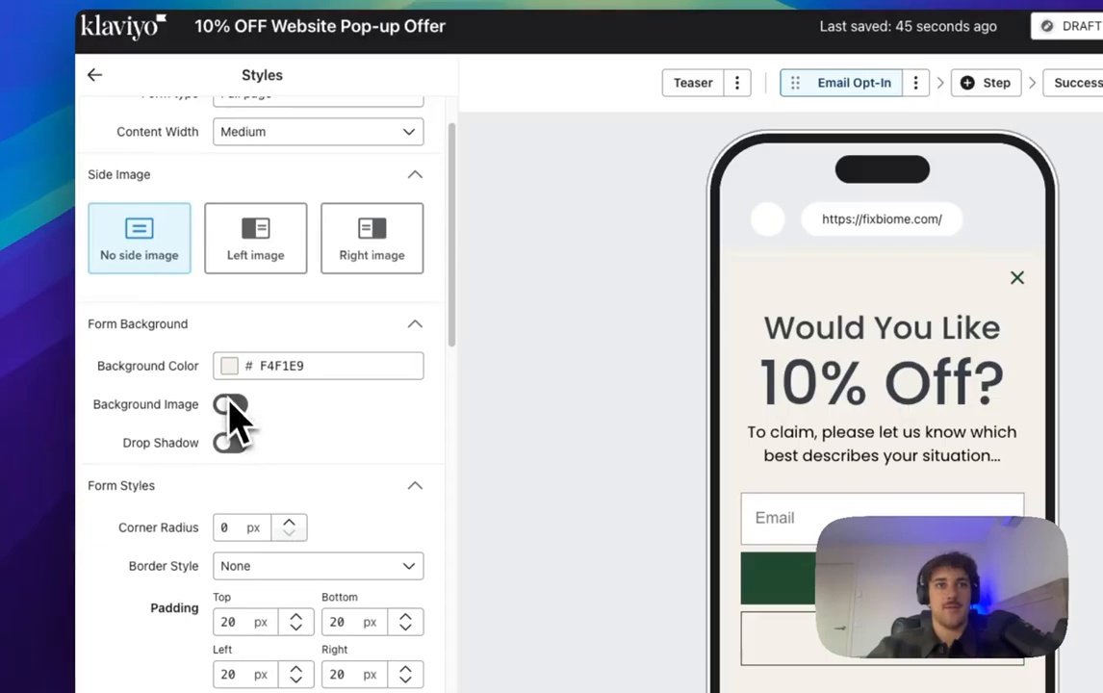
click(232, 406)
scroll(284, 539, down, 1)
click(279, 573)
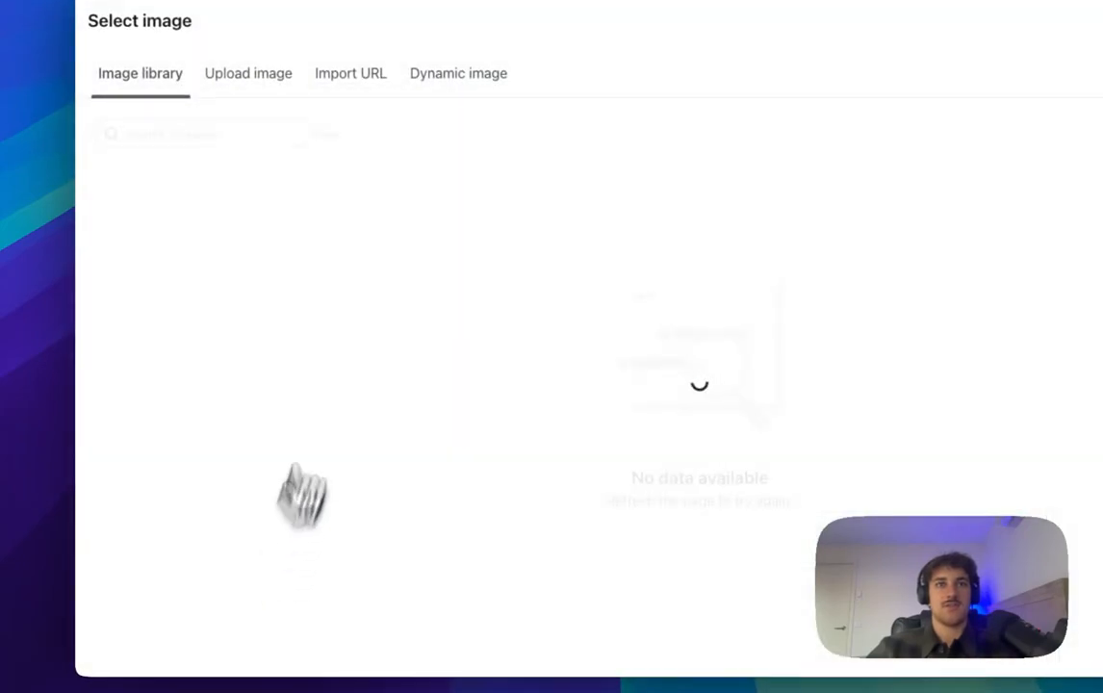
click(223, 79)
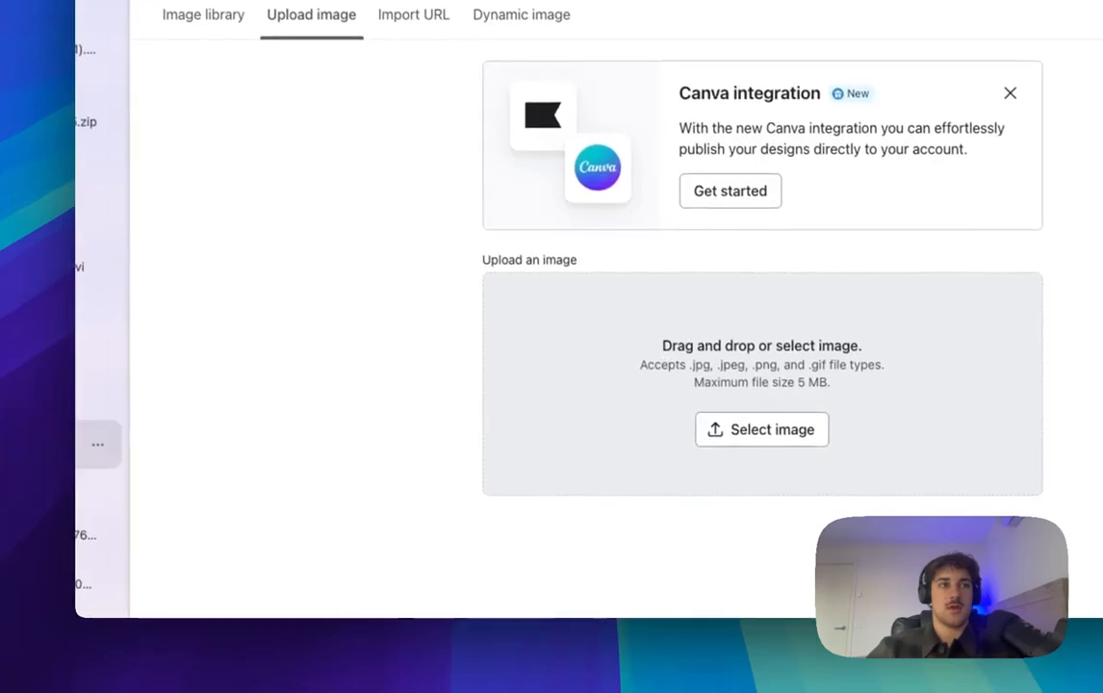
drag(347, 342, 626, 491)
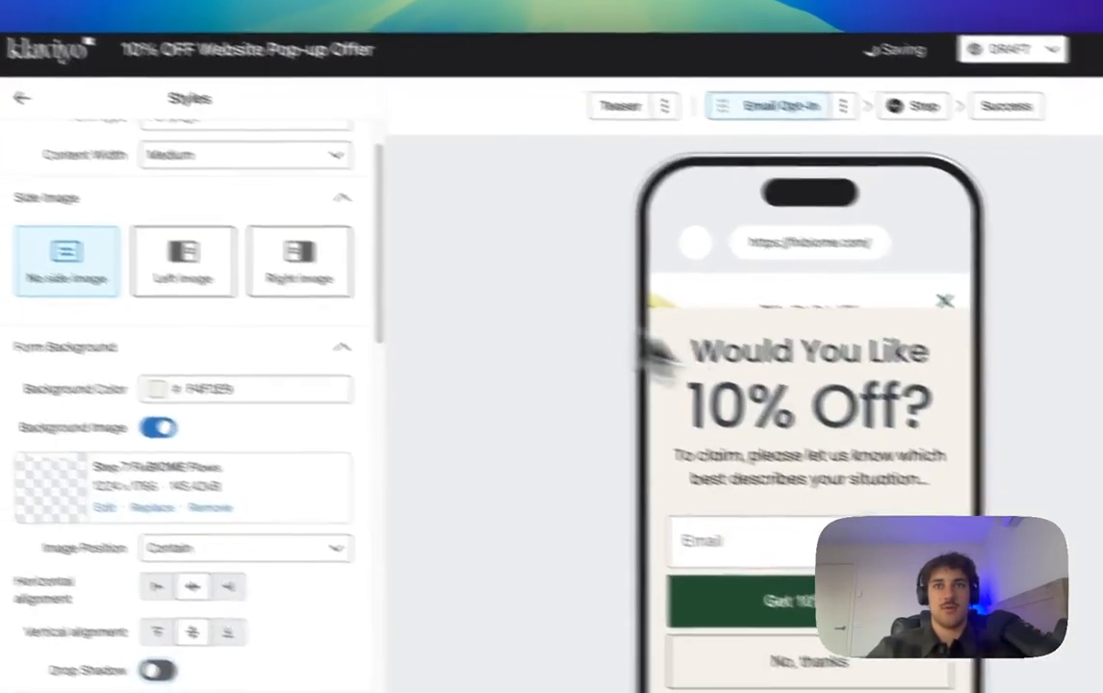
scroll(973, 445, down, 3)
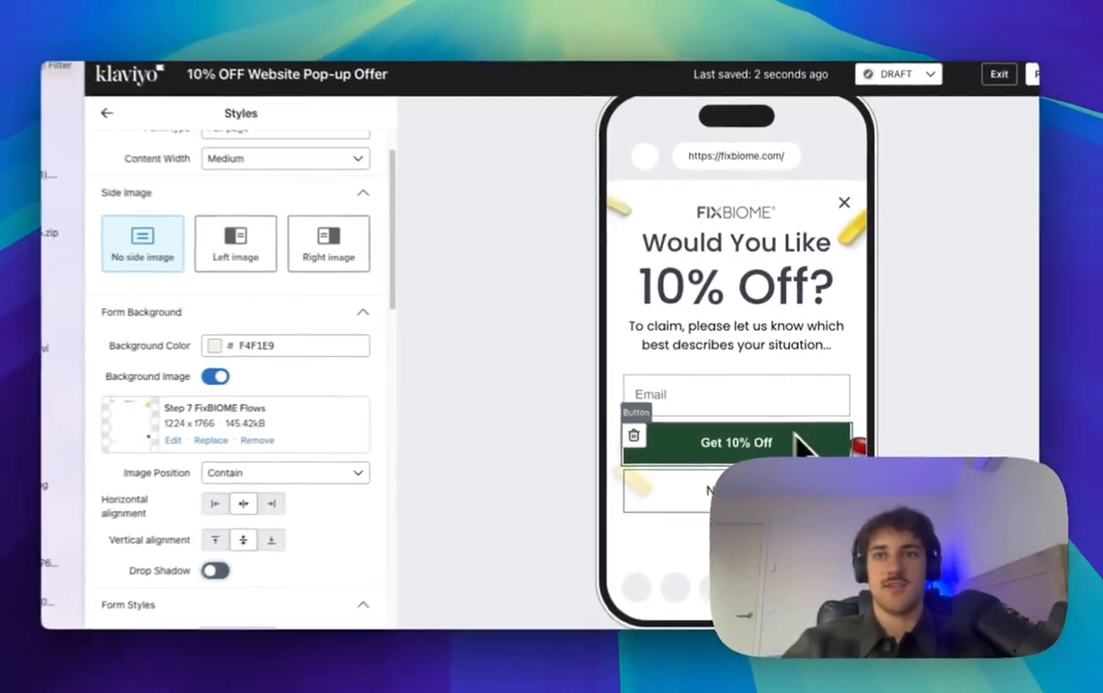
scroll(246, 271, up, 2)
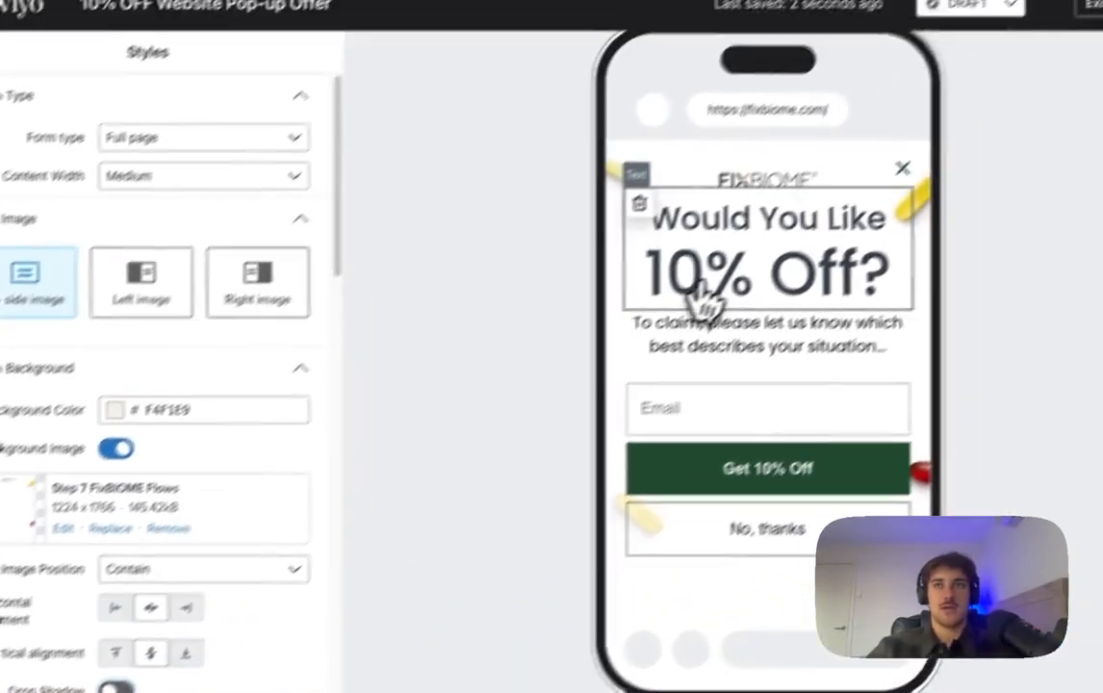
Step: Change the 'Would You Like 10% Off?' heading's top padding from 30 to 50 px
click(871, 196)
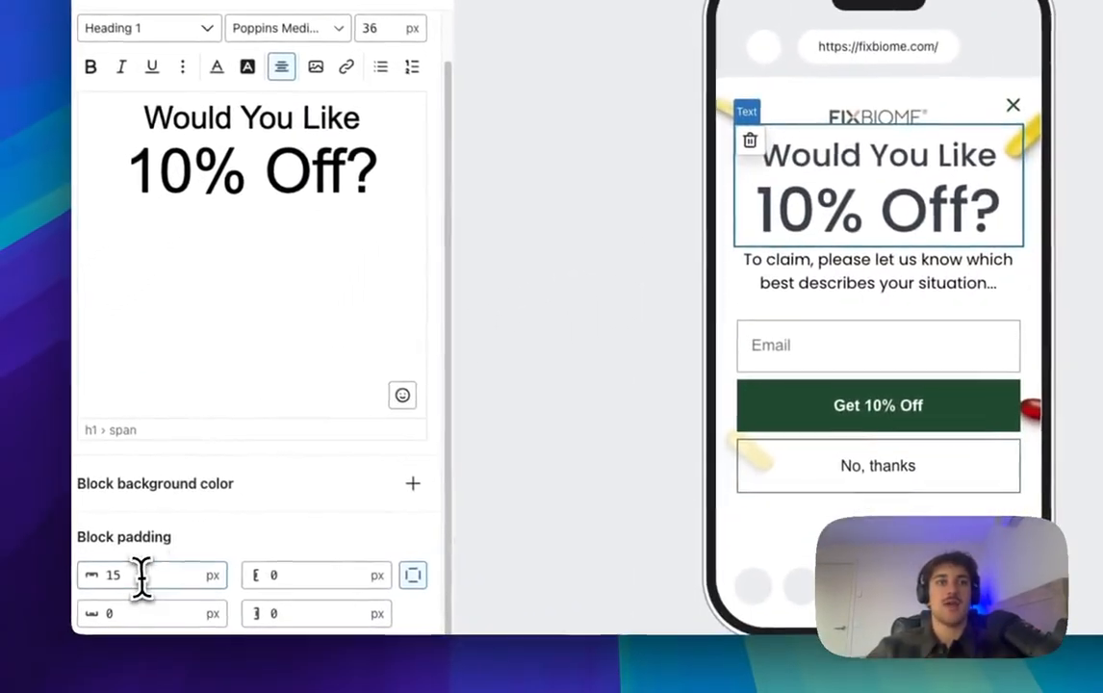
double_click(69, 597)
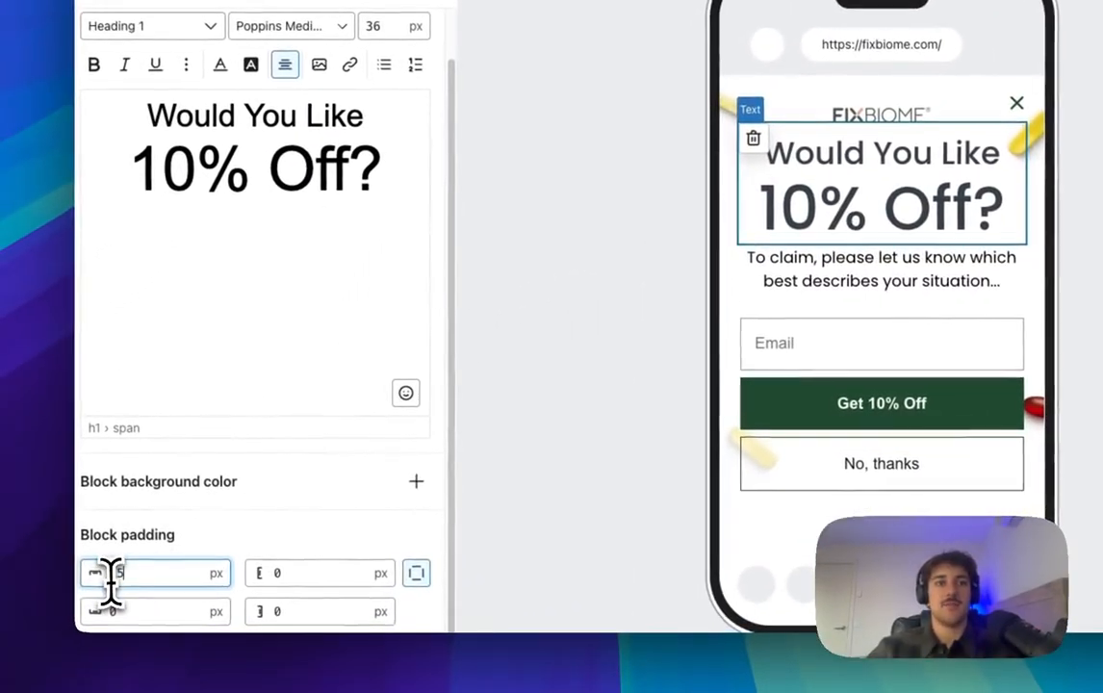
text(30)
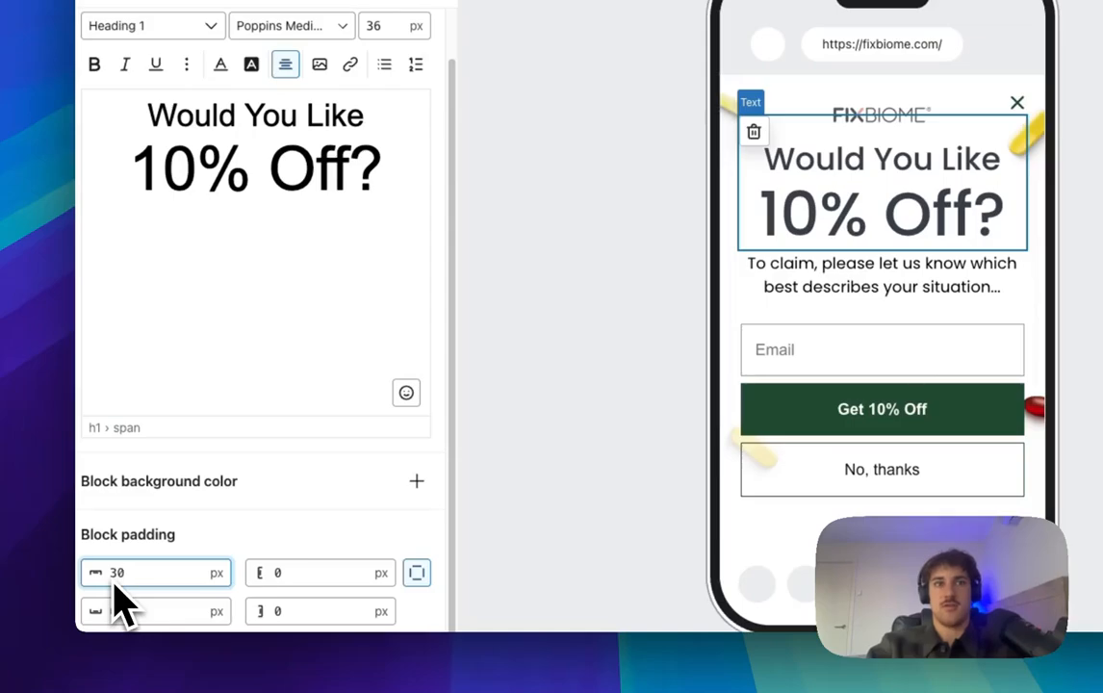
key(BackSpace)
key(BackSpace)
text(50)
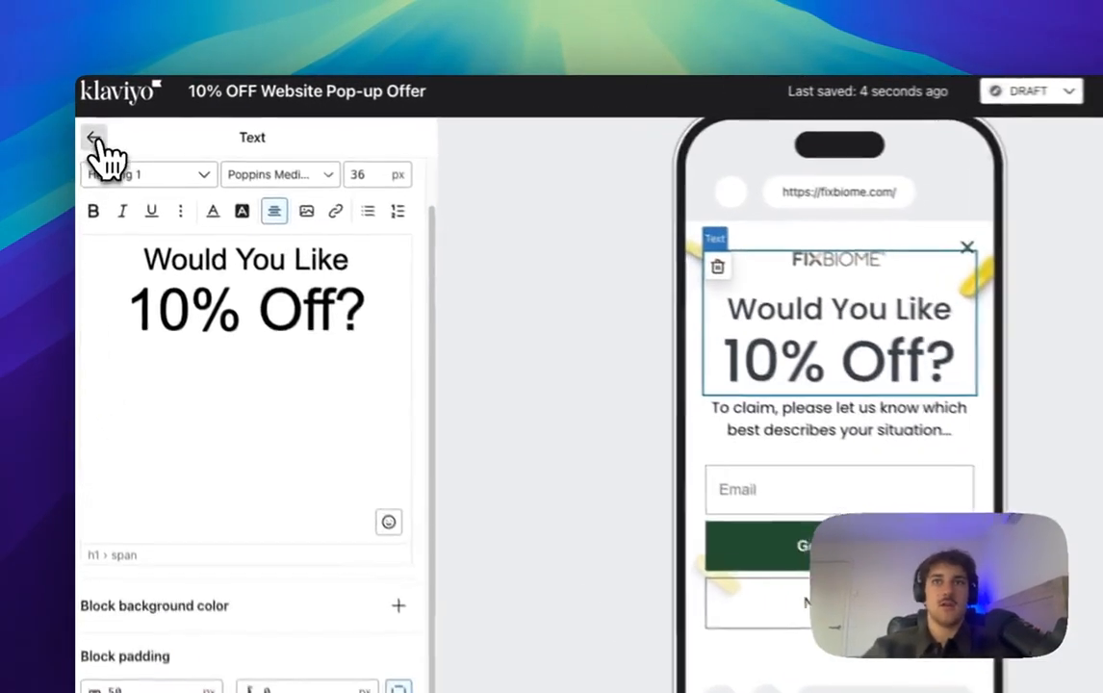
click(94, 140)
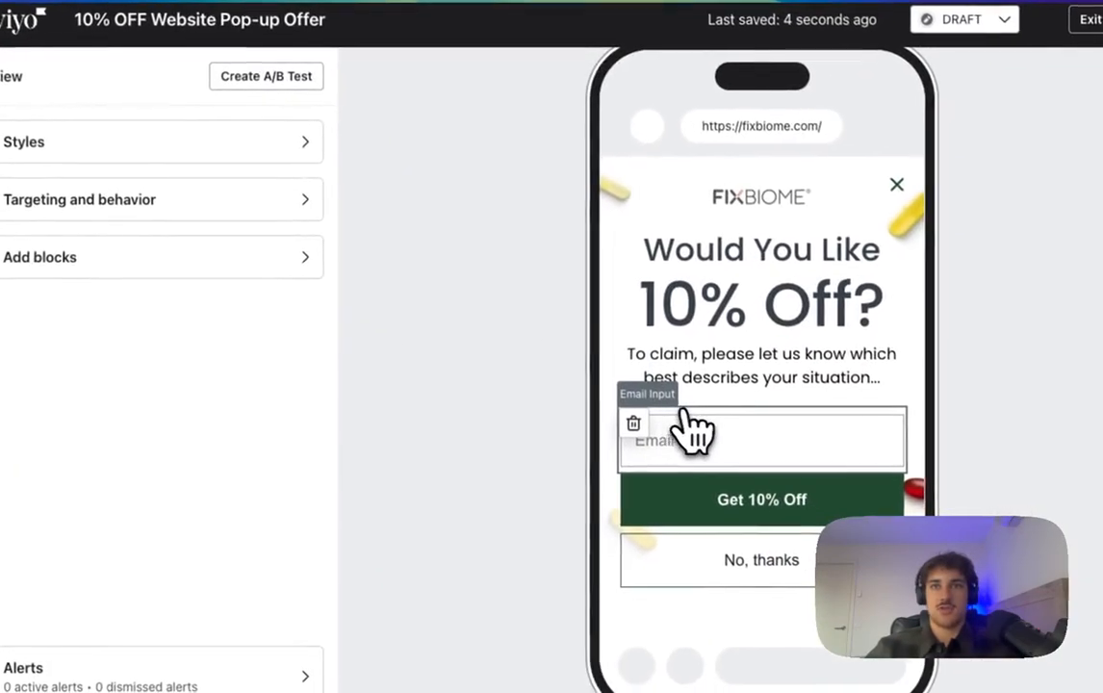
Step: Delete the email field block from the question step
click(794, 513)
click(631, 421)
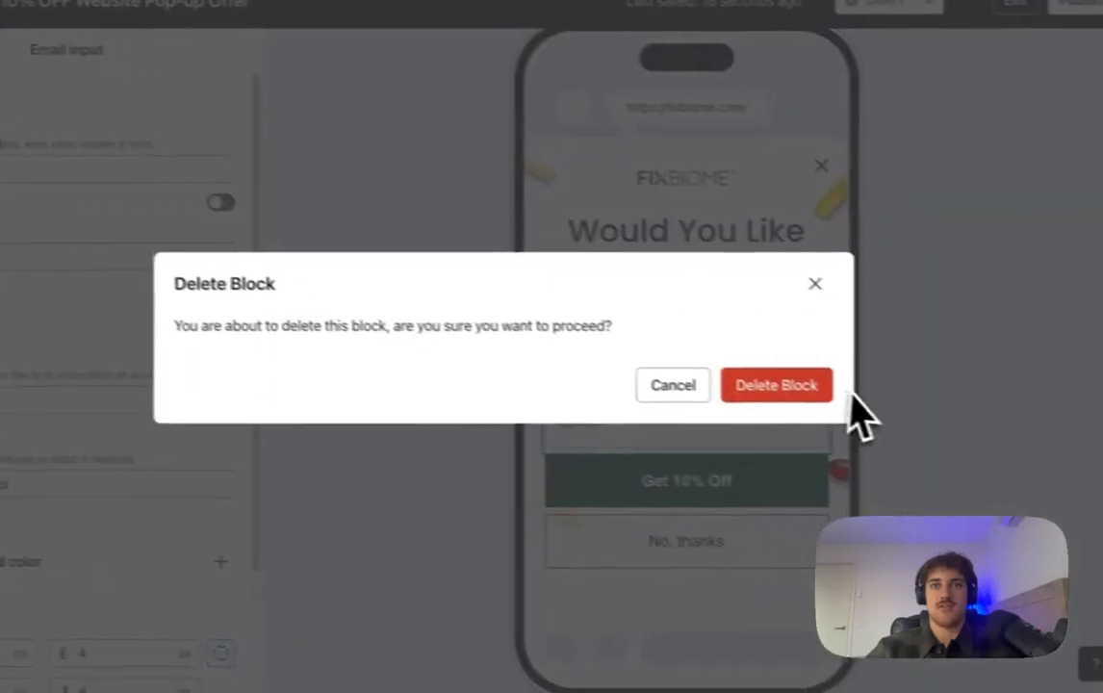
click(852, 425)
Step: Select the Get 10% Off button and dismiss the removal notification
click(529, 502)
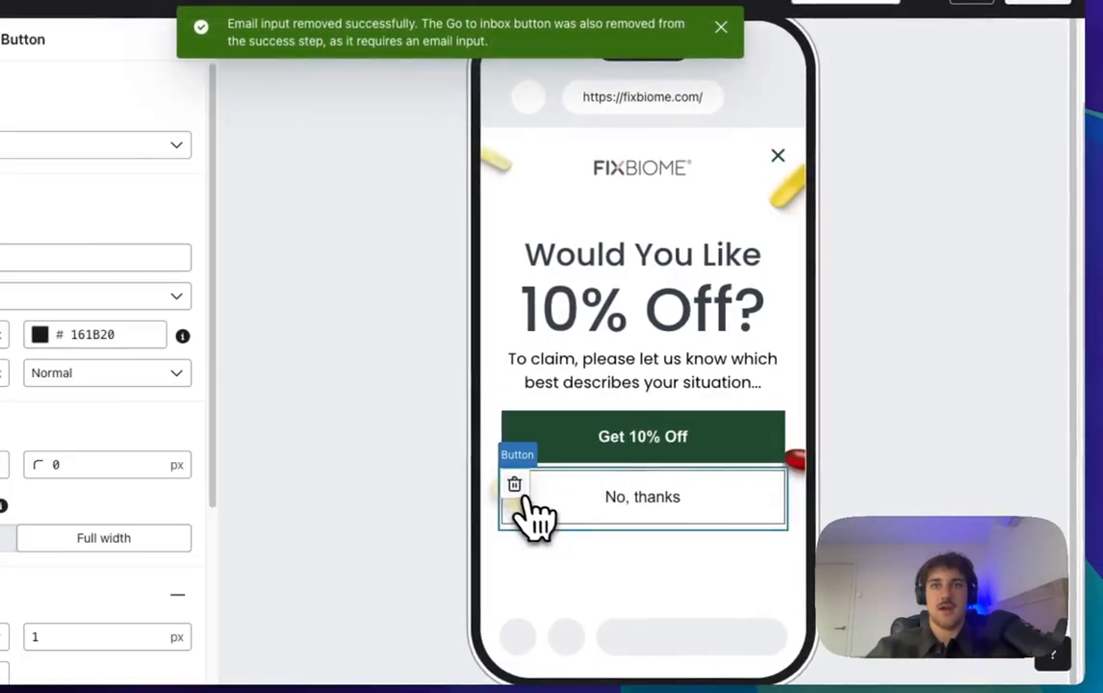
click(674, 448)
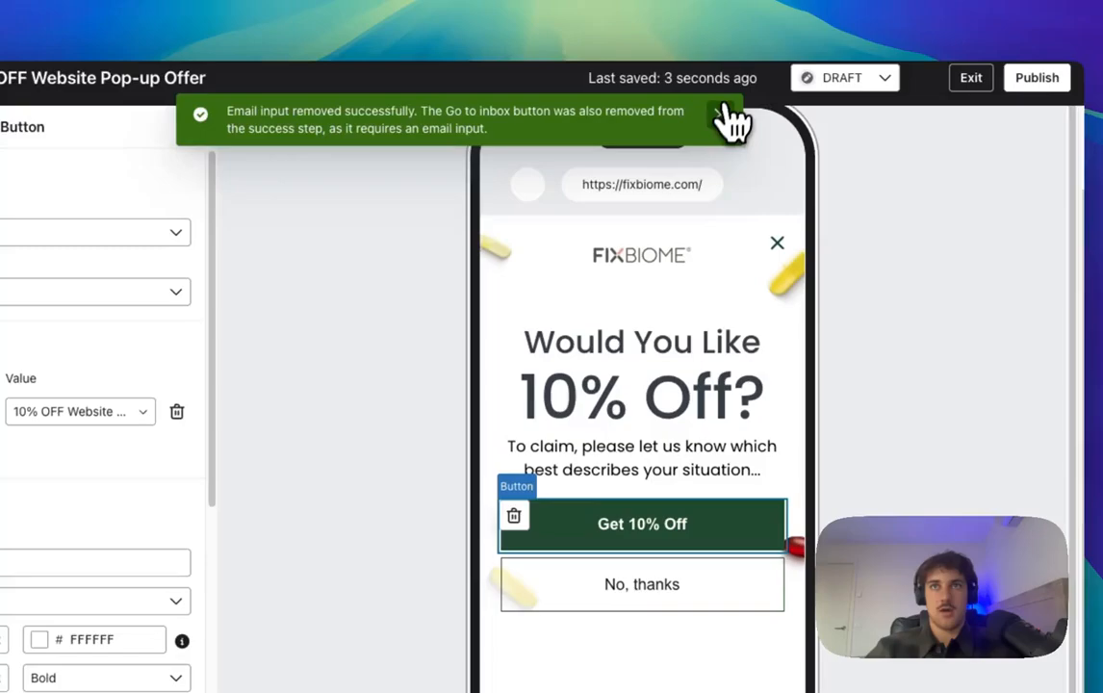
click(755, 63)
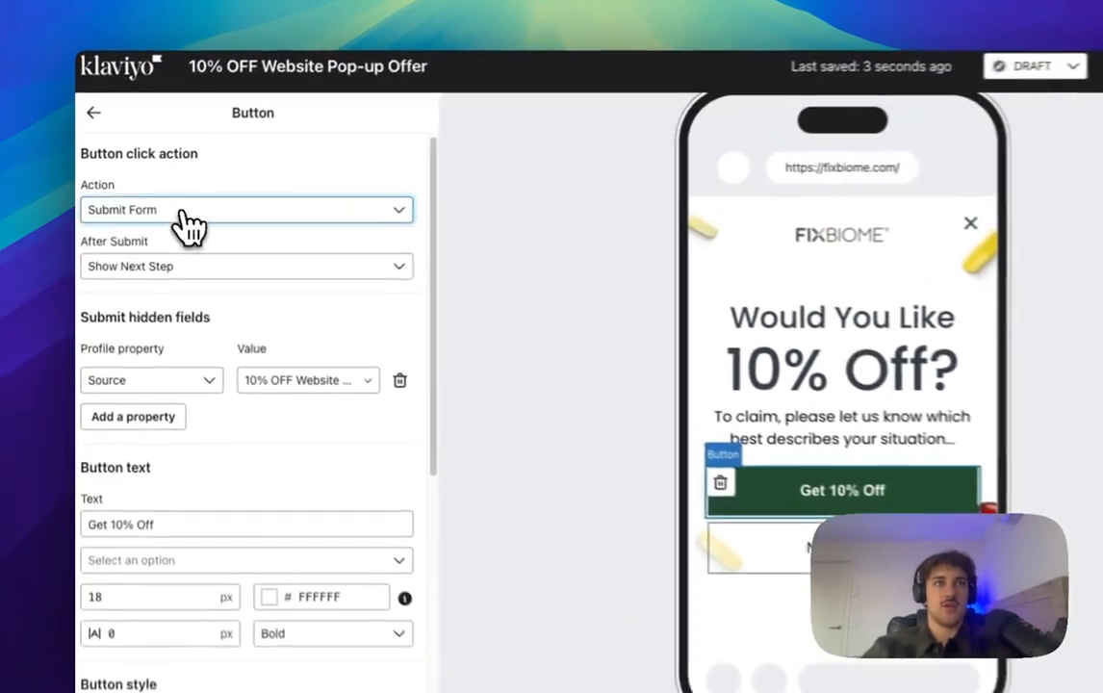
Step: Keep the button action as Submit Form, showing the next step after submit
click(173, 207)
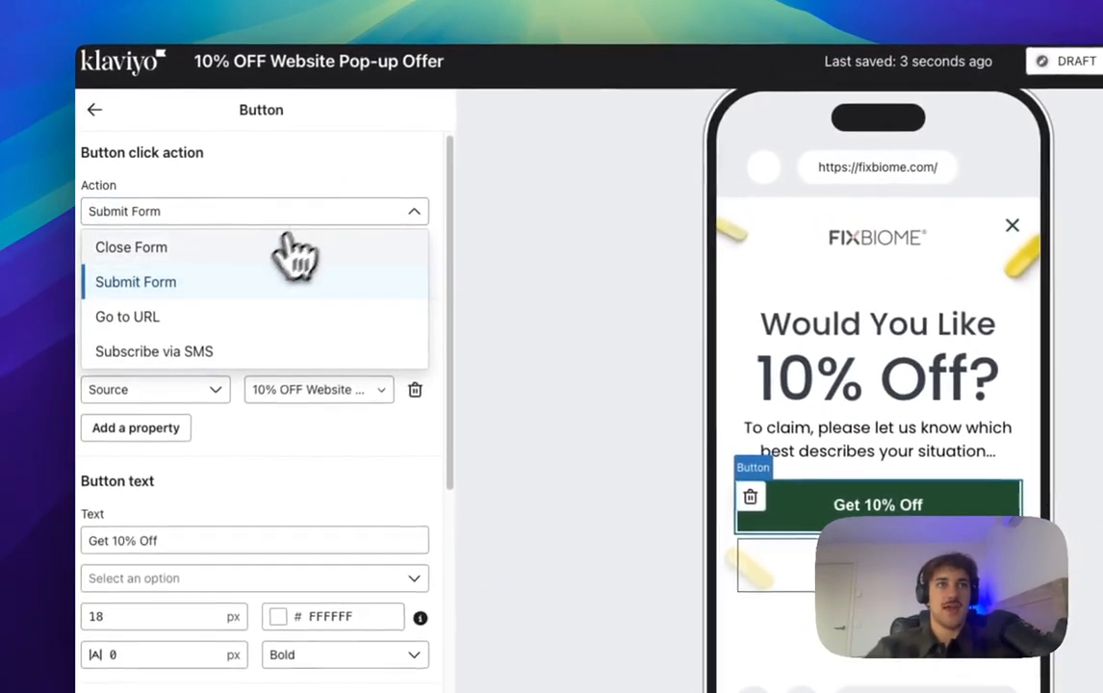
click(202, 285)
click(183, 273)
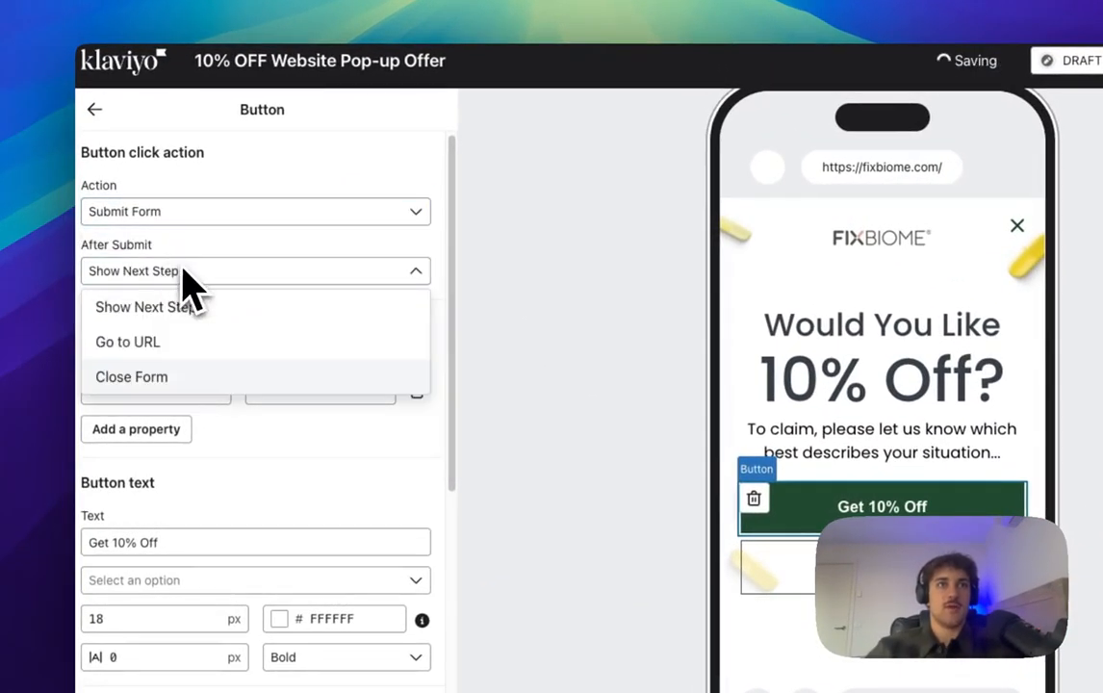
click(161, 318)
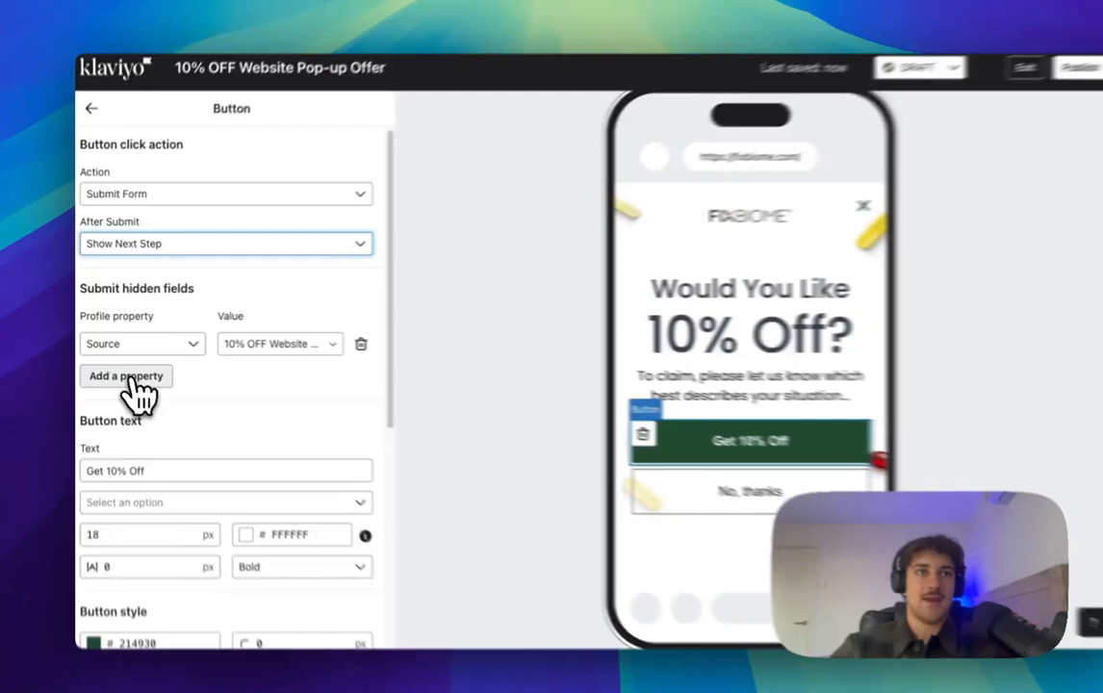
Step: Create a new hidden profile property 'Issue (Pop-up ZPD)' and open its value choices
click(137, 370)
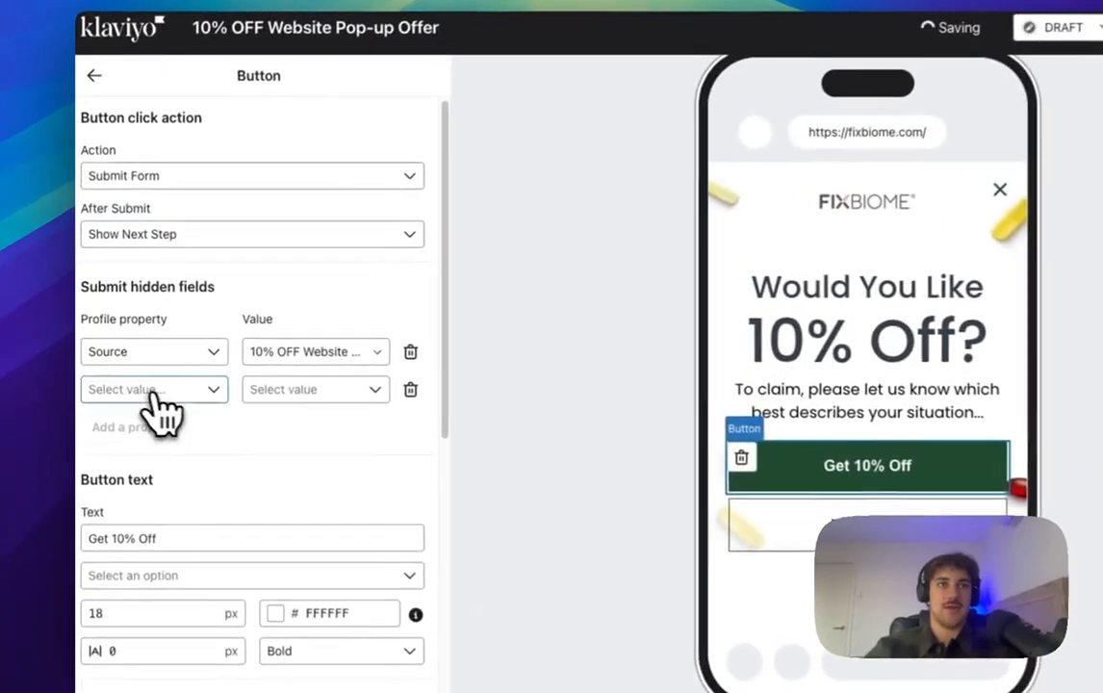
click(186, 378)
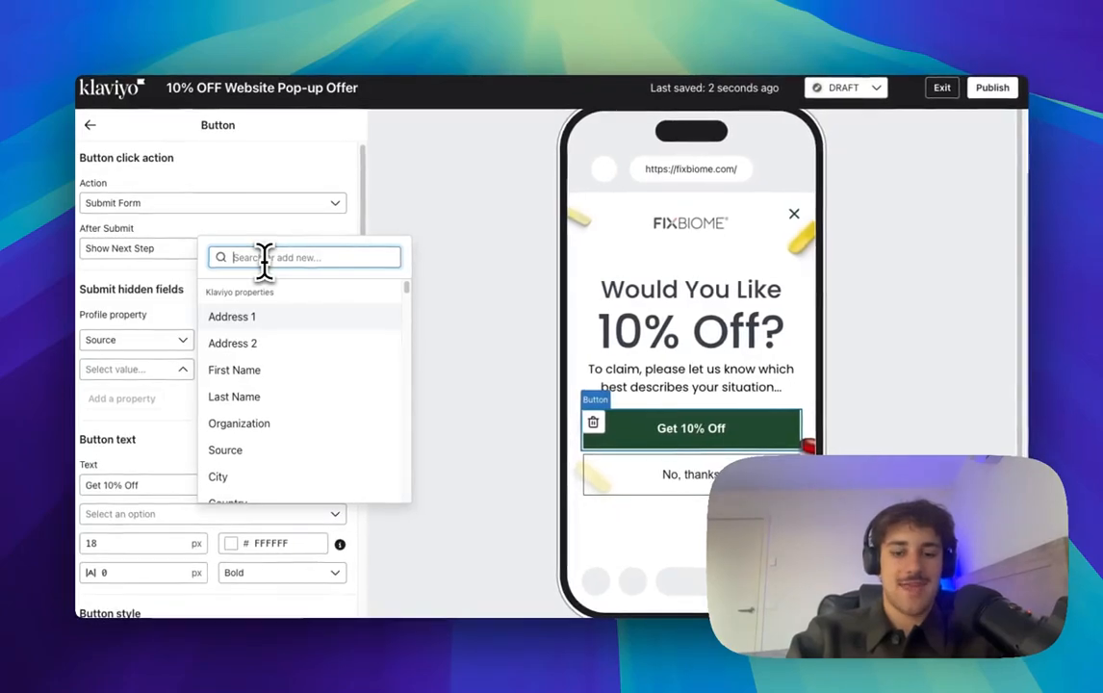
text(issue)
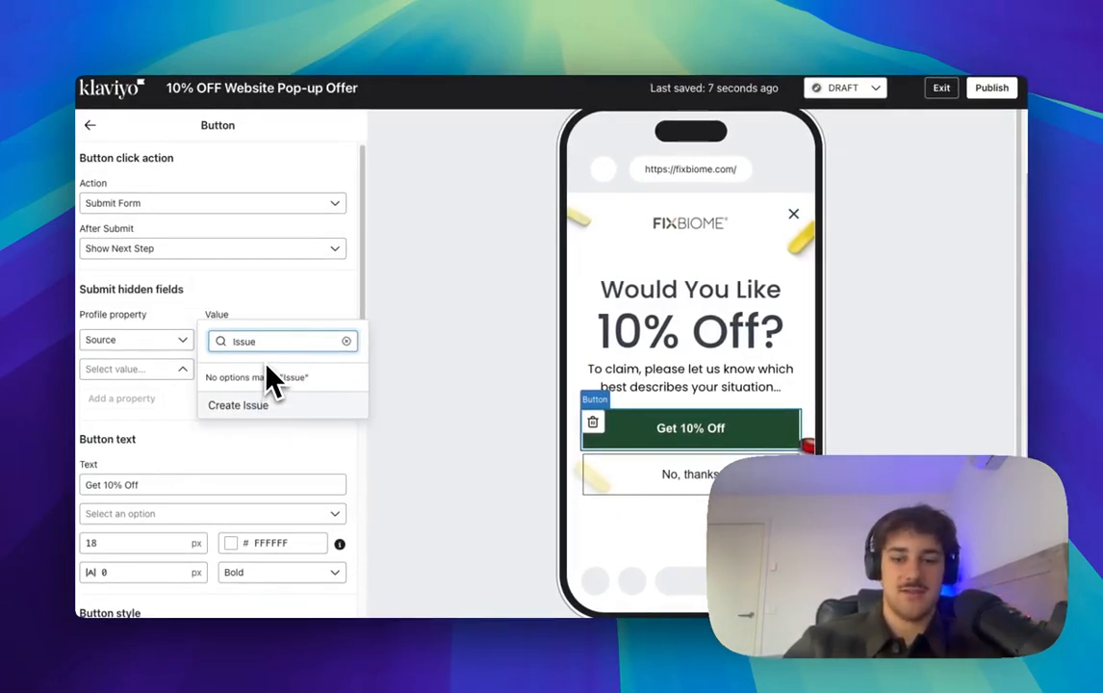
text( (ZP)
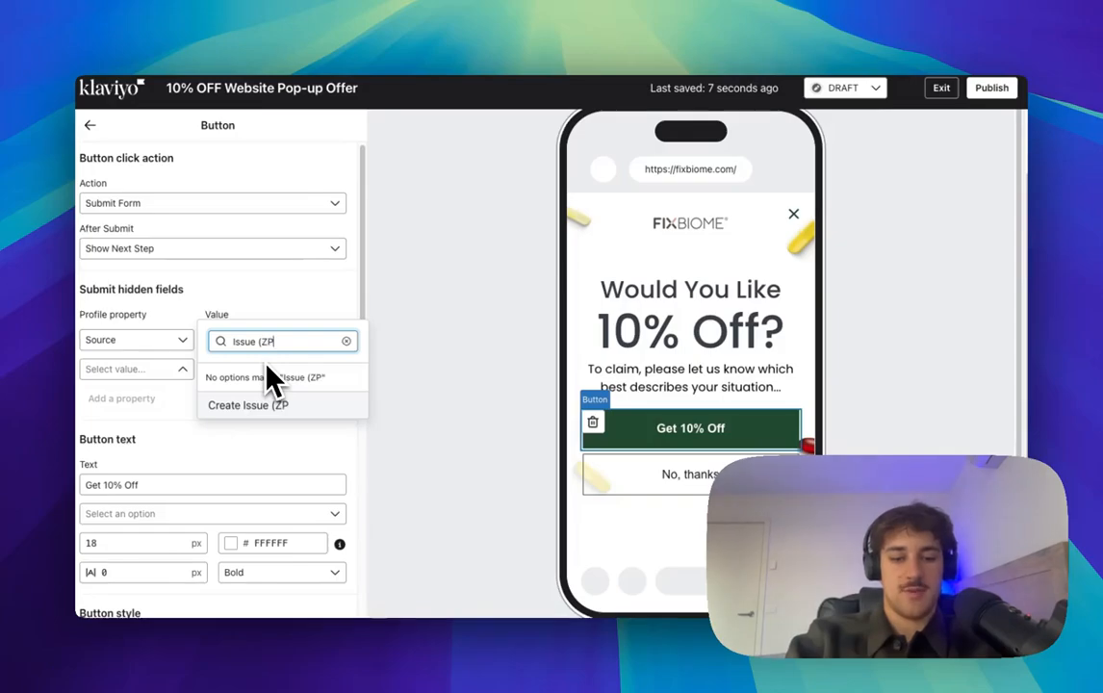
text(D))
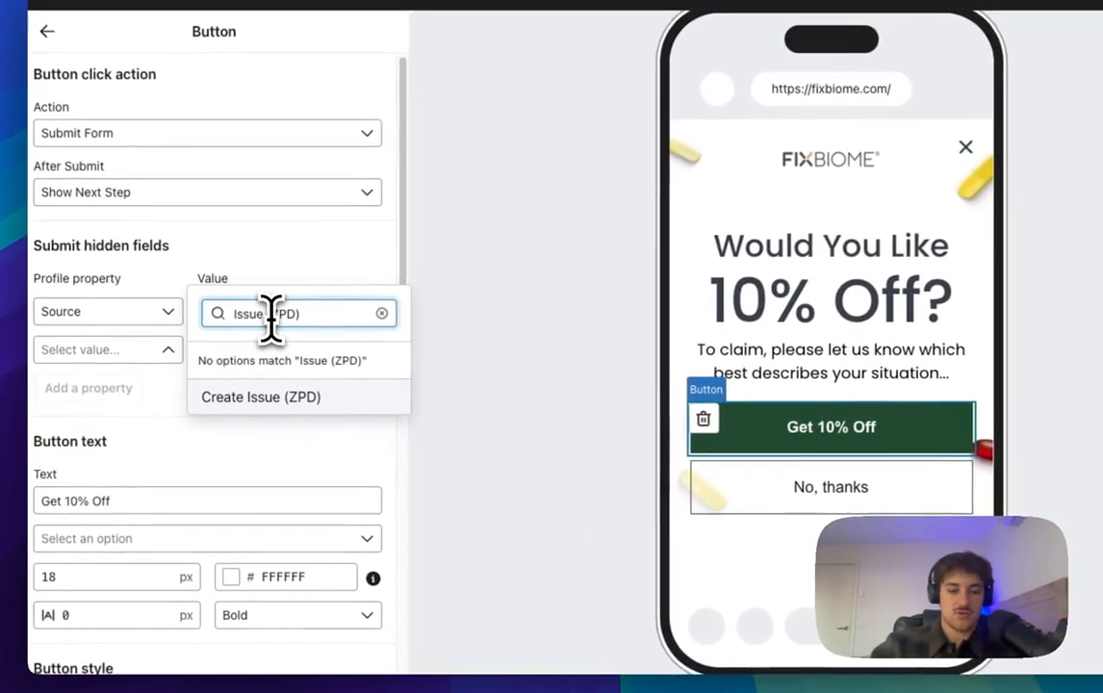
click(273, 314)
text(Pop)
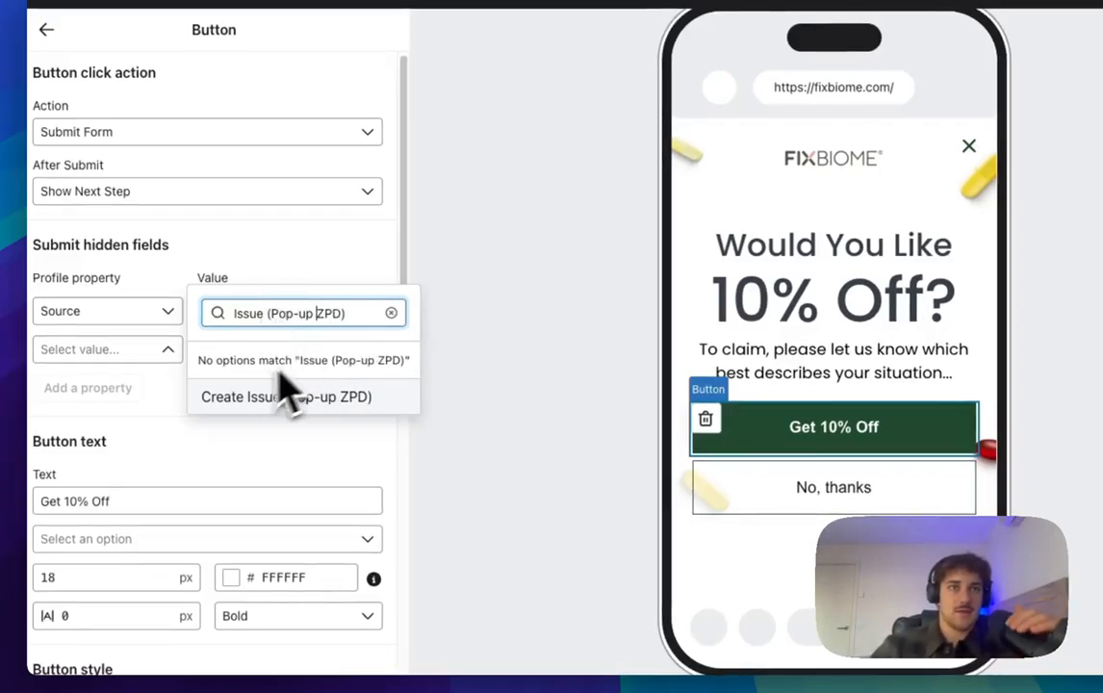
text(-up)
click(247, 402)
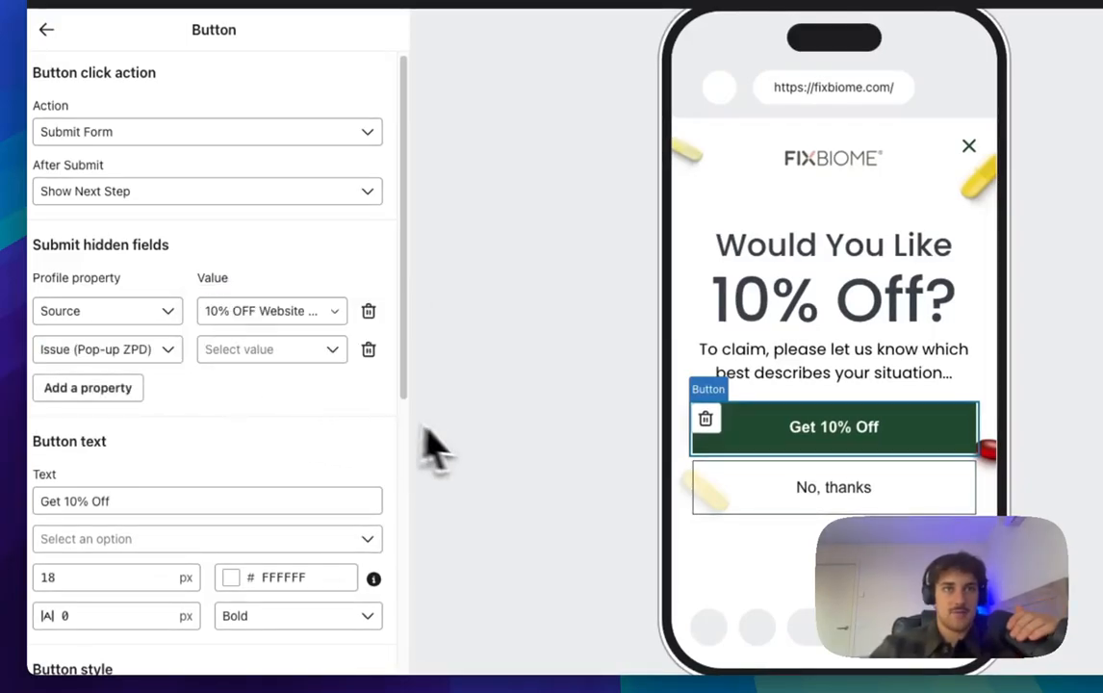
click(274, 356)
click(277, 353)
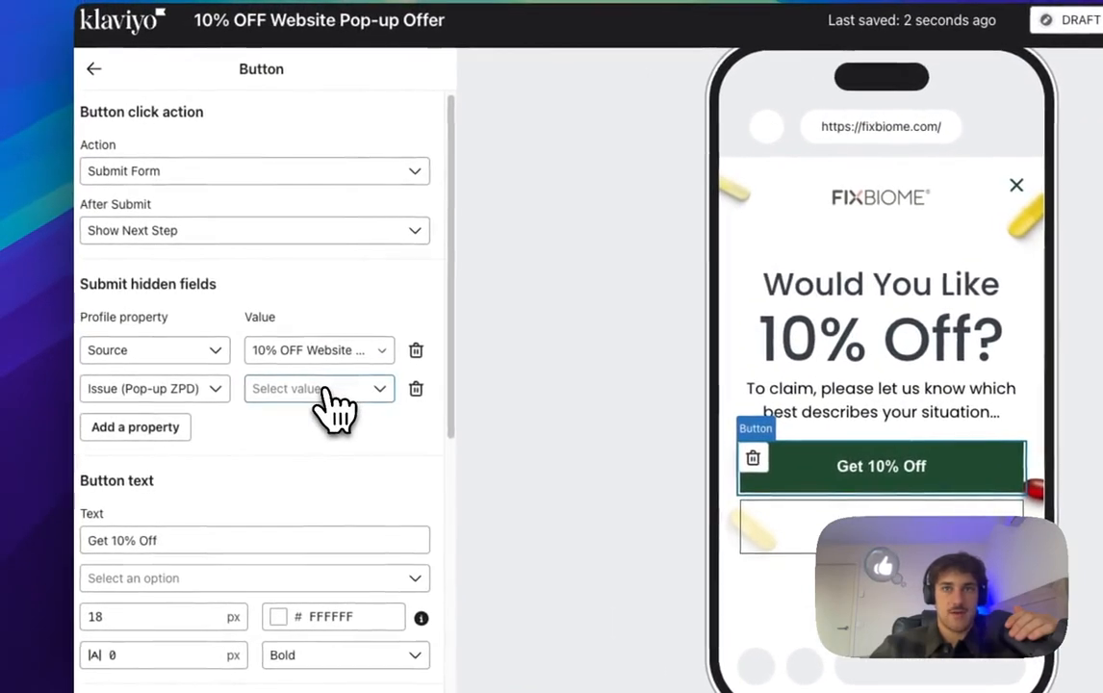
click(325, 390)
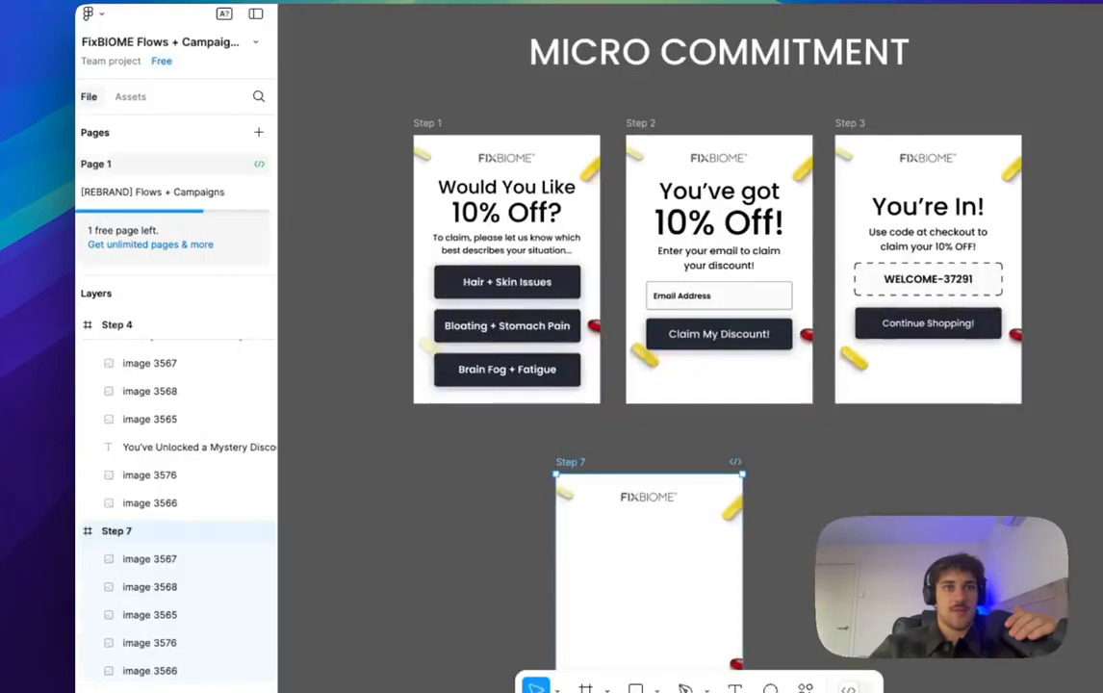
Step: Create 'Hair + Skin Issues' as the property value and select the Get 10% Off label to replace
click(515, 282)
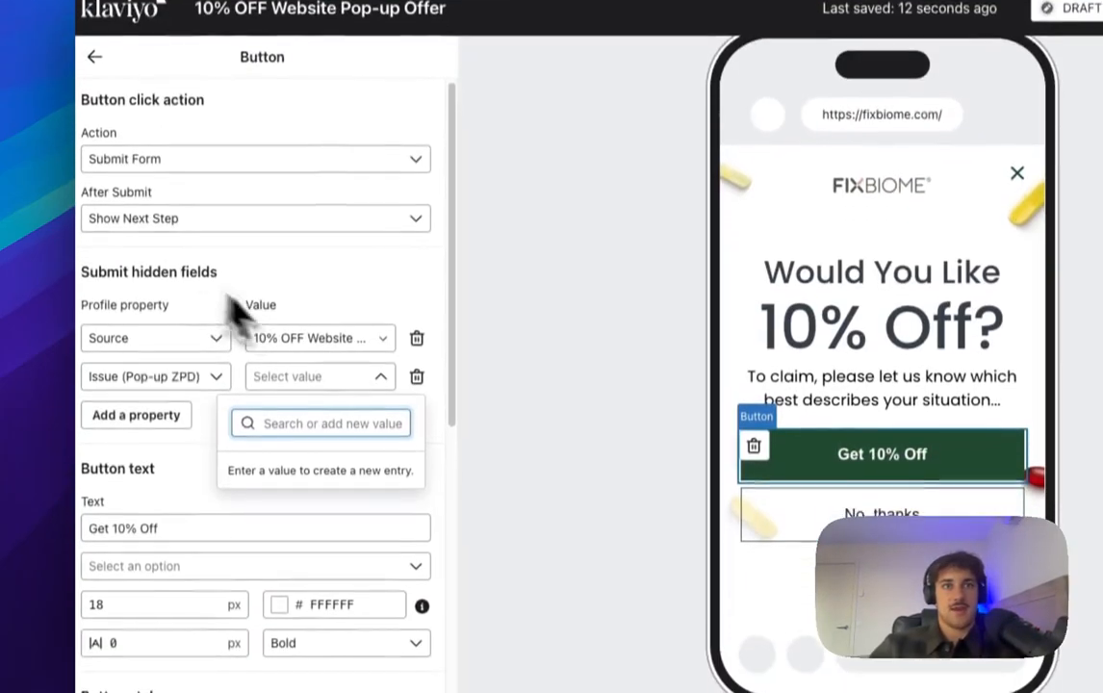
text(Hair + Skin Issues)
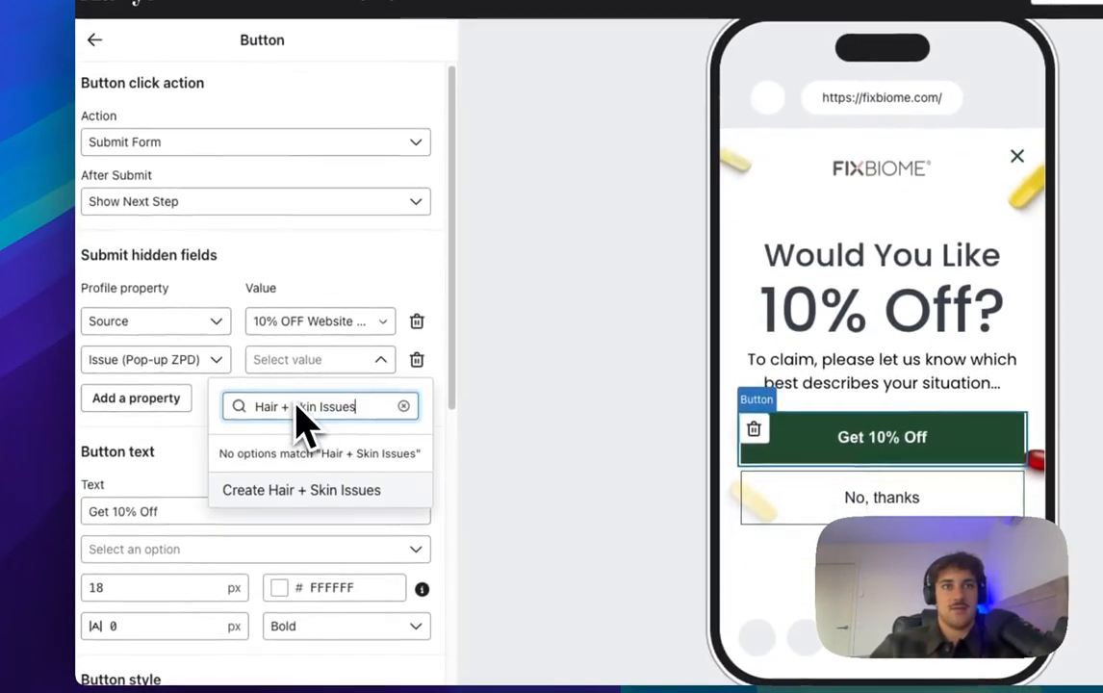
click(336, 493)
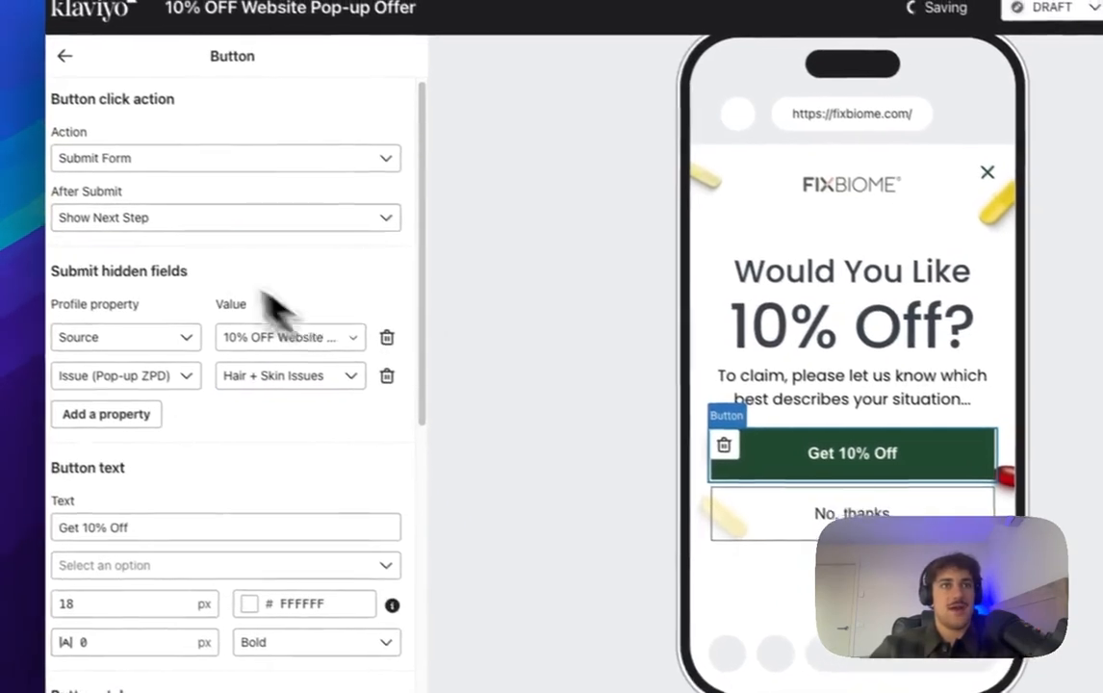
scroll(193, 434, down, 3)
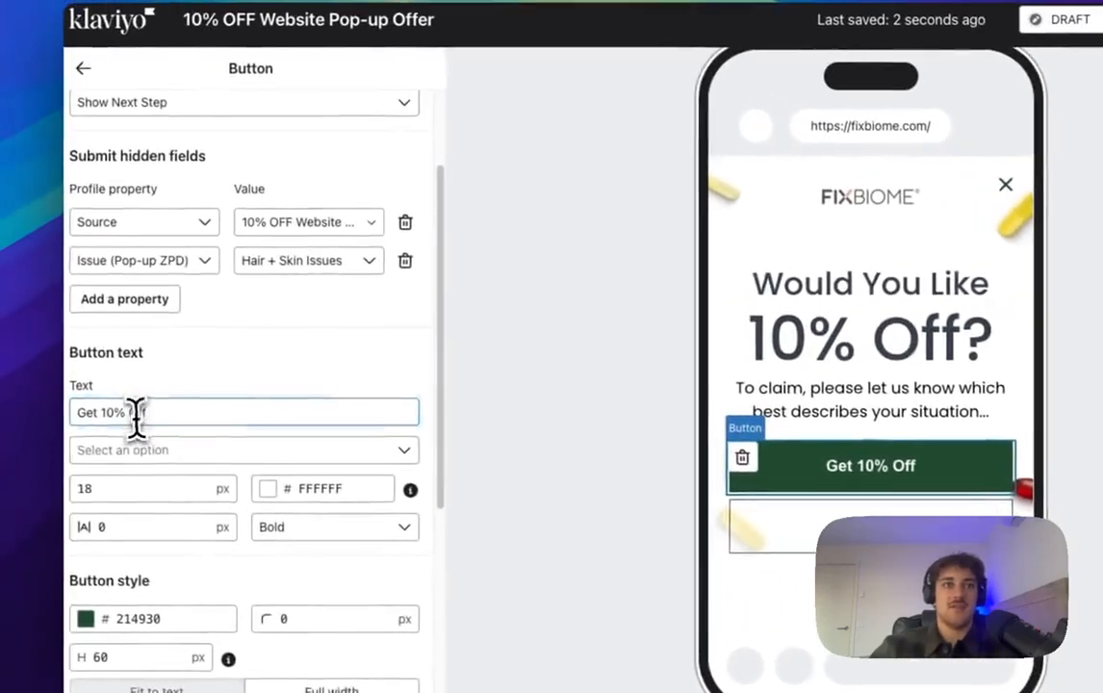
triple_click(151, 410)
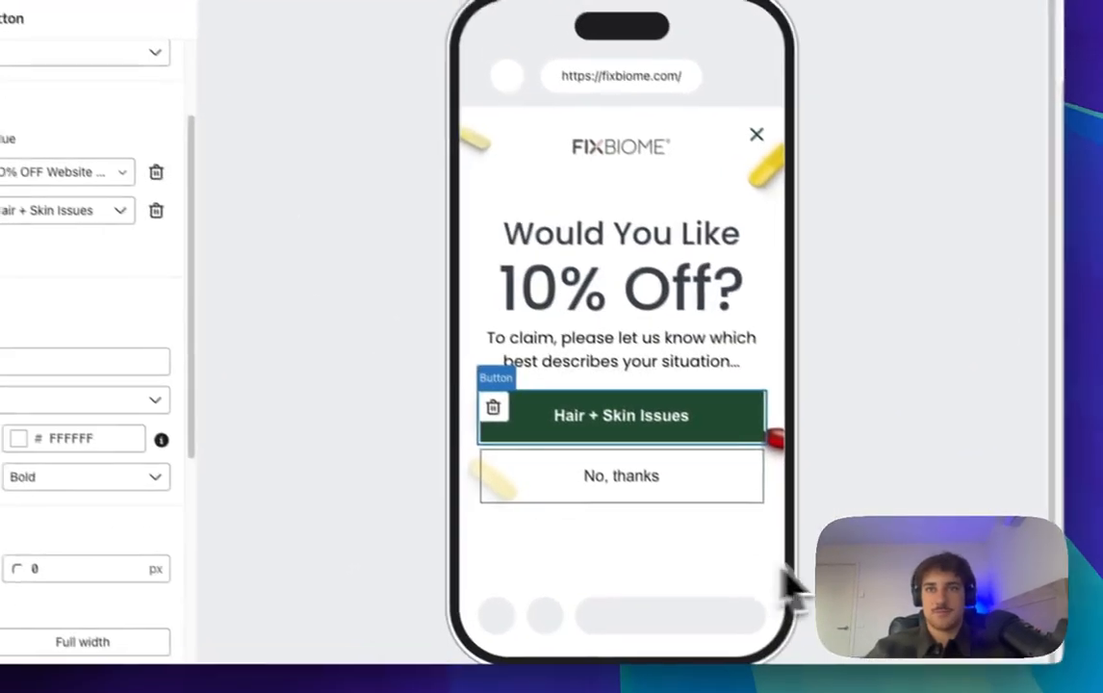
Step: Apply the answer buttons' dark 242833 background colour to the No, thanks button
click(686, 493)
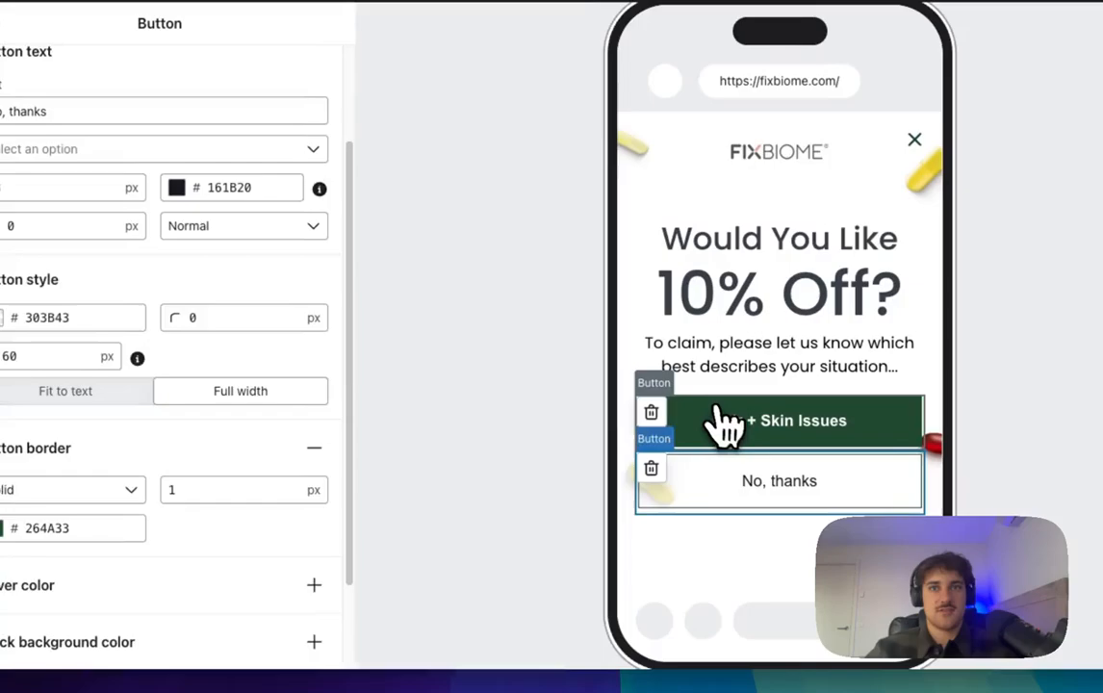
click(570, 402)
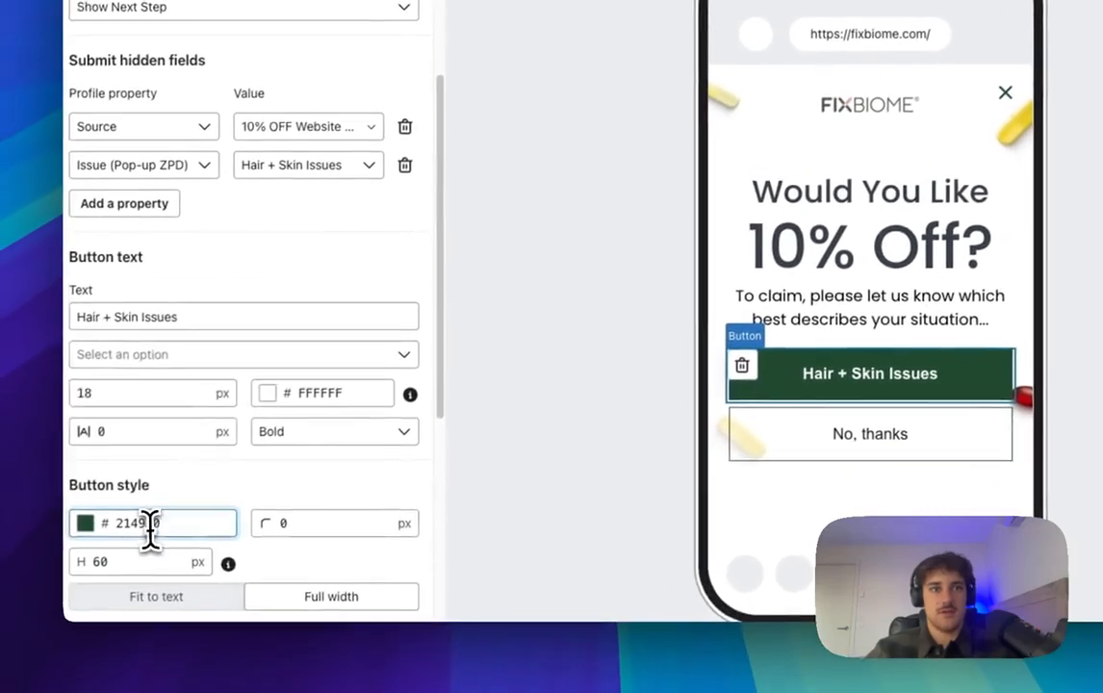
click(82, 560)
key(ctrl+c)
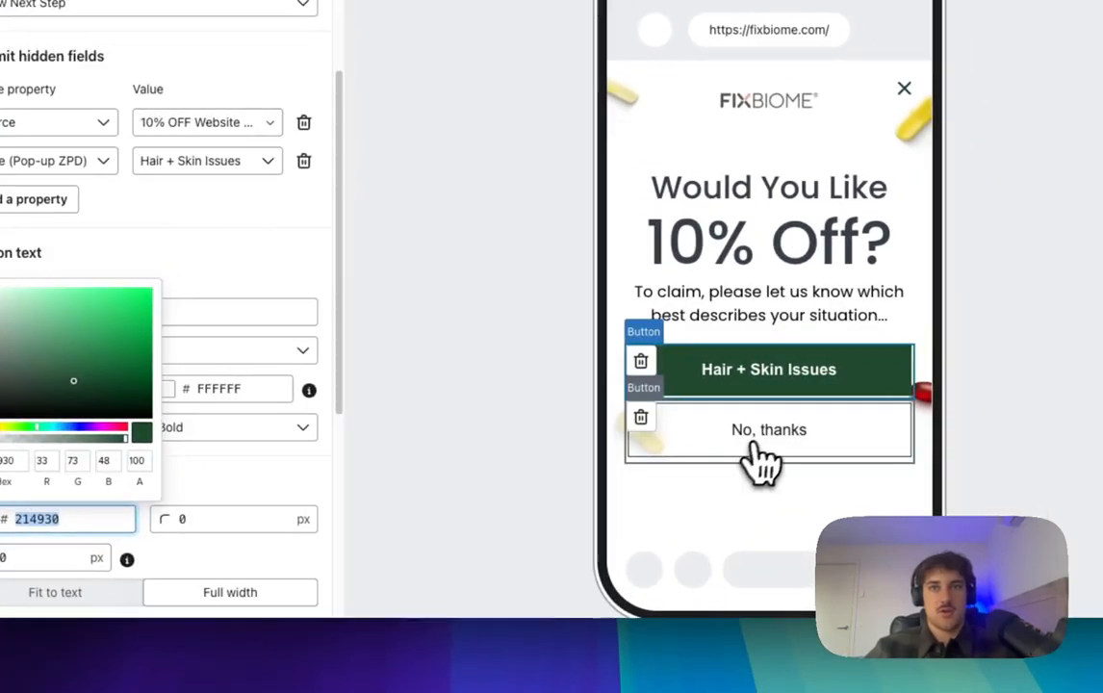
click(755, 452)
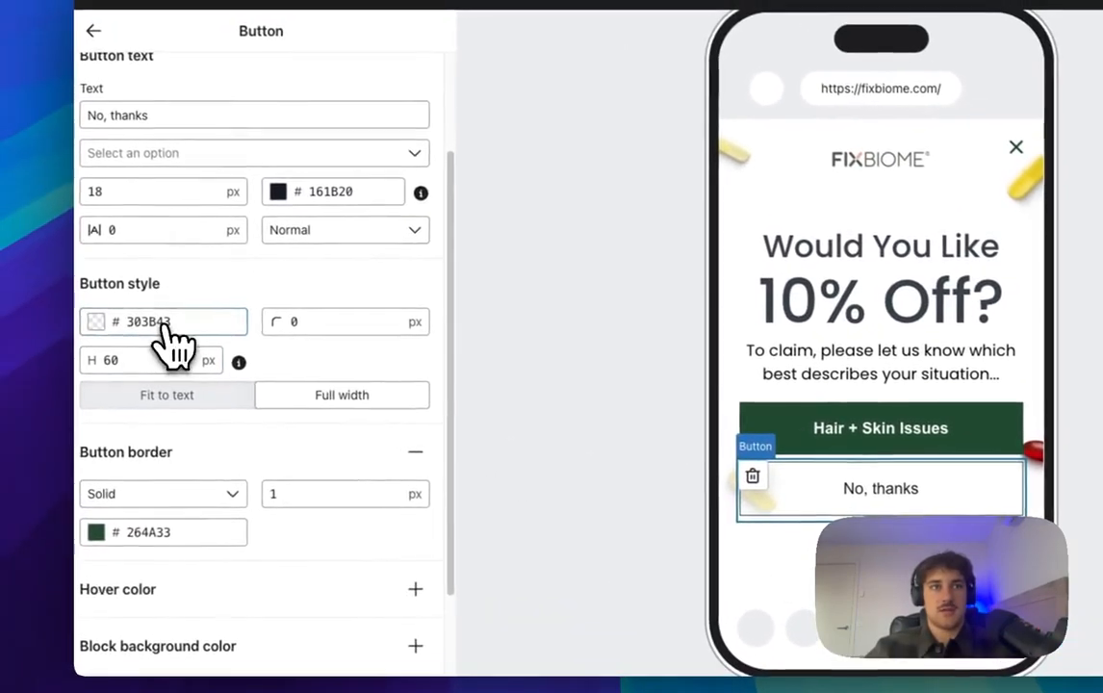
click(165, 454)
key(ctrl+v)
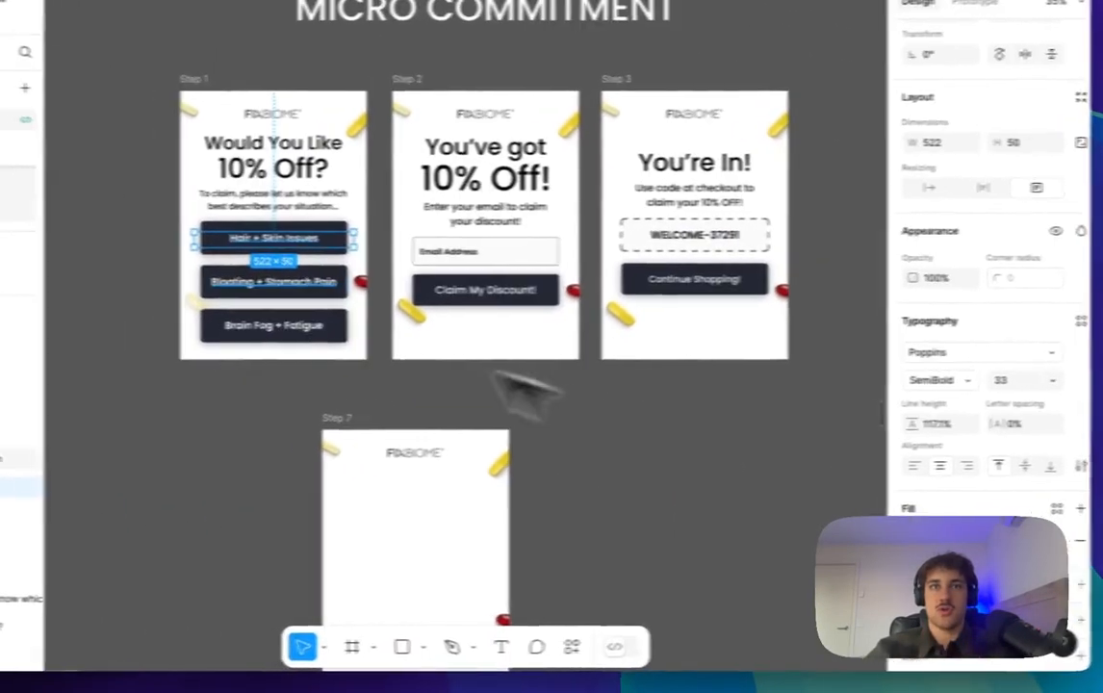
click(318, 329)
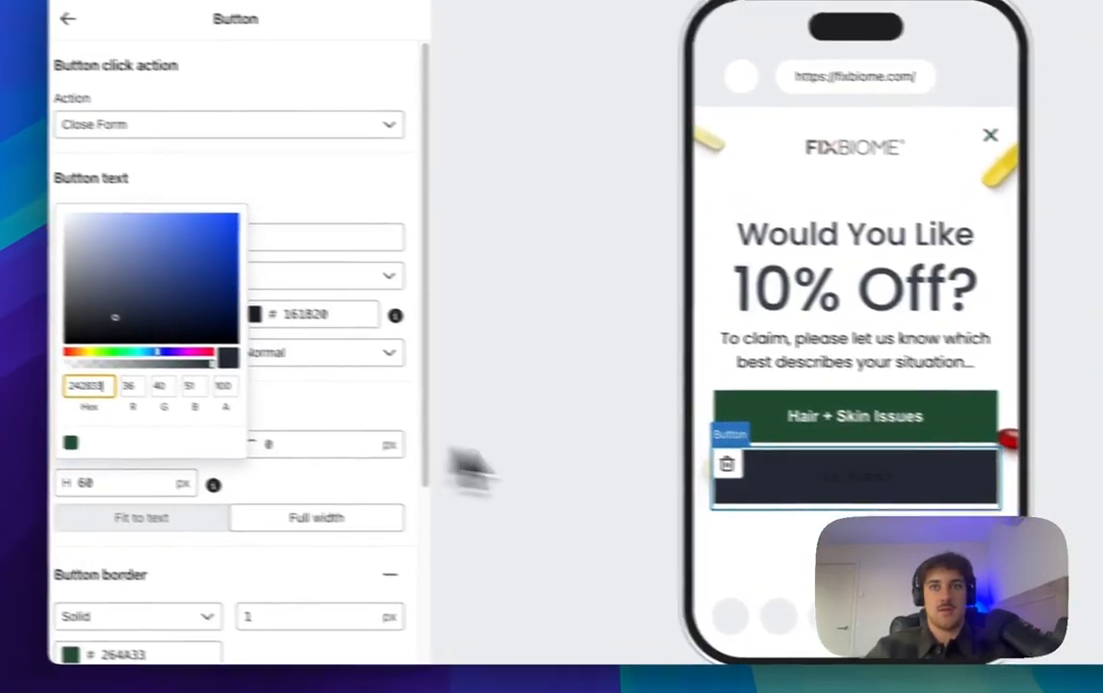
click(466, 463)
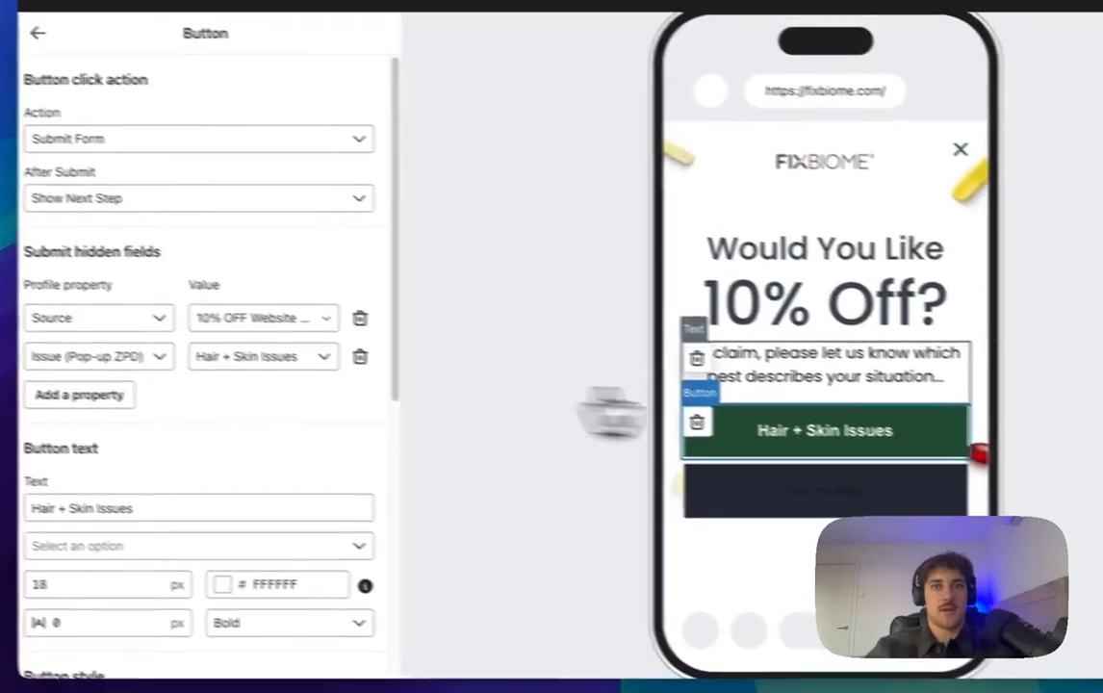
Step: Relabel the second button 'Bloating + Stomach Pain' and set its font to Poppins Normal 400
scroll(170, 484, down, 5)
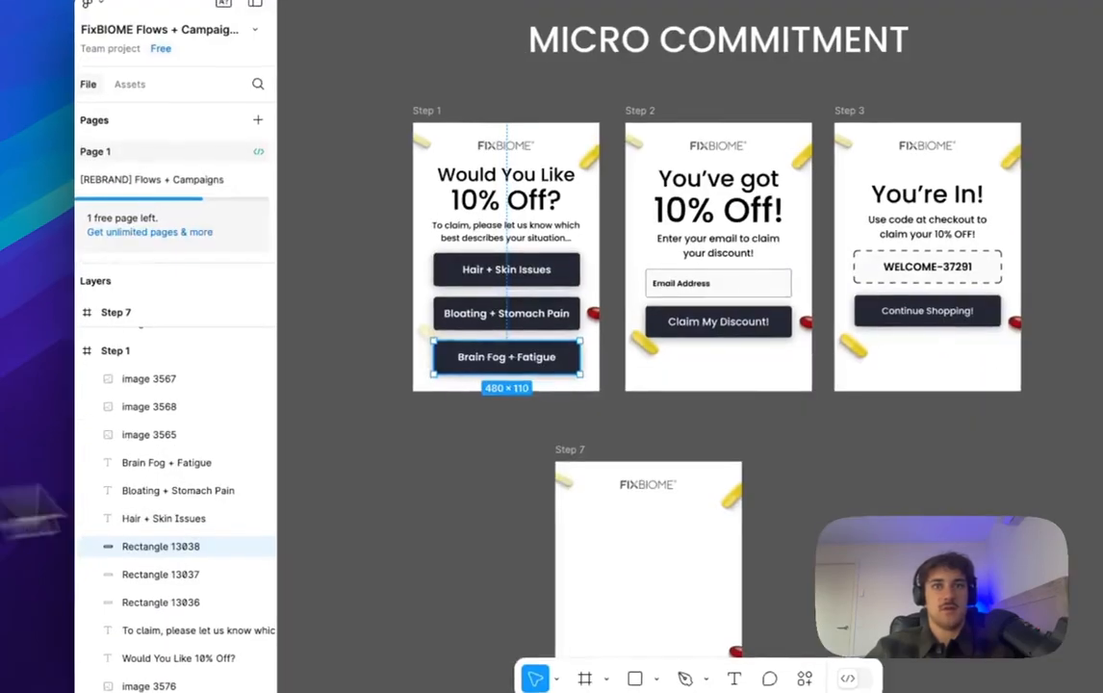
click(498, 298)
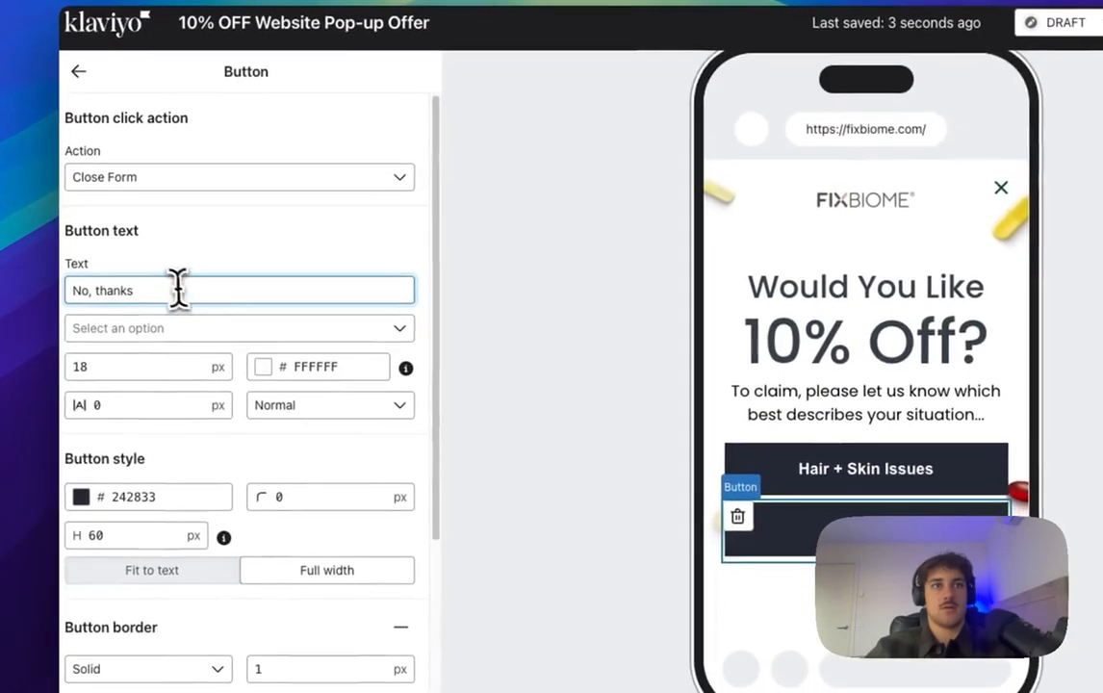
key(ctrl+a)
text(Bloating + Stomach Pain)
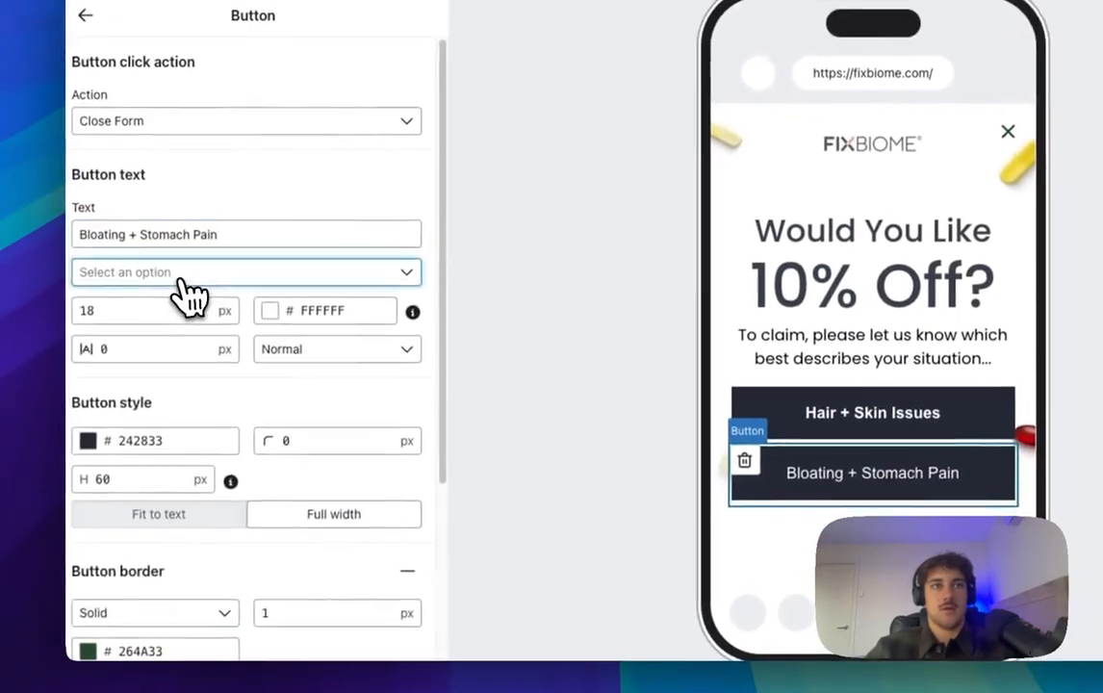
click(204, 328)
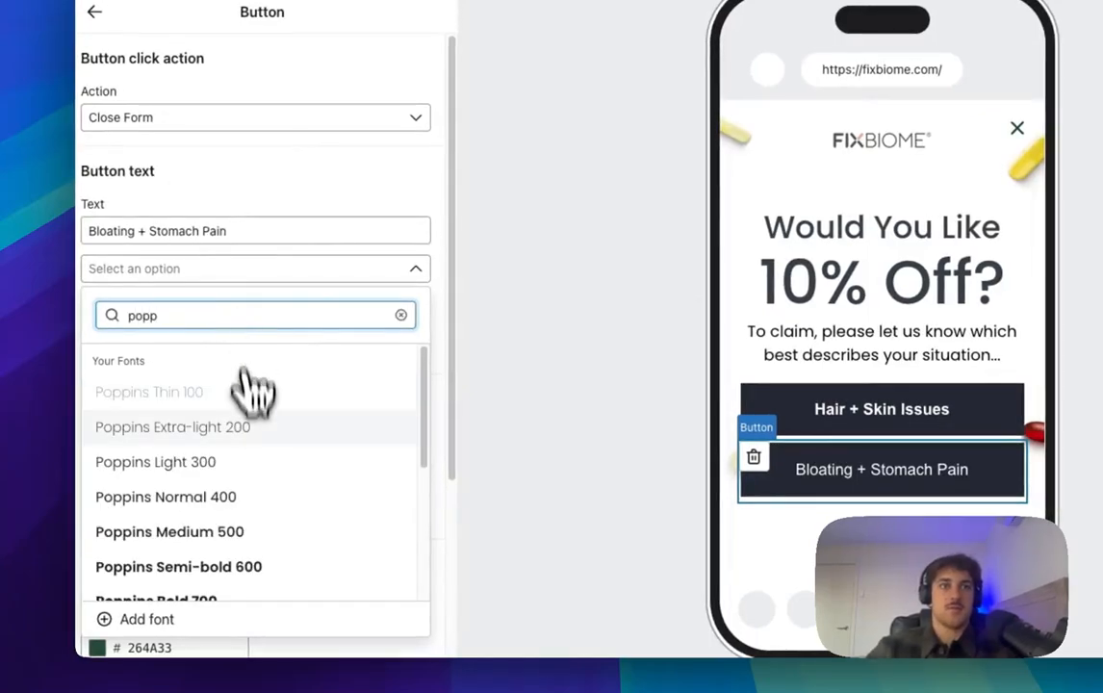
click(220, 498)
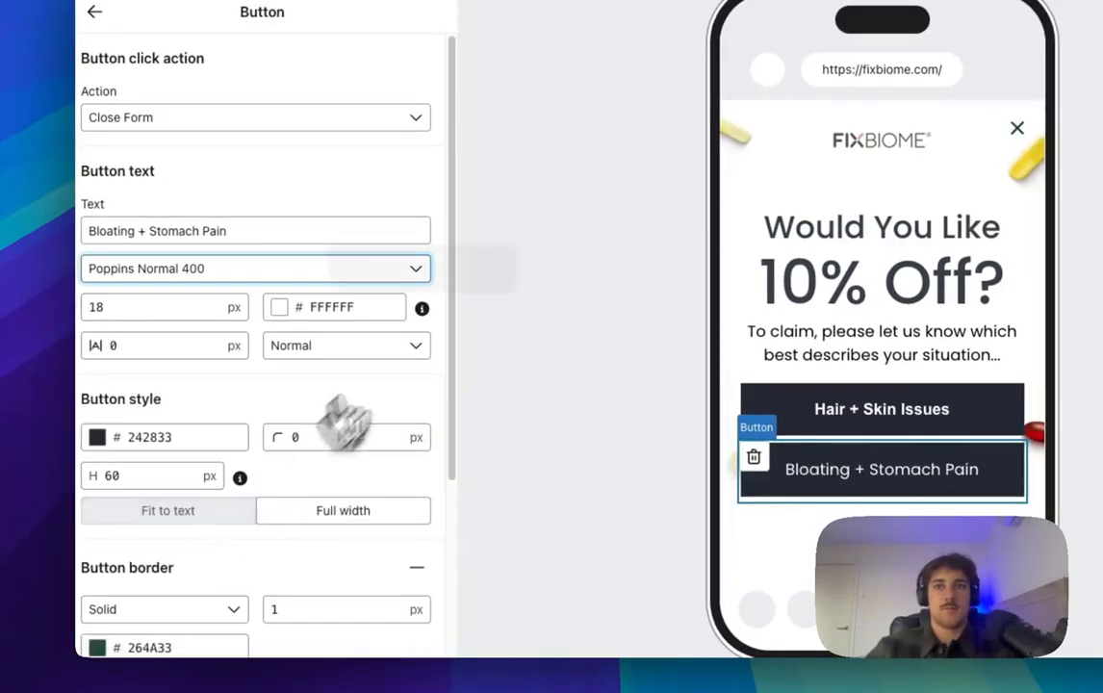
Step: Set the Hair + Skin Issues button to Poppins Normal 400 at Normal weight
click(924, 421)
scroll(190, 390, down, 1)
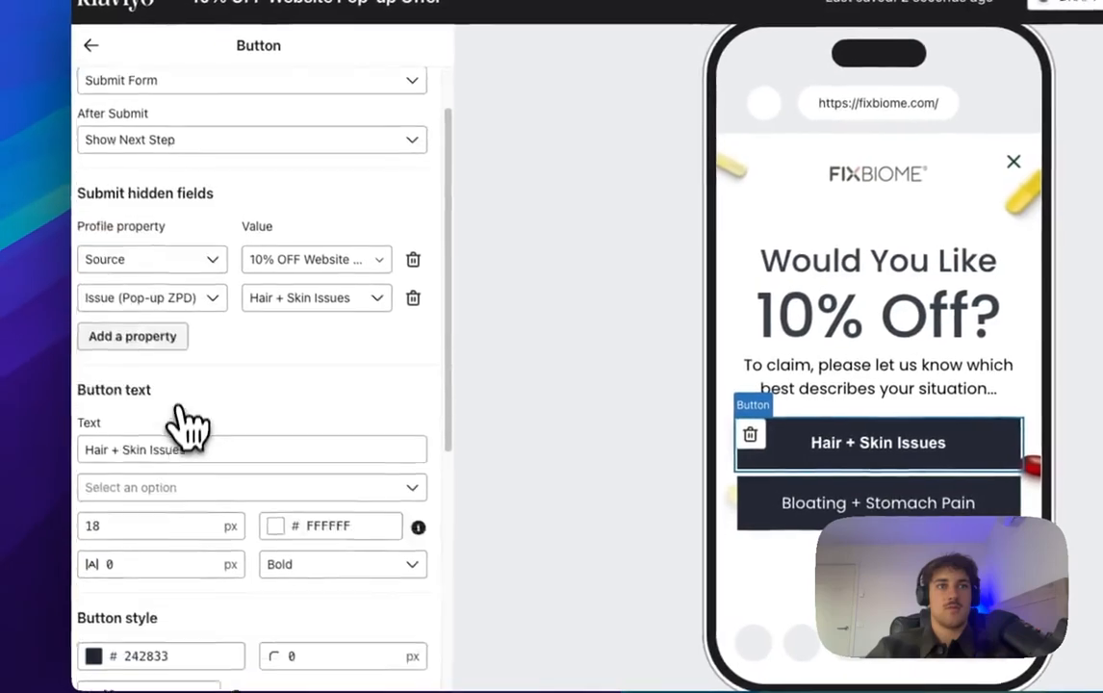
scroll(191, 424, down, 1)
click(227, 423)
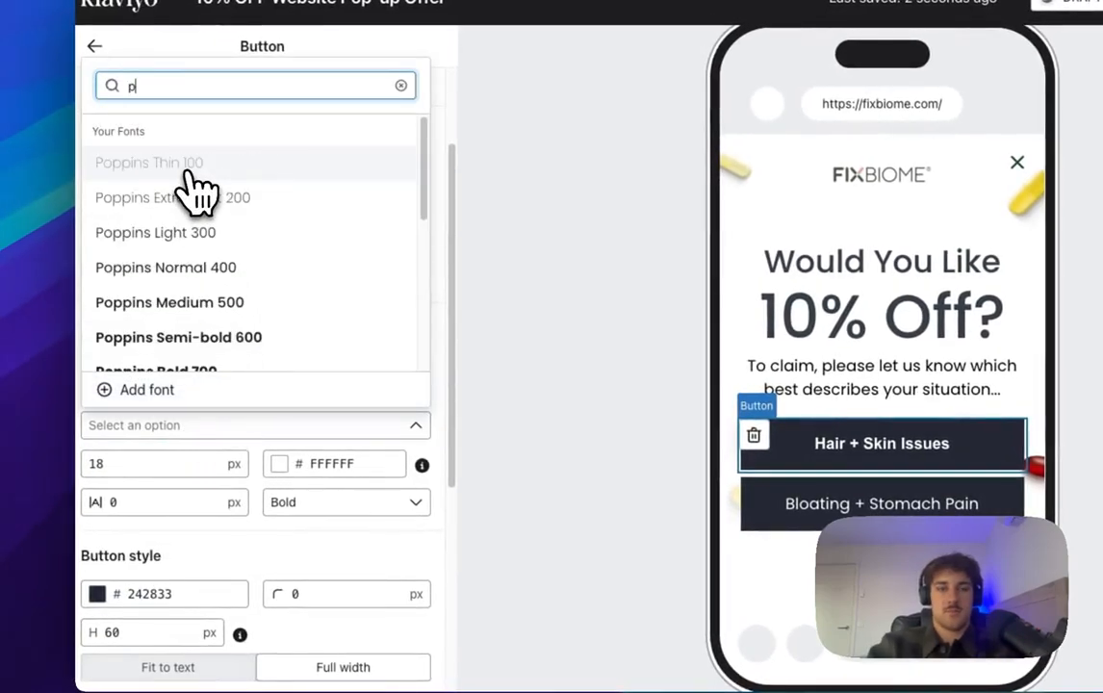
click(219, 304)
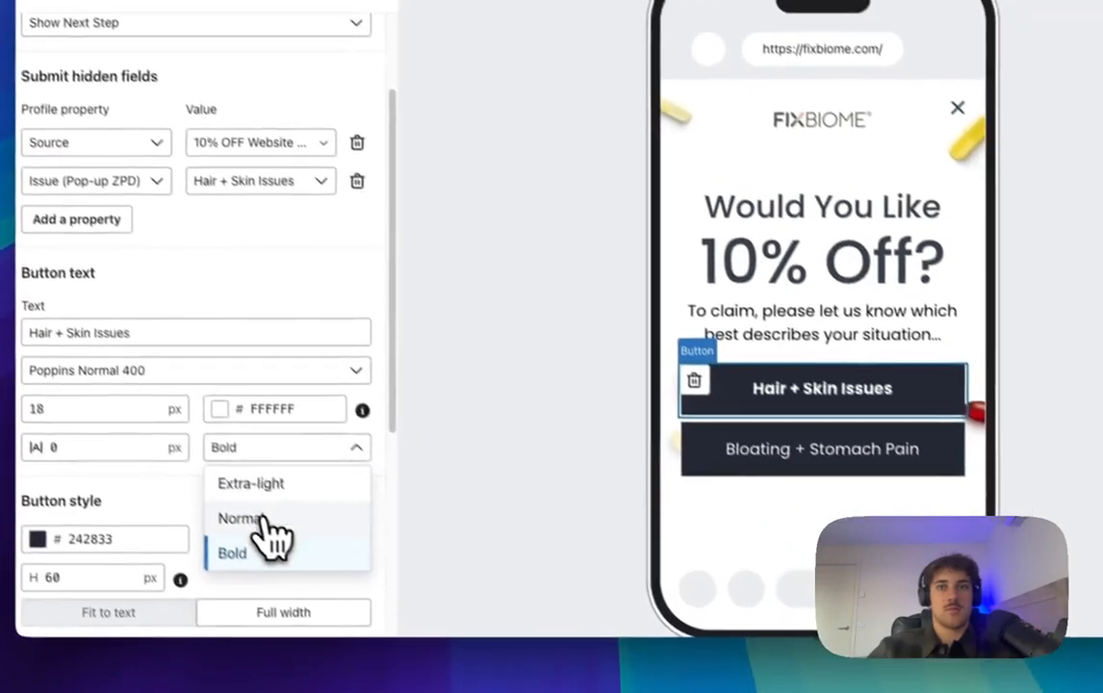
click(301, 572)
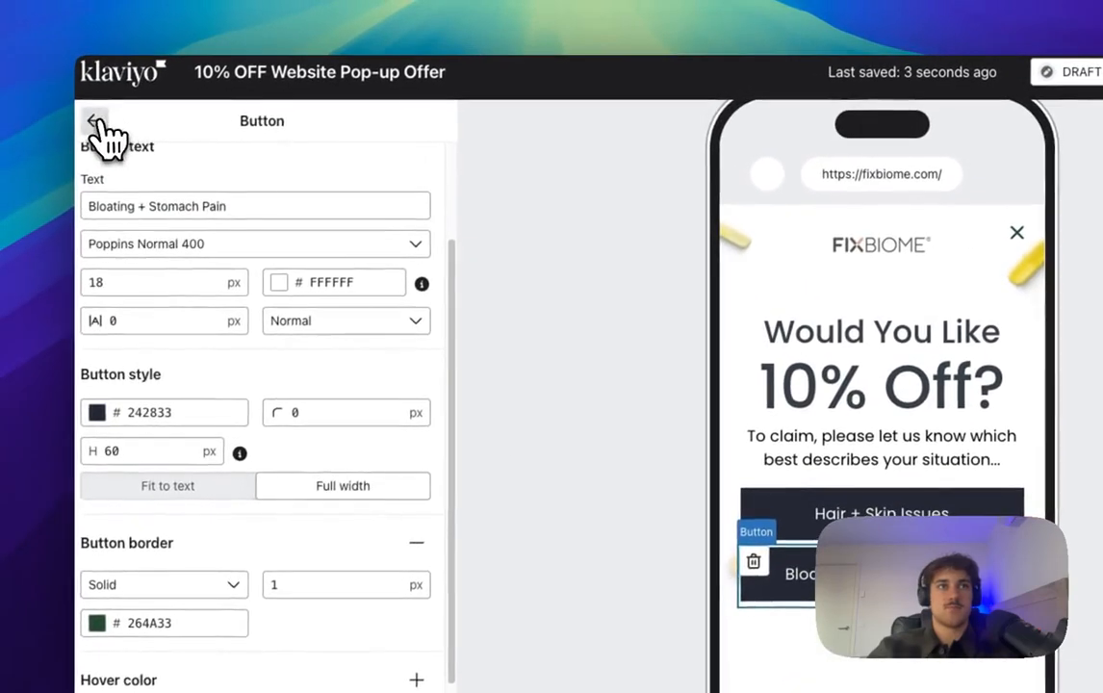
Step: Add a new button below Bloating + Stomach Pain and set its height to 60
drag(294, 271, 867, 602)
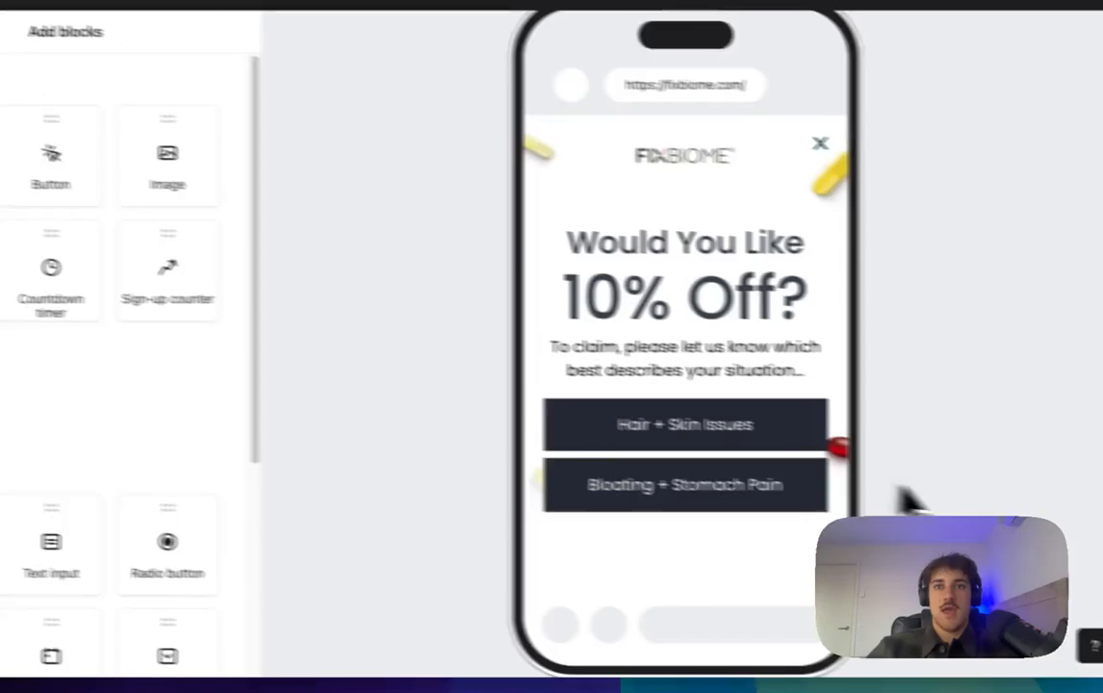
drag(910, 498, 872, 539)
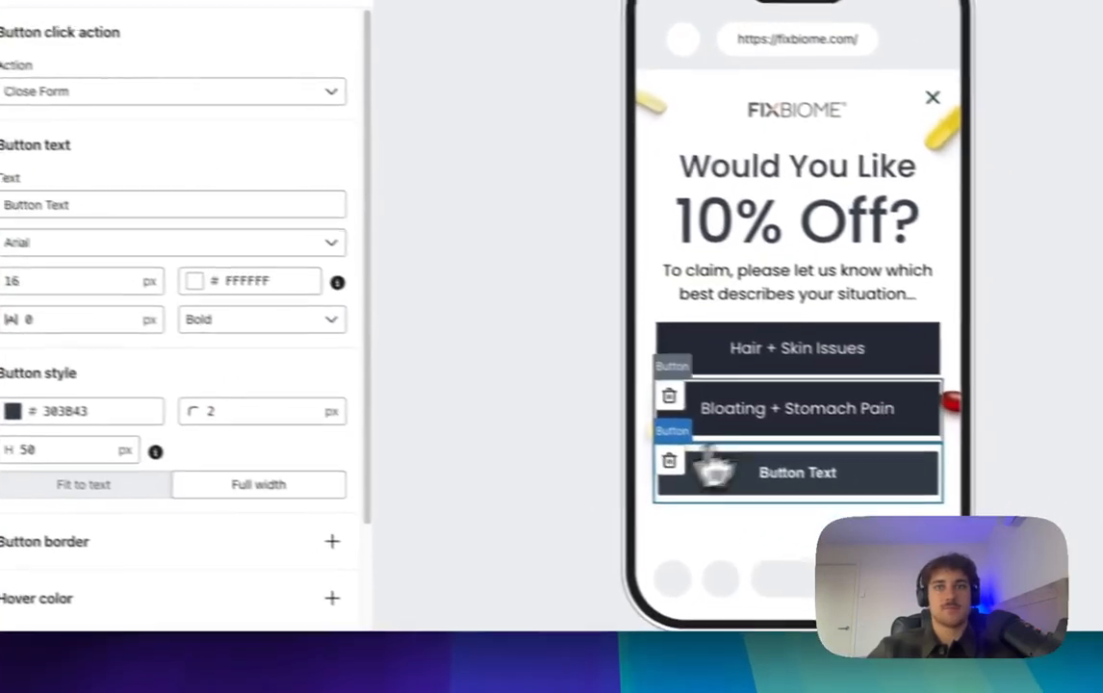
click(747, 479)
click(602, 528)
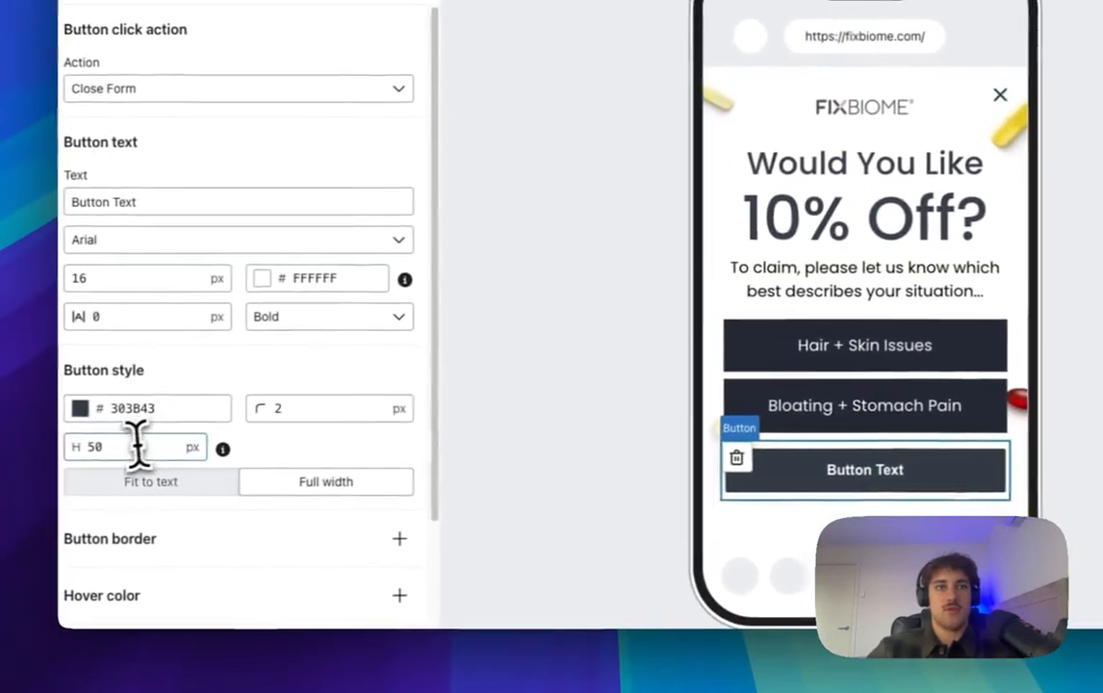
click(29, 440)
key(BackSpace)
key(BackSpace)
text(60)
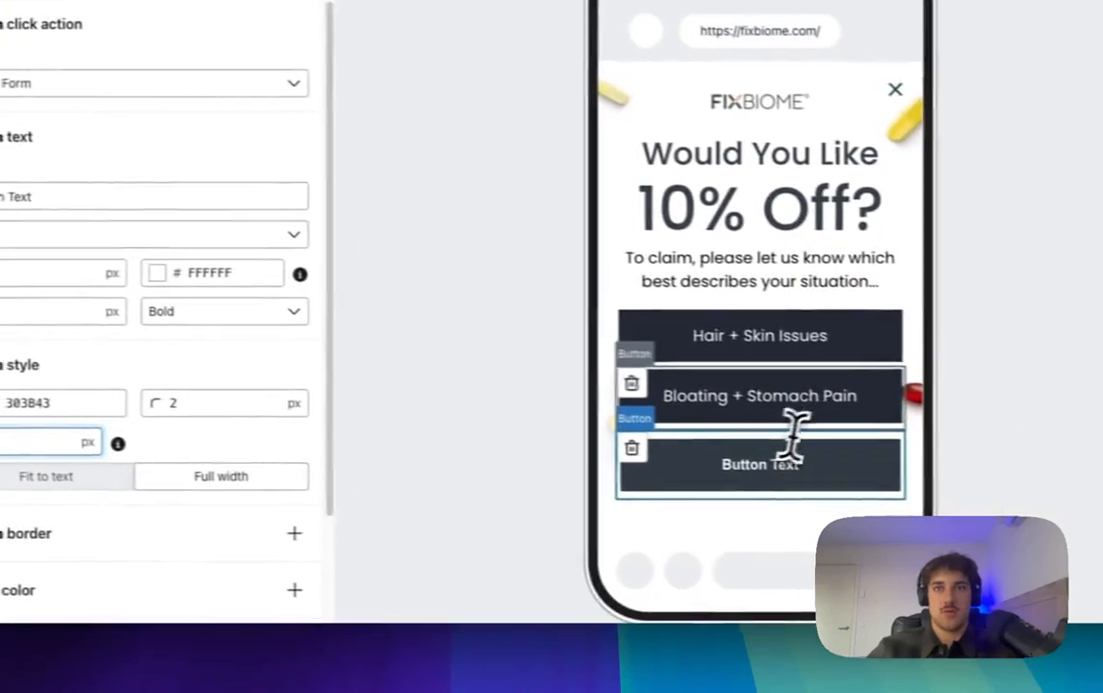
Step: Copy the Bloating button's 242833 background colour onto the new button
click(910, 418)
click(192, 409)
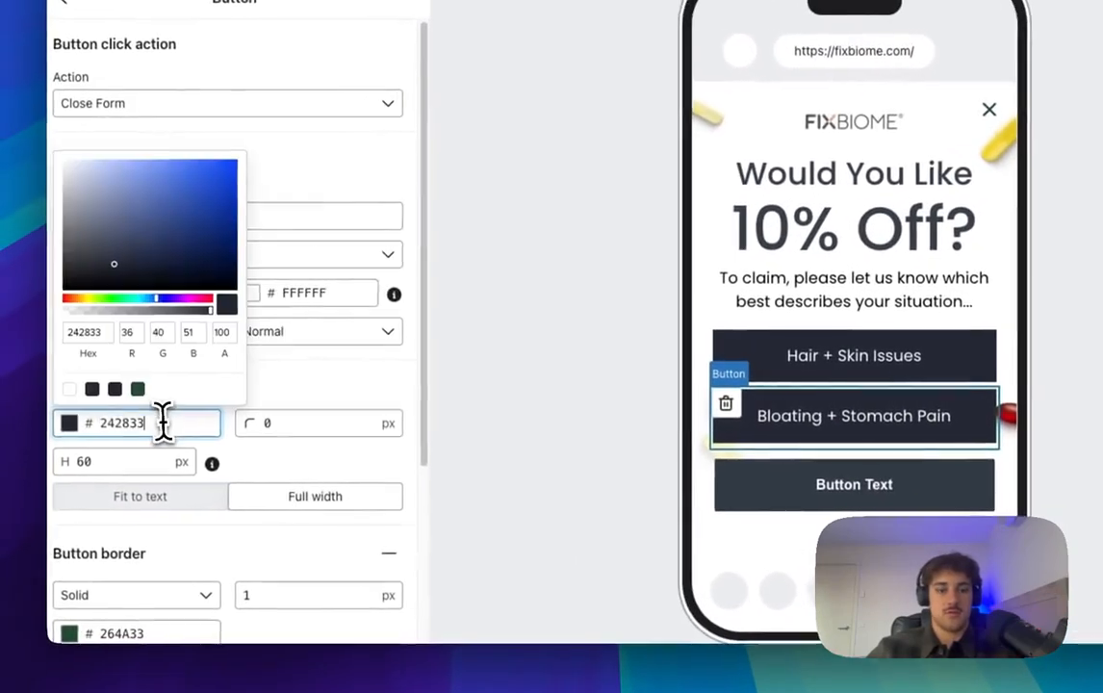
double_click(163, 423)
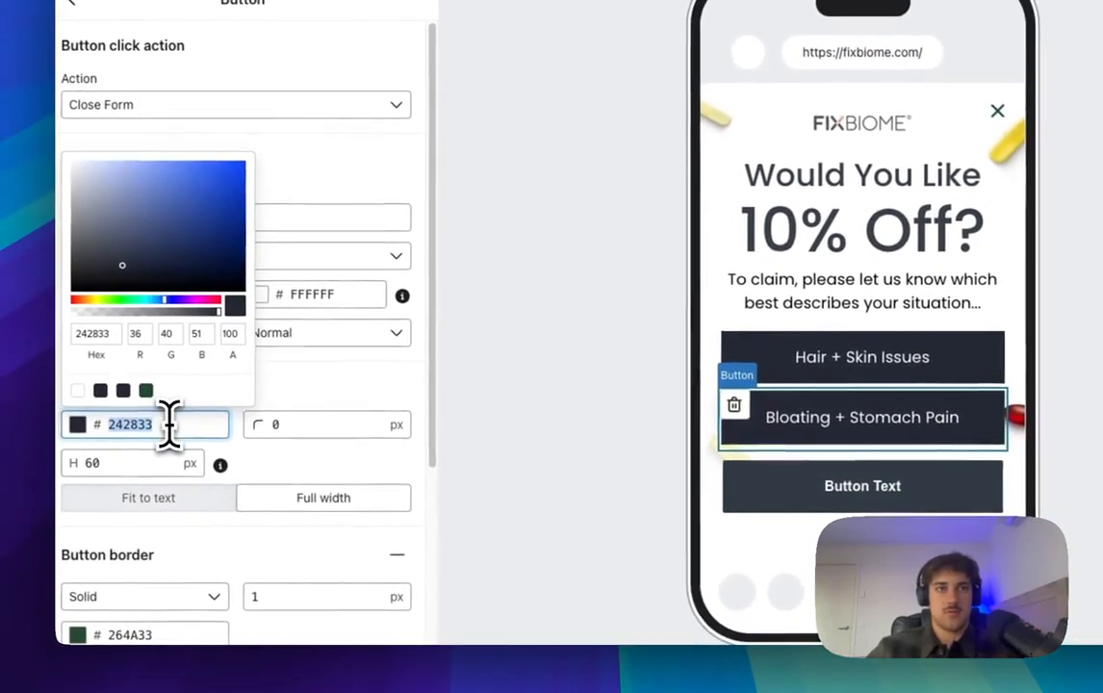
click(881, 484)
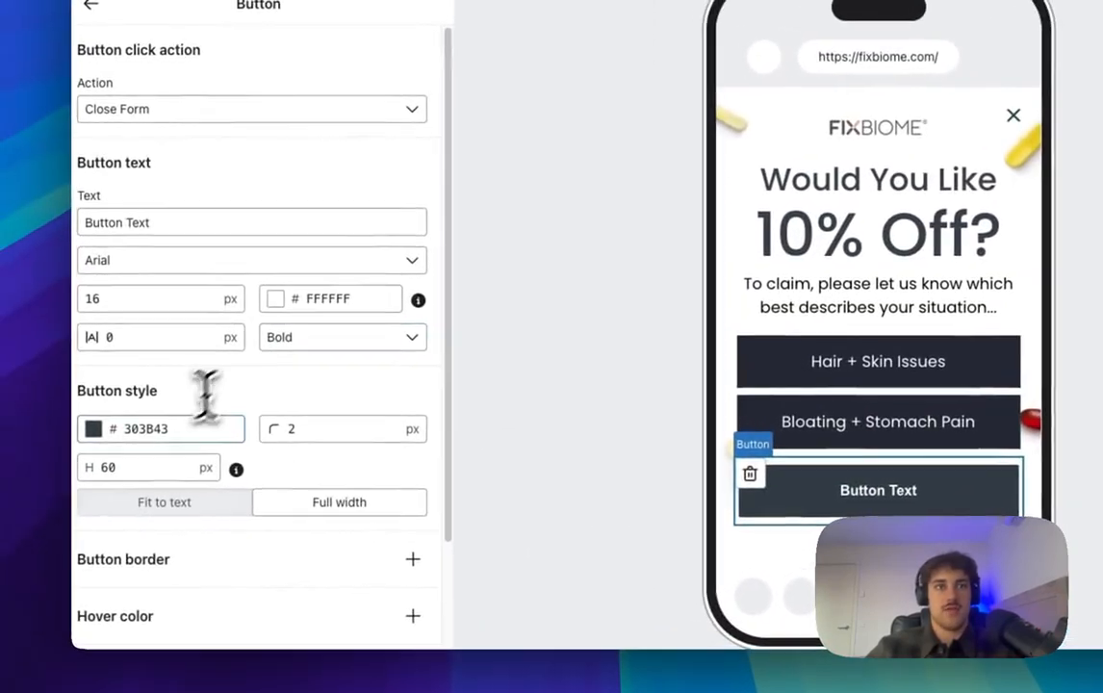
double_click(113, 425)
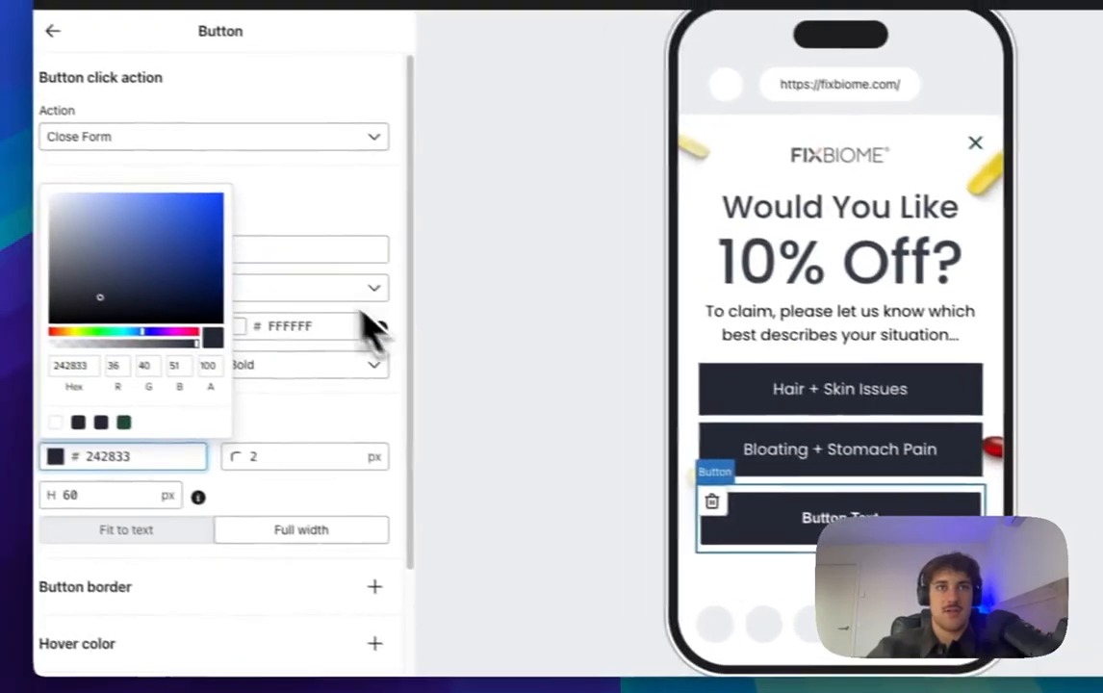
click(397, 299)
Step: Finish the third button as 'Brain Fog + Fatigue' at 18 px and return to the overview
click(363, 298)
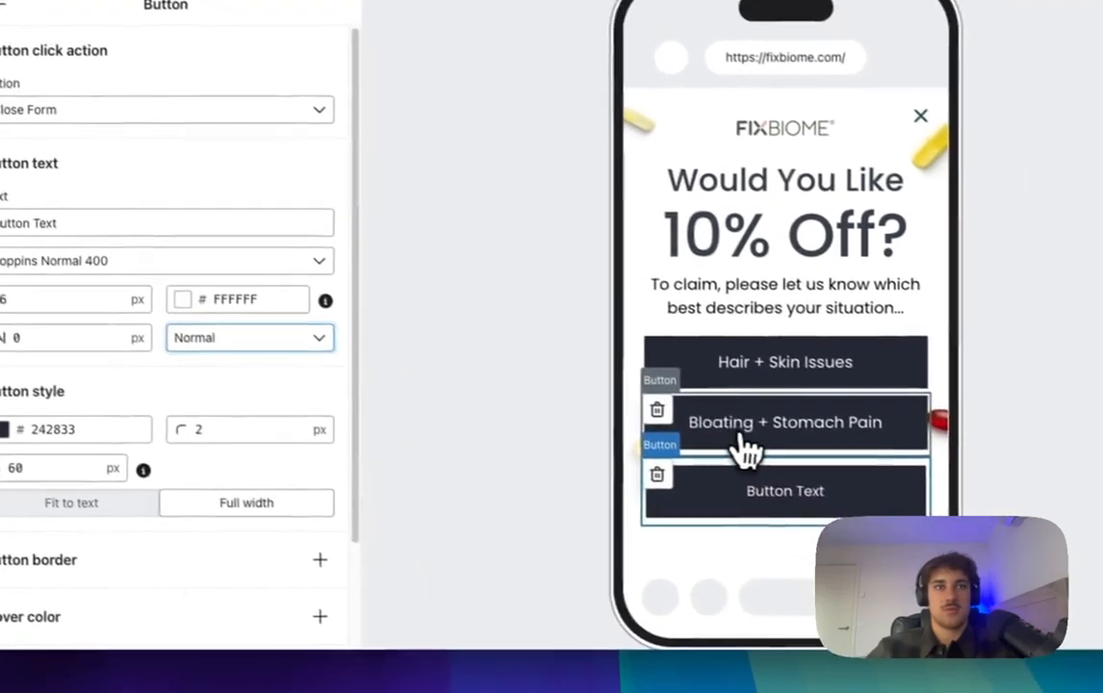
click(844, 460)
click(847, 402)
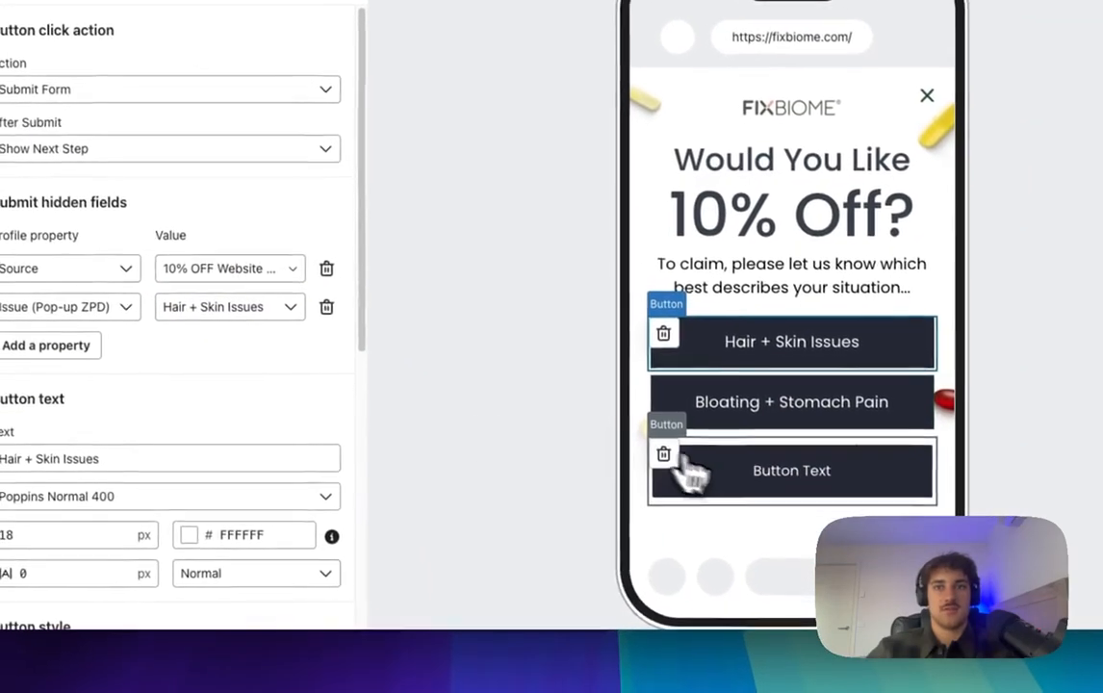
click(674, 486)
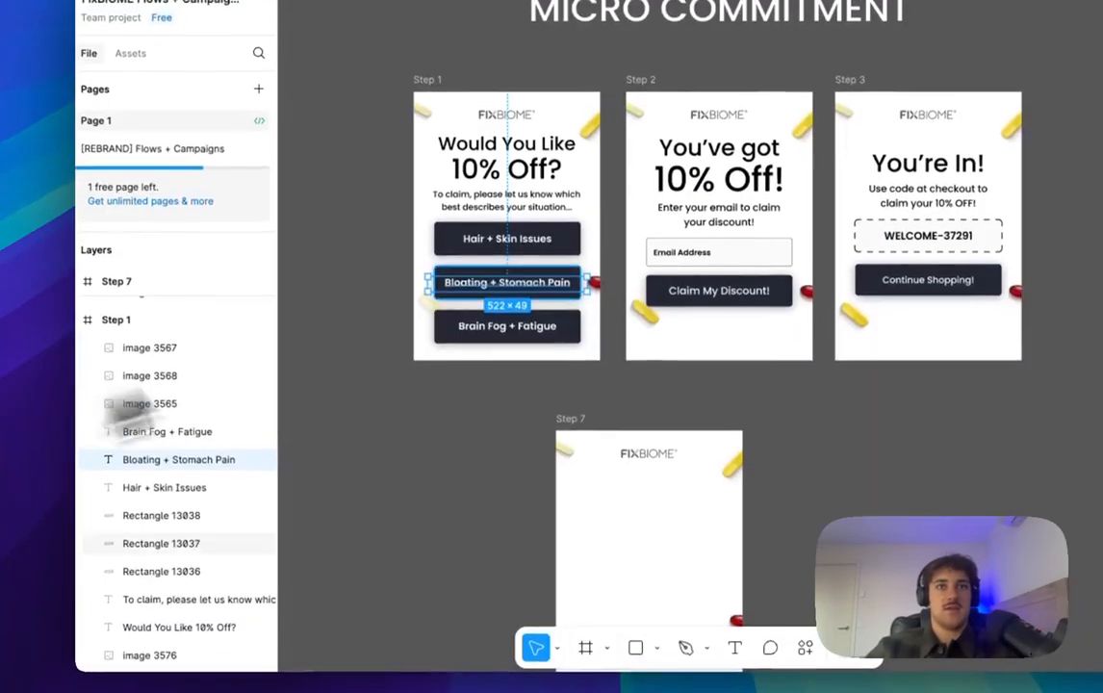
click(550, 333)
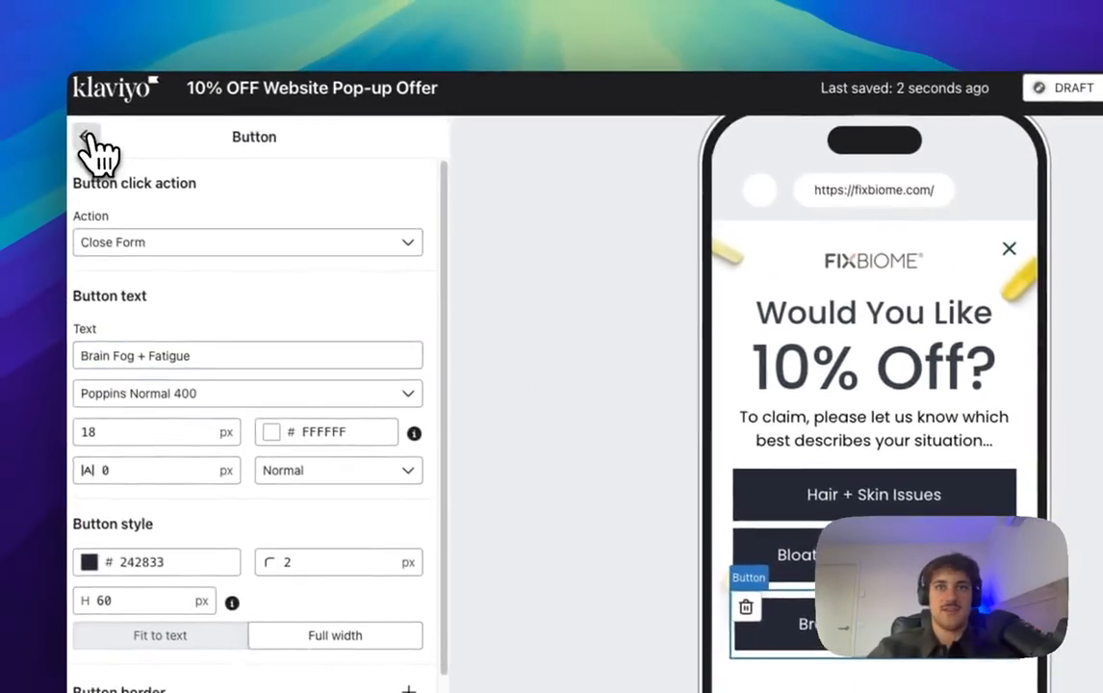
click(91, 138)
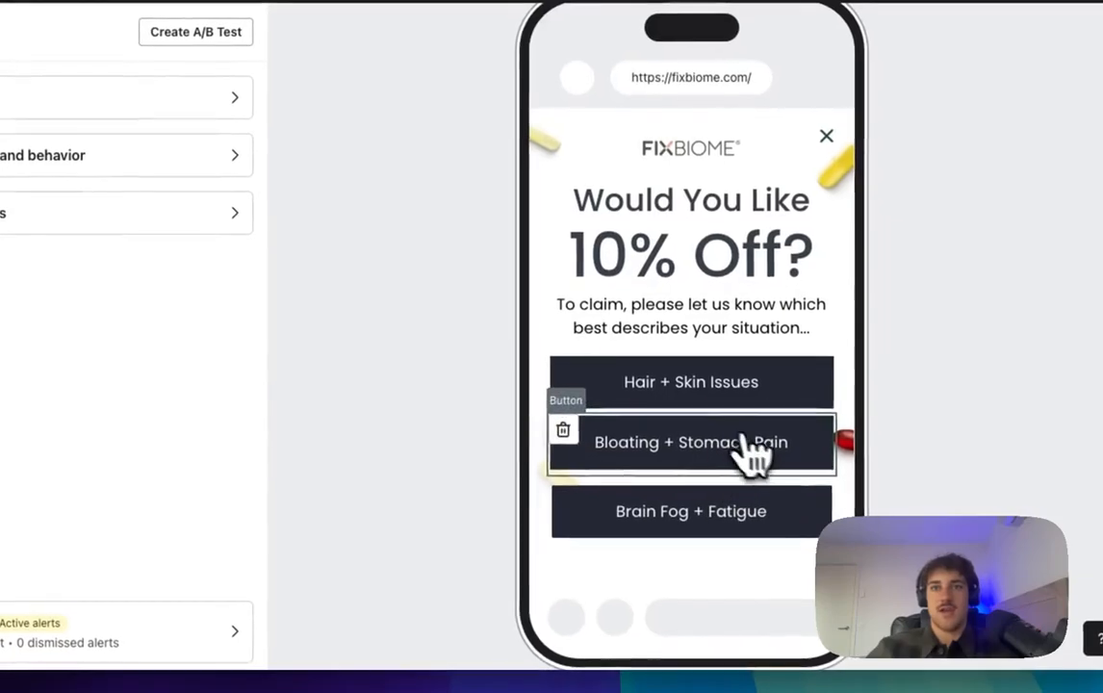
Step: Inspect the settings of the Hair + Skin, Bloating and Brain Fog answer buttons
click(722, 389)
scroll(134, 421, down, 5)
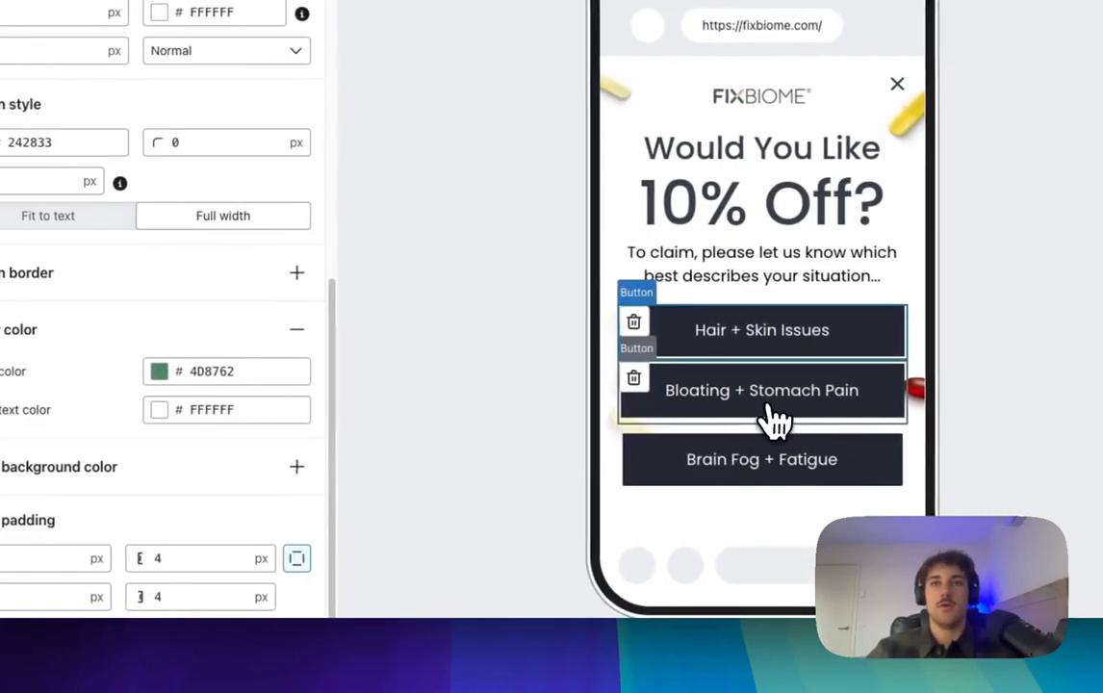
click(882, 397)
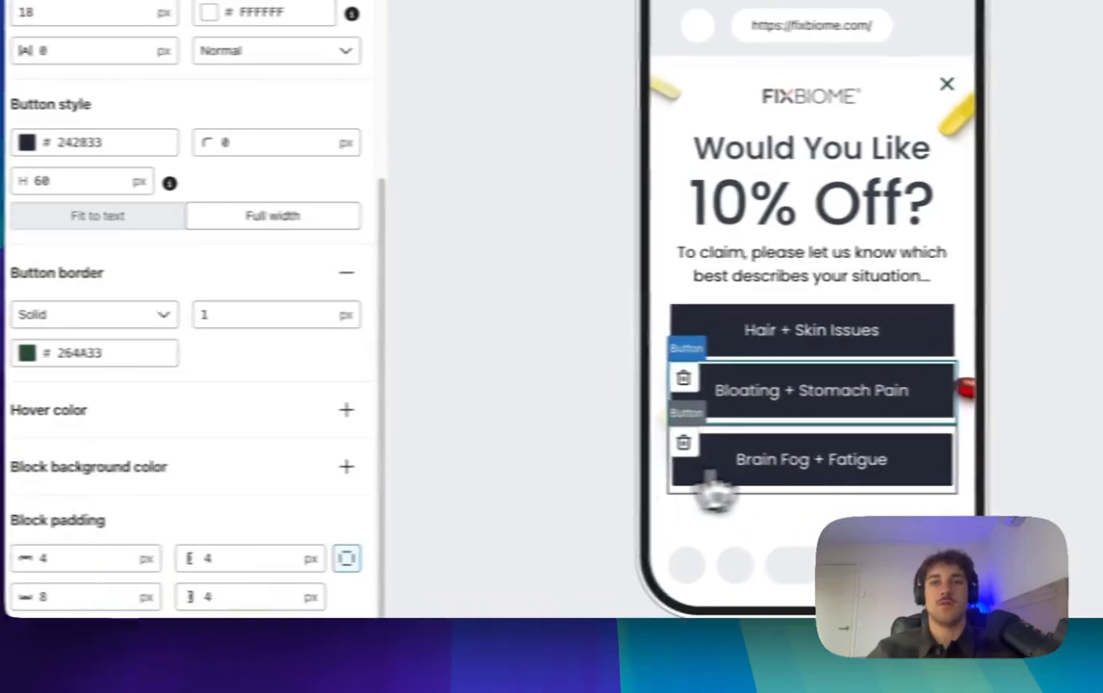
click(780, 476)
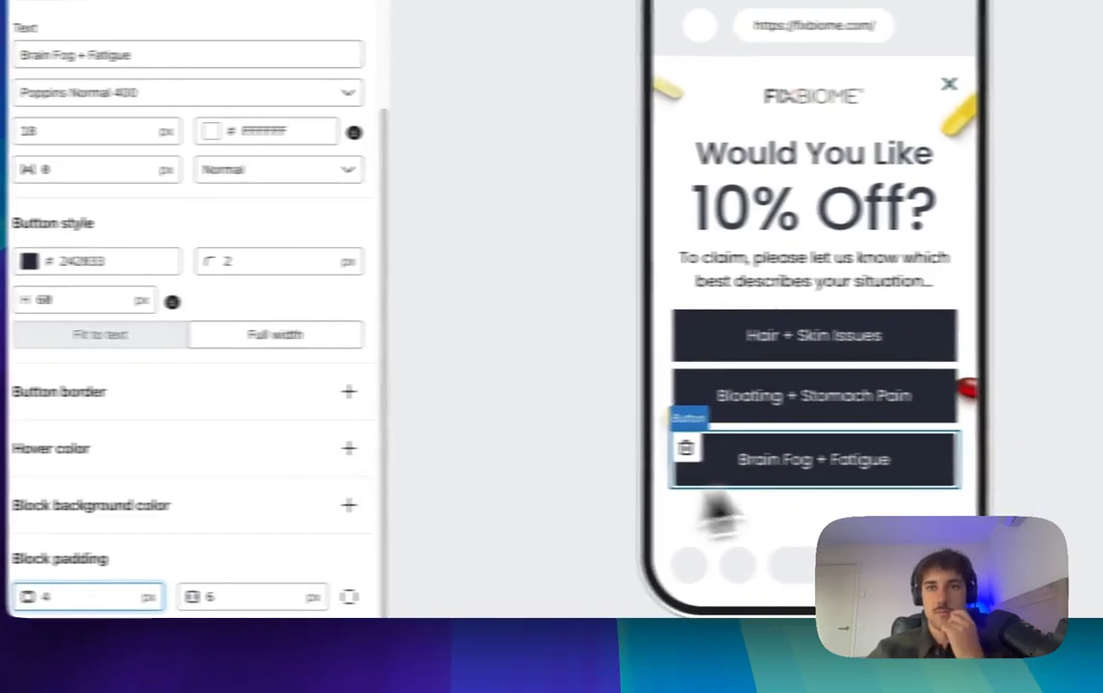
click(910, 409)
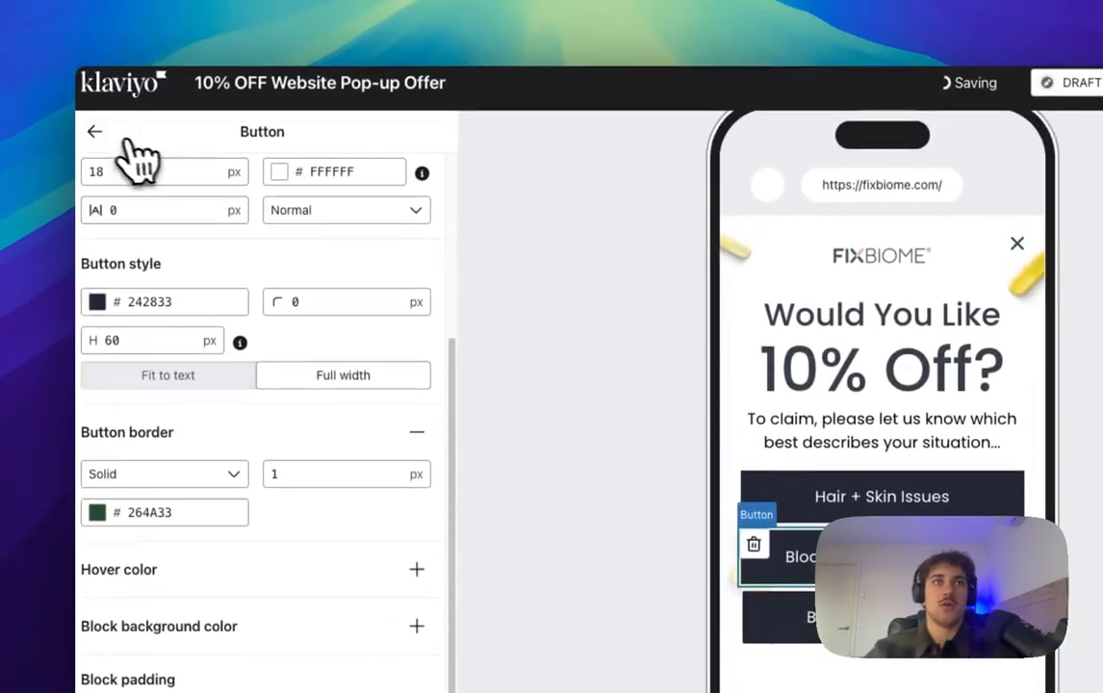
click(96, 133)
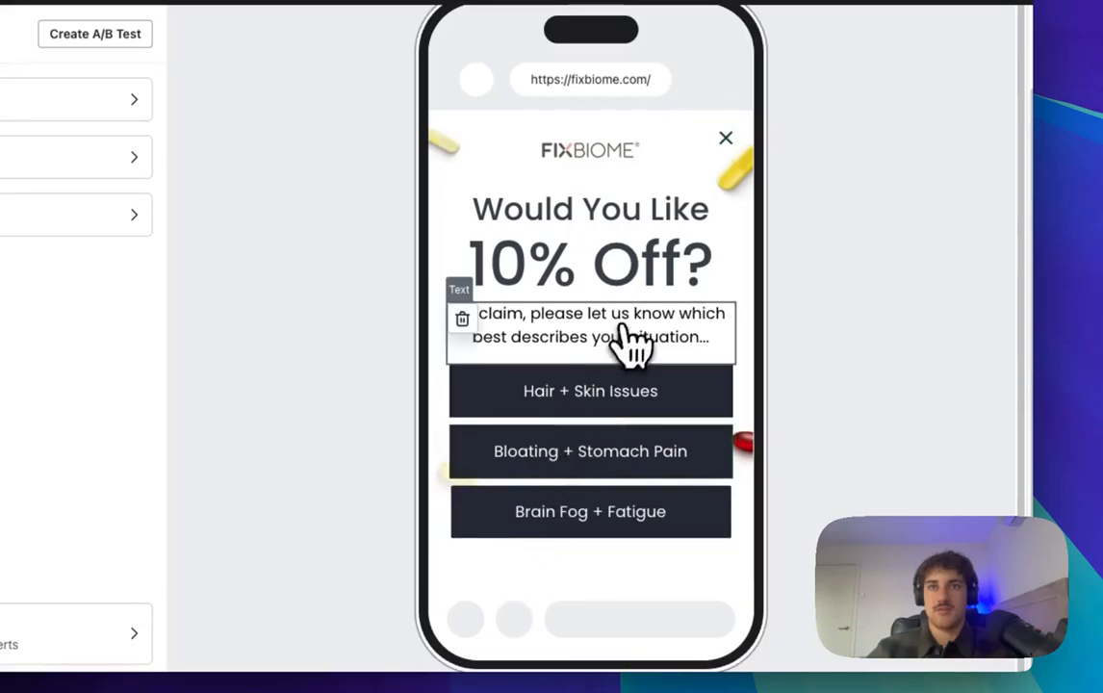
click(621, 502)
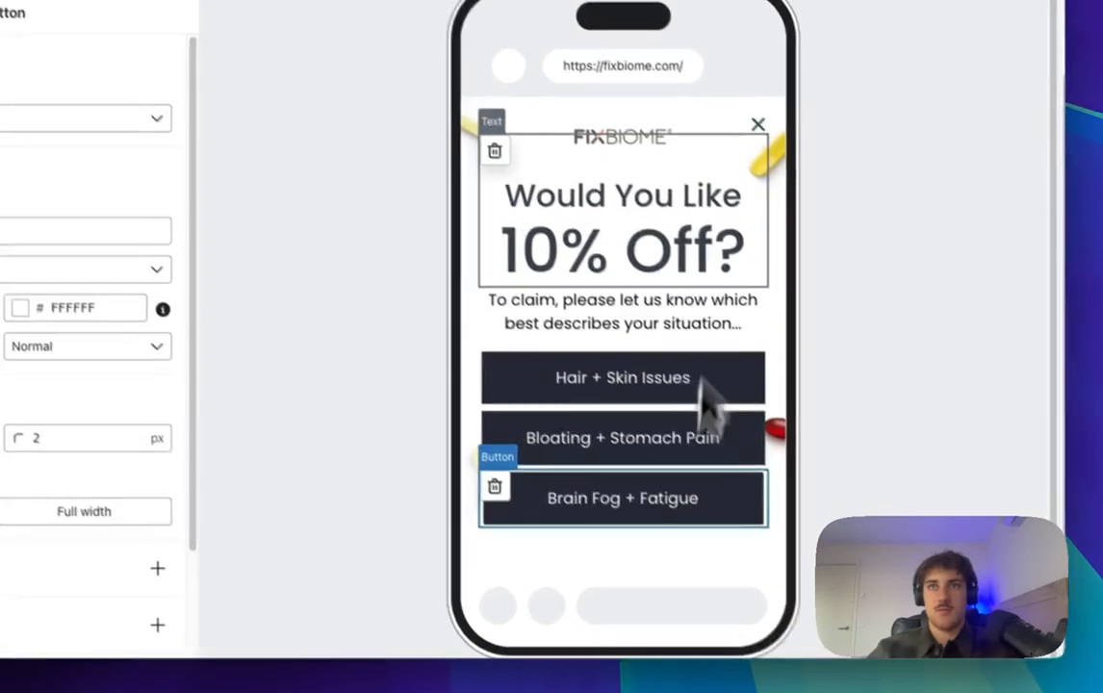
Step: Reduce the Would You Like 10% Off? heading's top block padding to 3
click(641, 216)
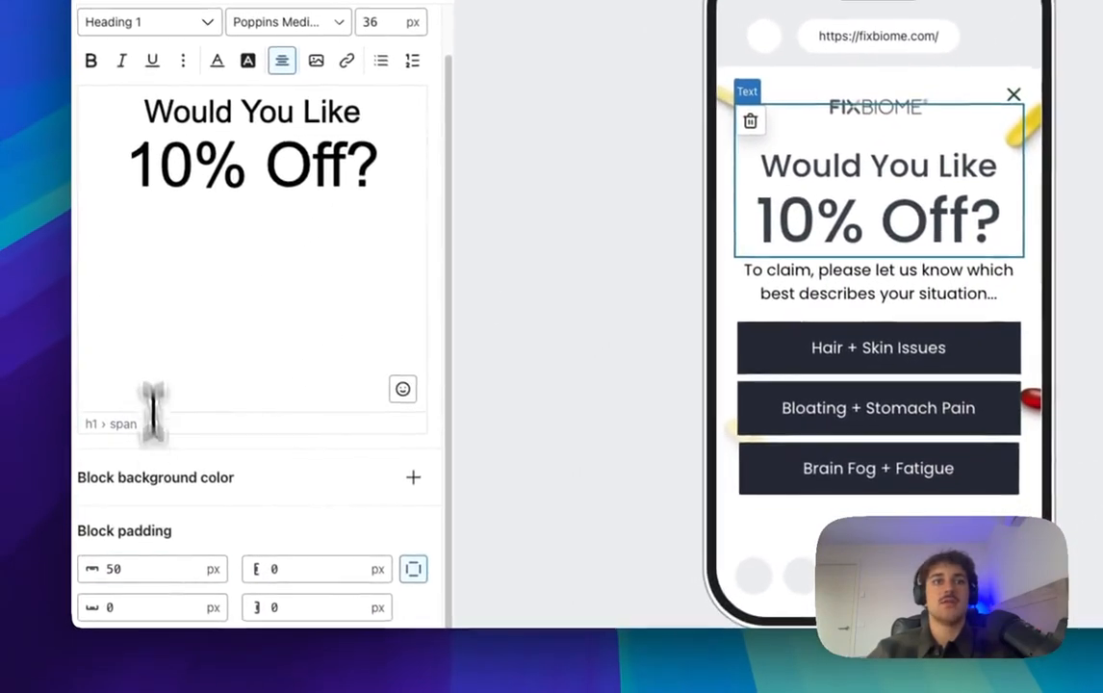
click(109, 569)
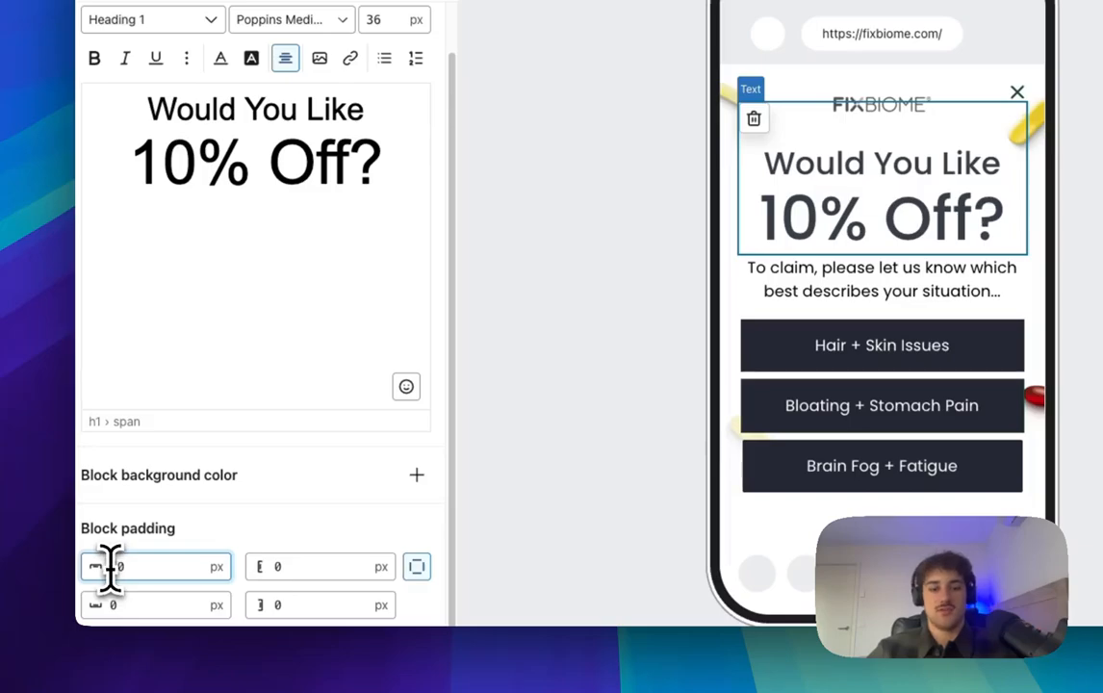
text(3)
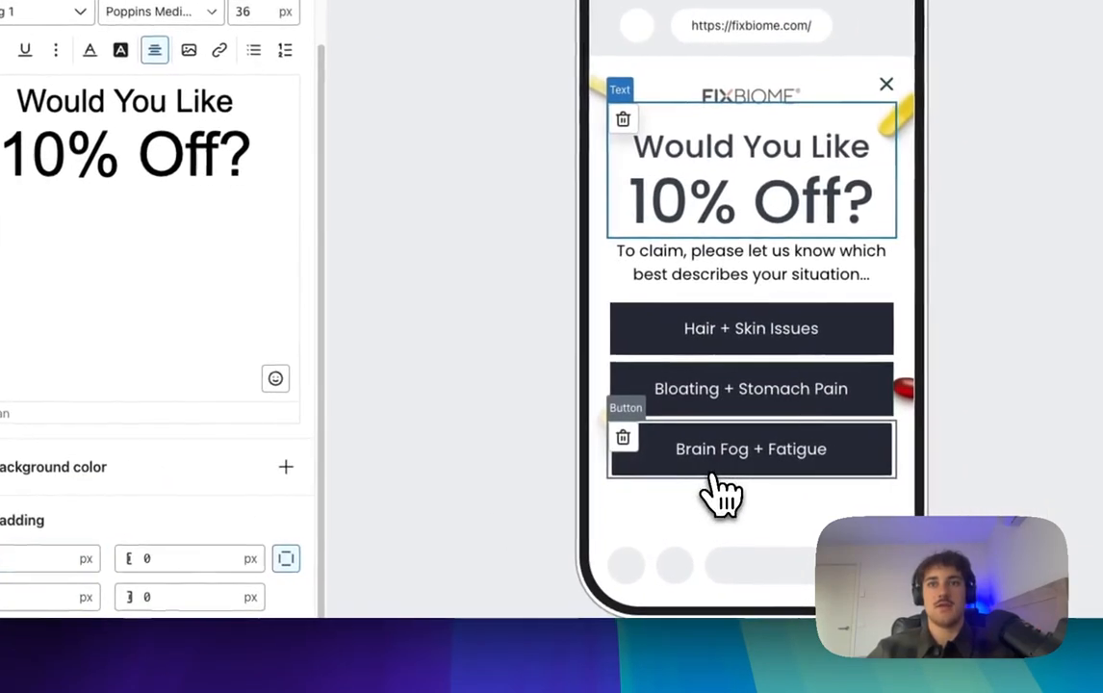
Step: Enable individual padding on the Brain Fog + Fatigue button and set its bottom padding to 40
click(813, 470)
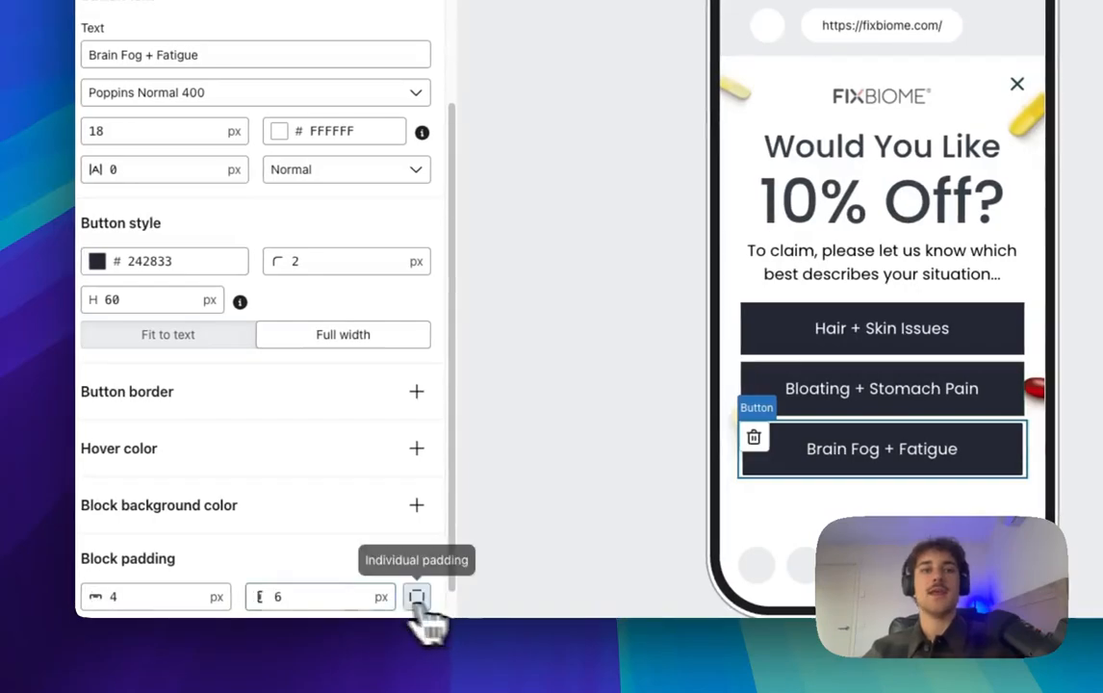
click(417, 597)
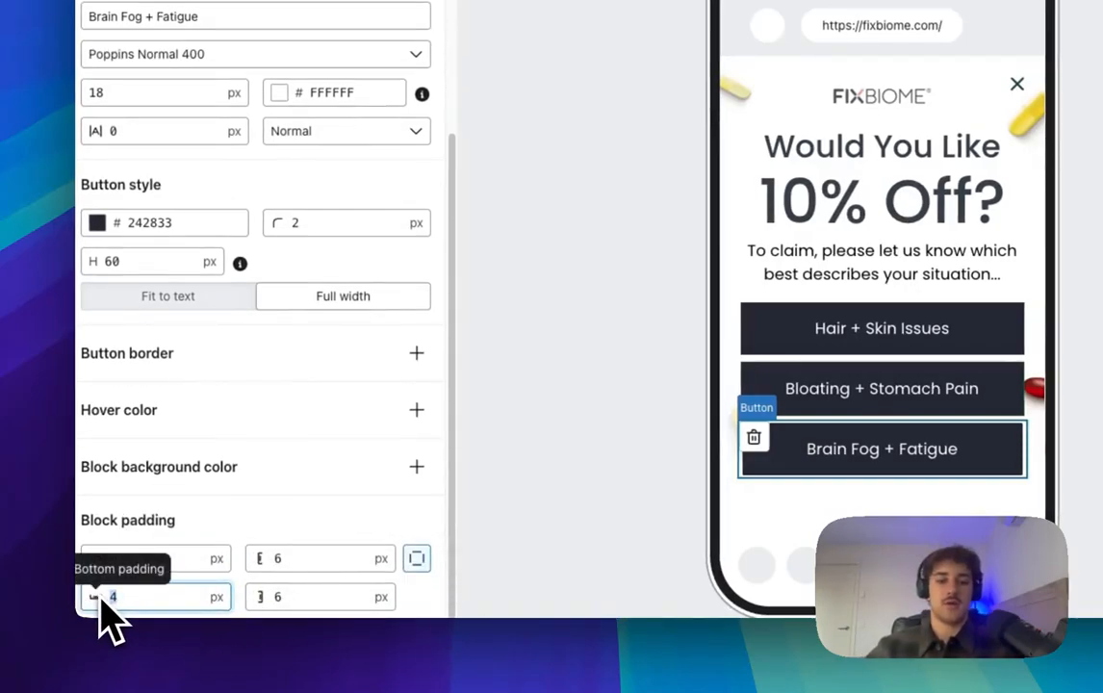
click(101, 601)
text(40)
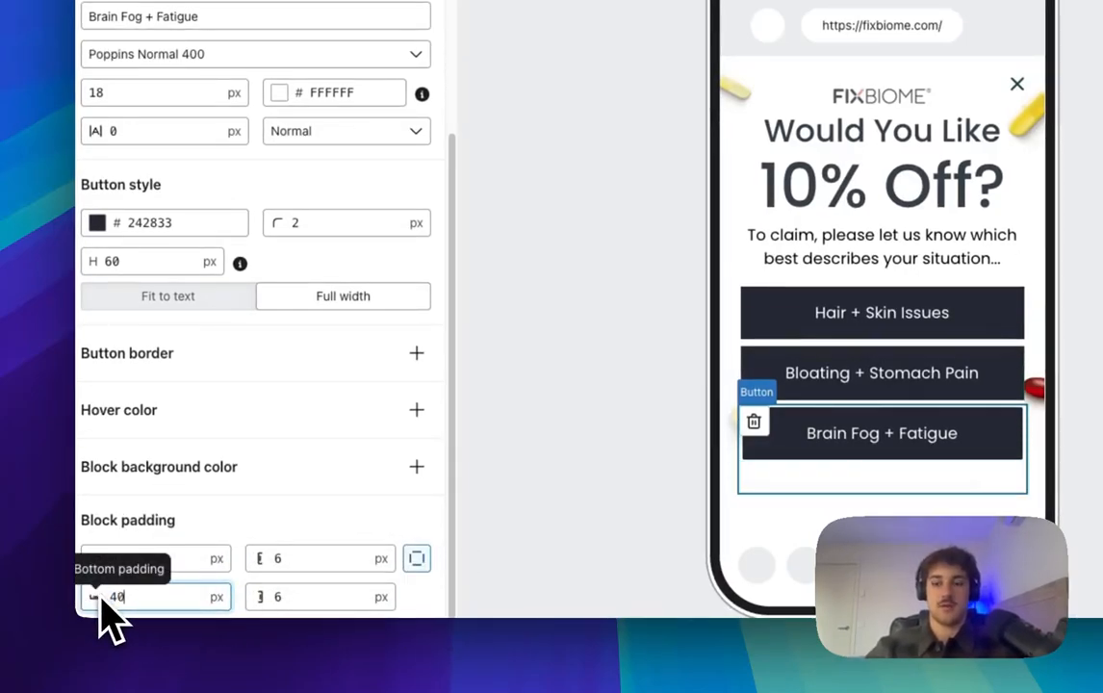
key(BackSpace)
key(BackSpace)
text(0)
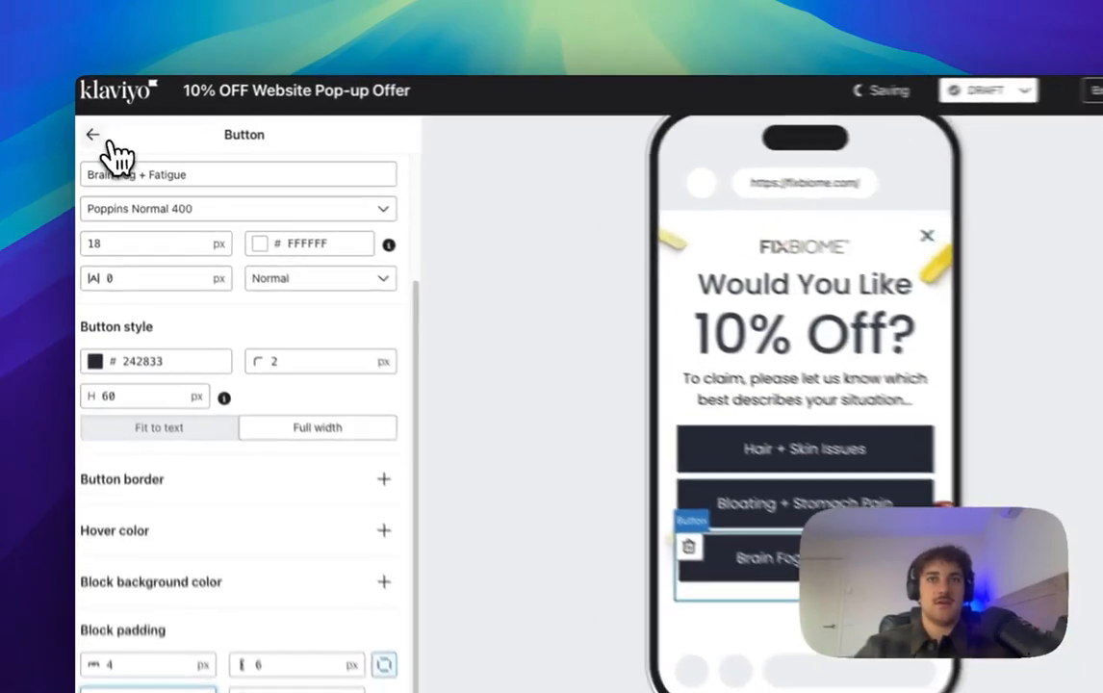
click(106, 141)
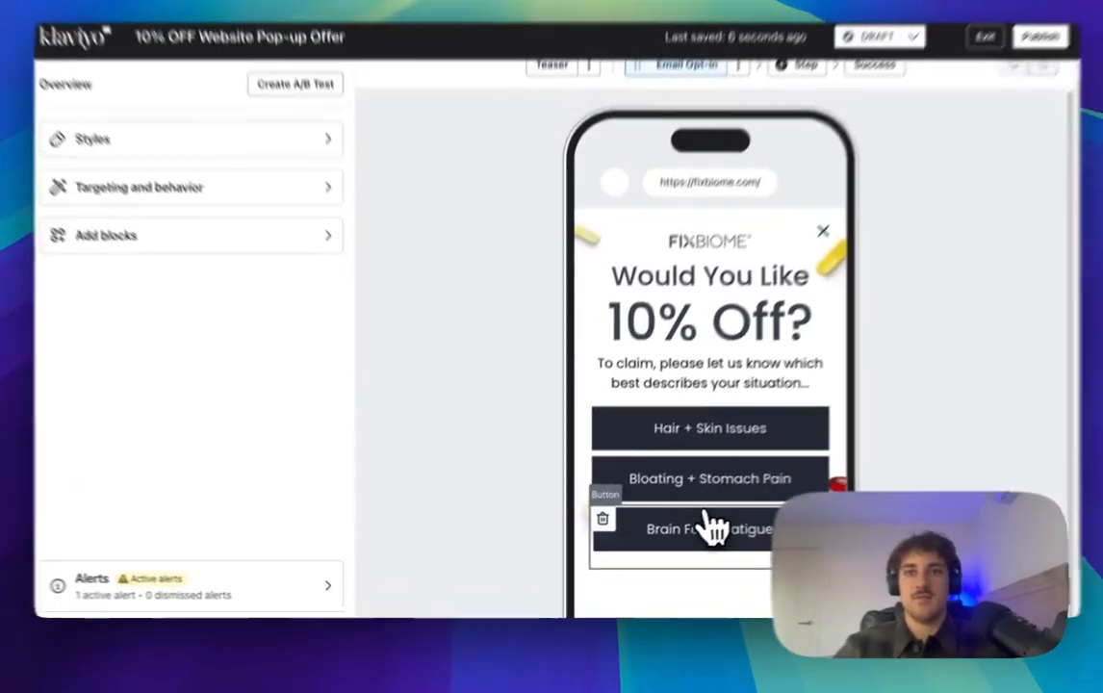
click(691, 489)
scroll(181, 465, down, 5)
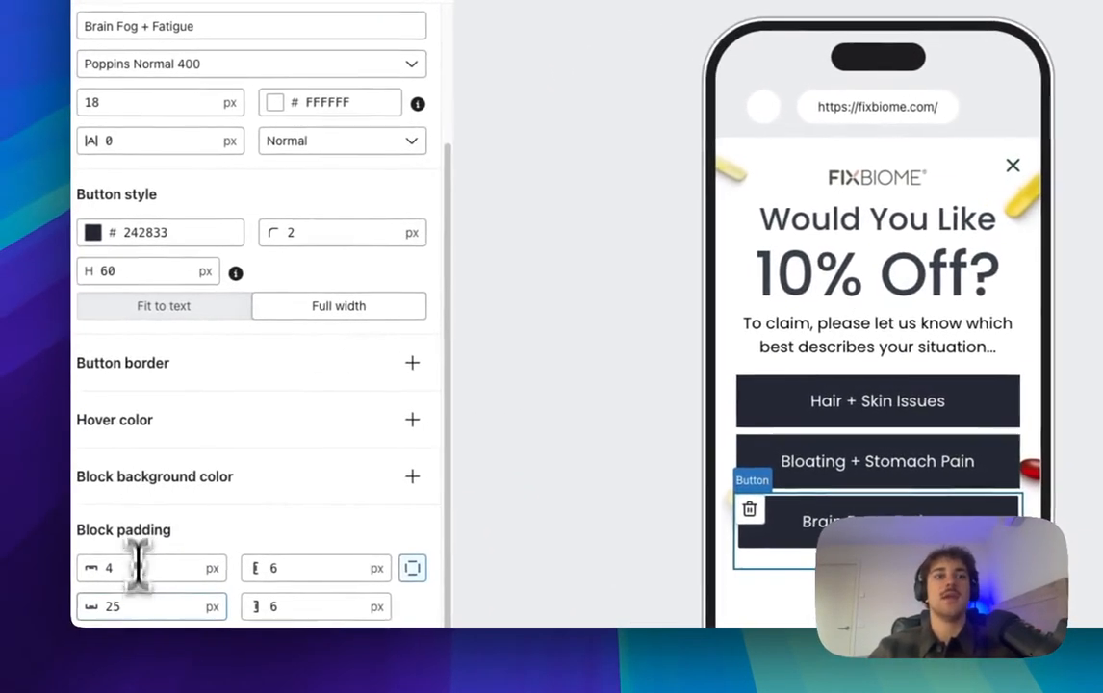
click(122, 607)
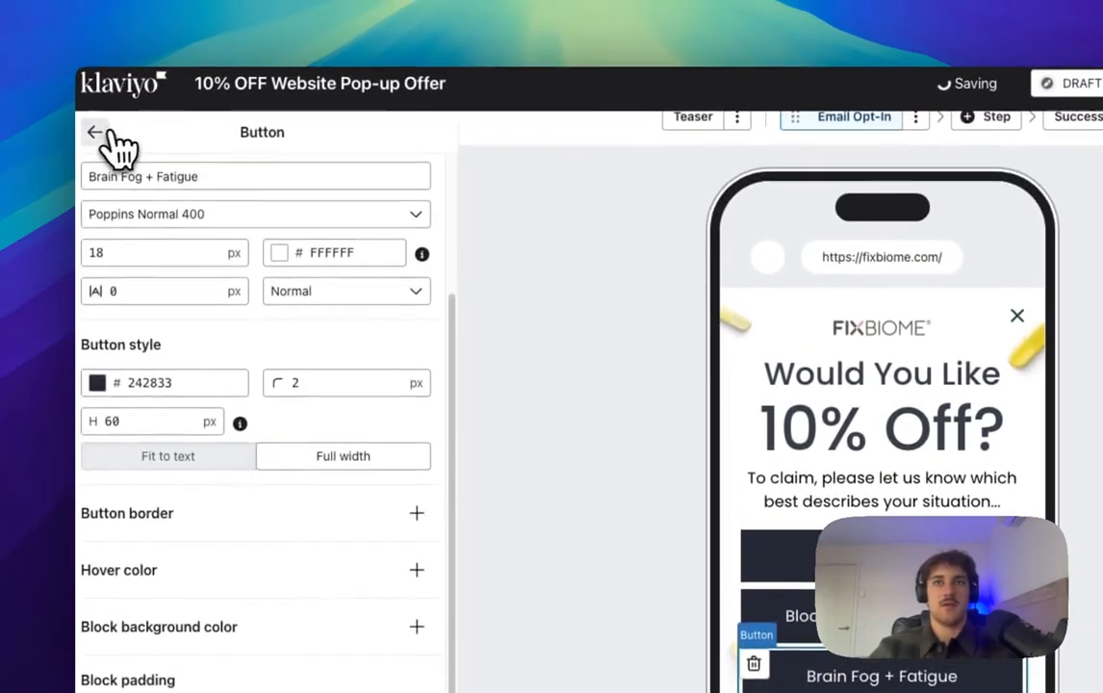
click(93, 128)
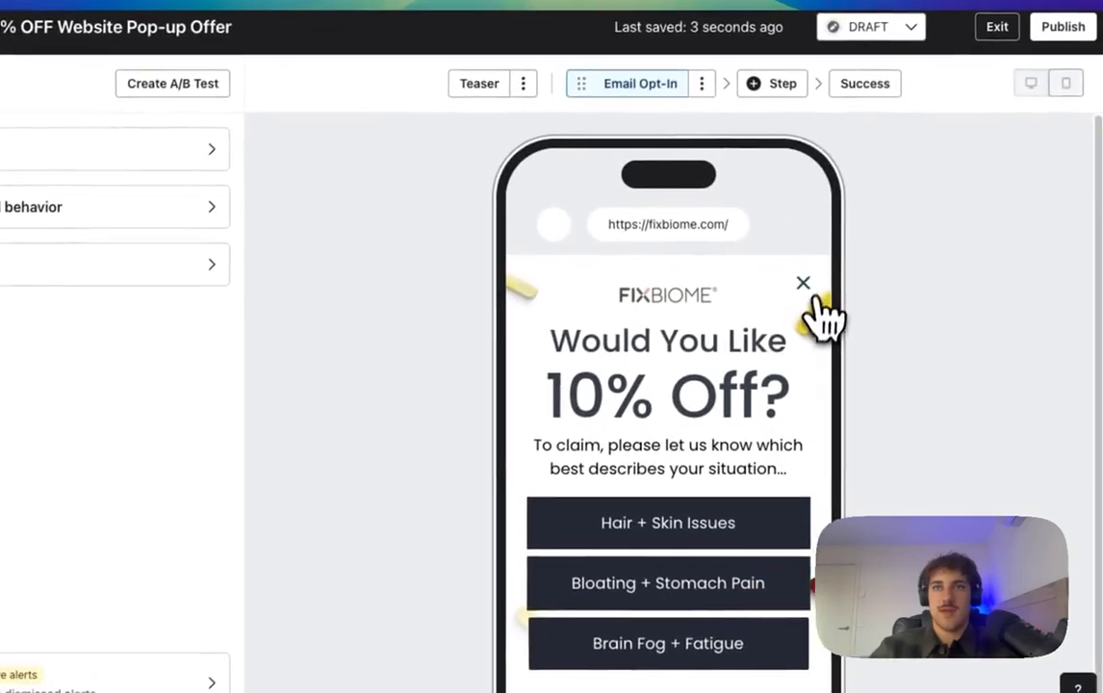
Step: Colour the pop-up close X 242833 with its opacity lowered almost to zero
click(900, 239)
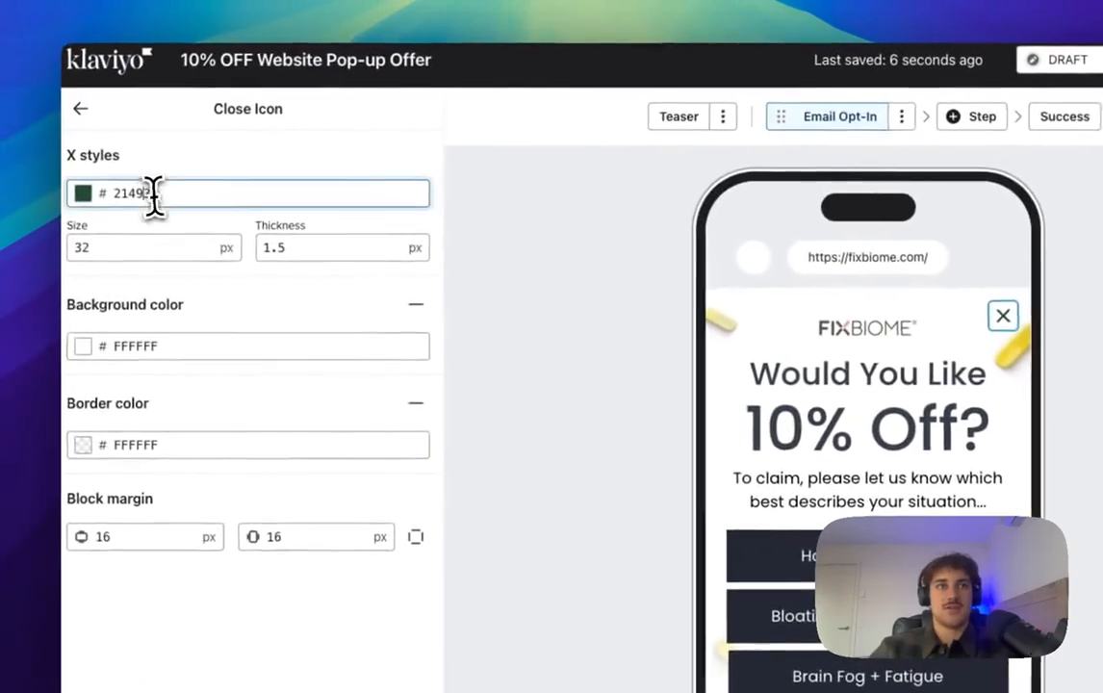
click(153, 189)
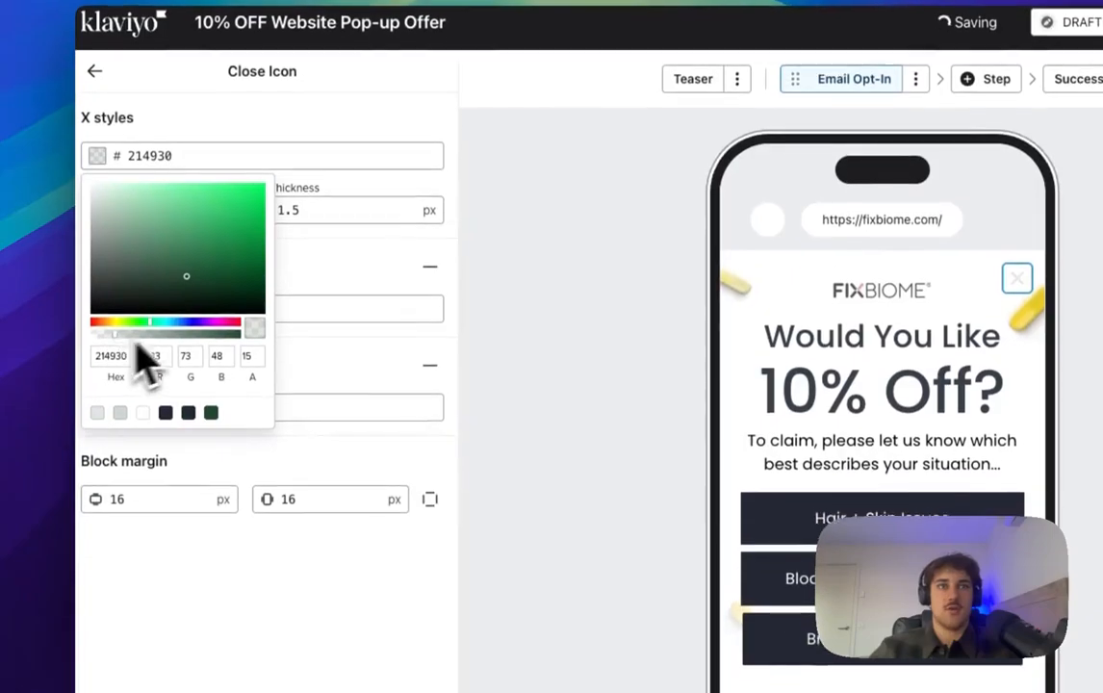
drag(124, 376, 273, 384)
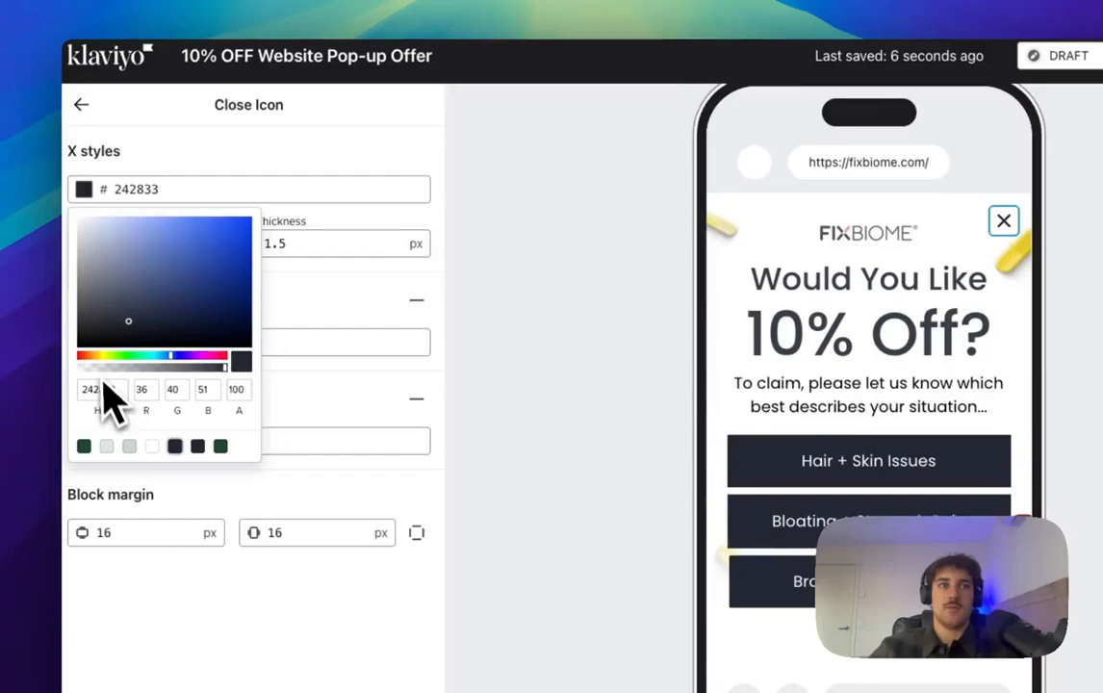
click(103, 375)
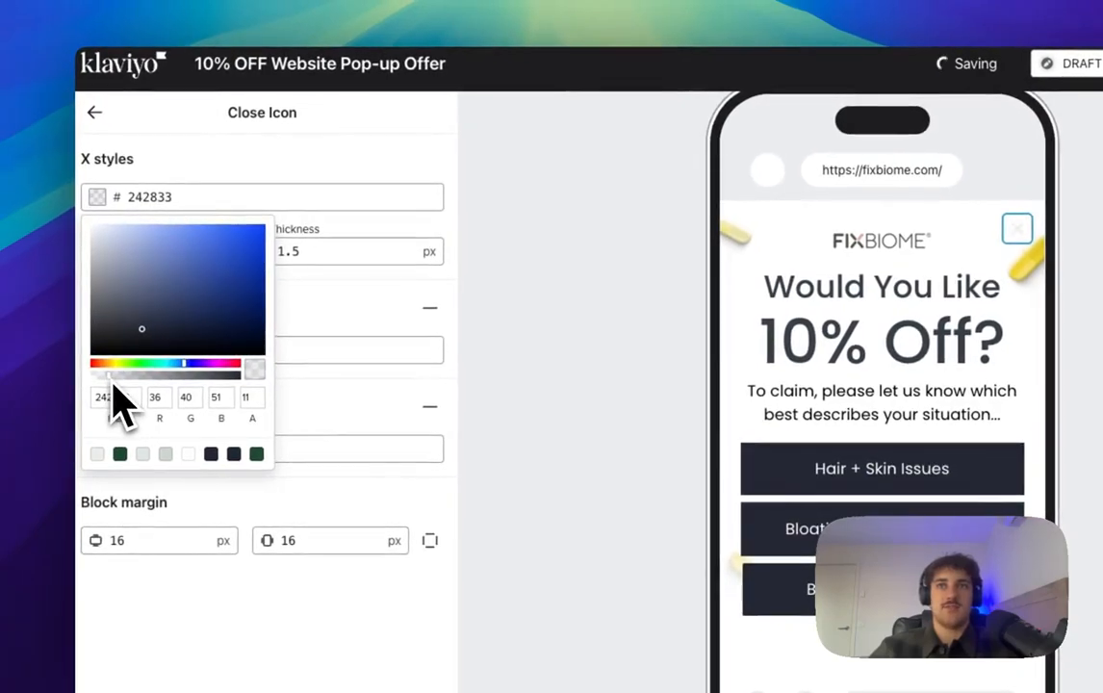
click(332, 301)
click(94, 114)
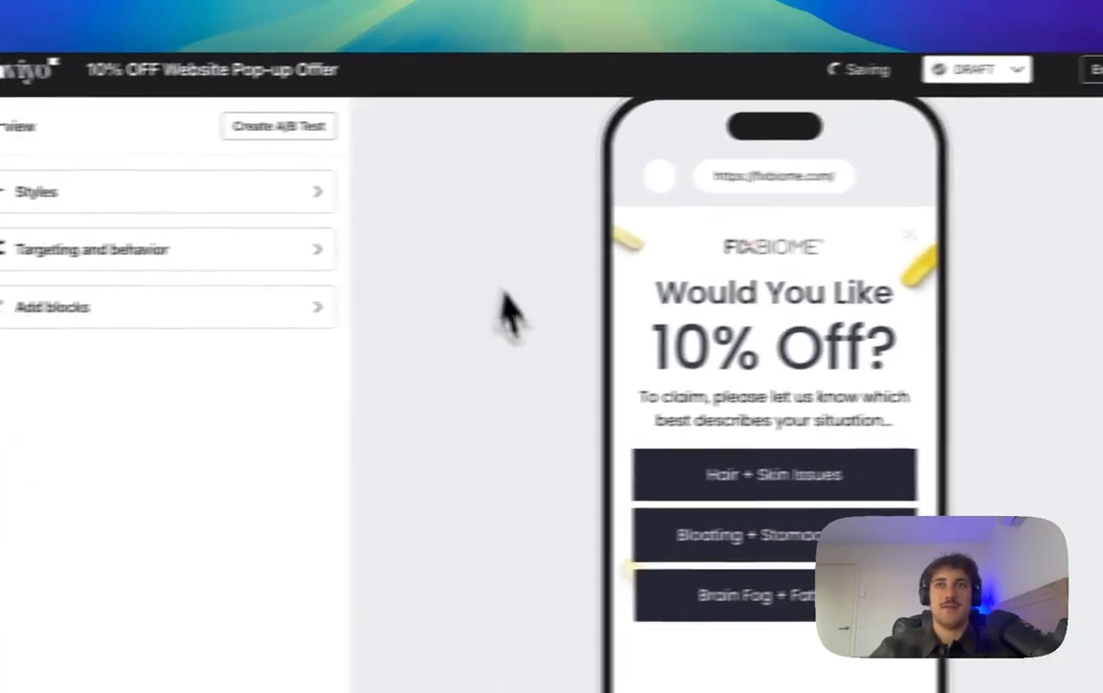
Step: Nudge the close X colour's opacity slightly higher
click(1018, 229)
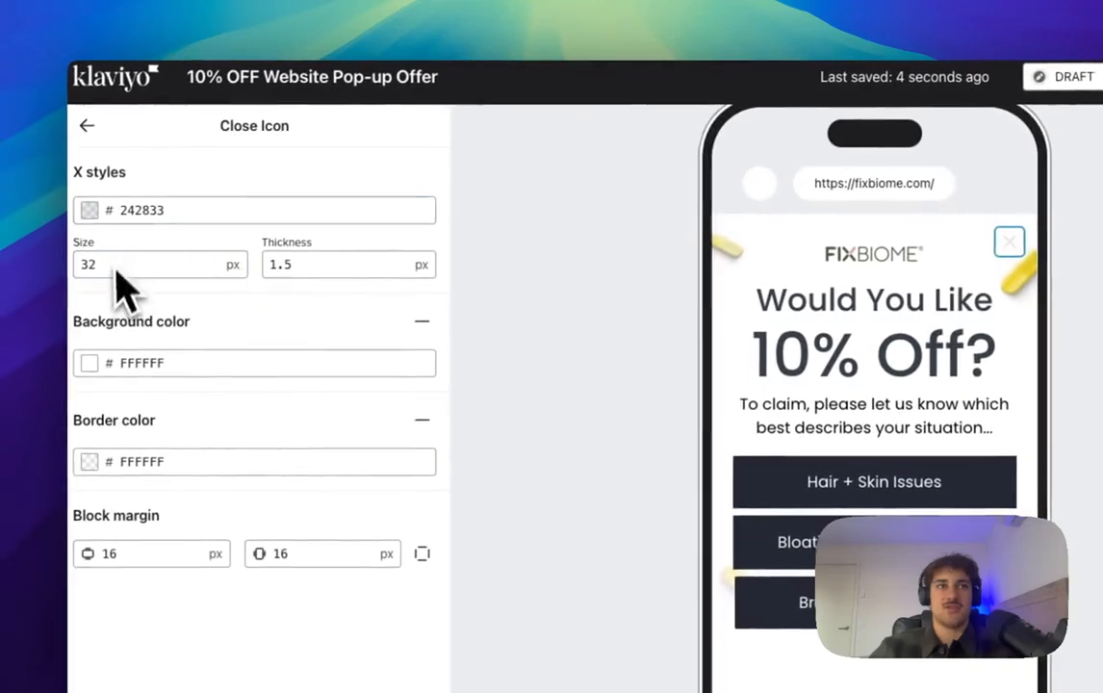
click(49, 215)
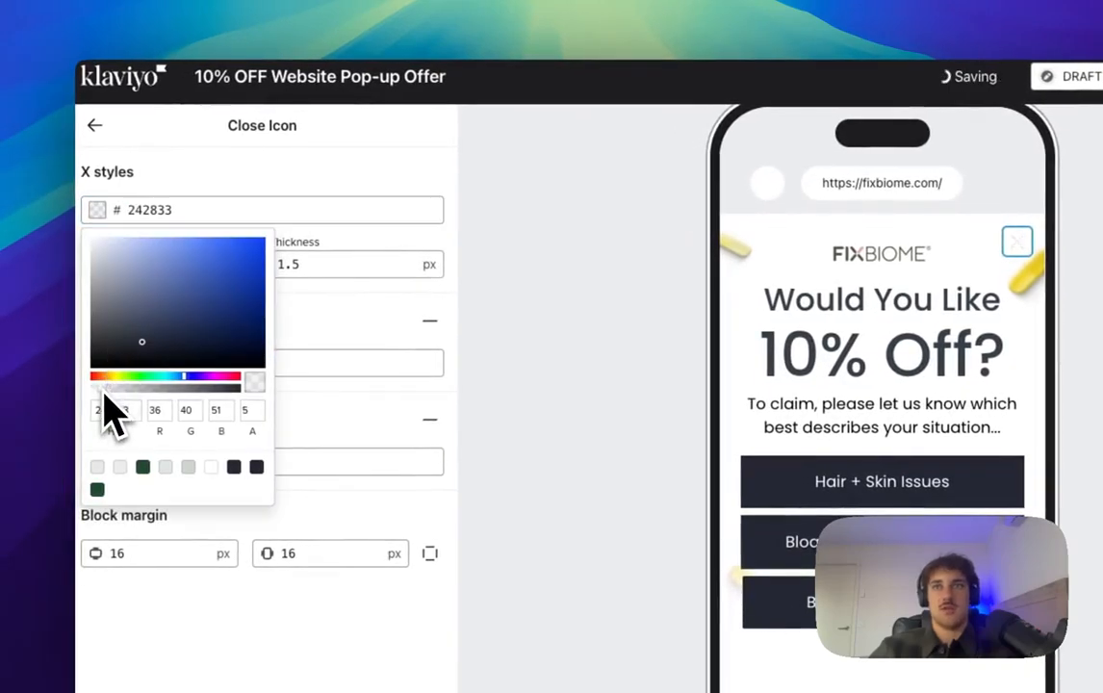
click(94, 125)
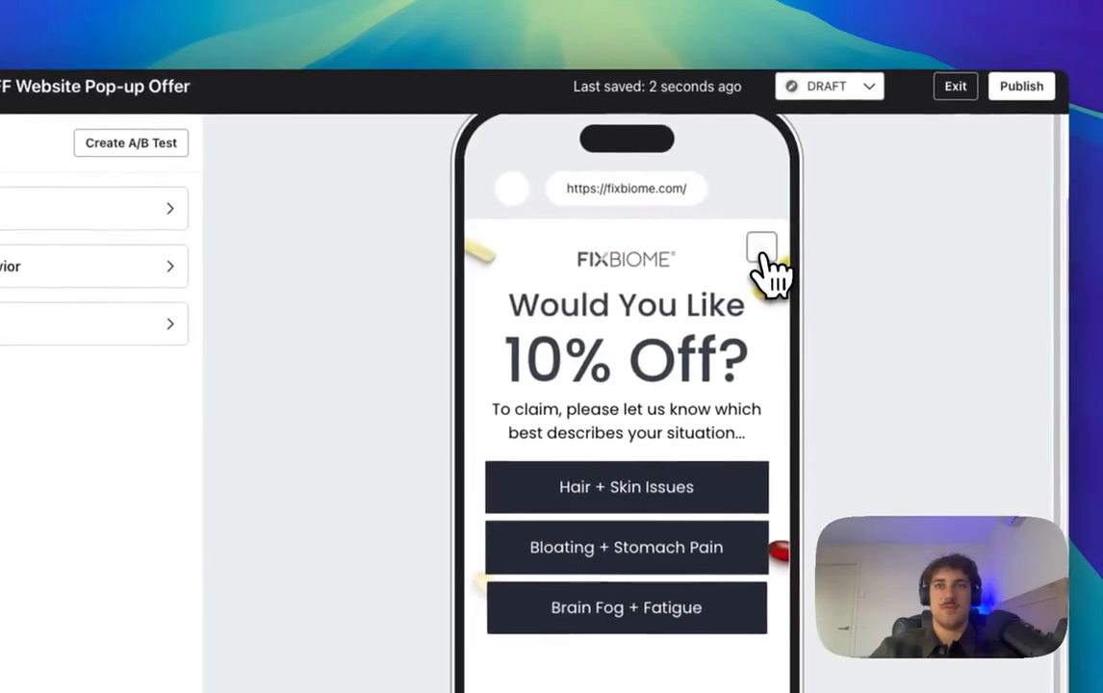
click(761, 273)
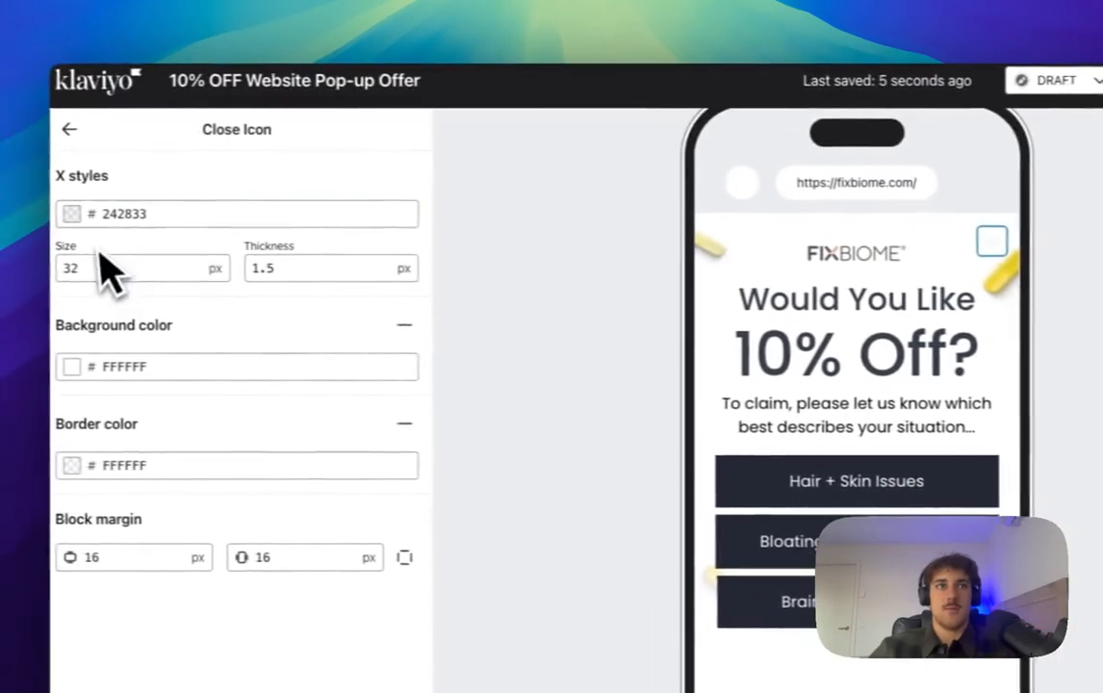
click(128, 214)
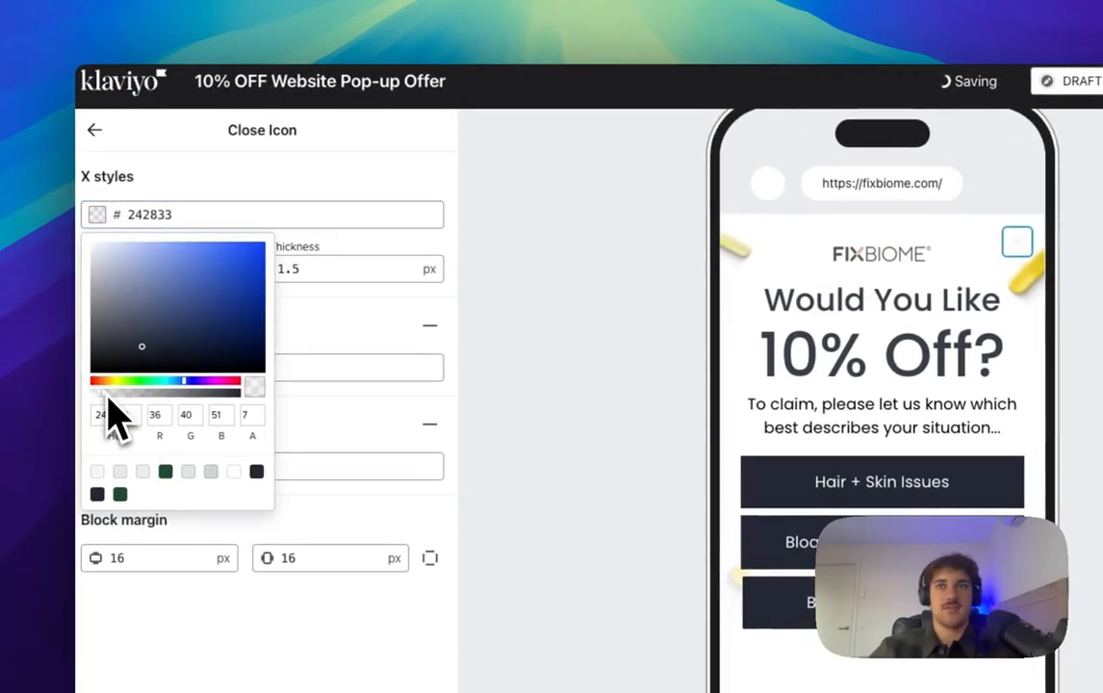
drag(110, 403, 114, 385)
click(96, 131)
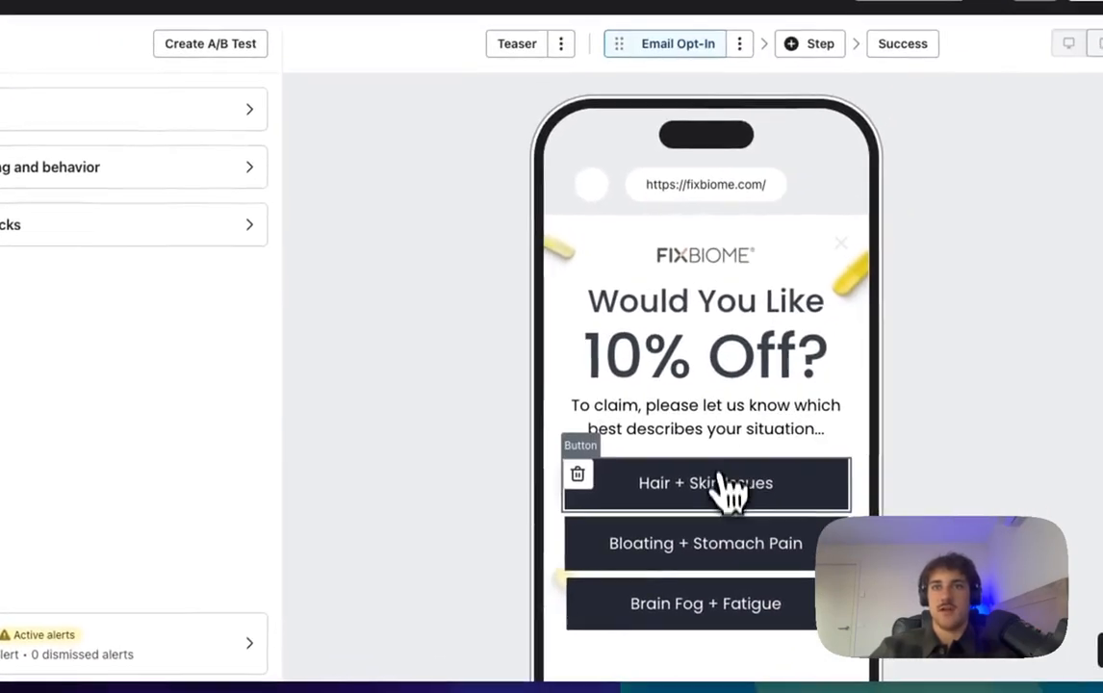
click(782, 394)
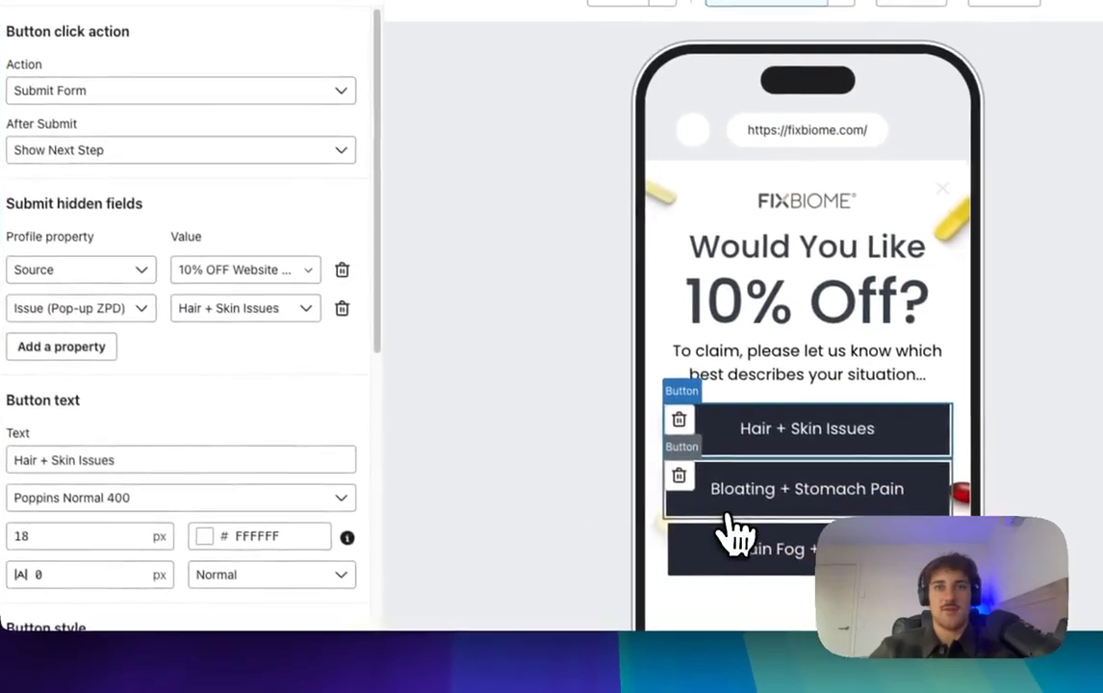
Step: Set the Bloating + Stomach Pain button's action to Submit Form and add a hidden field
click(799, 531)
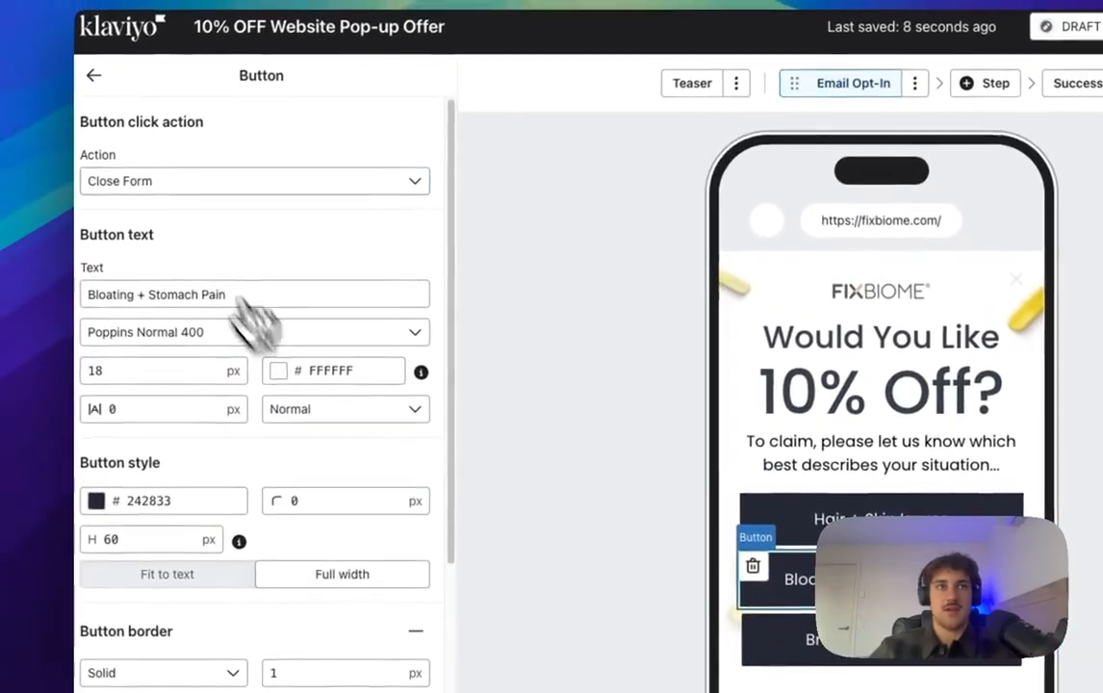
click(159, 178)
click(188, 256)
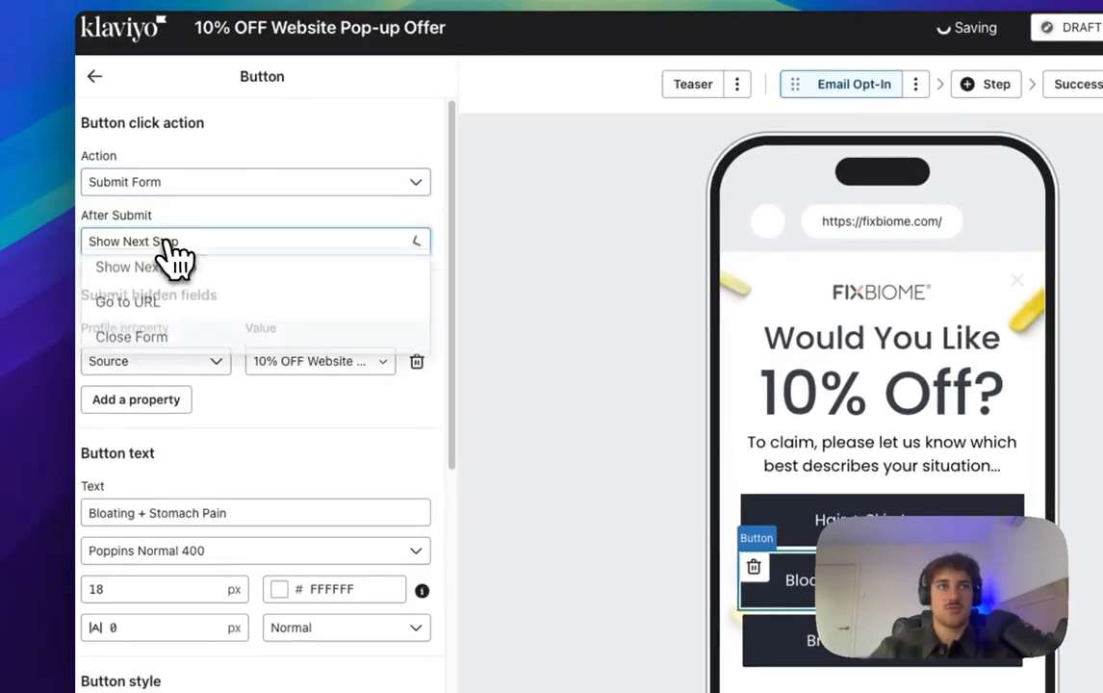
click(140, 401)
click(164, 403)
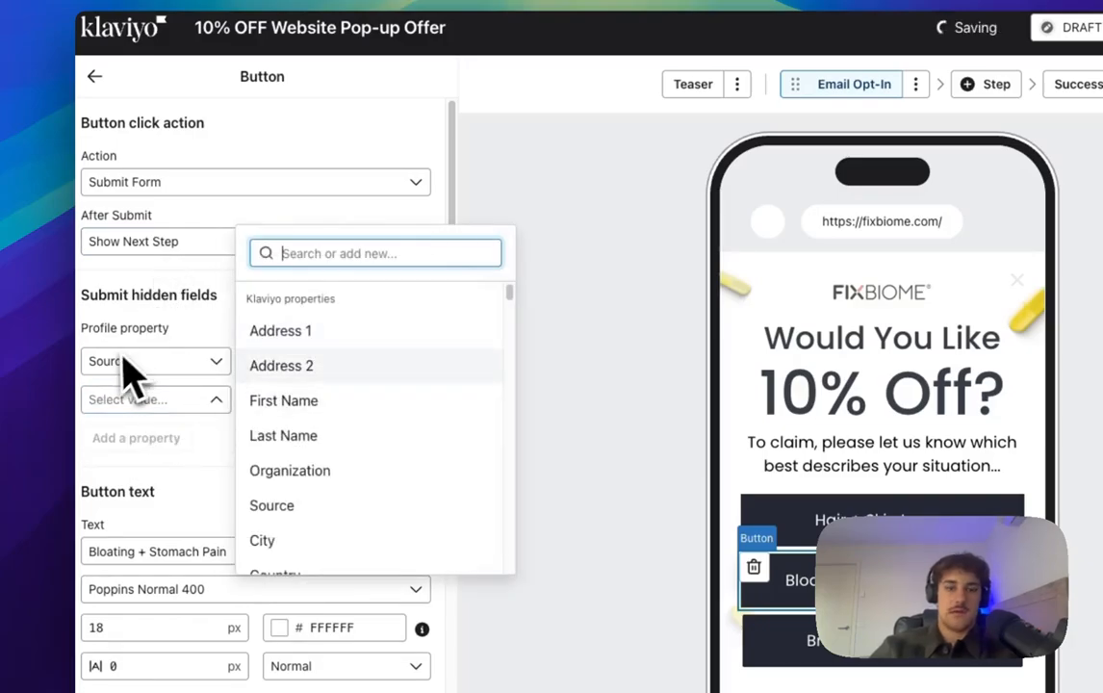
text(issu)
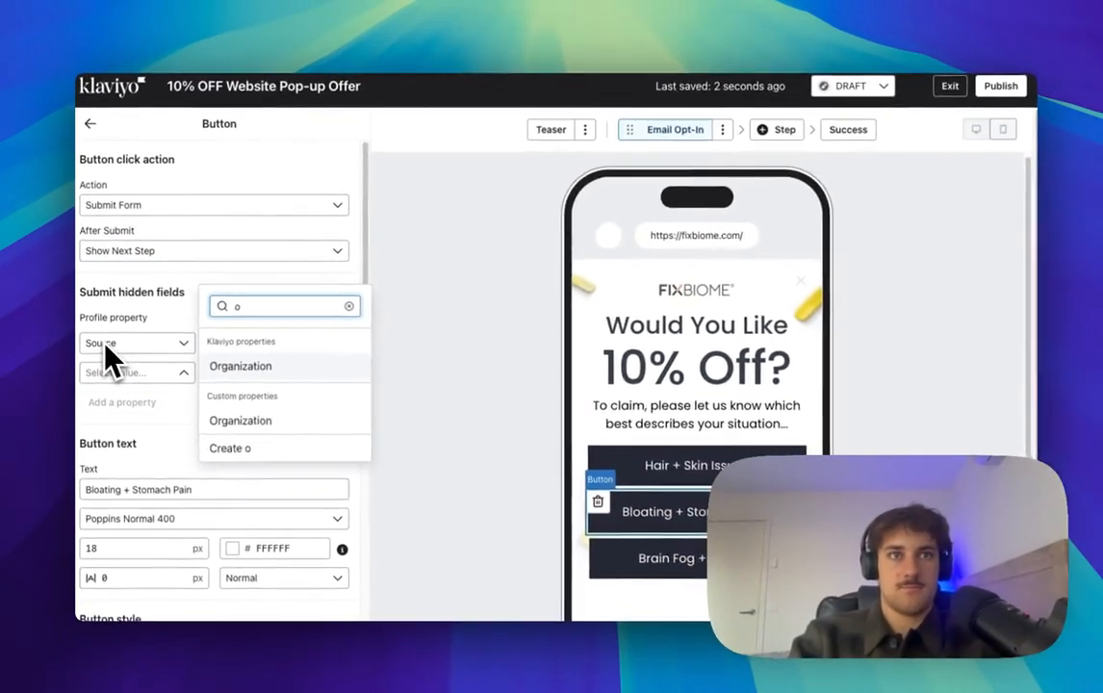
key(BackSpace)
key(BackSpace)
key(BackSpace)
key(BackSpace)
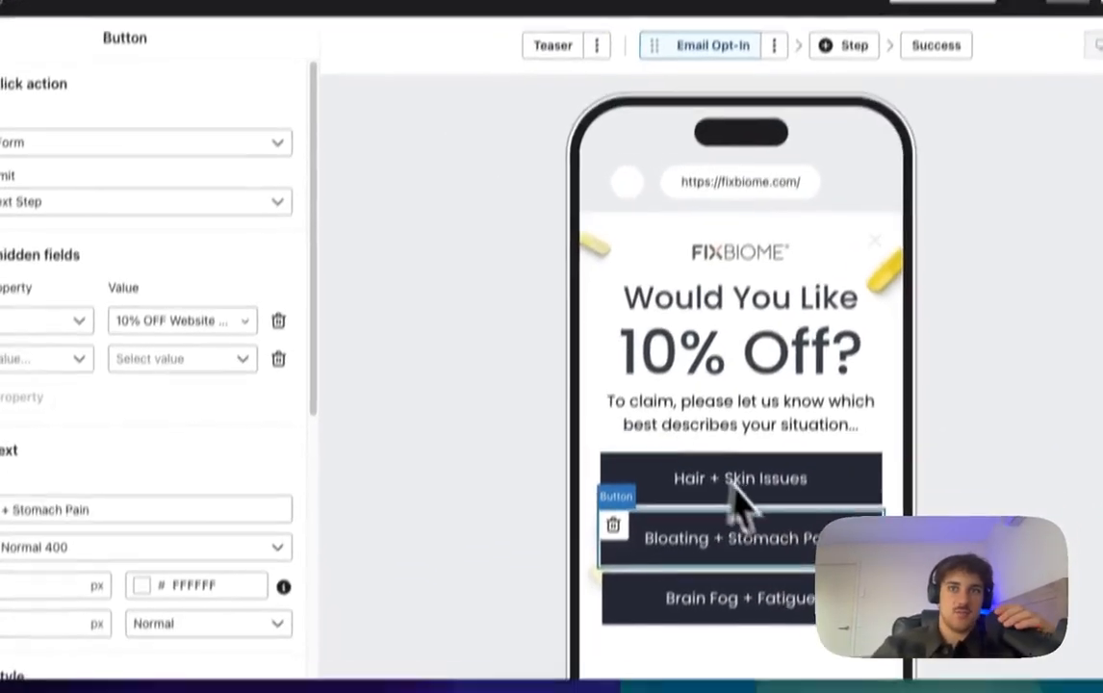
Step: Compare with the Hair + Skin Issues field, then search 'issue' for Bloating's new field
click(691, 467)
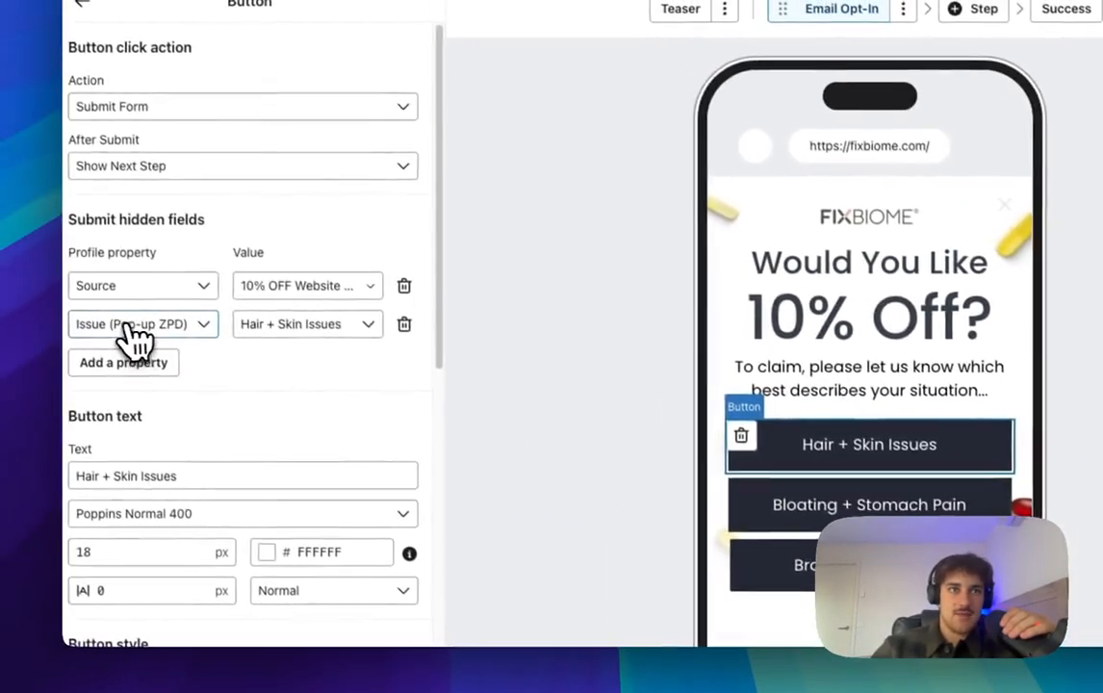
click(19, 313)
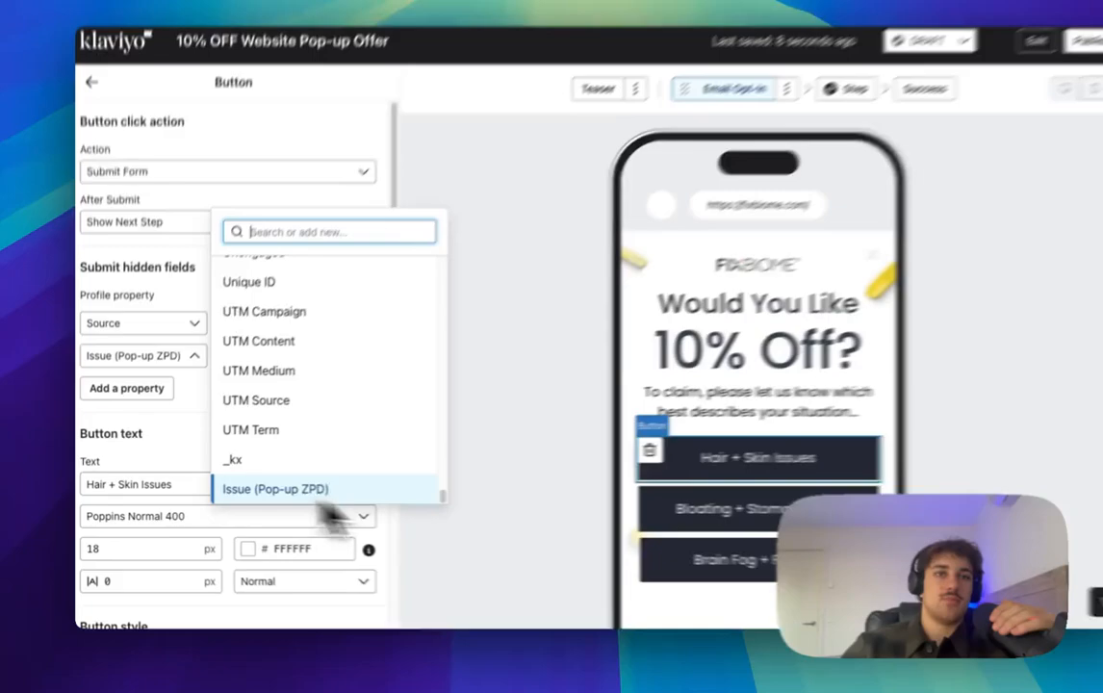
click(447, 430)
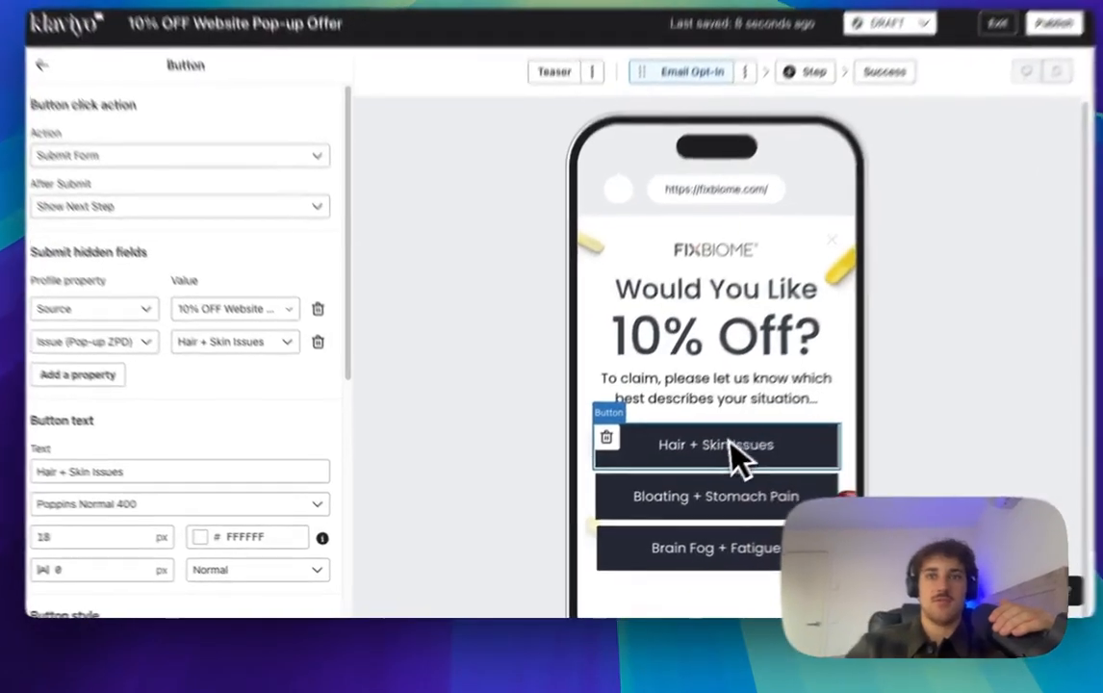
click(665, 510)
click(94, 330)
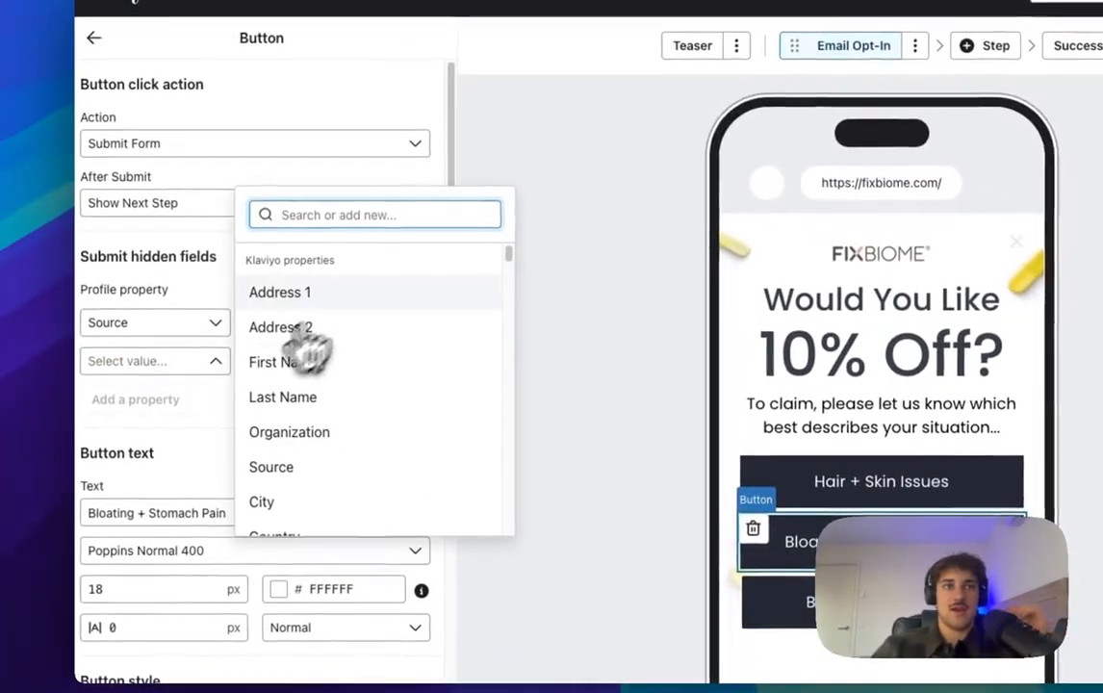
text(issue)
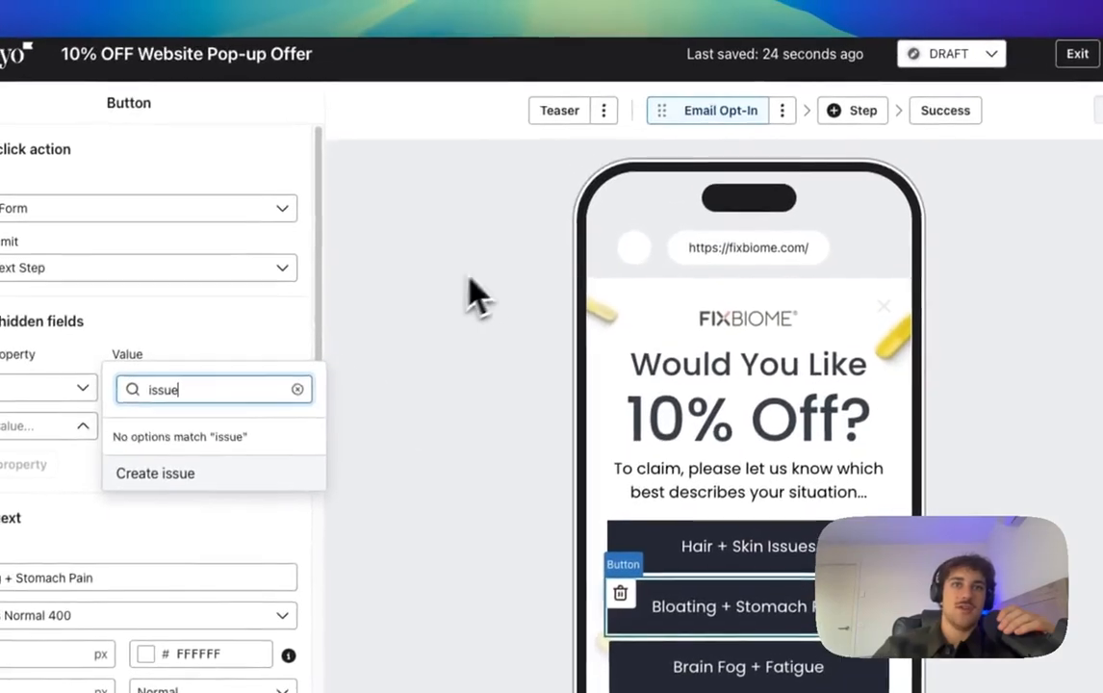
click(472, 294)
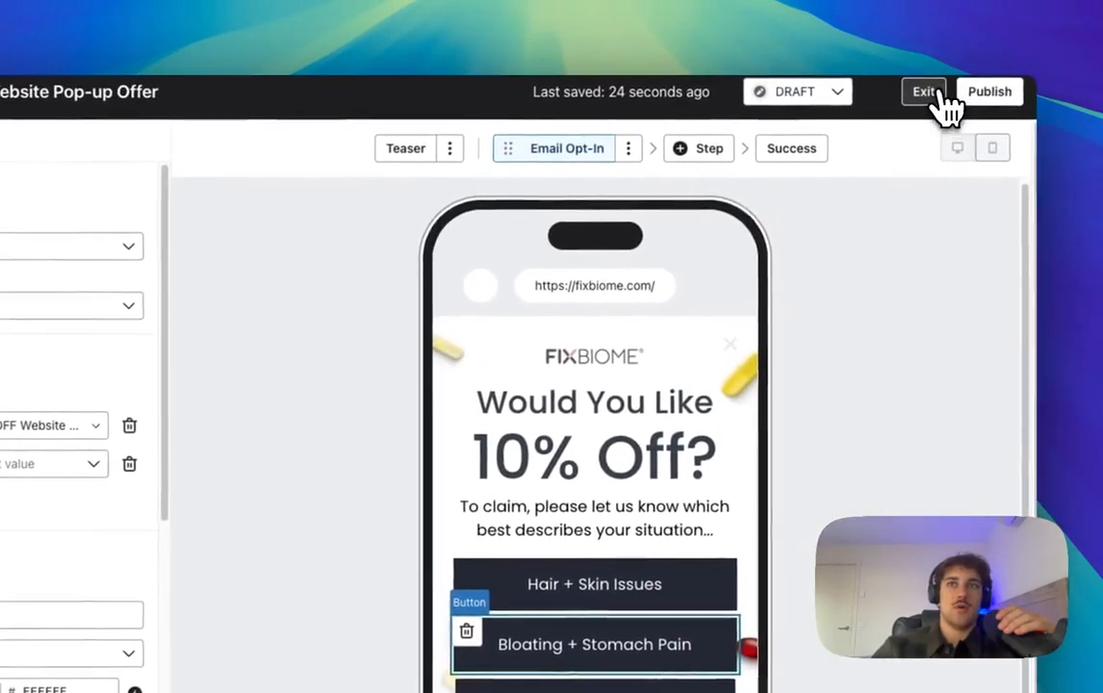
Step: Exit the editor, search profiles by the test subscriber's e-mail, and open the matching profile
click(1077, 54)
click(284, 93)
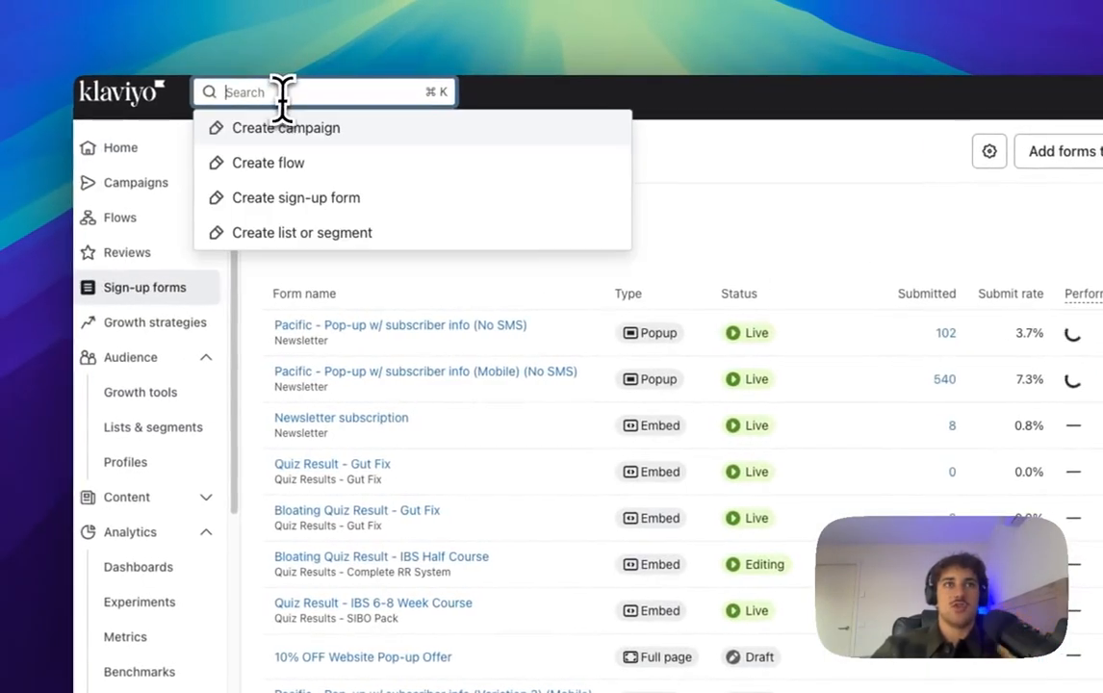
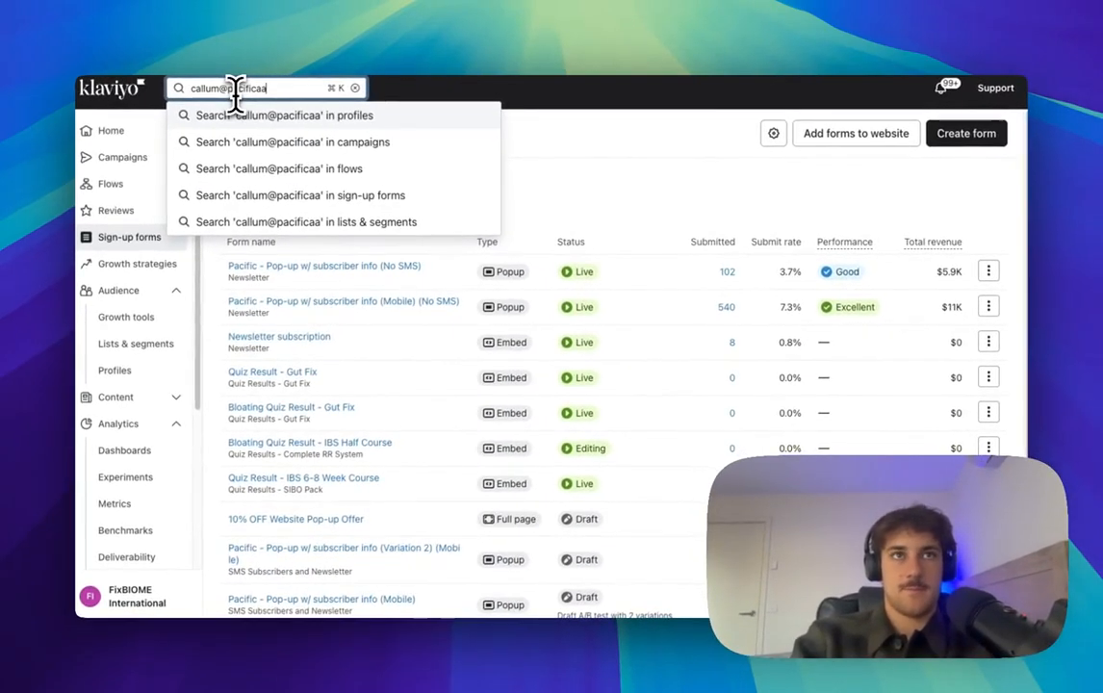
key(Return)
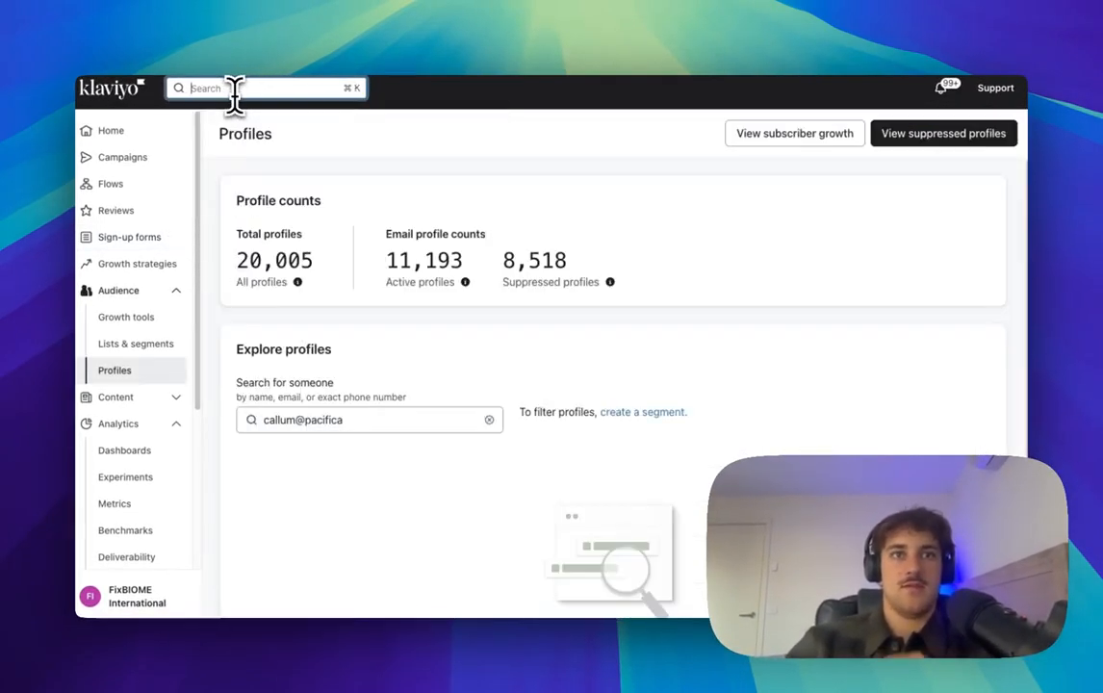
click(358, 424)
text(gency.net)
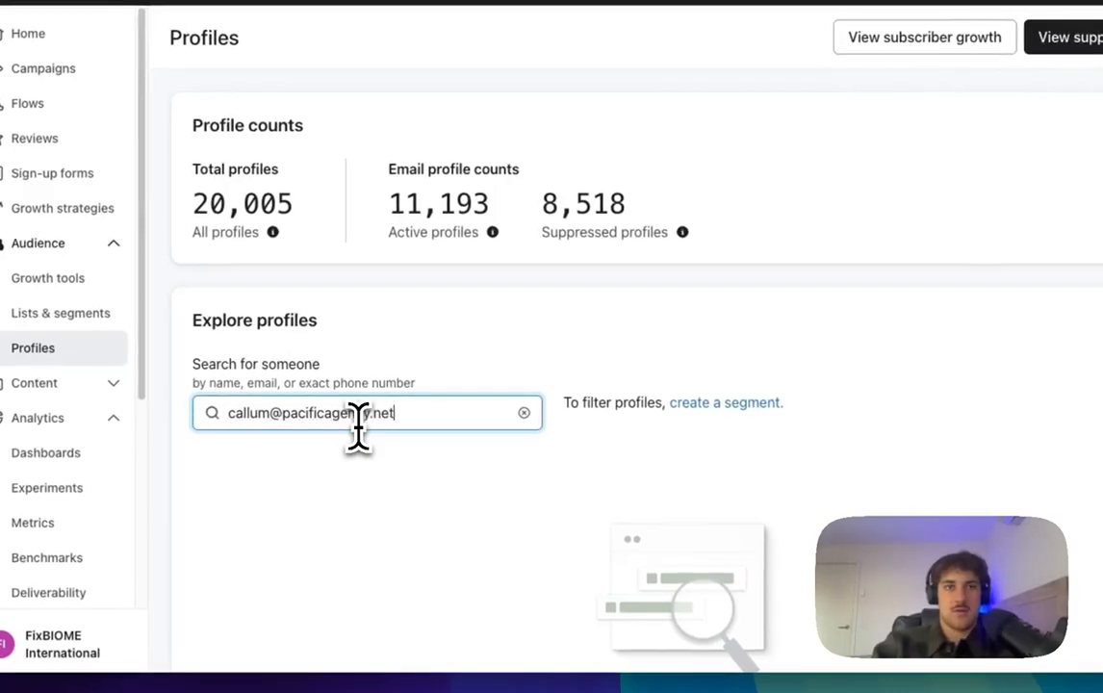
key(Return)
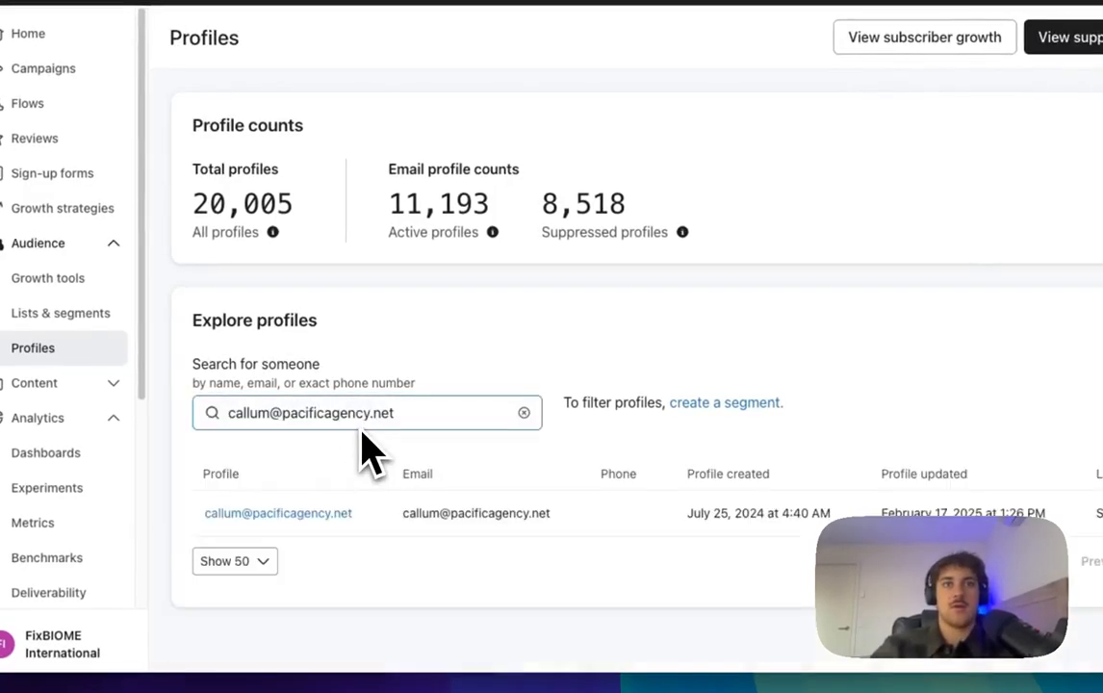
click(310, 520)
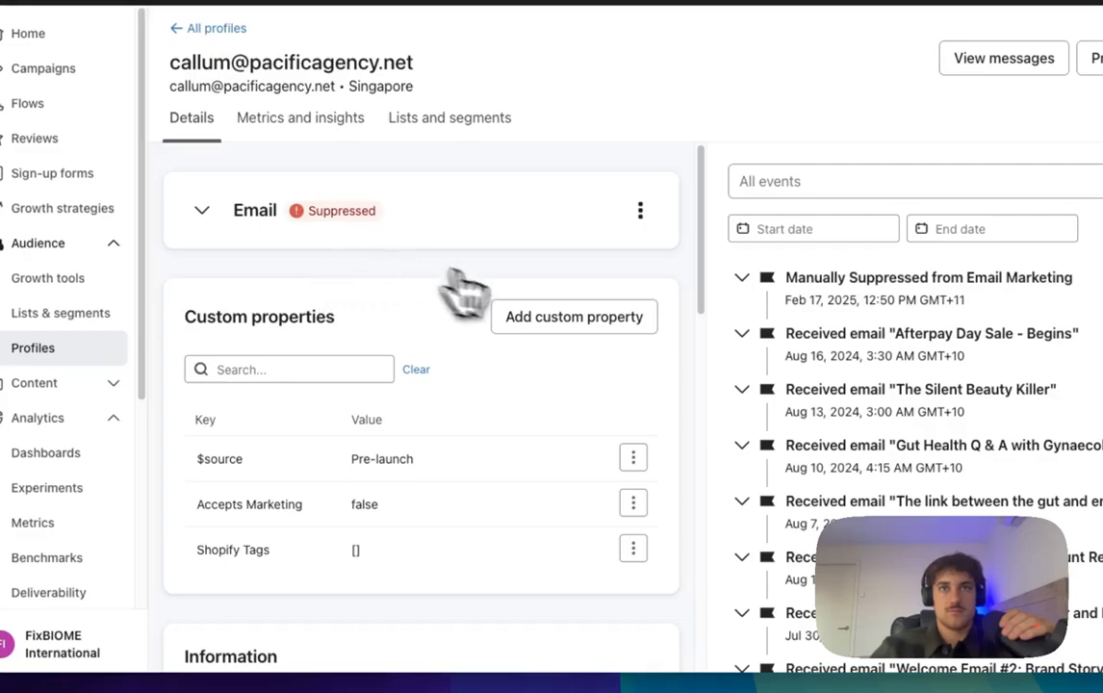
Step: Add the custom property issue (Pop-up ZPD) with value Hair + Skin Issues to the profile
scroll(515, 359, down, 2)
scroll(503, 375, up, 2)
click(585, 285)
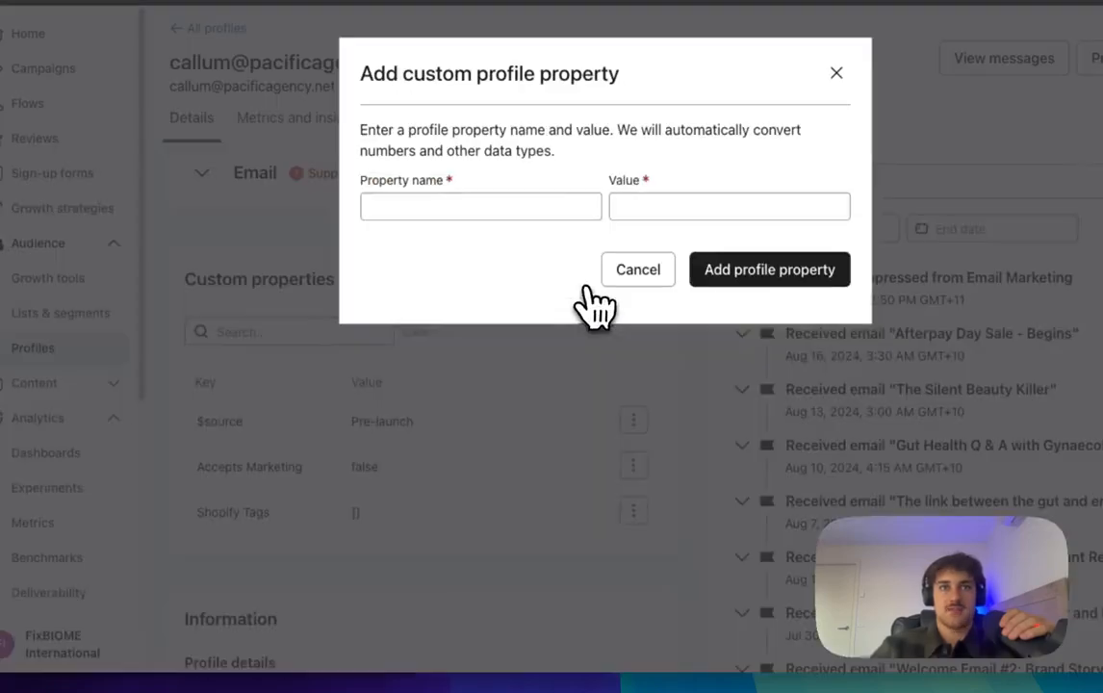
click(459, 210)
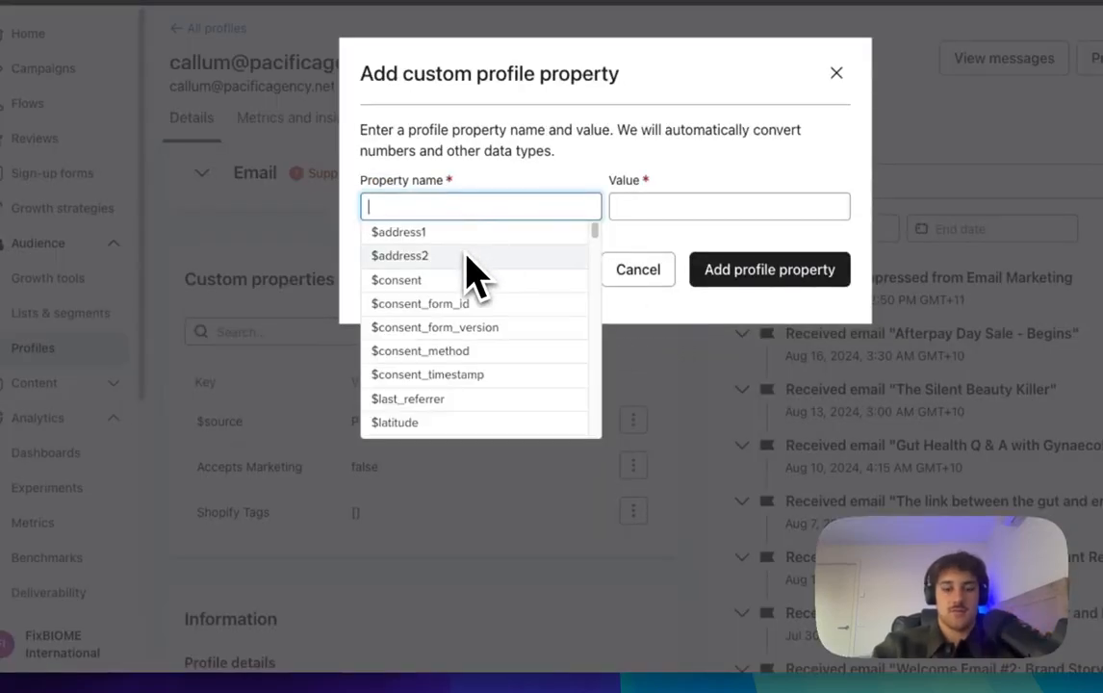
text(issu)
text(e (Pop-up ZPD)
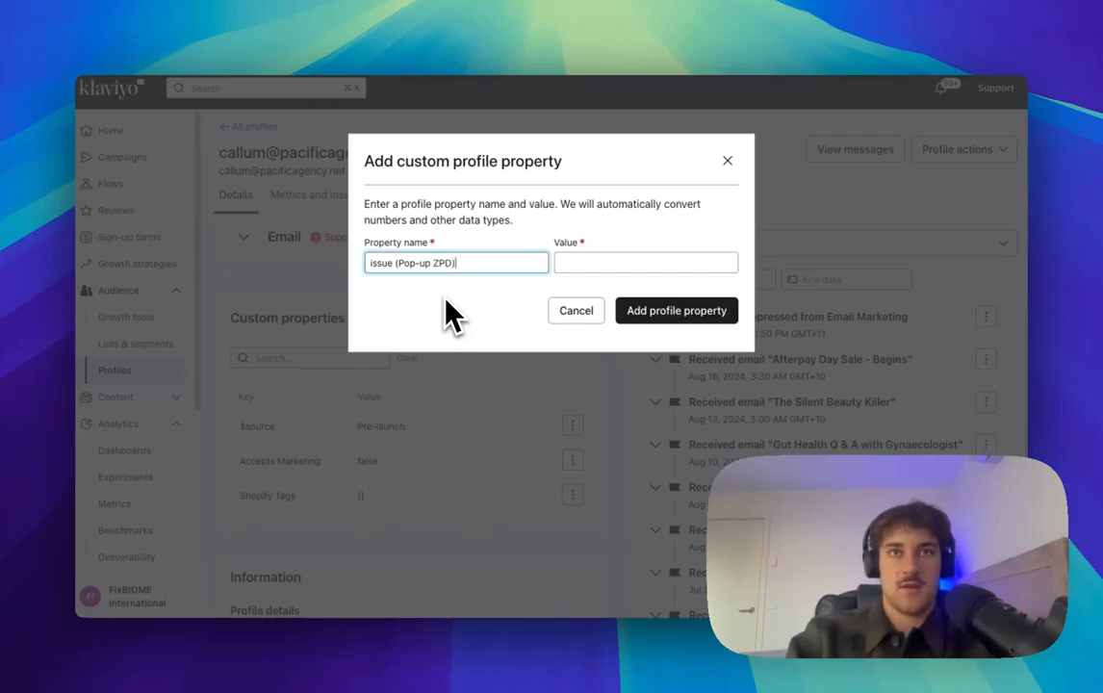
click(597, 263)
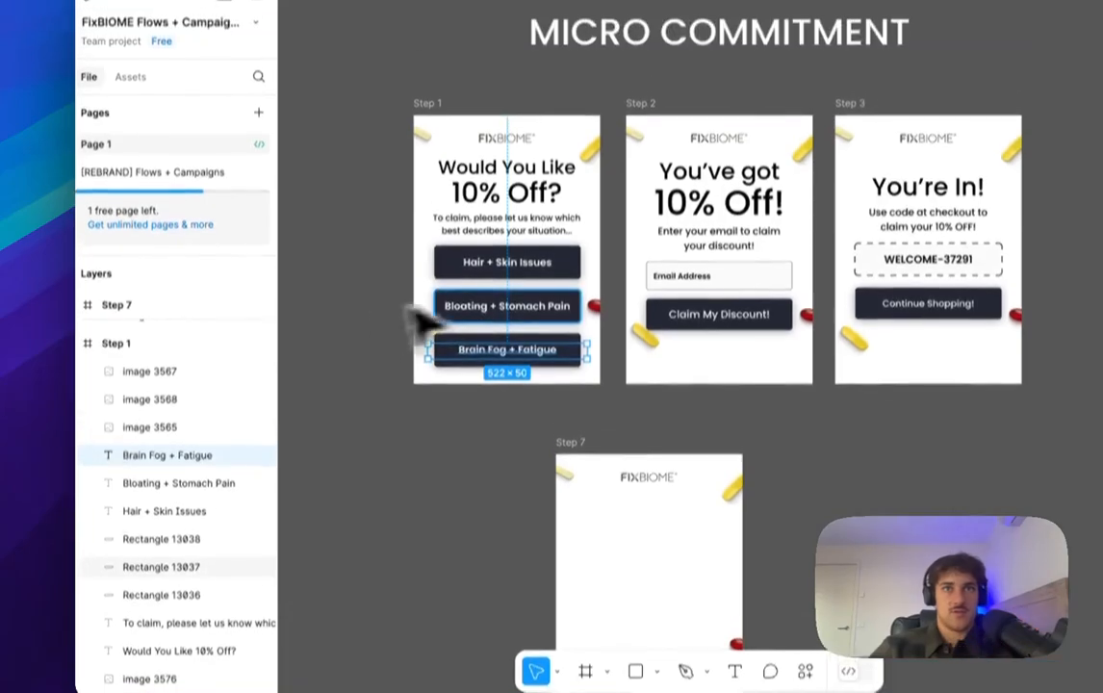
click(503, 261)
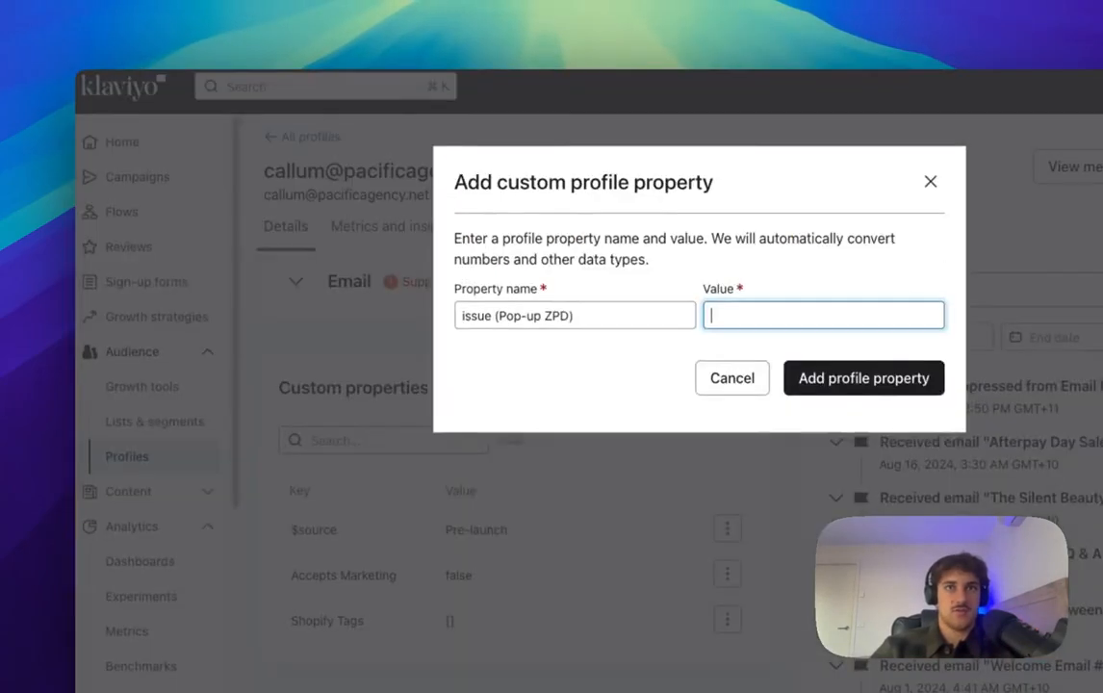
text(Hair + Skin Issues)
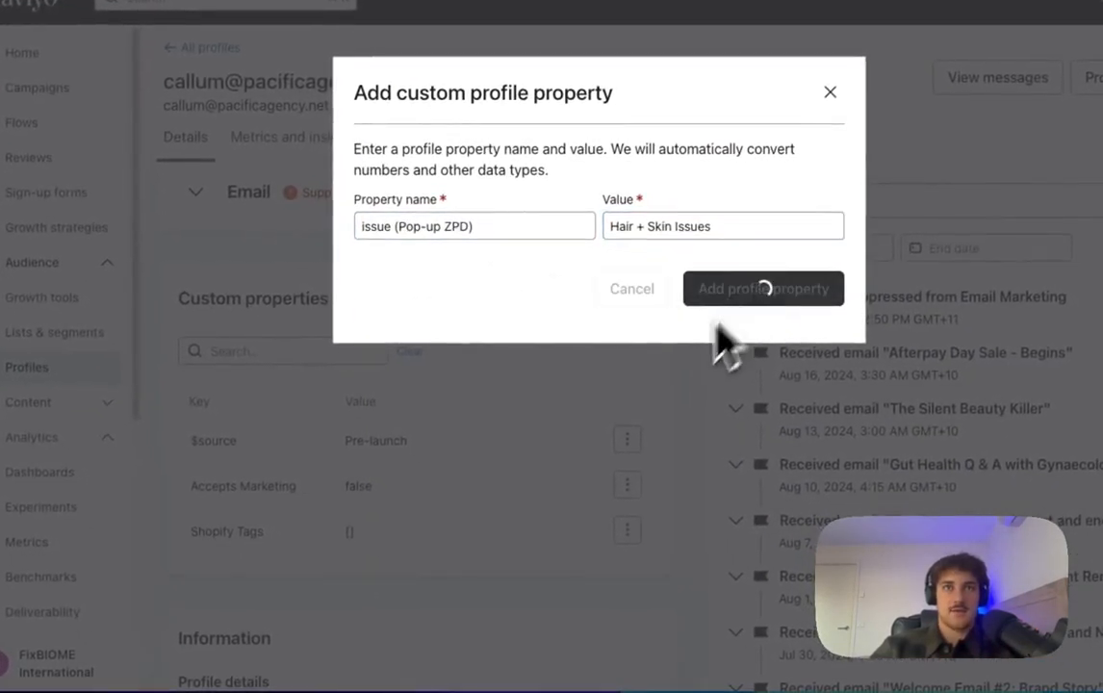
key(Return)
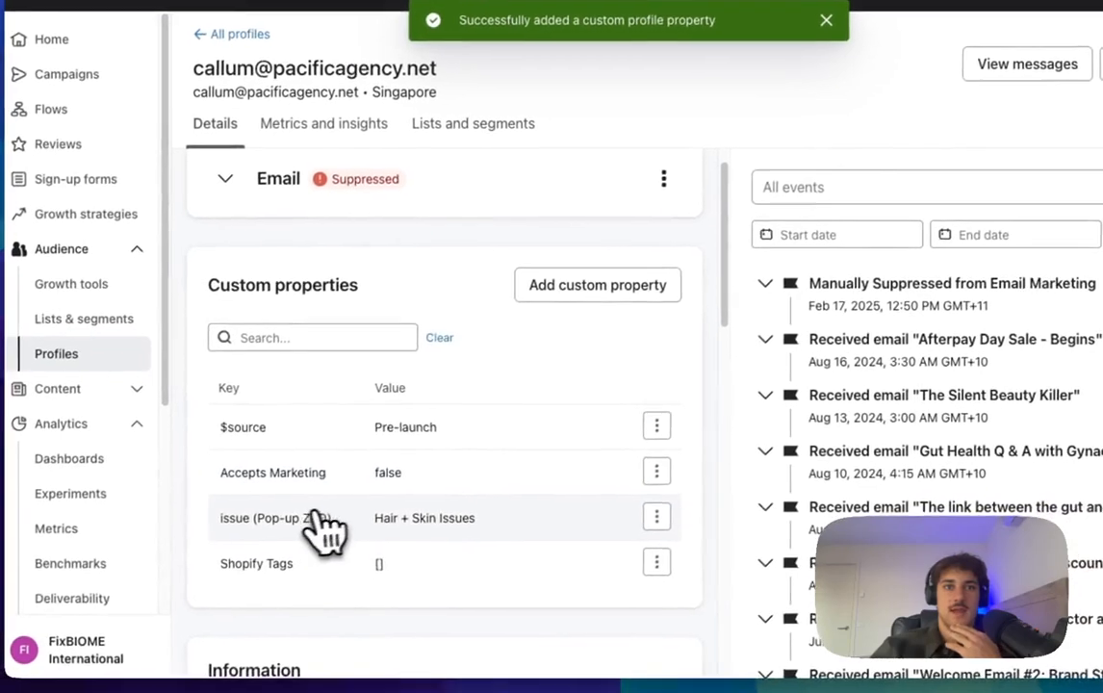
click(666, 513)
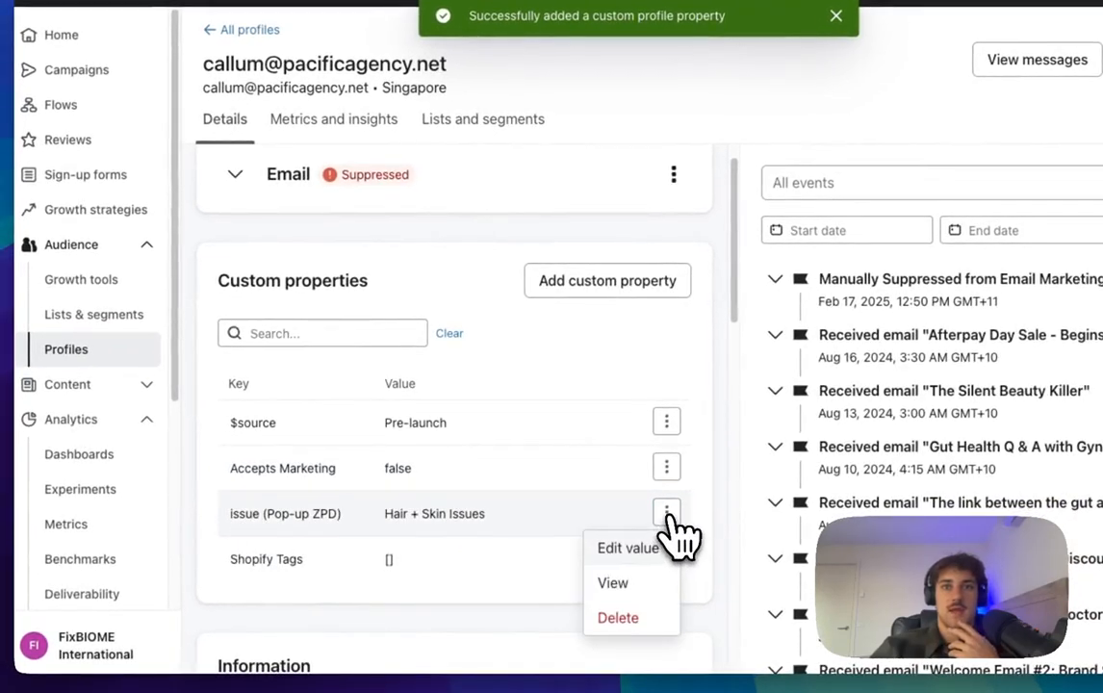
Step: Add Bloating + Stomach Pain as an issue (Pop-up ZPD) value on the profile
click(639, 297)
click(517, 210)
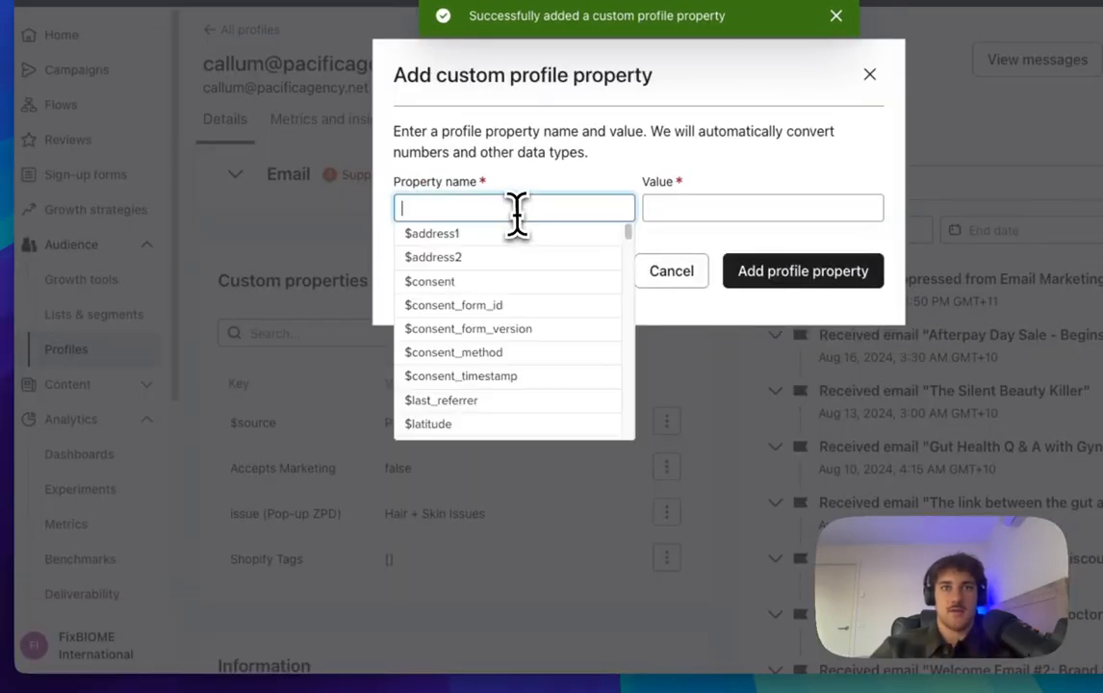
text(issue)
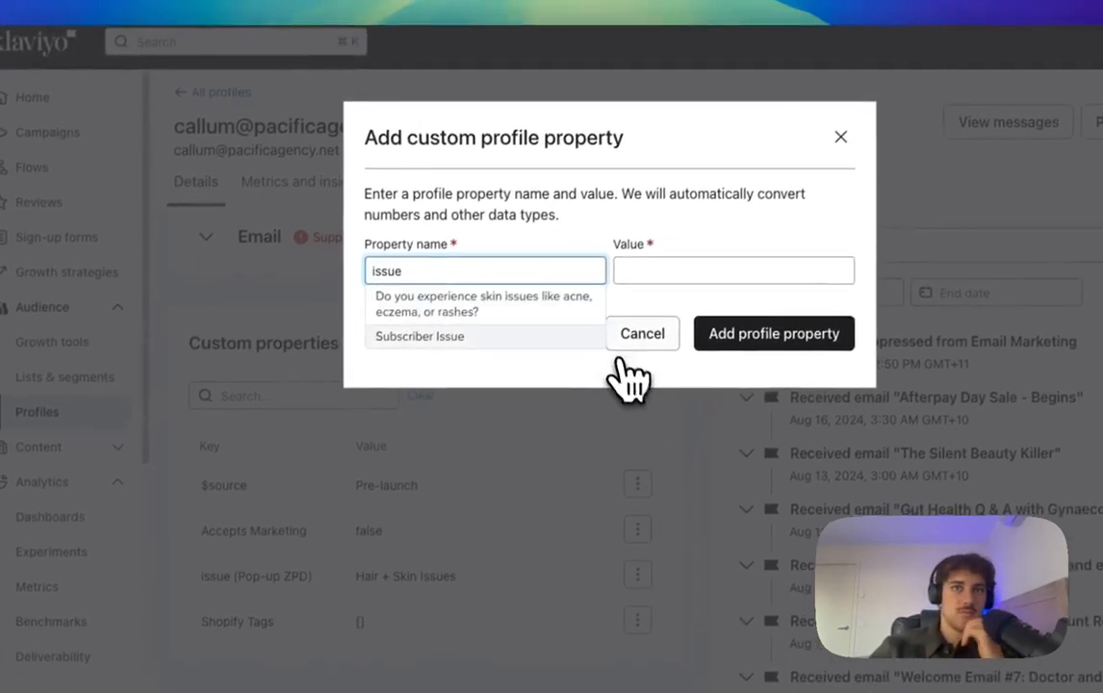
click(666, 273)
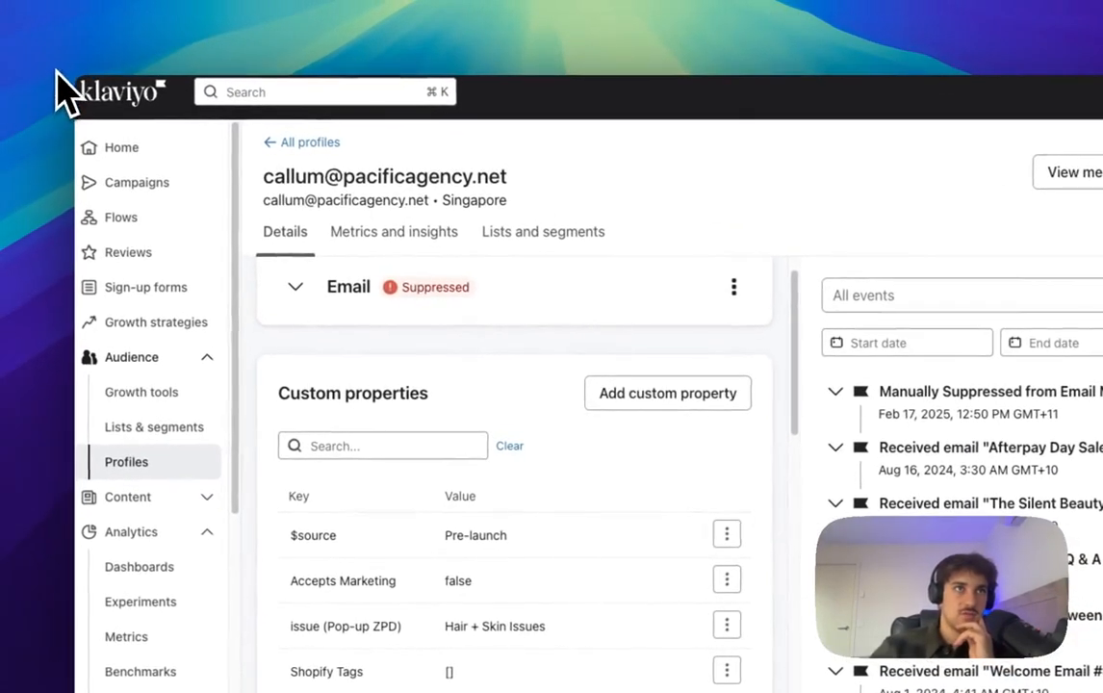
key(super+r)
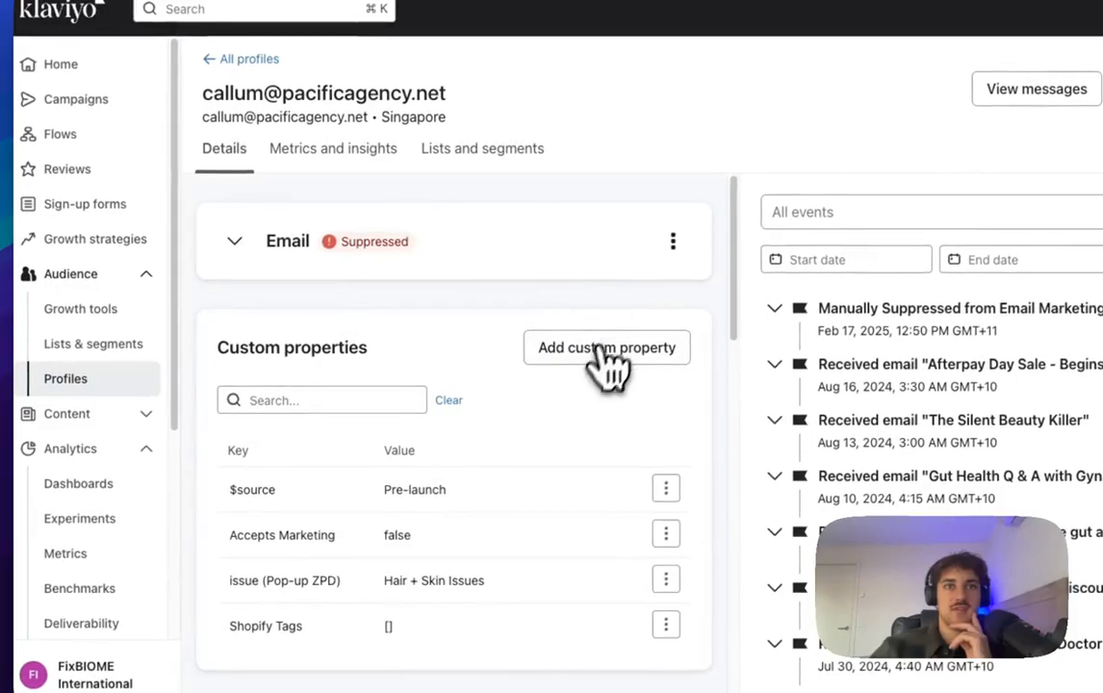
click(614, 360)
click(574, 239)
text(is)
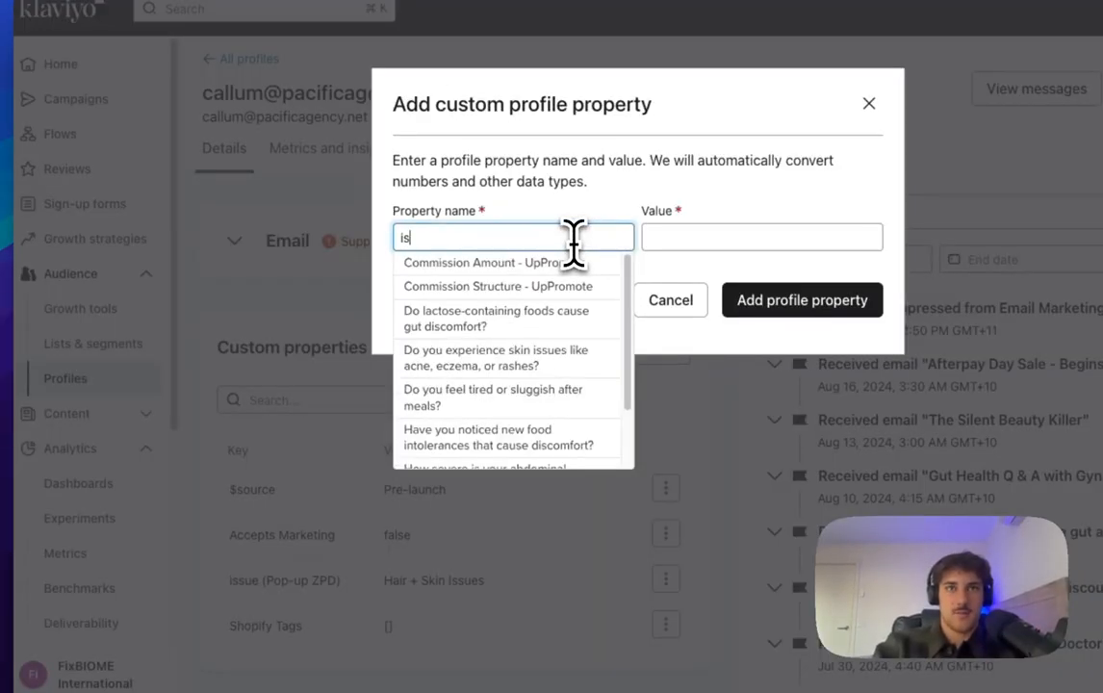
text(sue (Pop-up ZPD)
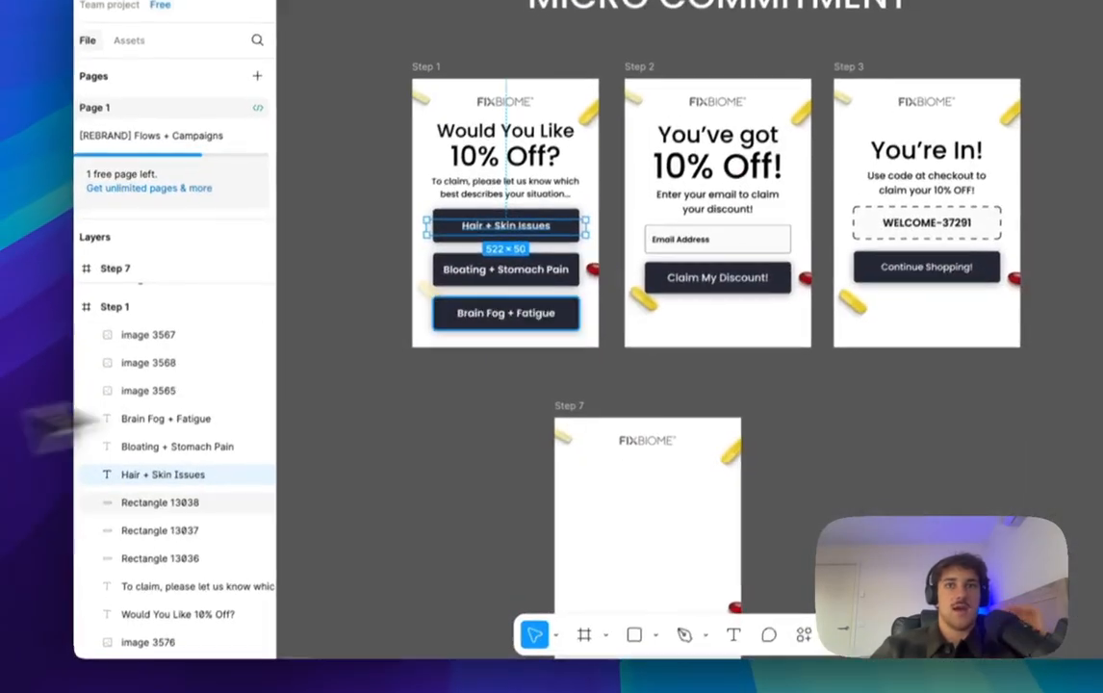
click(561, 315)
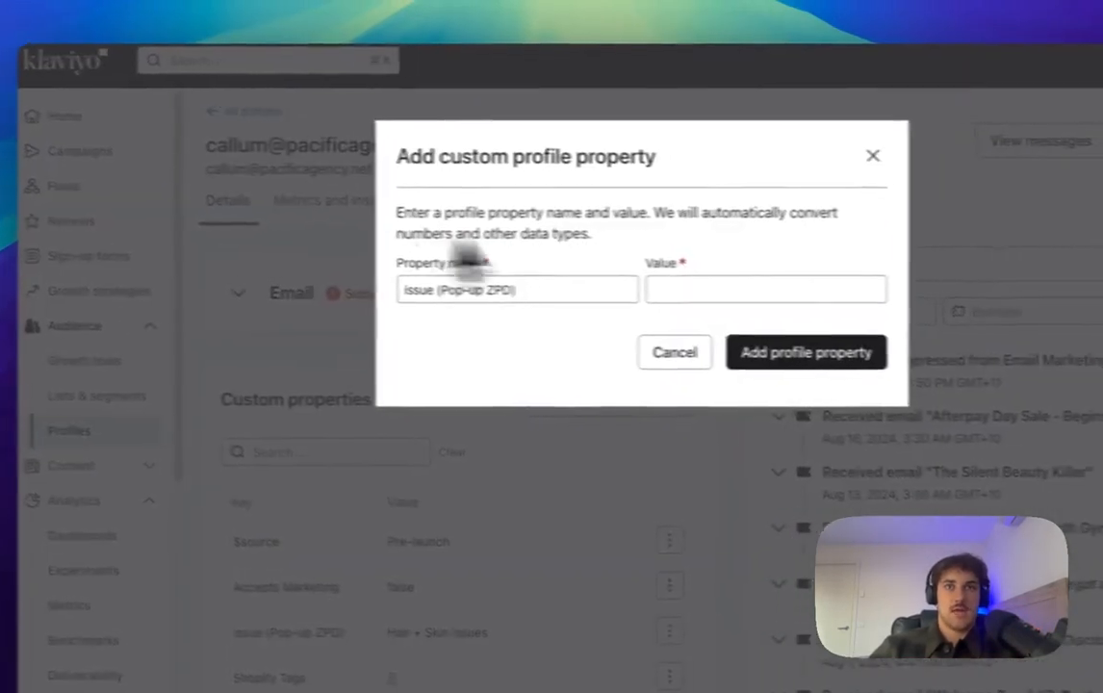
click(651, 286)
text(Bloating + Stomach Pain)
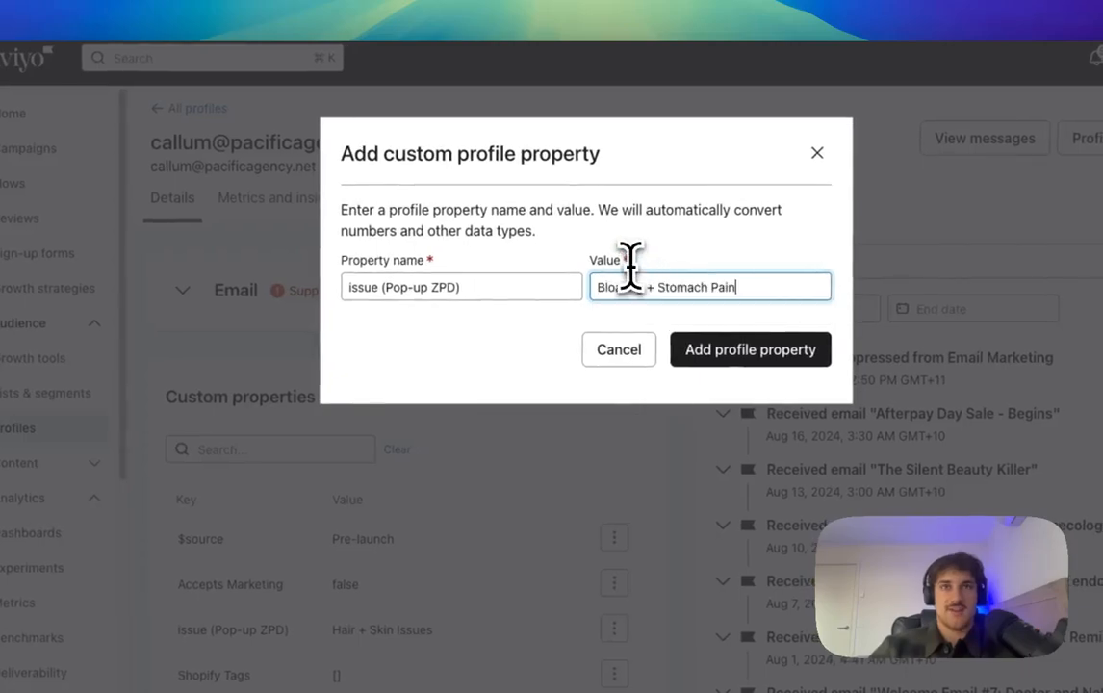
click(739, 355)
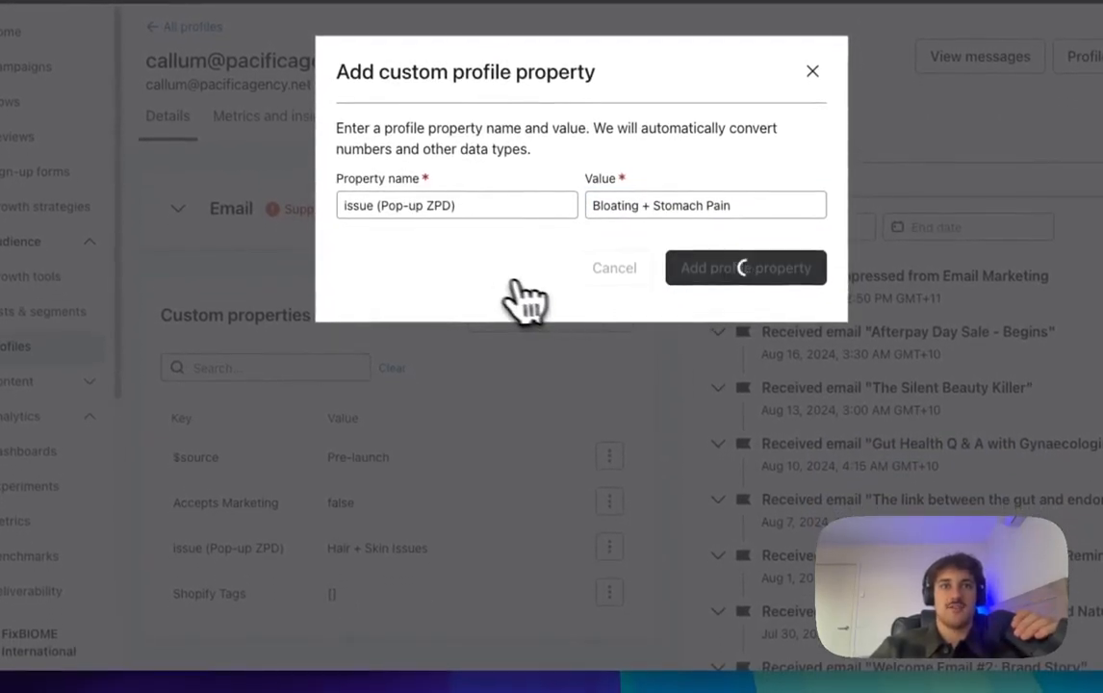
Step: Add Brain Fog + Fatigue as another issue (Pop-up ZPD) value
scroll(323, 567, down, 3)
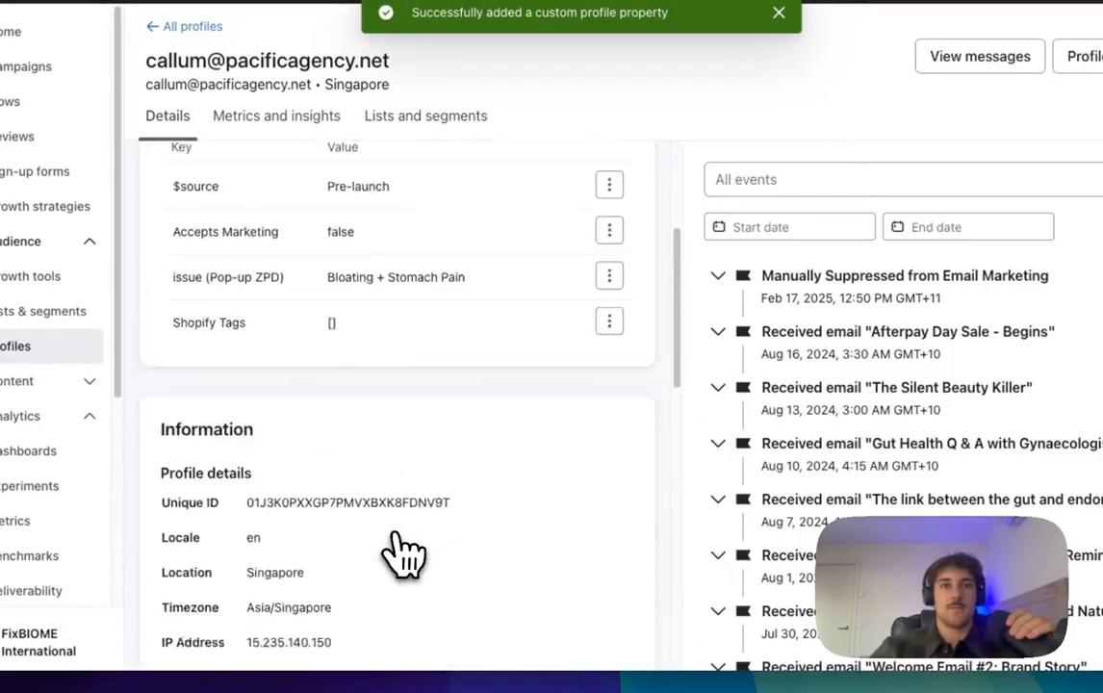
scroll(395, 501, up, 3)
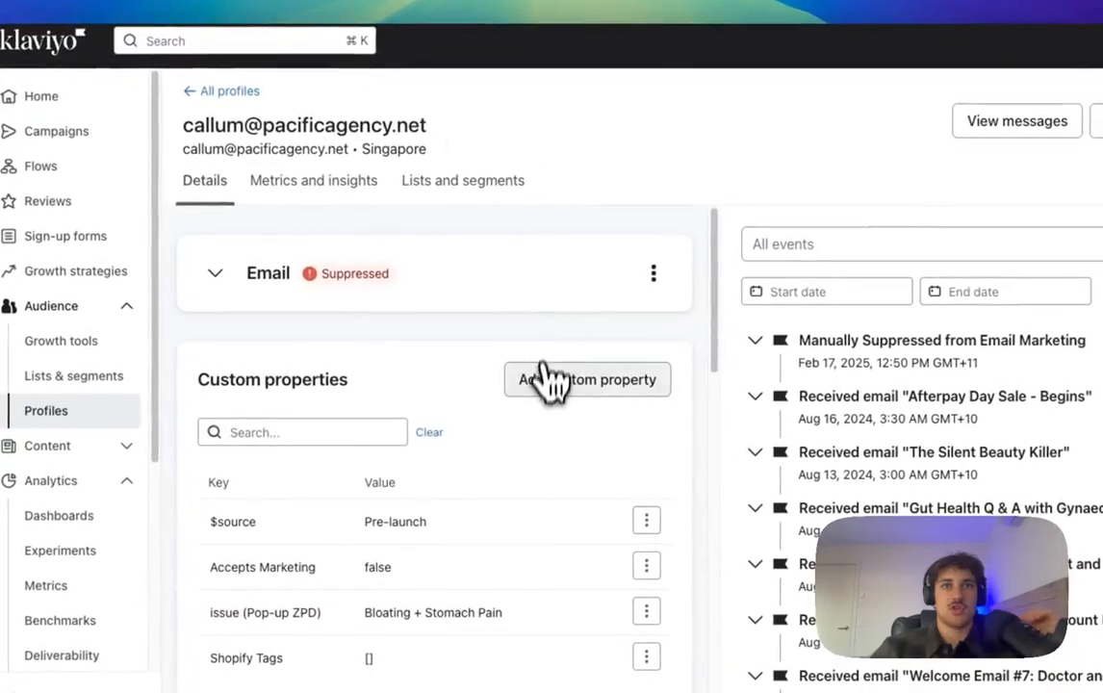
click(550, 381)
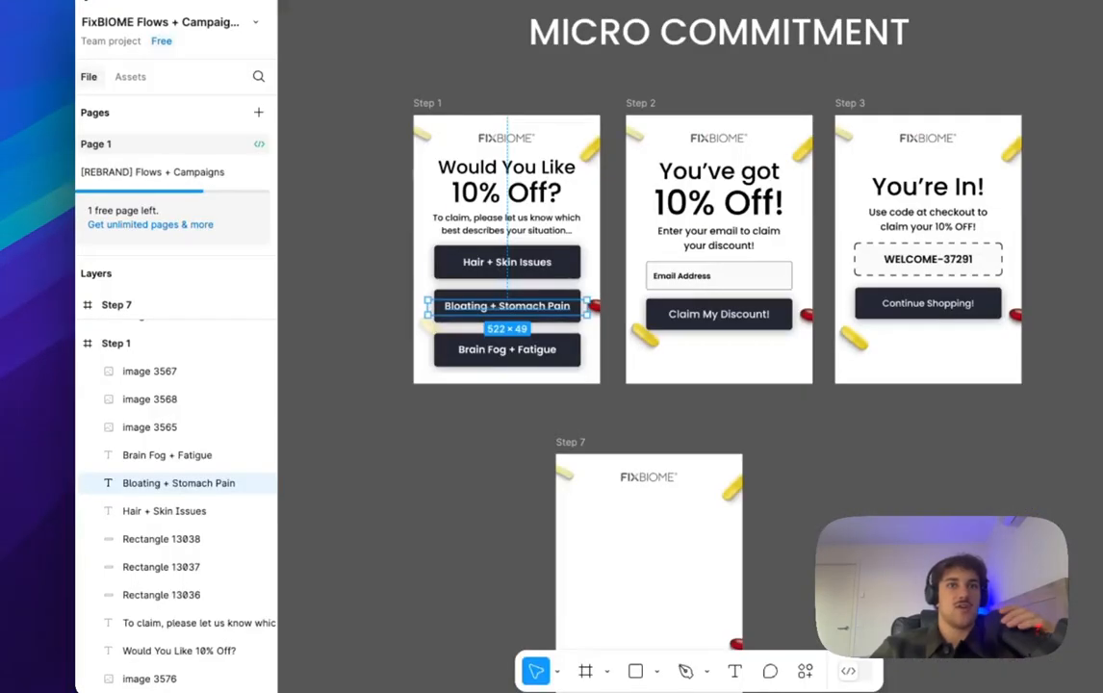
click(468, 352)
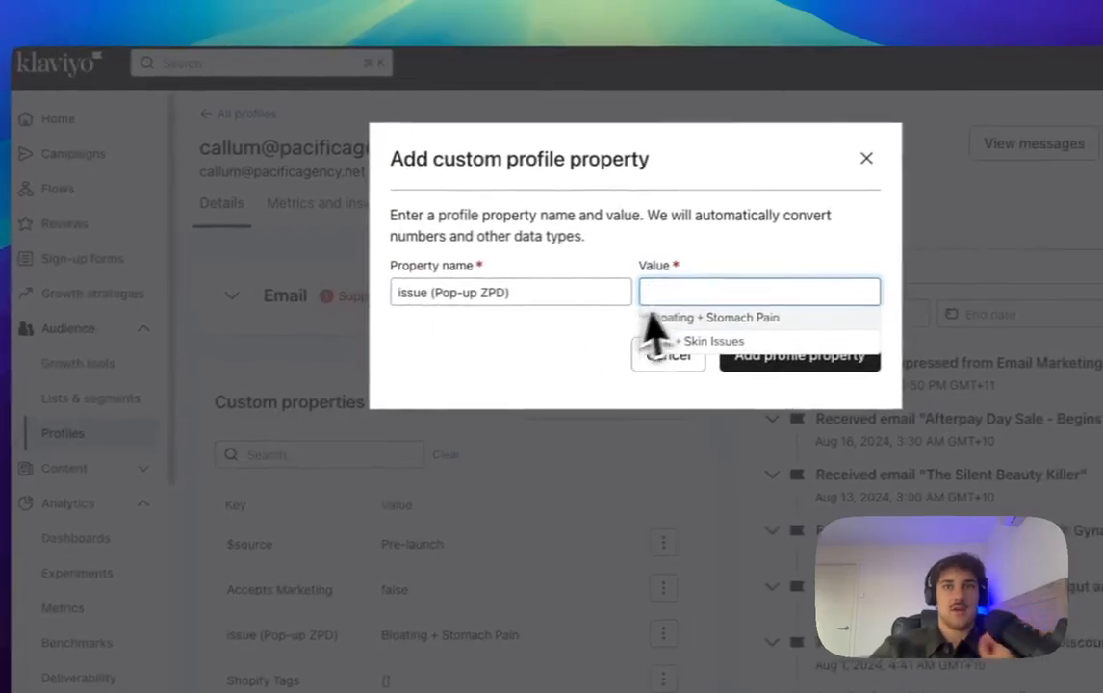
click(722, 354)
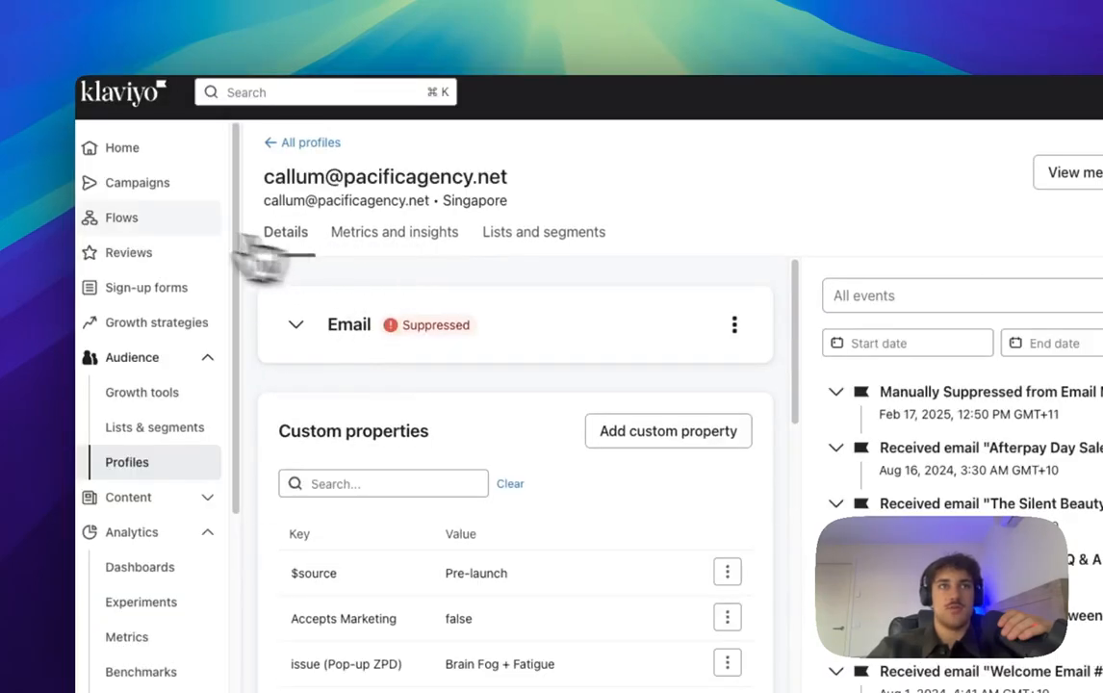
Step: Open the 10% OFF Website Pop-up Offer form and review Hair + Skin Issues' issue values
click(161, 296)
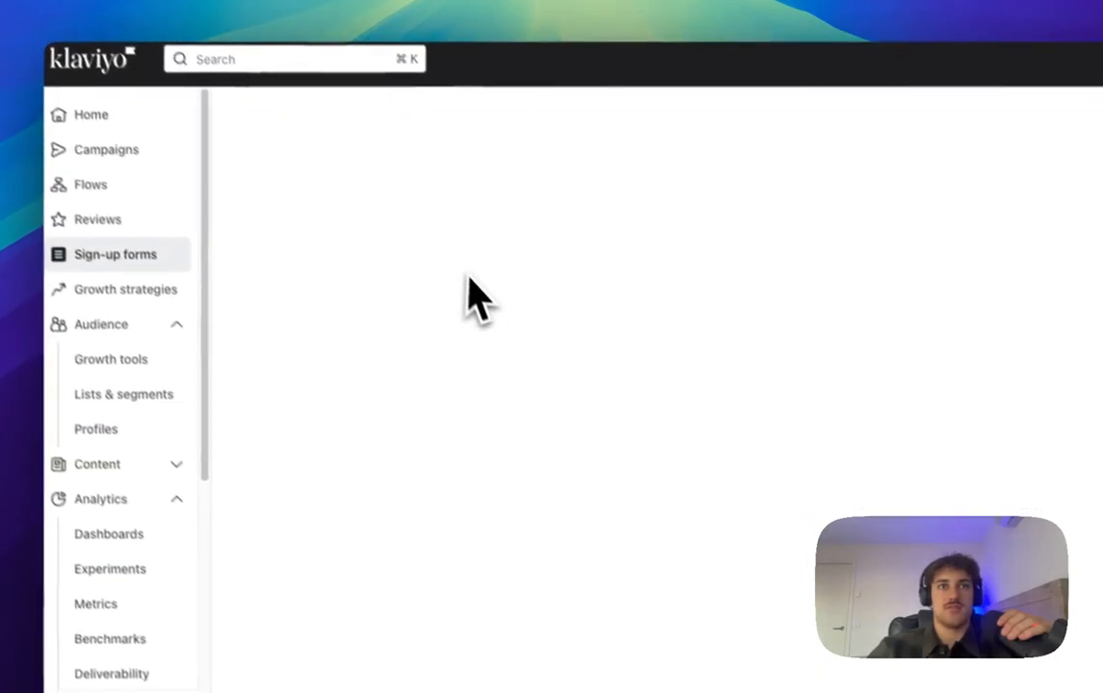
scroll(472, 335, down, 2)
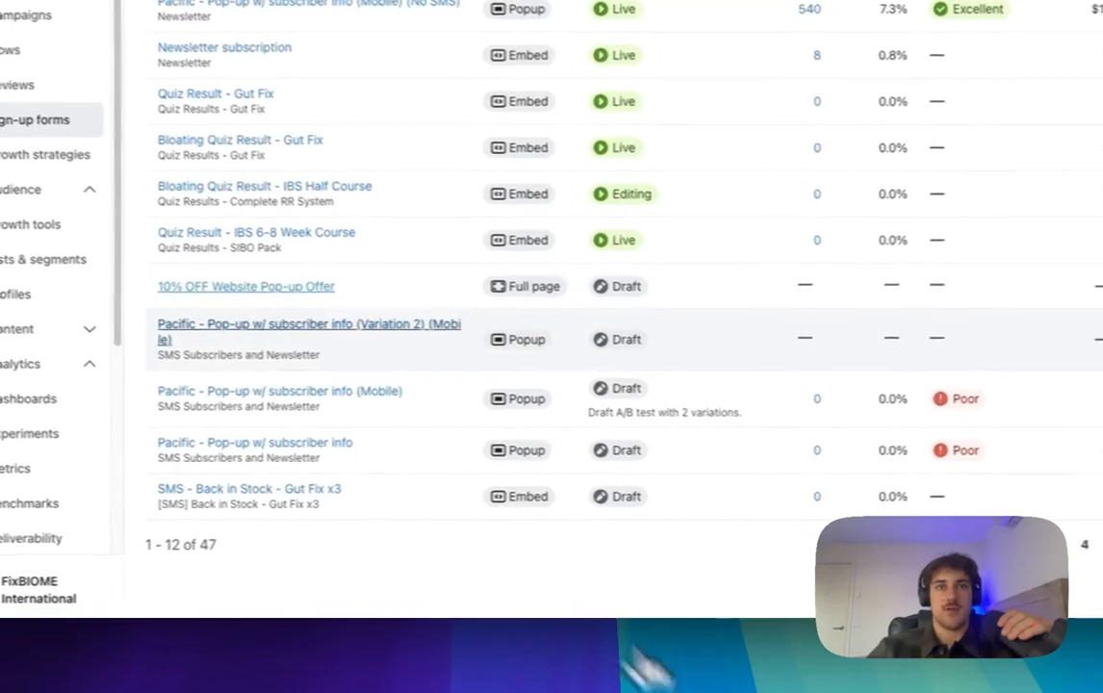
click(332, 365)
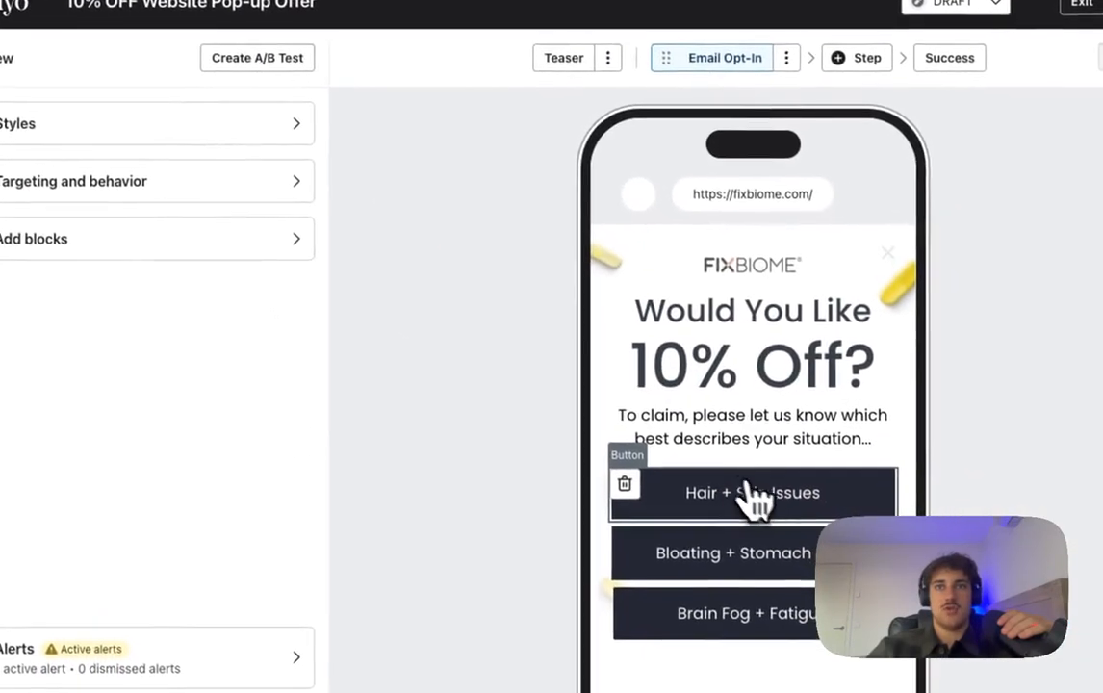
click(754, 494)
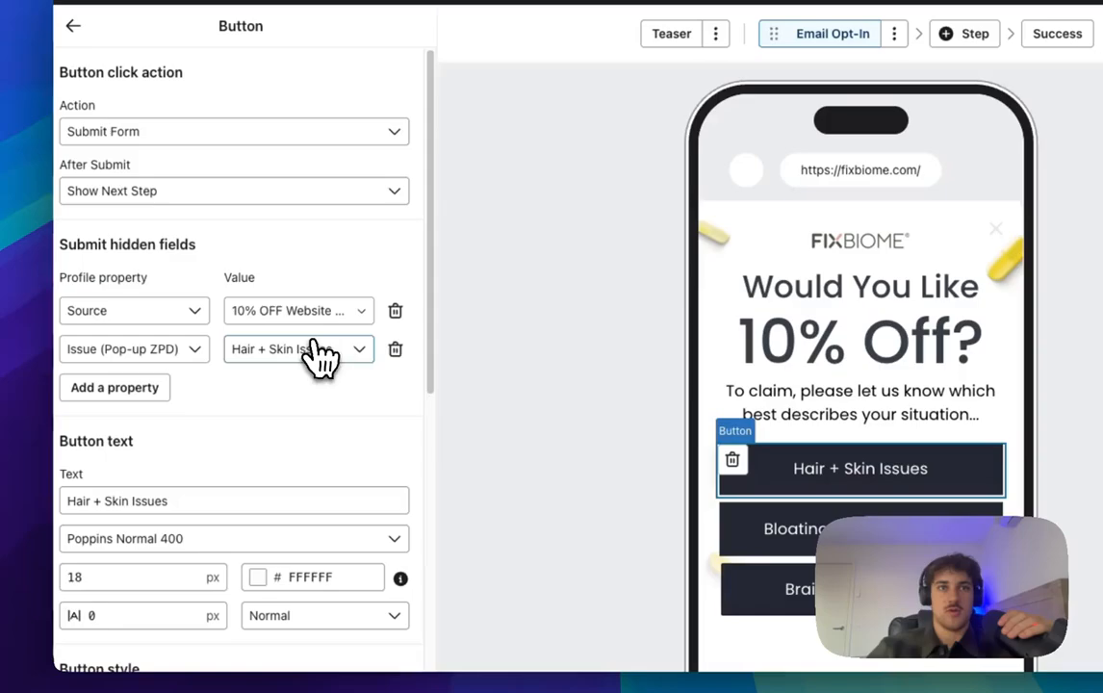
click(314, 348)
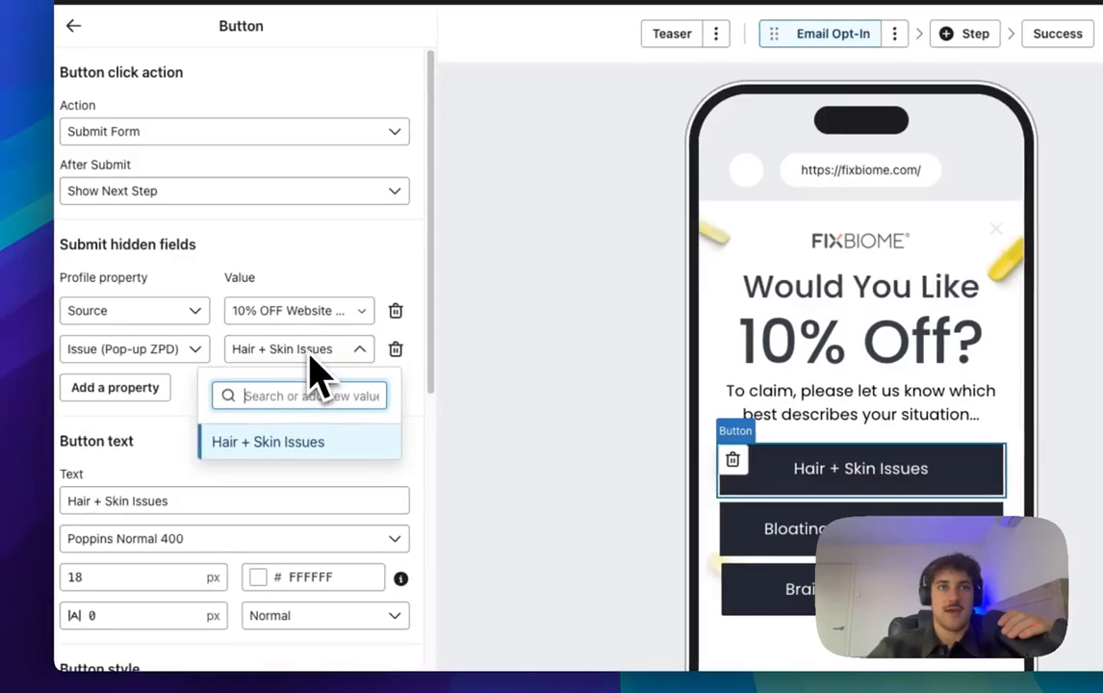
click(313, 353)
click(195, 351)
Step: Give the Bloating + Stomach Pain button a hidden field issue (Pop-up ZPD) = Bloating + Stomach Pain
click(198, 358)
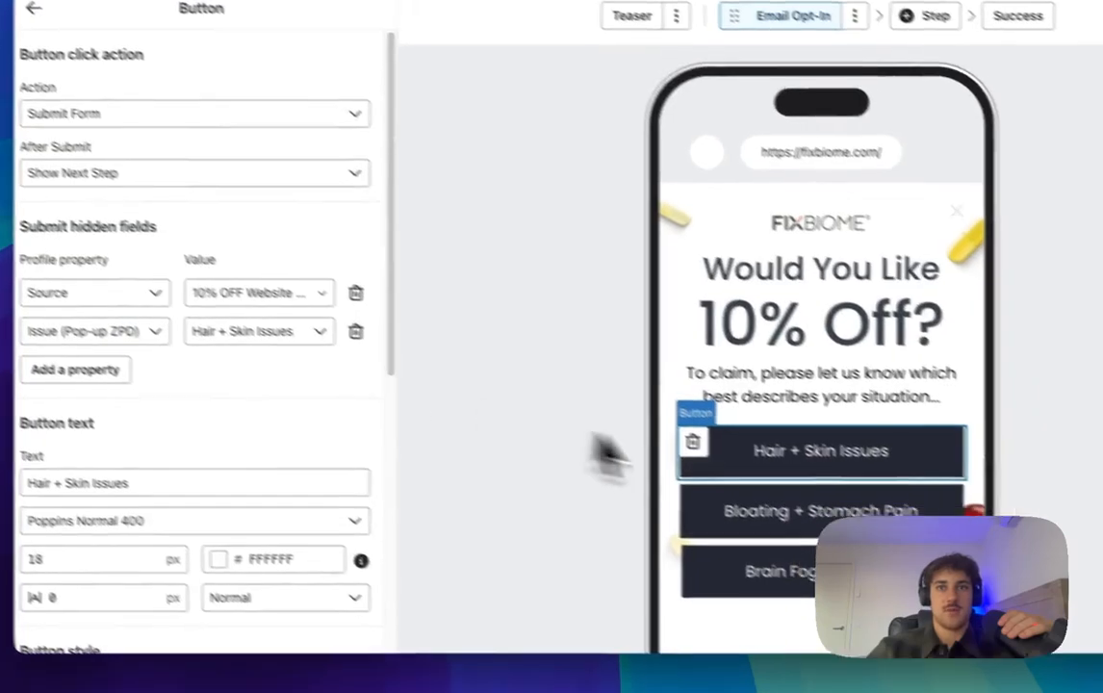
click(857, 529)
click(162, 356)
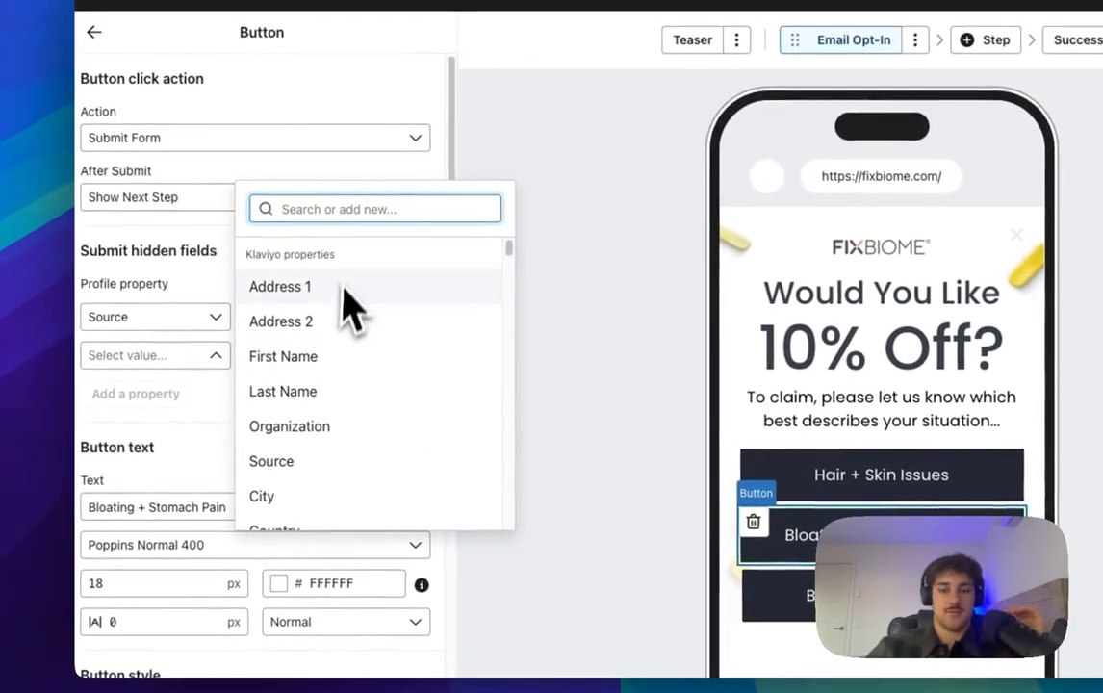
text(iss)
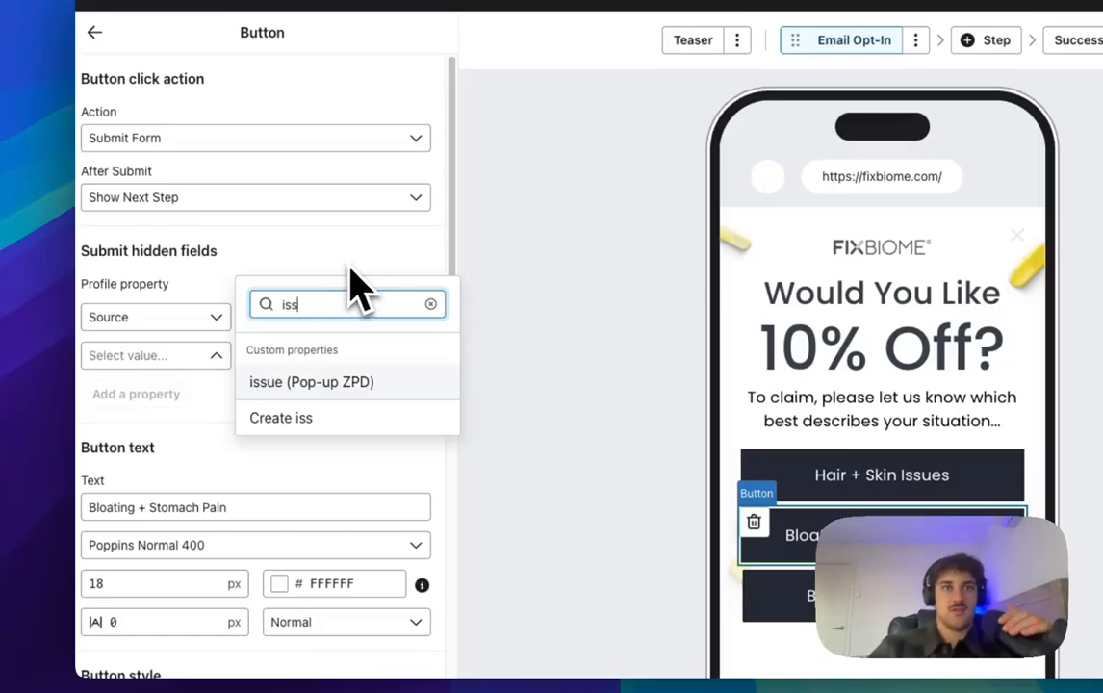
click(320, 366)
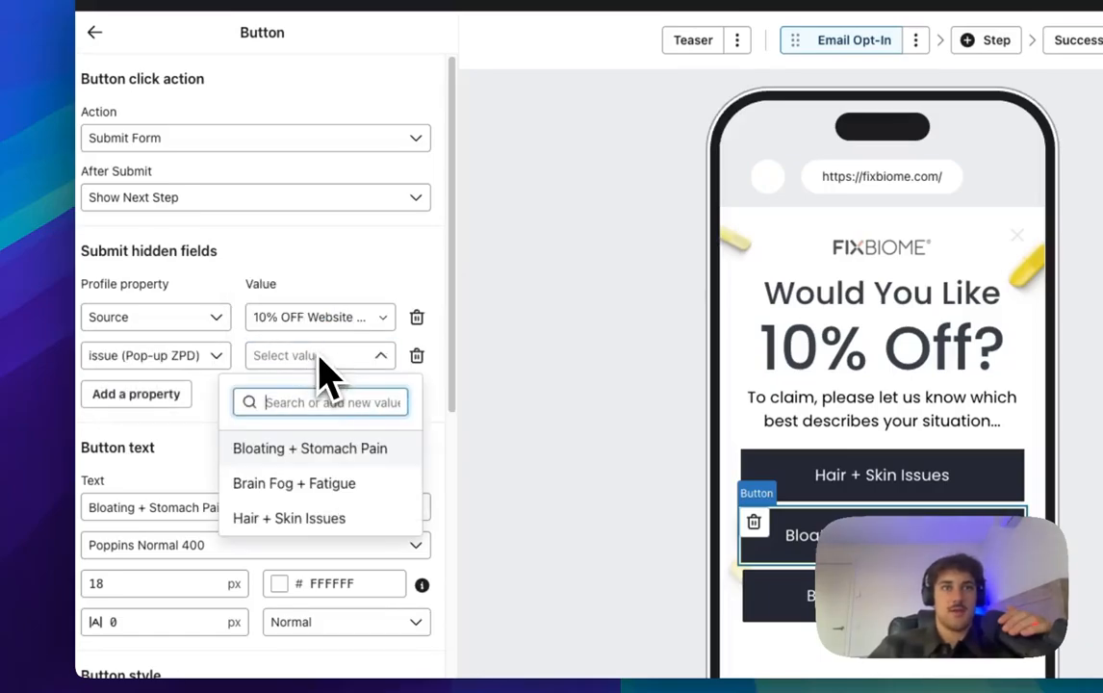
click(294, 448)
Step: Make Brain Fog + Fatigue submit the form with an issue (Pop-up ZPD) hidden field
click(845, 592)
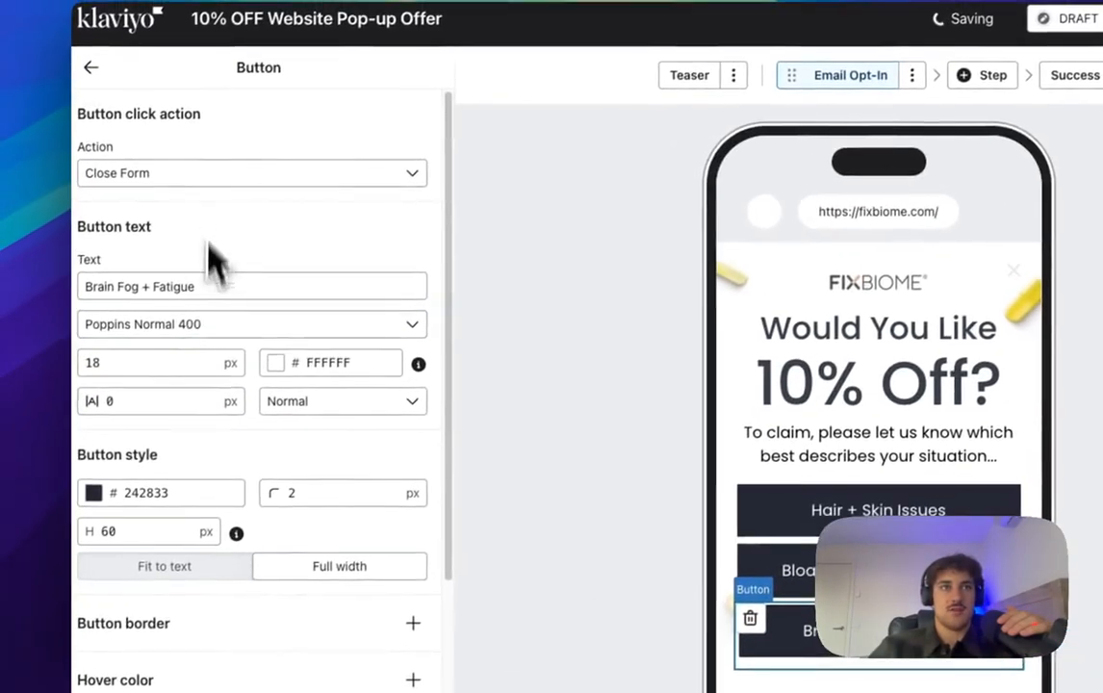
click(209, 175)
click(198, 242)
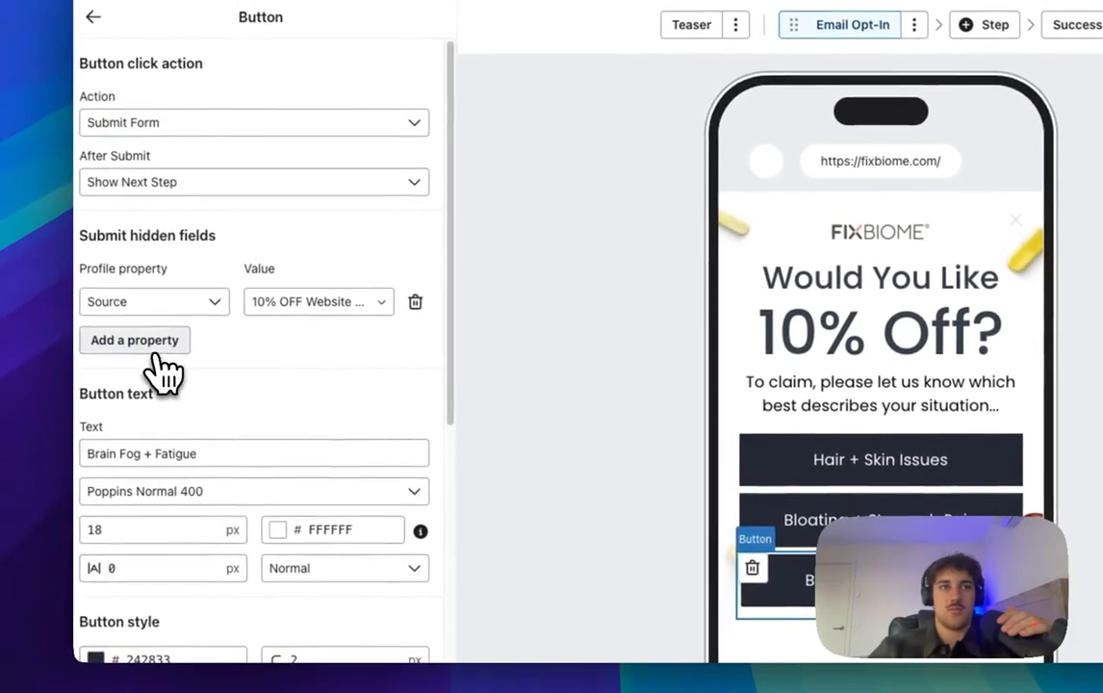
click(152, 347)
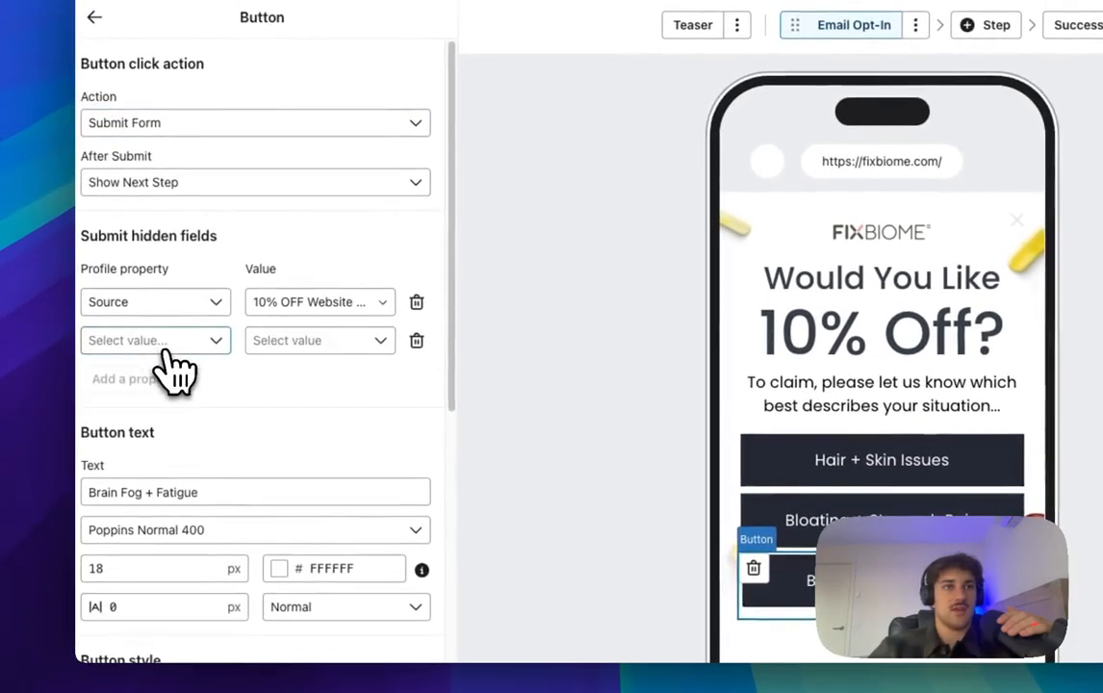
click(206, 344)
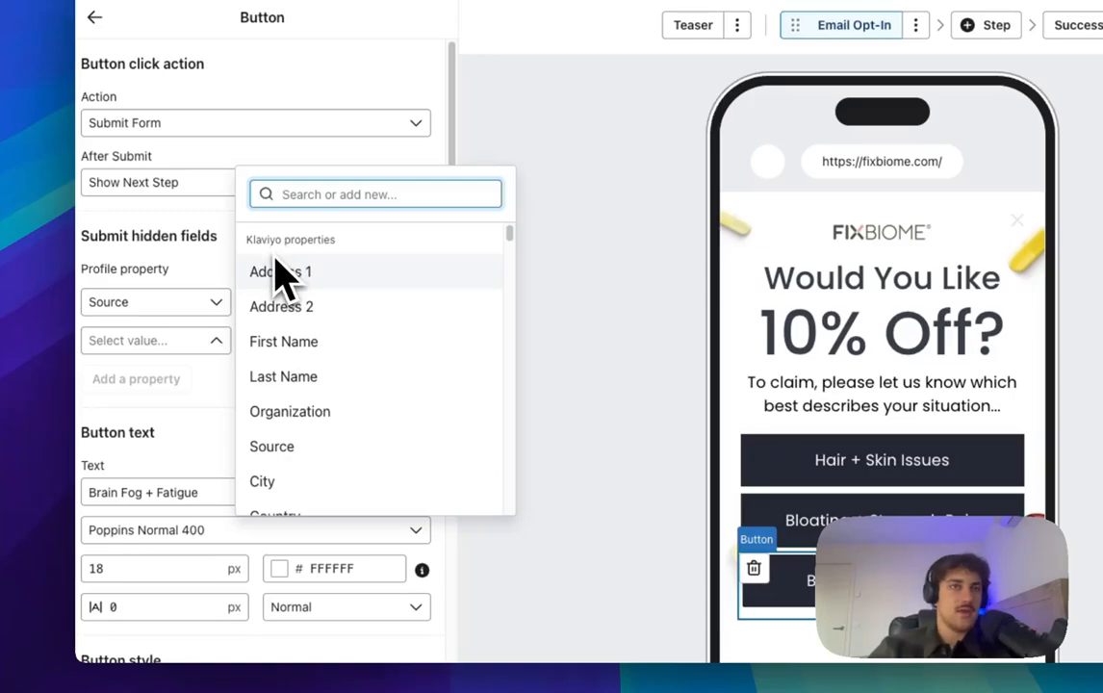
text(issue)
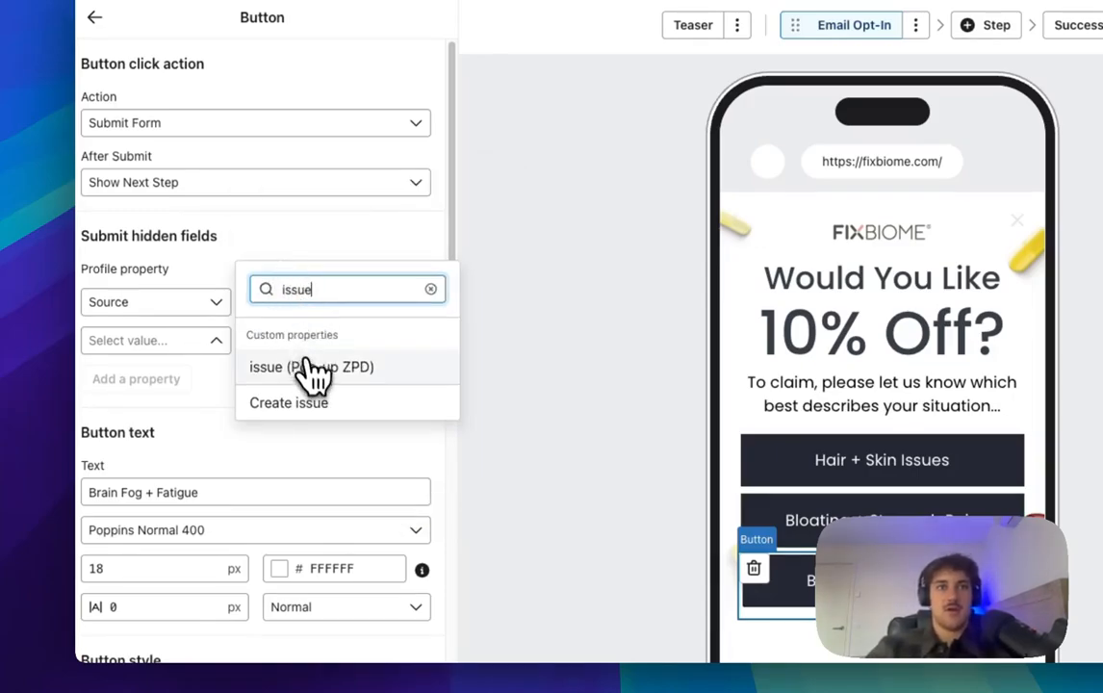
click(307, 367)
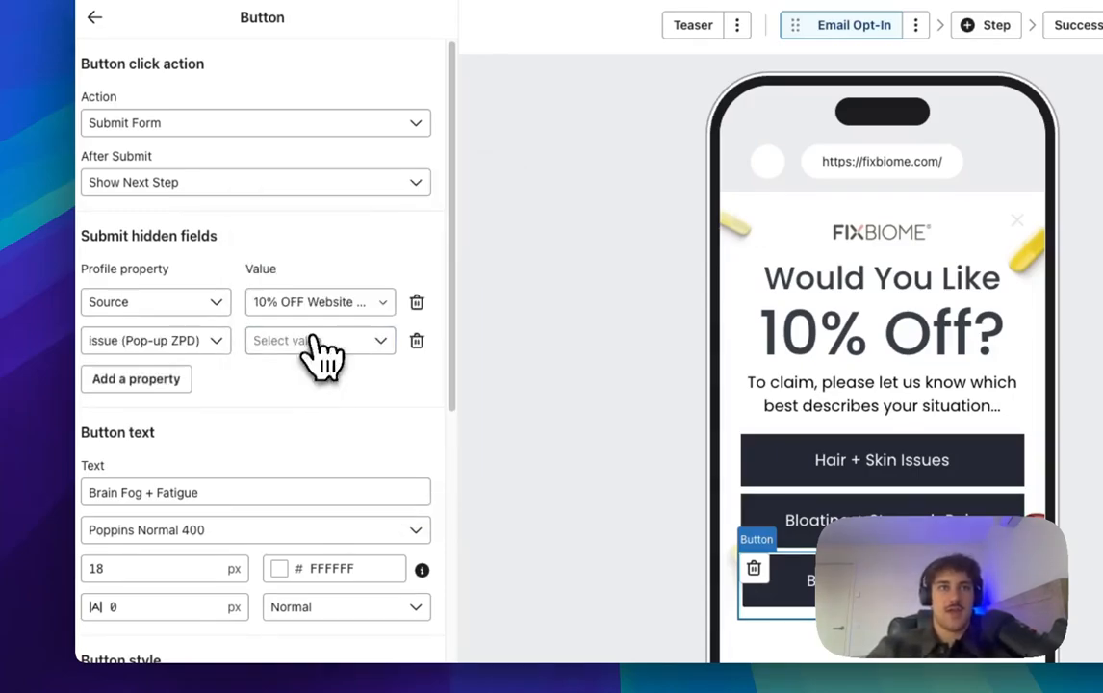
click(314, 345)
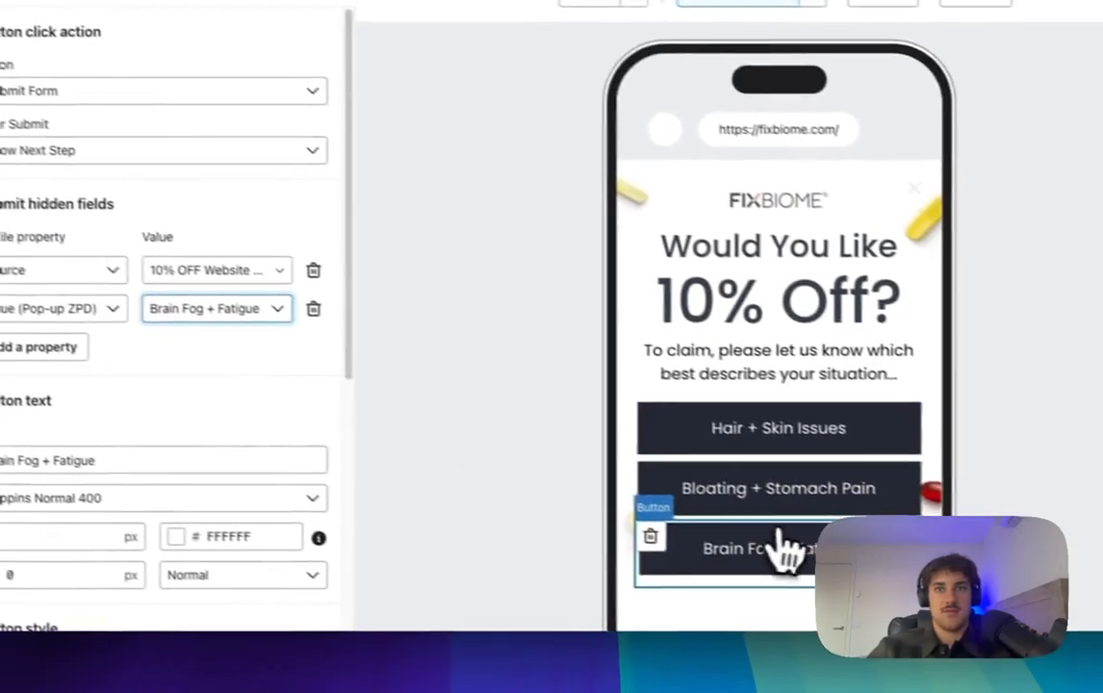
Step: Verify the hidden fields on all three answer buttons
click(886, 524)
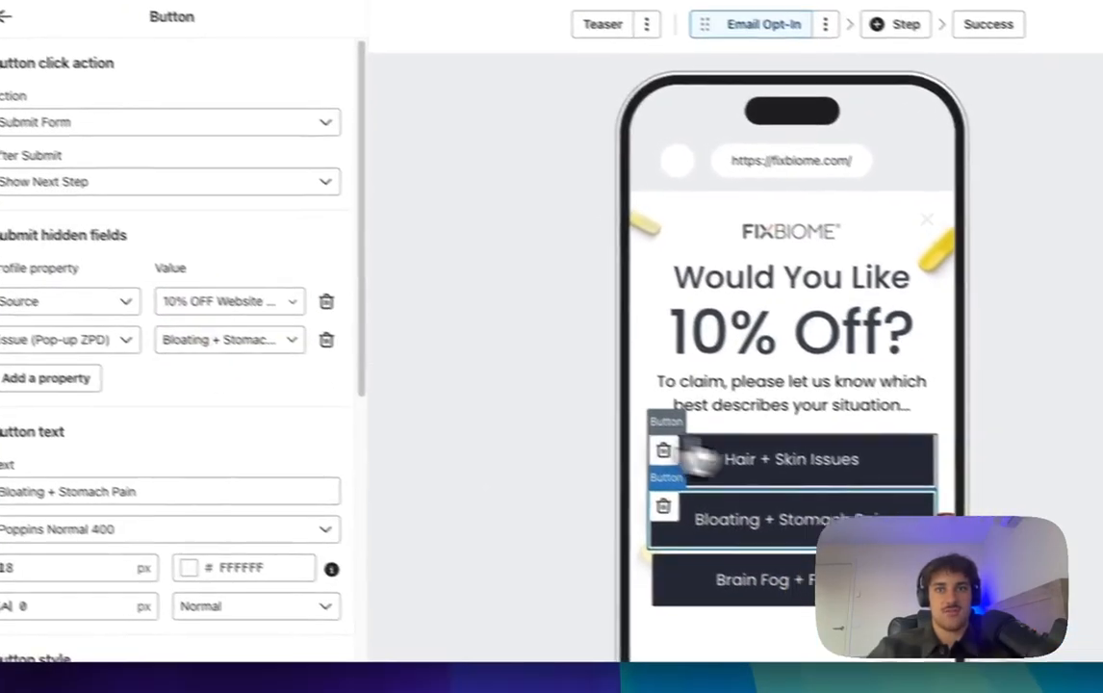
click(698, 460)
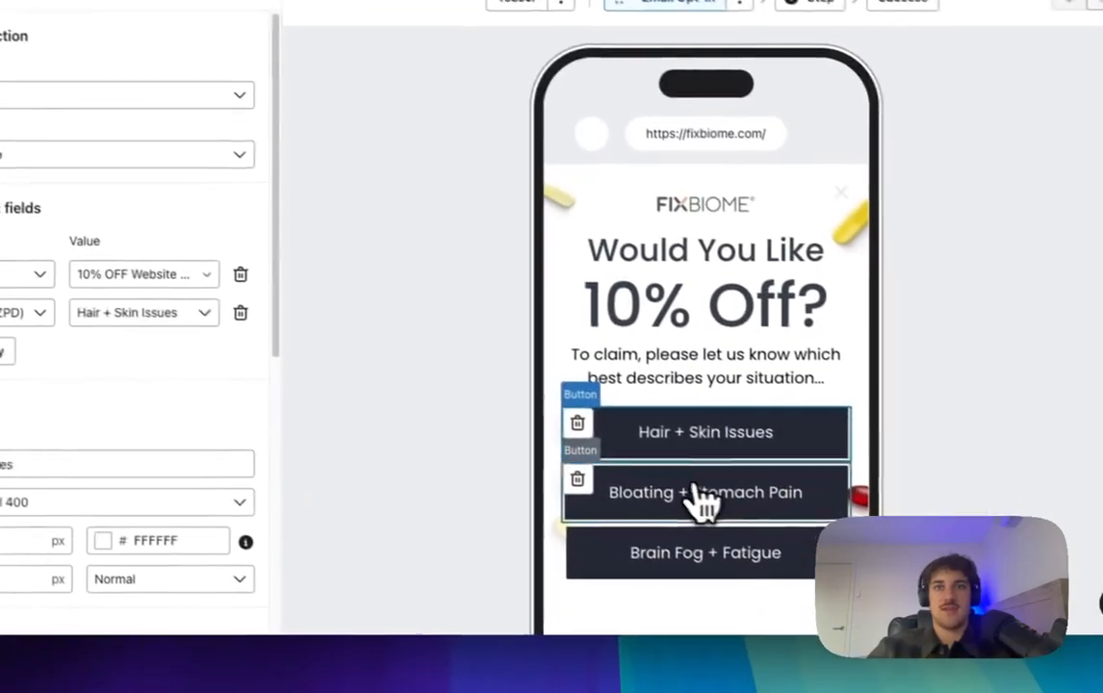
click(842, 555)
click(875, 614)
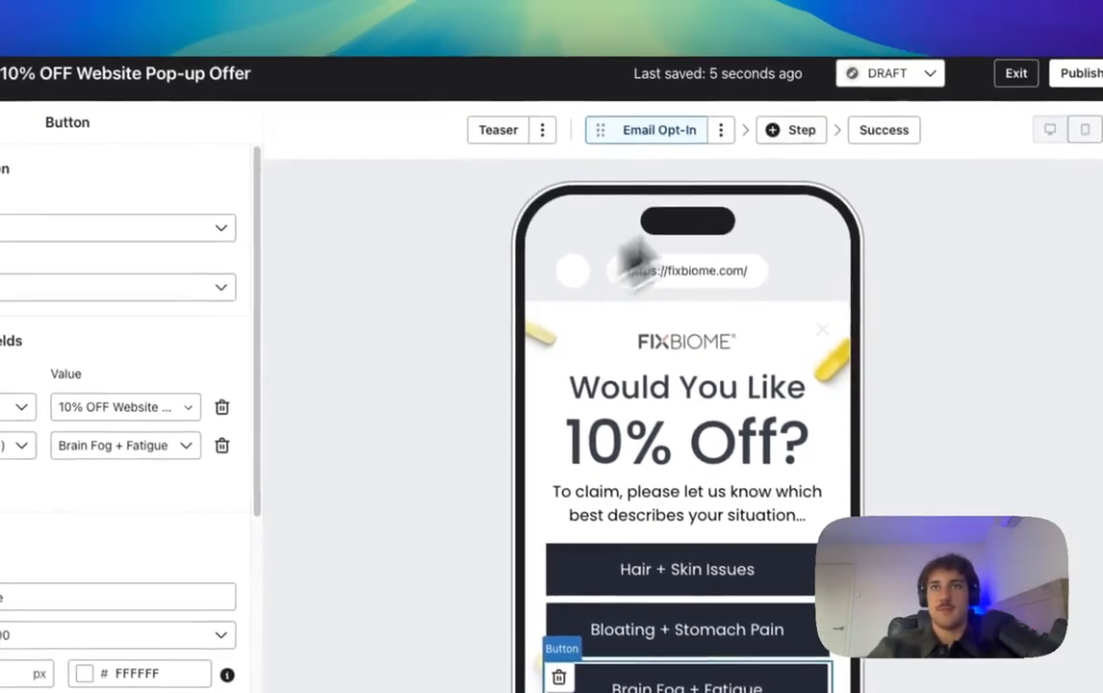
Step: Add a Blank Step with an email input, then select Figma's 'You've got 10% Off!' heading
click(788, 152)
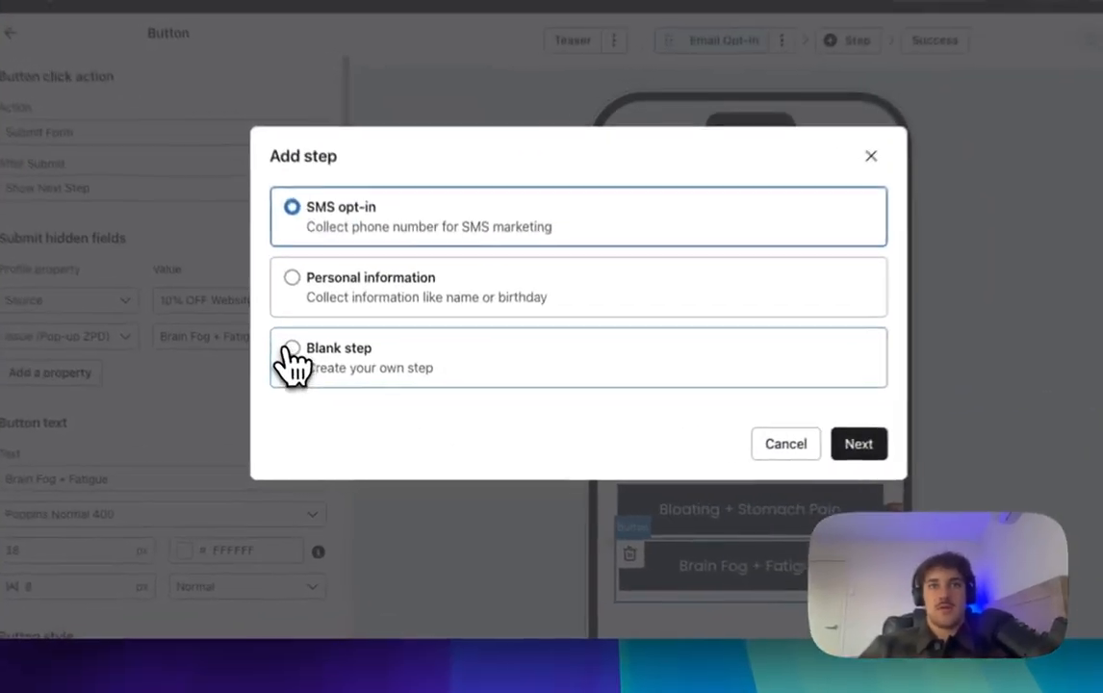
click(318, 383)
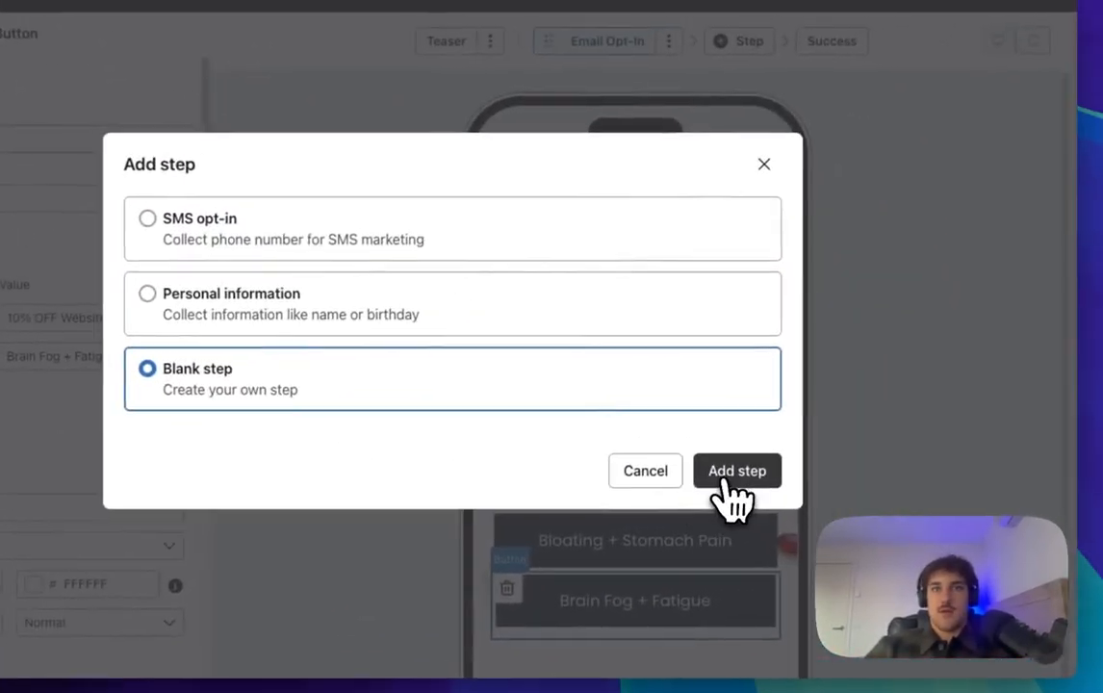
click(726, 475)
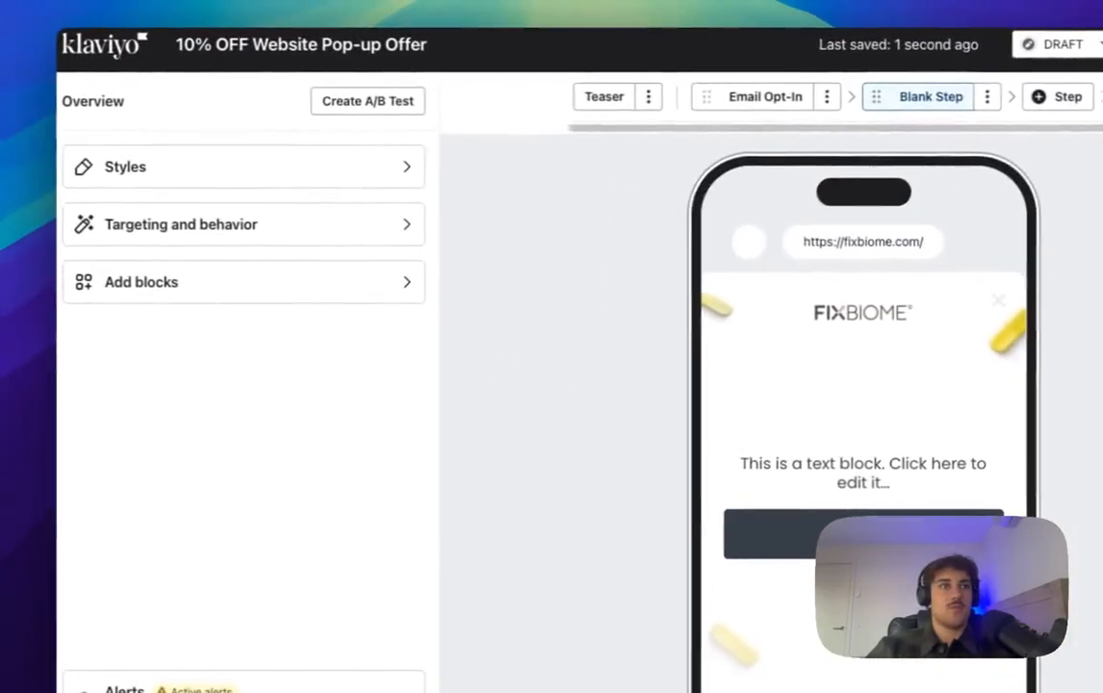
click(267, 281)
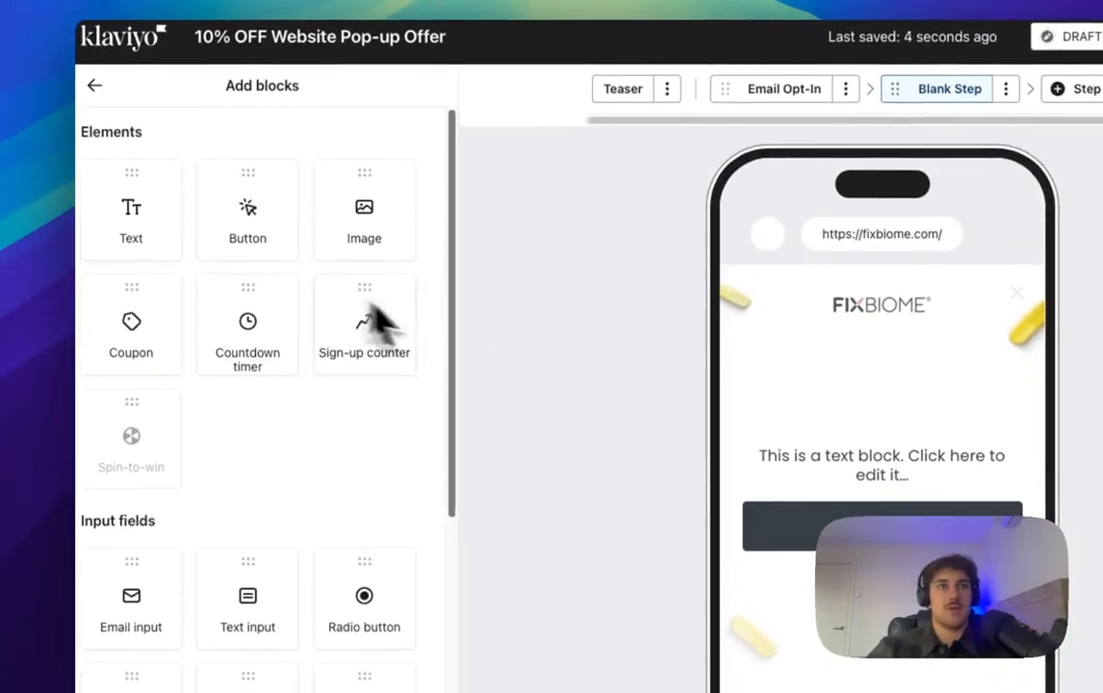
drag(106, 279, 887, 463)
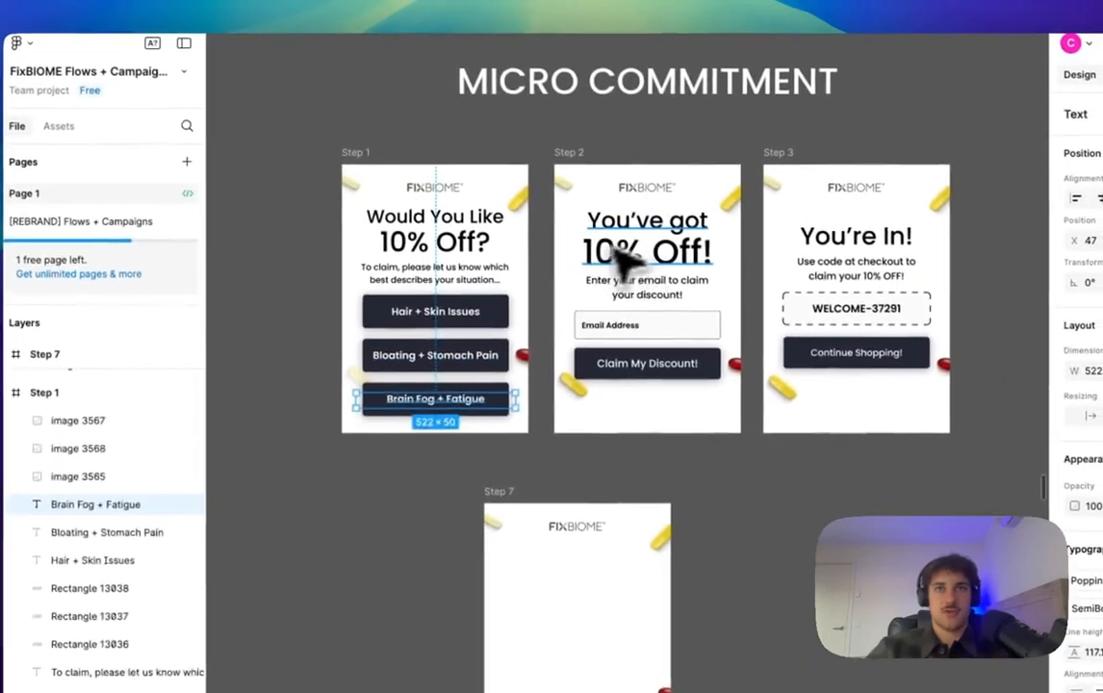
click(674, 191)
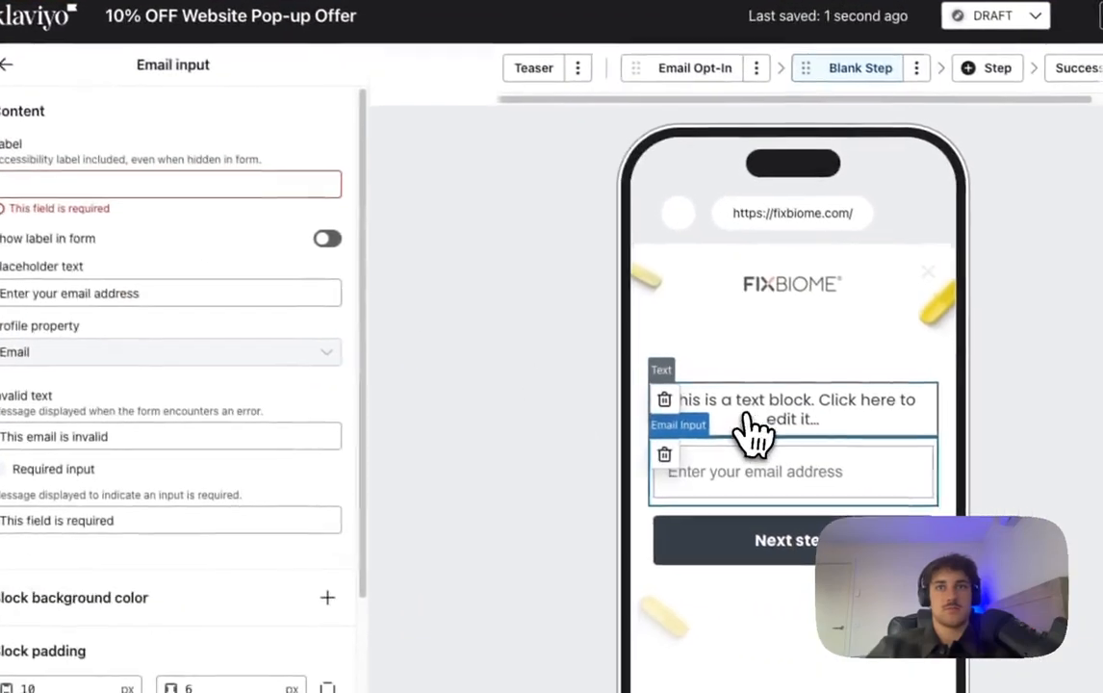
Step: Replace the Blank Step's placeholder text with 'You've got 10% Off!' pasted as plain text
click(746, 431)
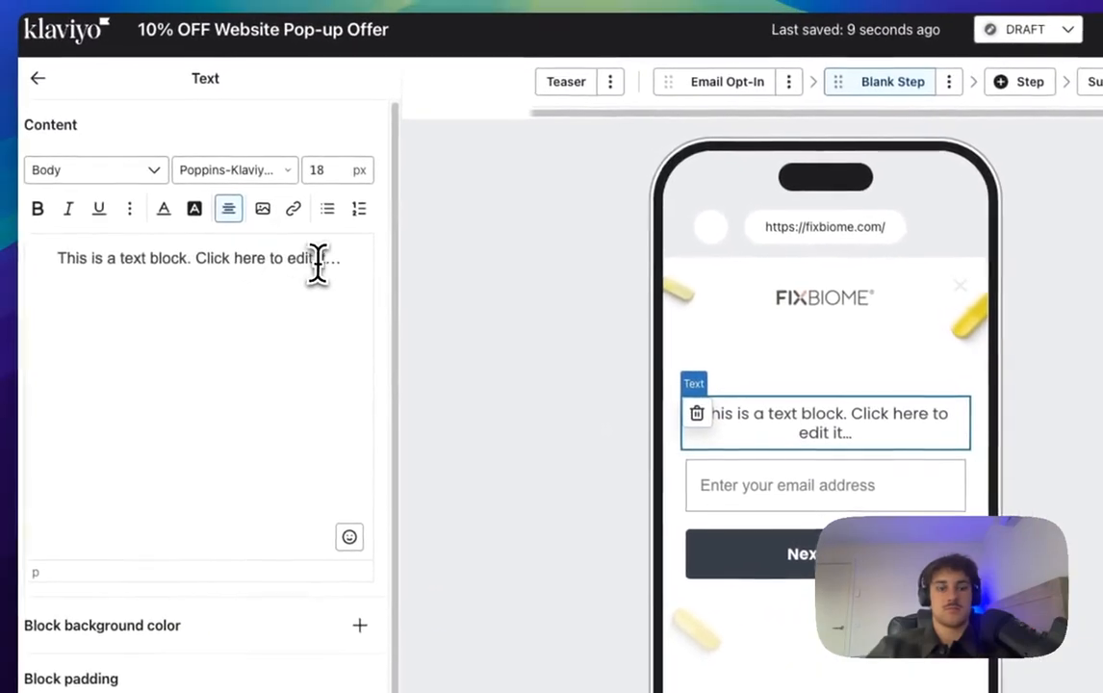
triple_click(318, 260)
key(ctrl+v)
click(732, 421)
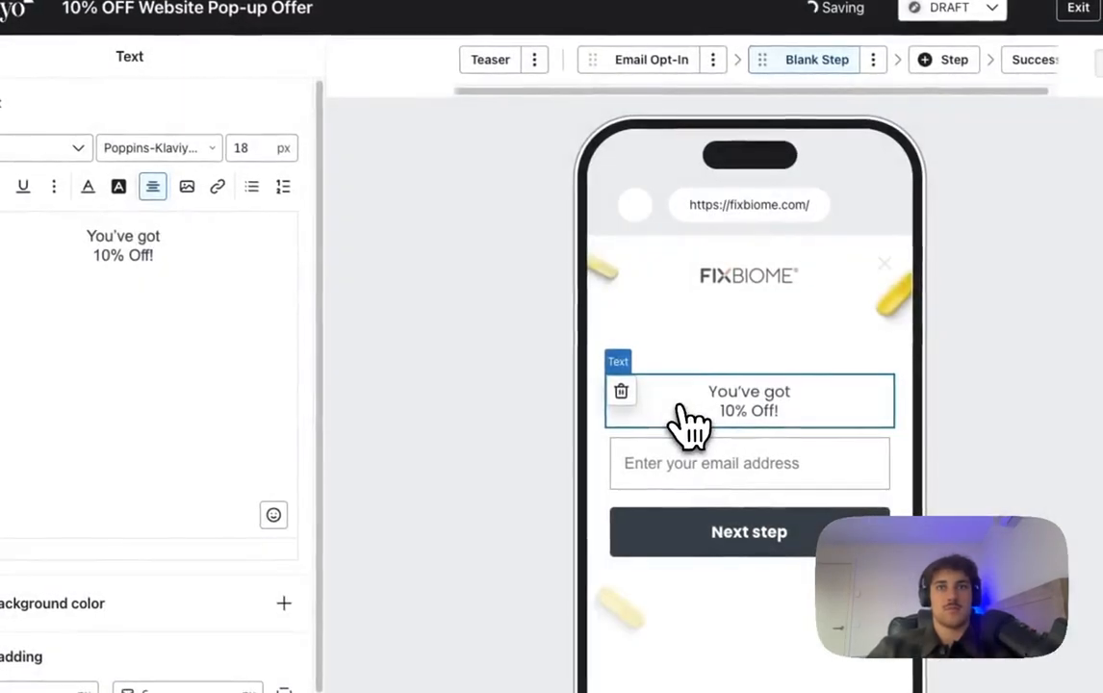
drag(260, 238, 0, 241)
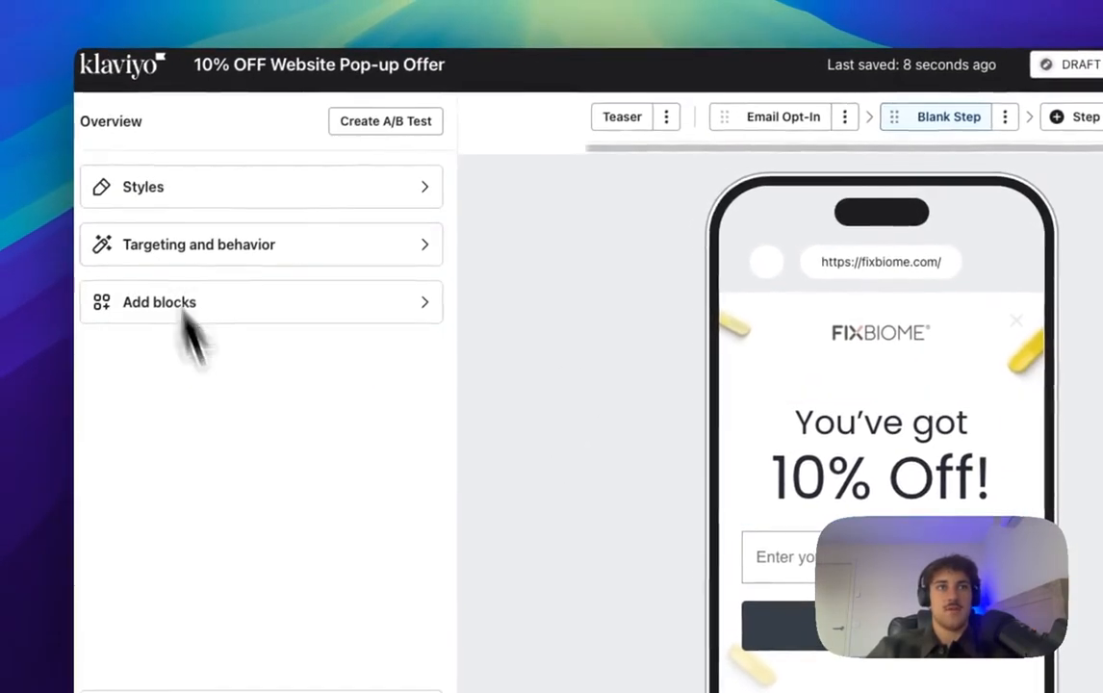
Step: Add a centred 24 px Poppins text block 'Enter your email to claim your discount!' below the headline
click(219, 314)
drag(173, 300, 883, 485)
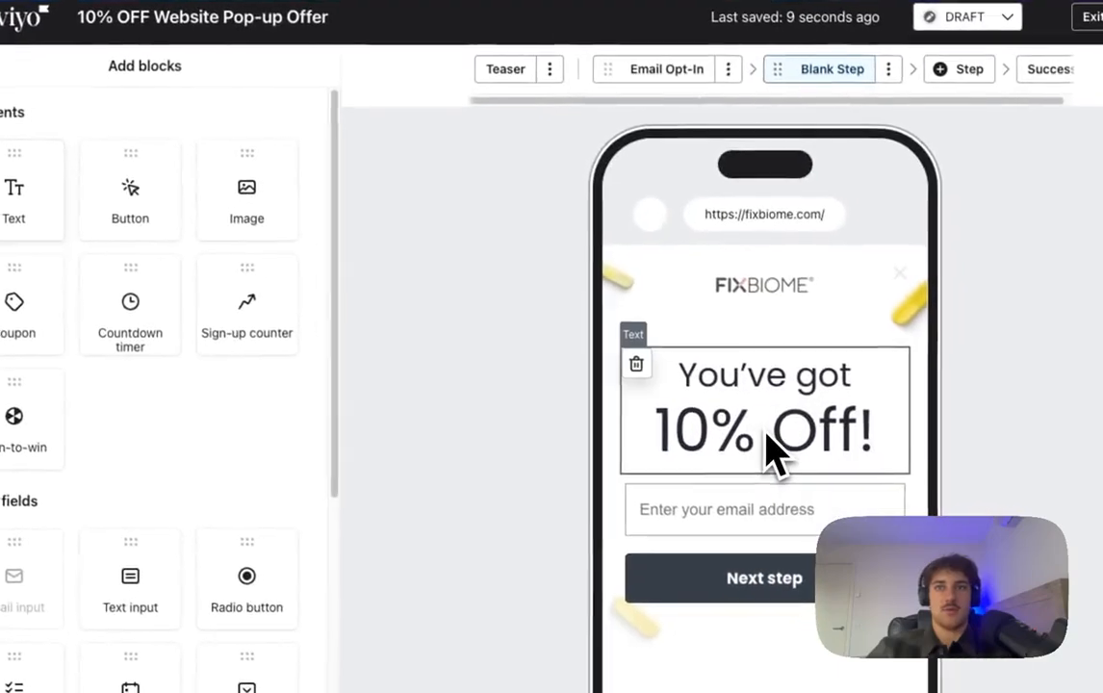
drag(776, 452, 772, 449)
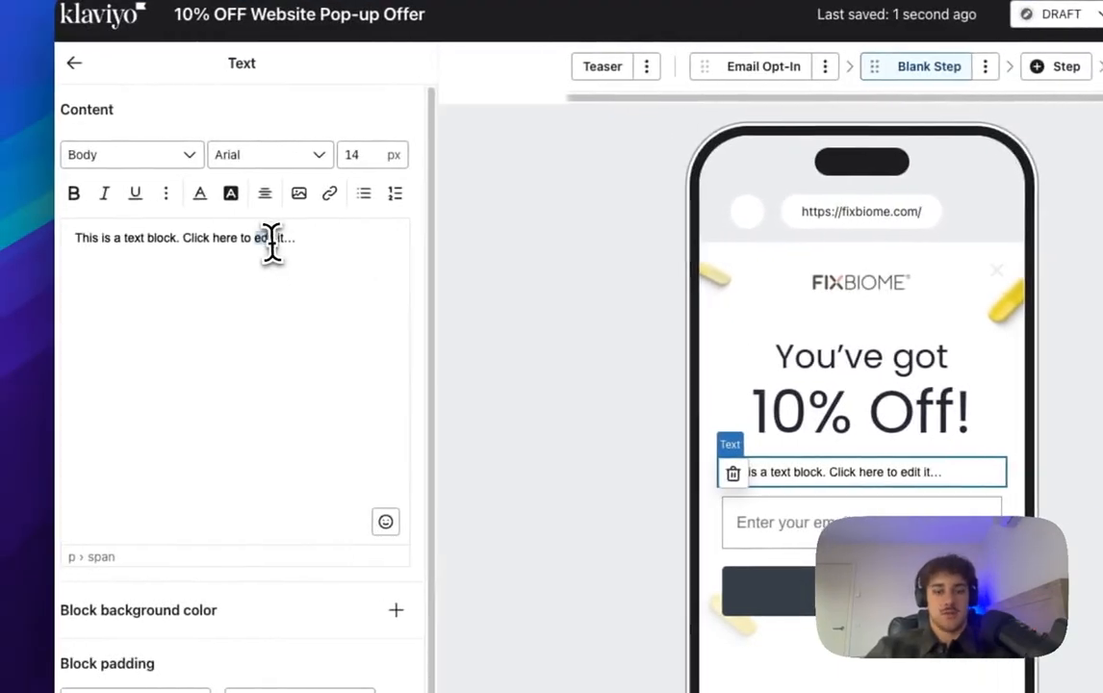
key(ctrl+a)
text(Enter your email to claim your discount!)
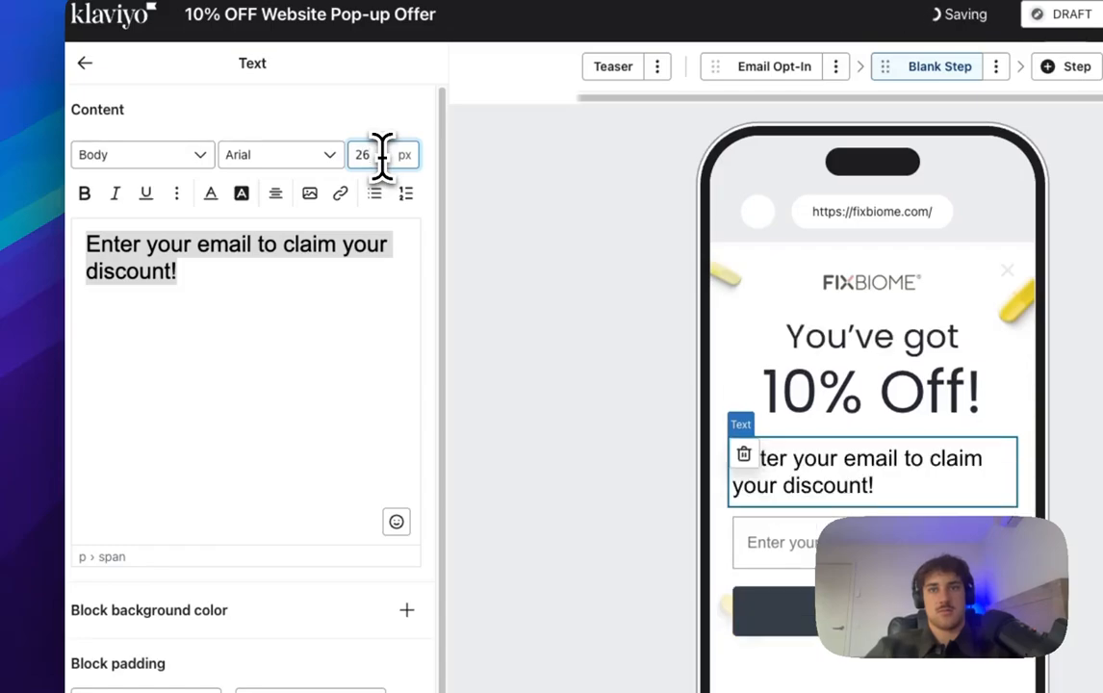
click(307, 229)
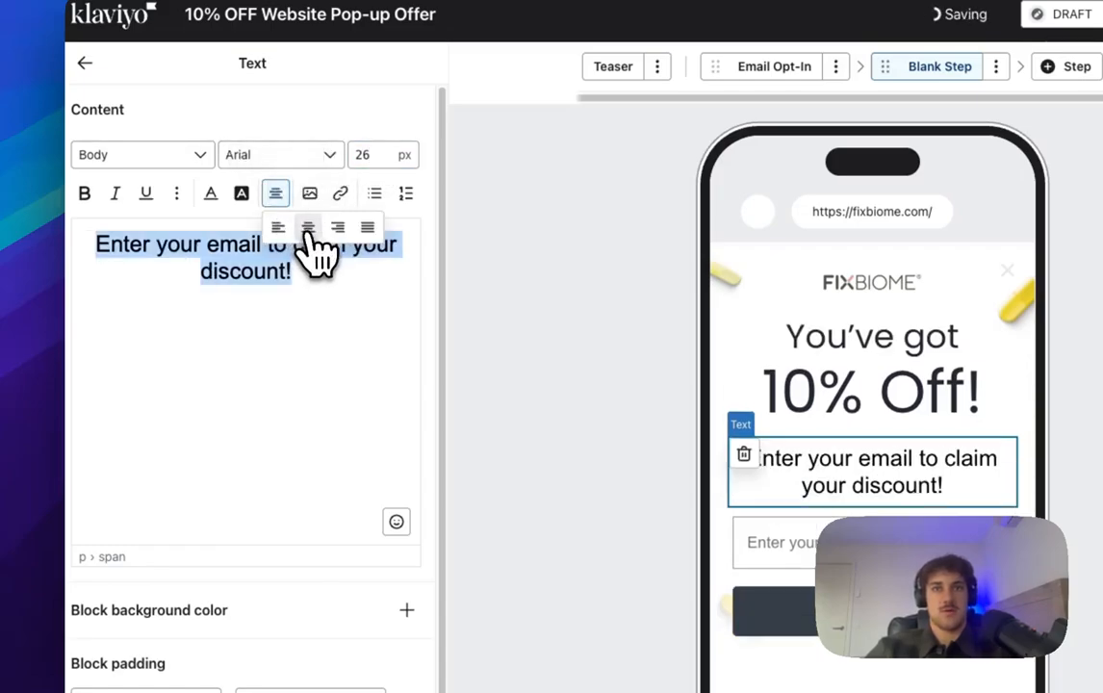
click(264, 173)
scroll(327, 279, down, 5)
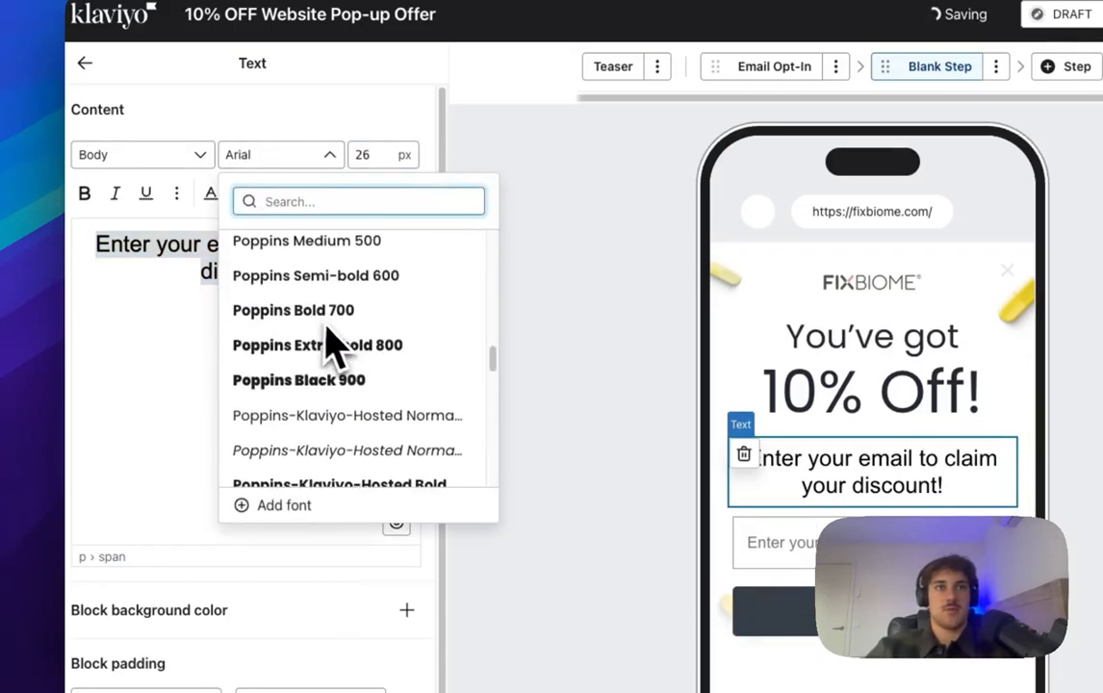
scroll(351, 339, up, 2)
click(332, 304)
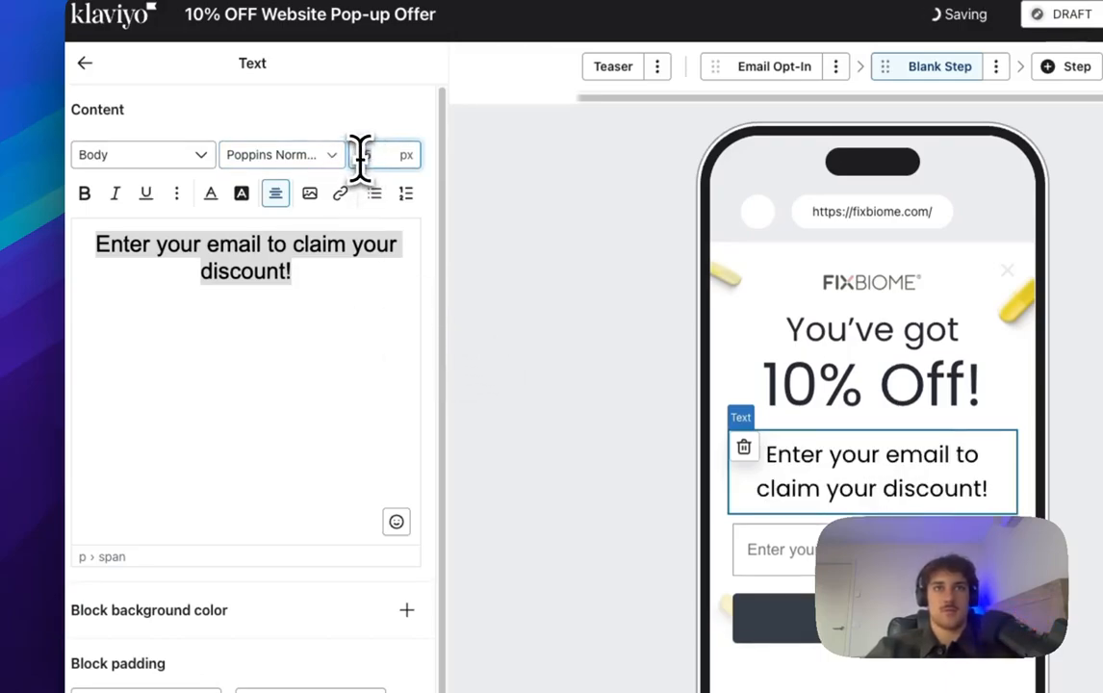
text(24)
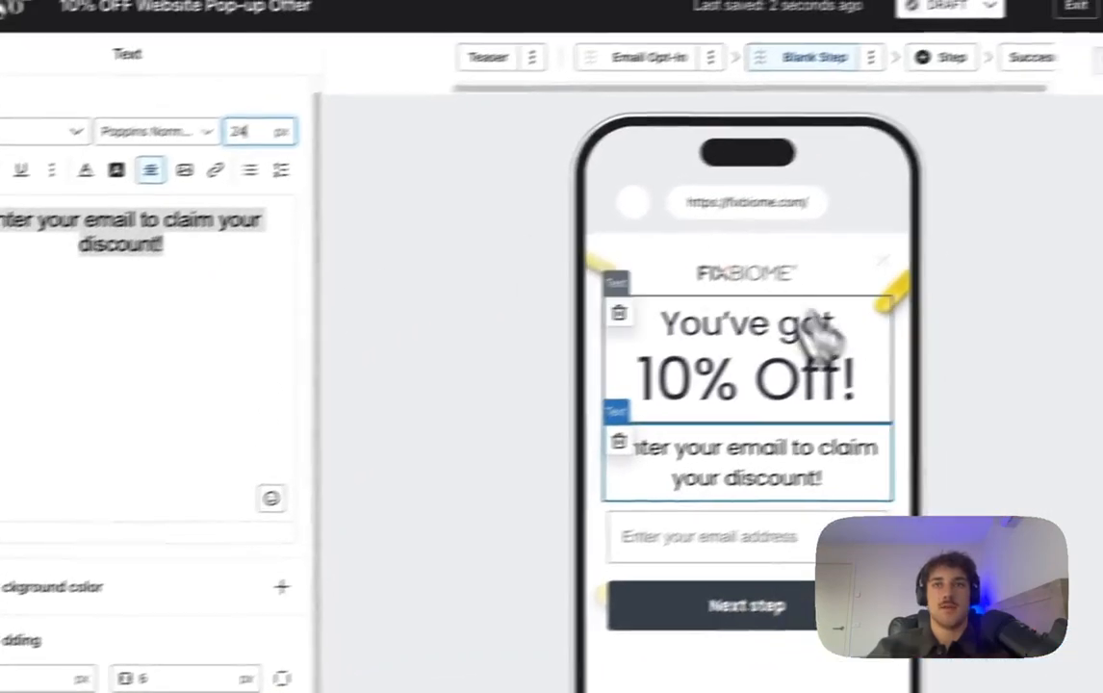
Step: Set the headline's bottom padding to 8 and start reducing the prompt's top padding
click(891, 289)
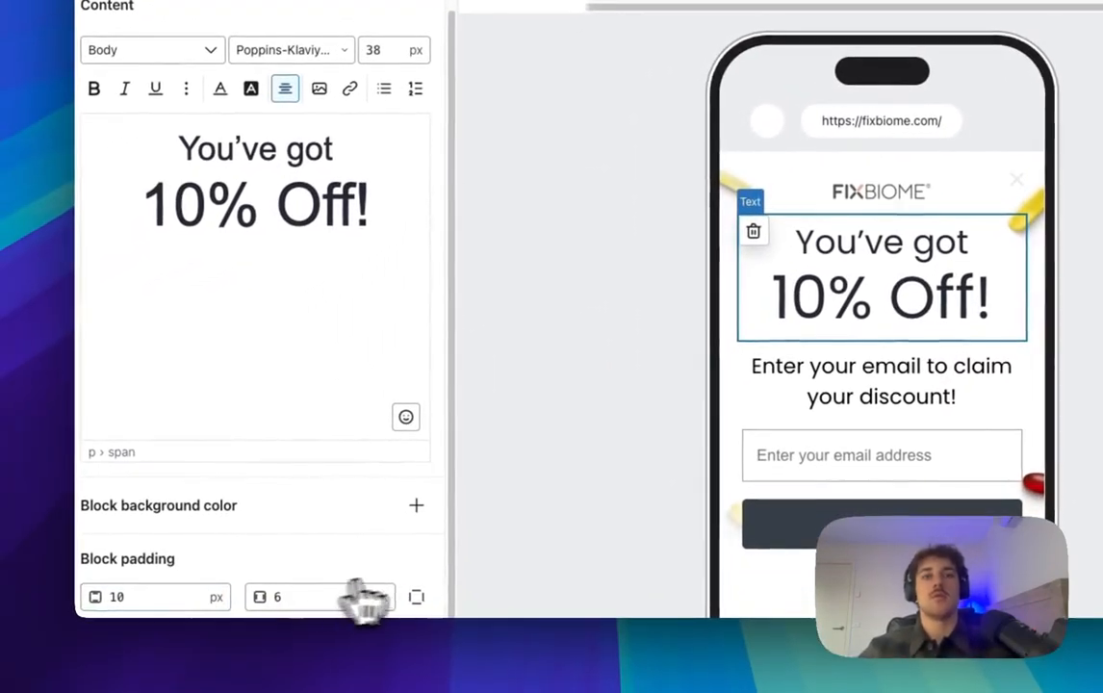
scroll(144, 614, down, 1)
click(141, 592)
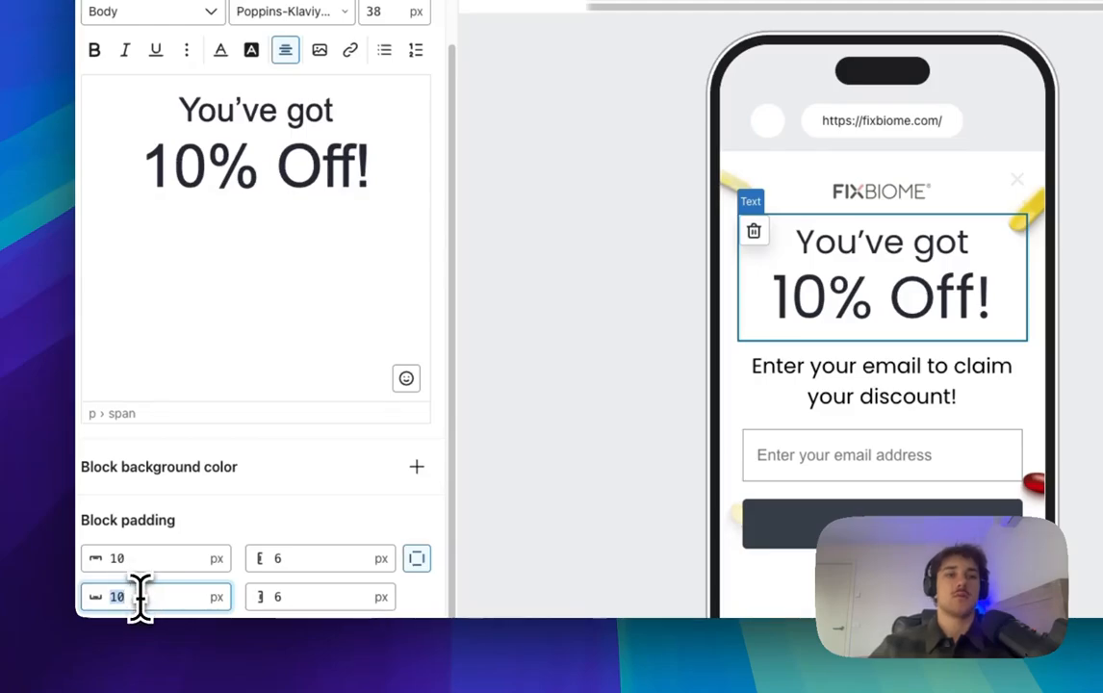
text(8)
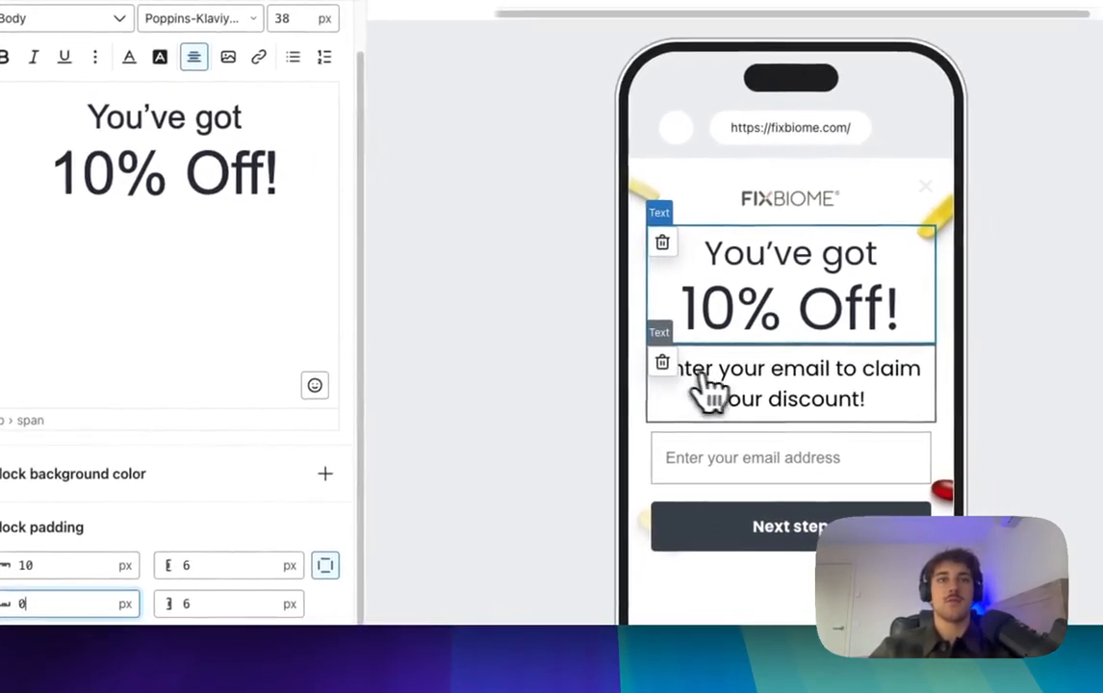
click(795, 374)
click(96, 613)
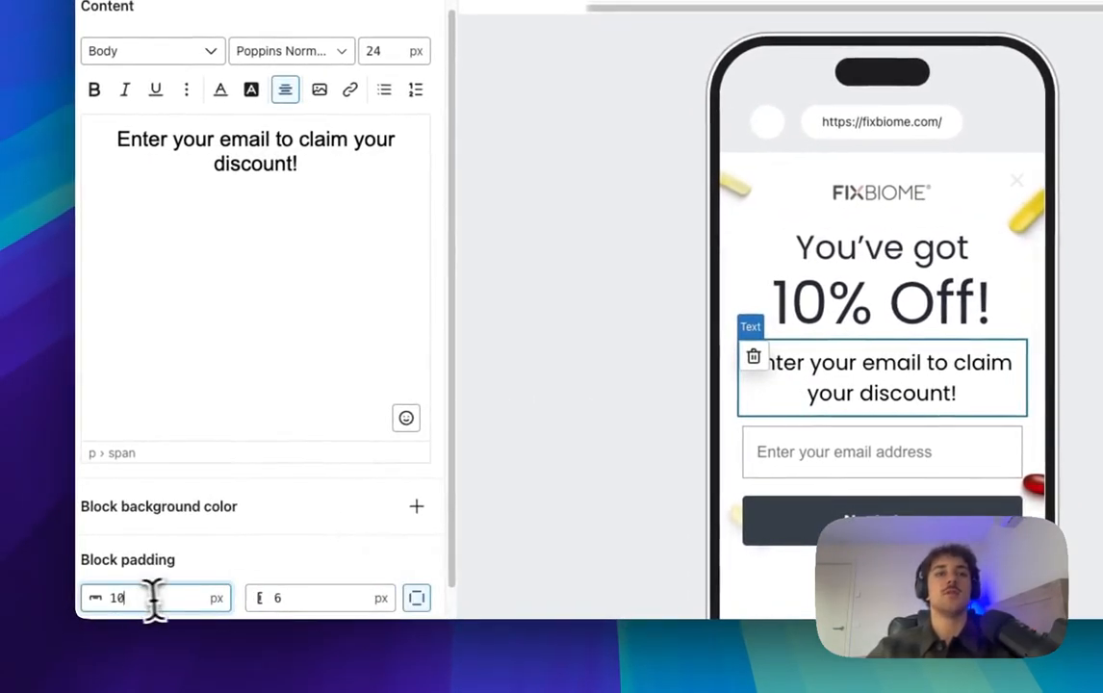
Step: Send sign-ups from the Next step button to the Newsletter list
text(8)
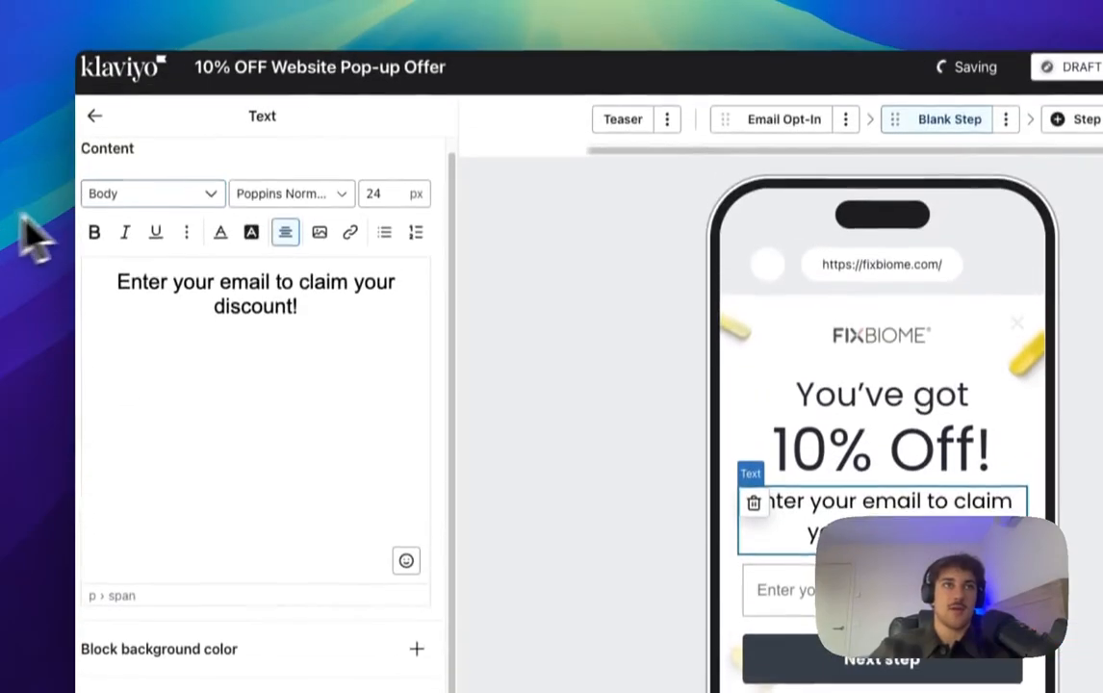
click(94, 138)
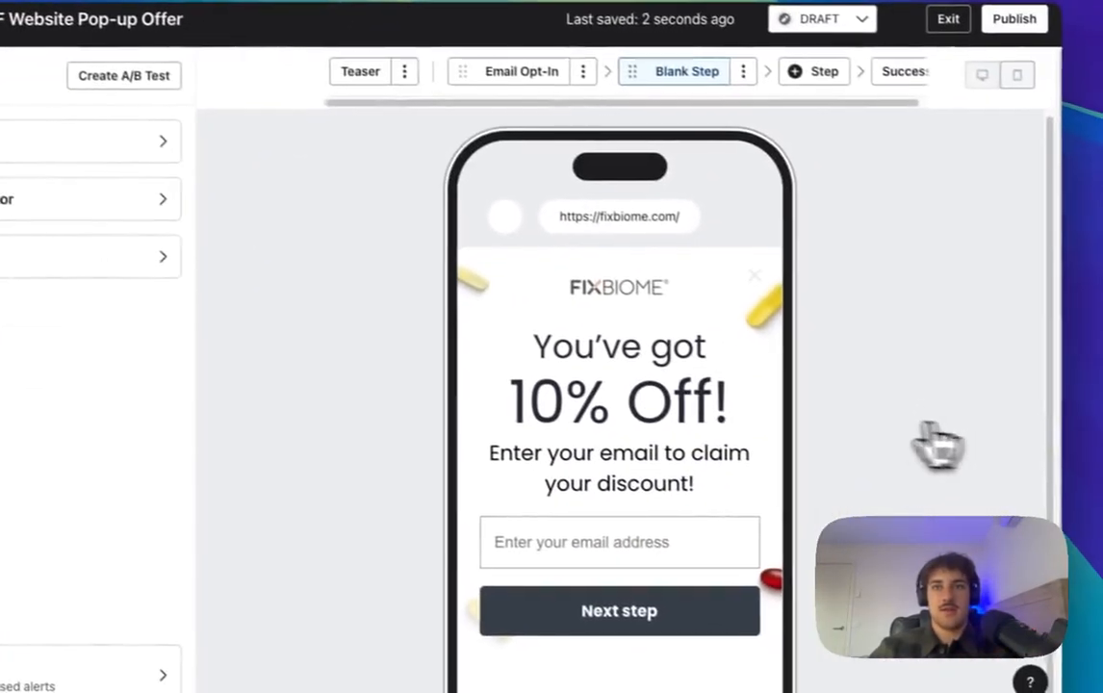
scroll(1028, 476, down, 2)
click(1018, 599)
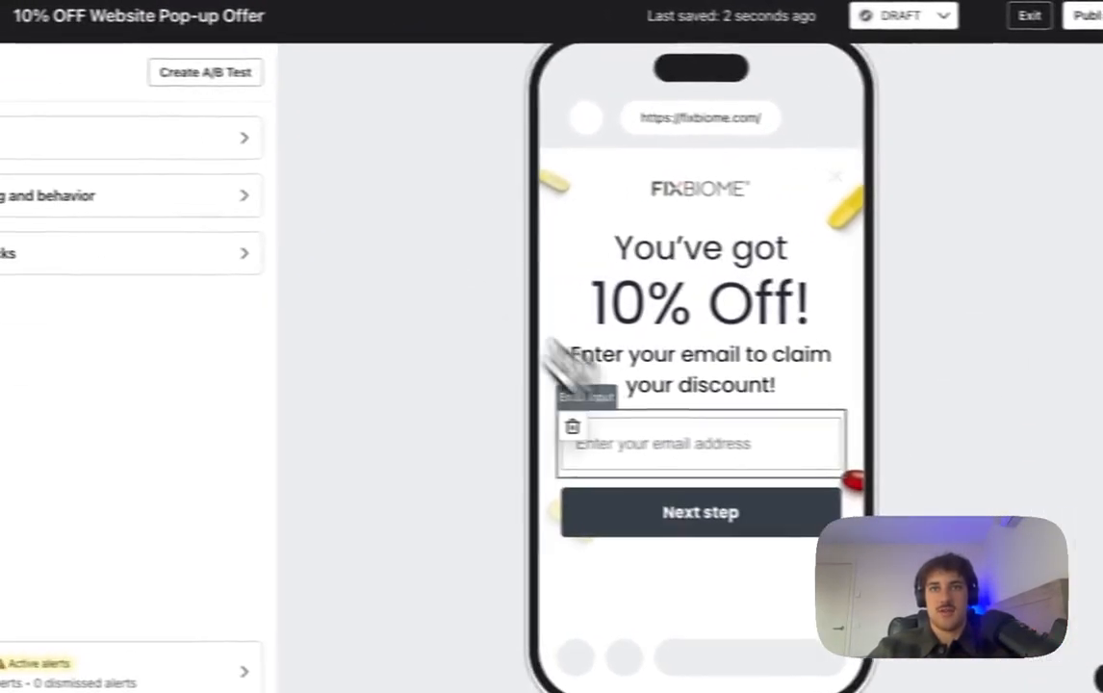
click(606, 510)
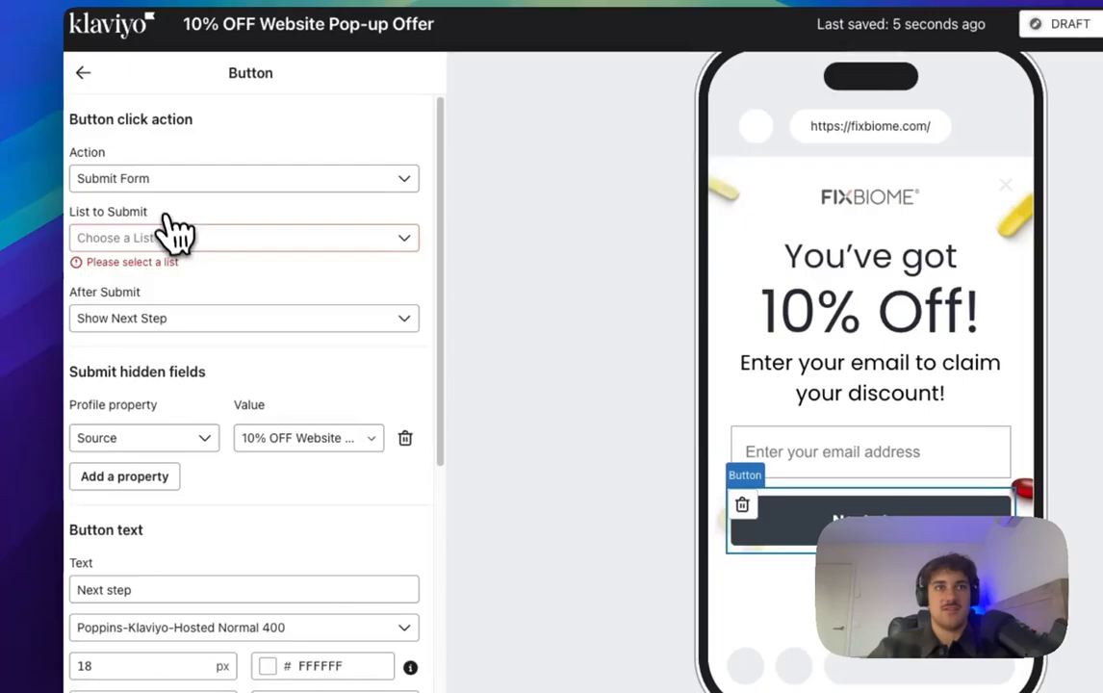
click(176, 237)
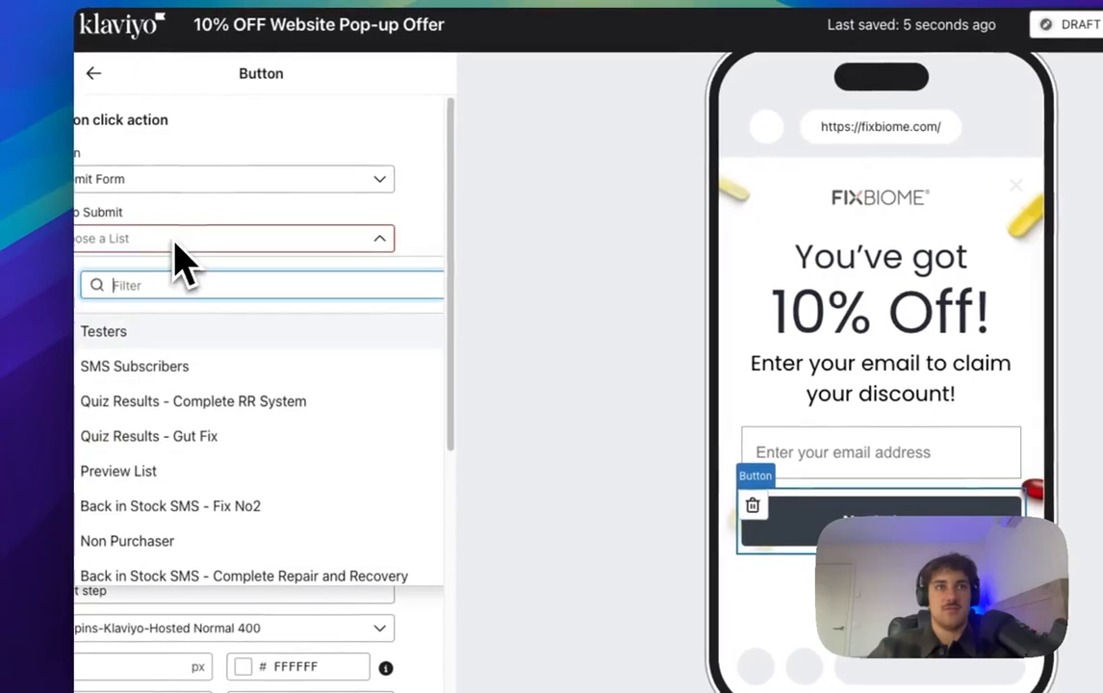
text(ne)
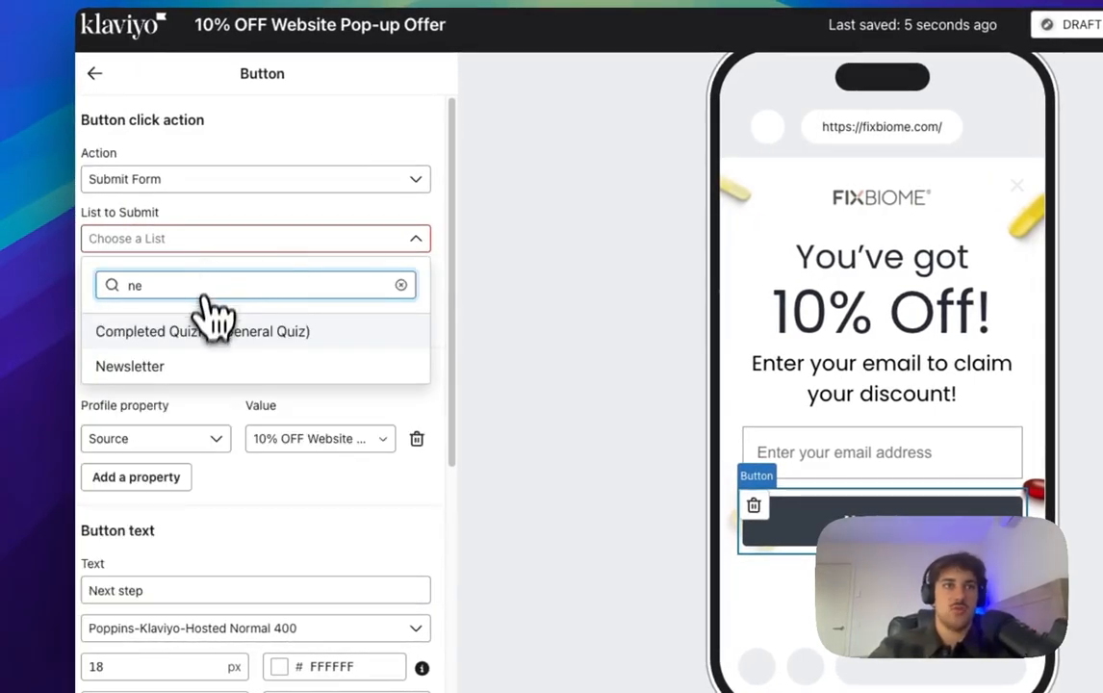
click(181, 366)
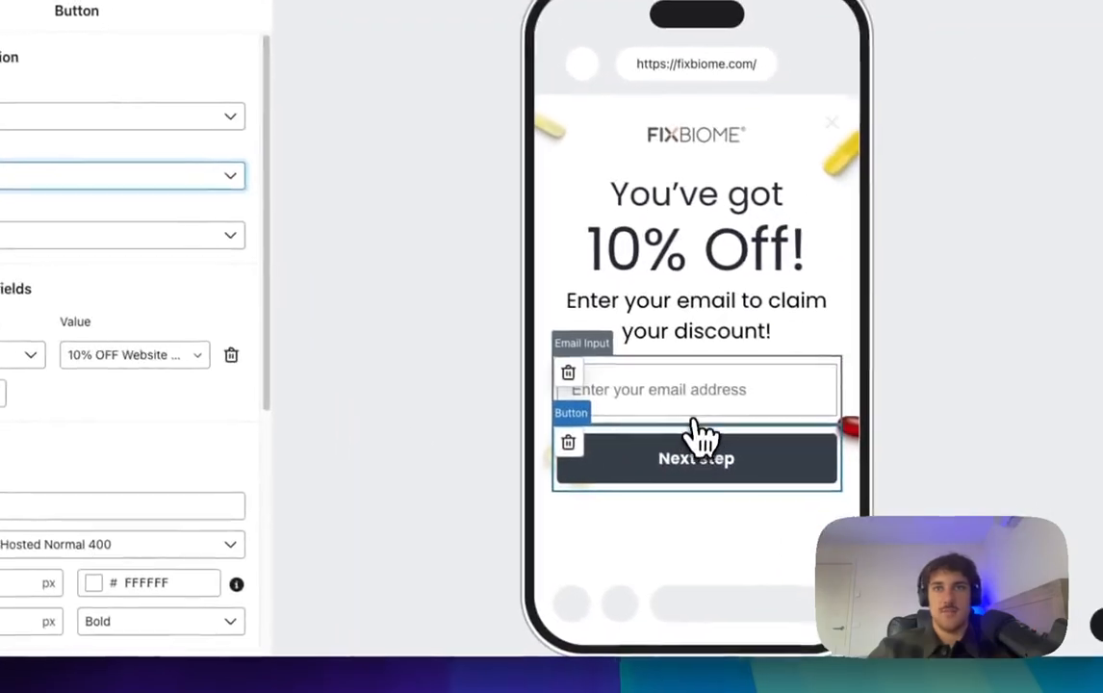
Step: Give the email field the placeholder 'Email Address' and keep its label hidden
click(886, 460)
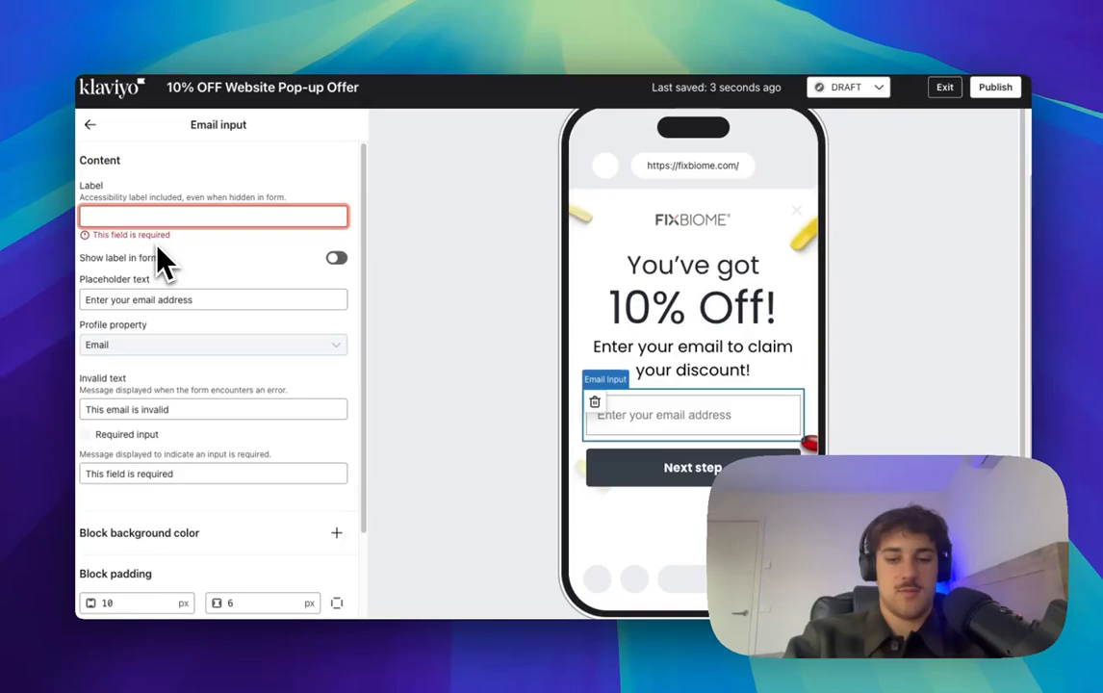
text(Email)
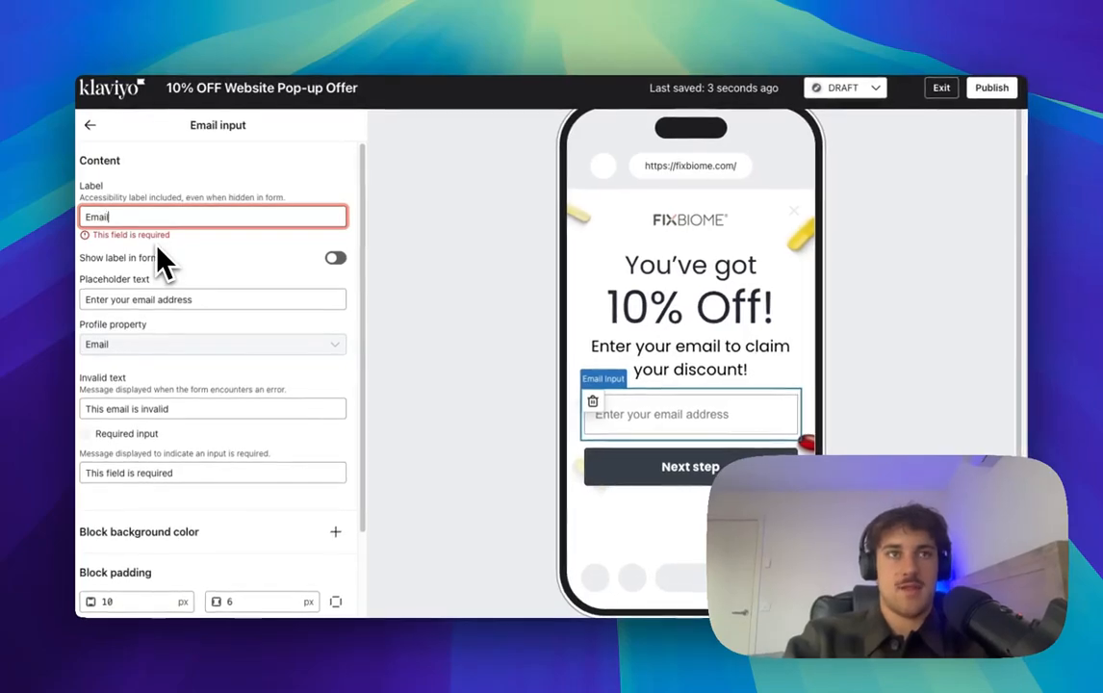
text( Address)
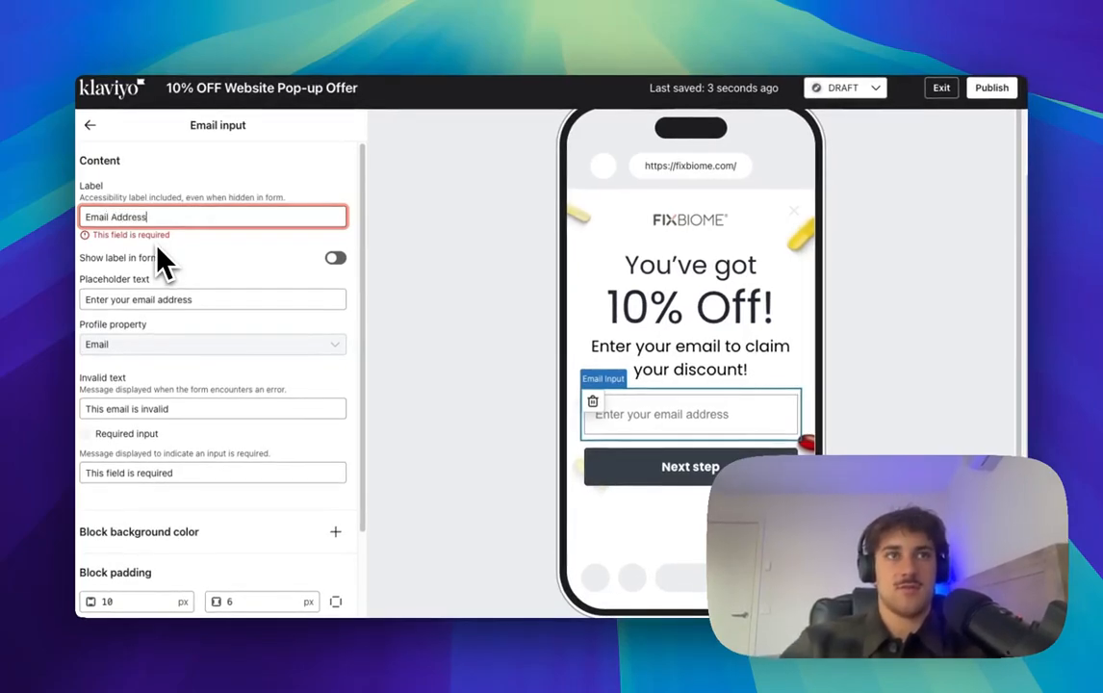
click(154, 253)
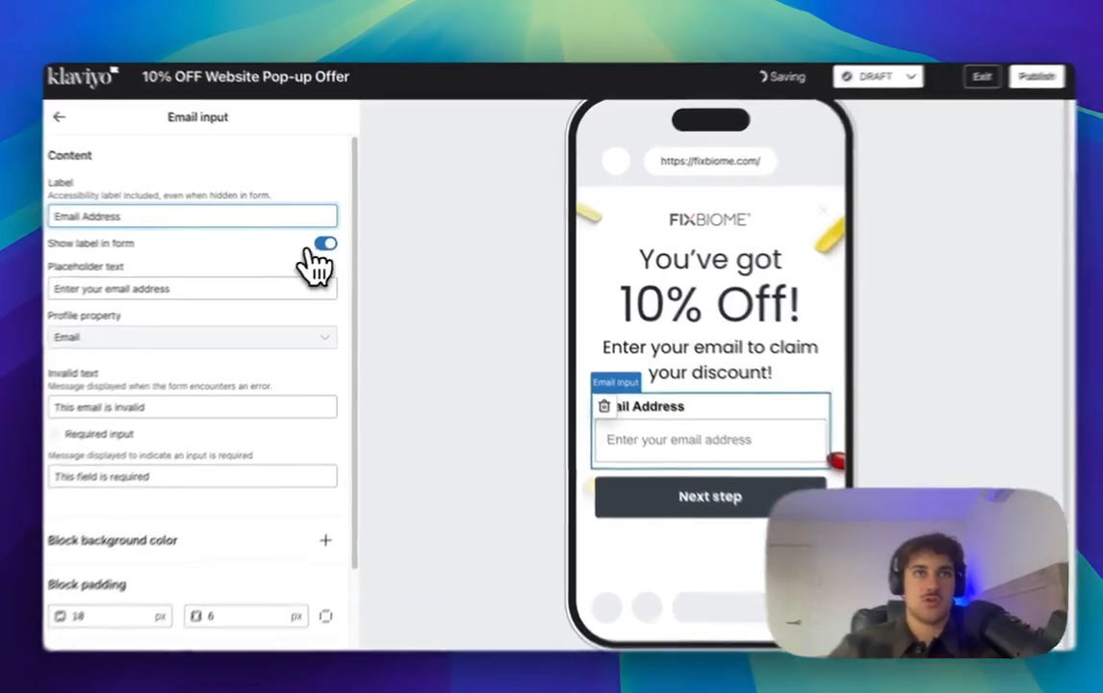
click(313, 250)
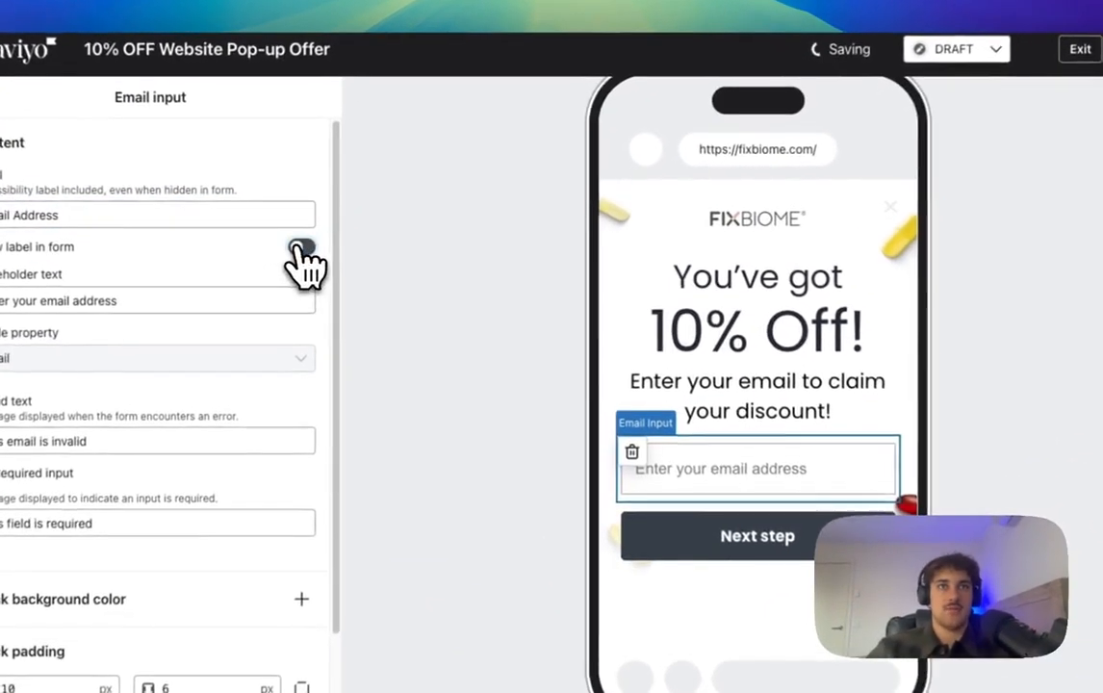
click(740, 317)
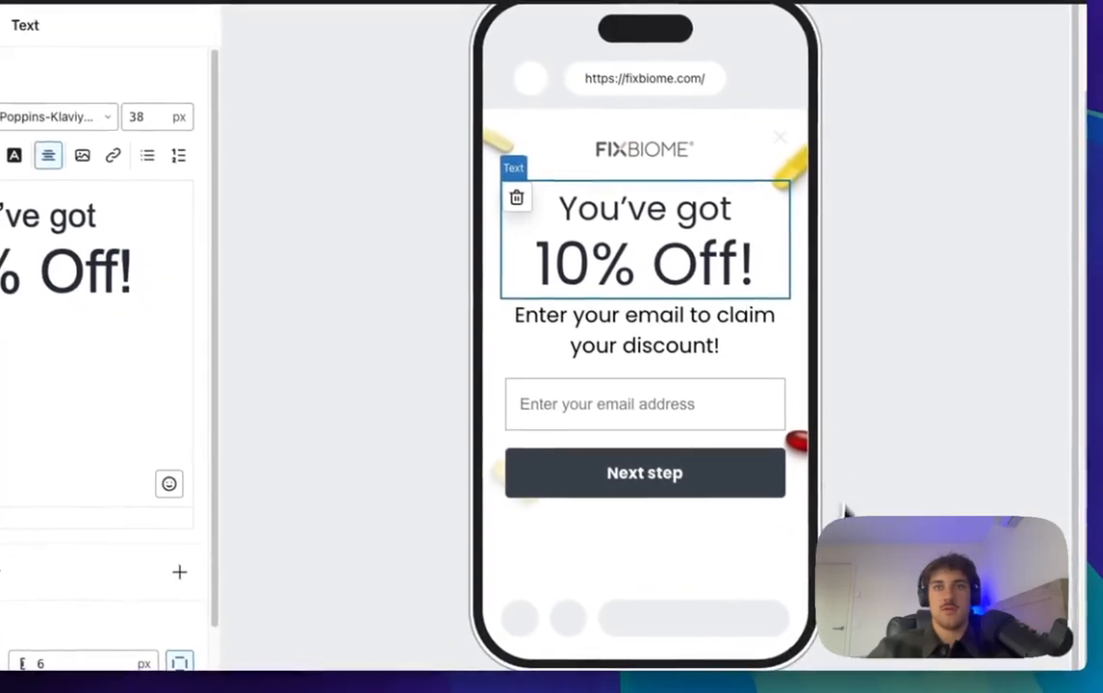
click(633, 372)
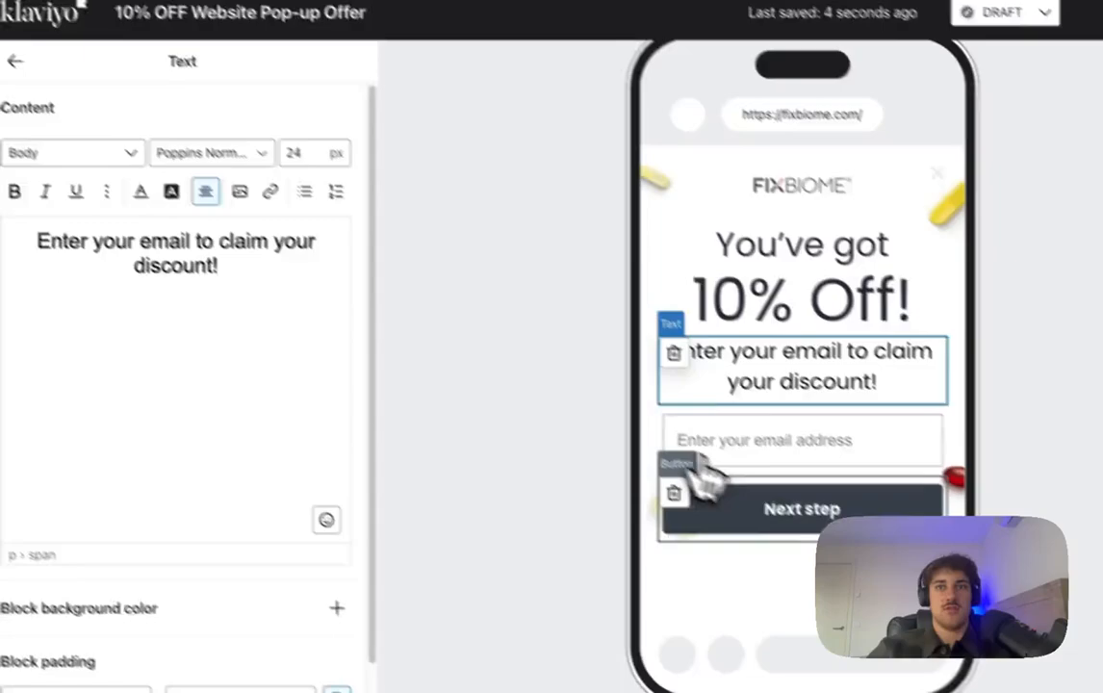
Step: Relabel the button 'Claim My Discount!' in normal weight, 24 px, 70 px tall
click(705, 486)
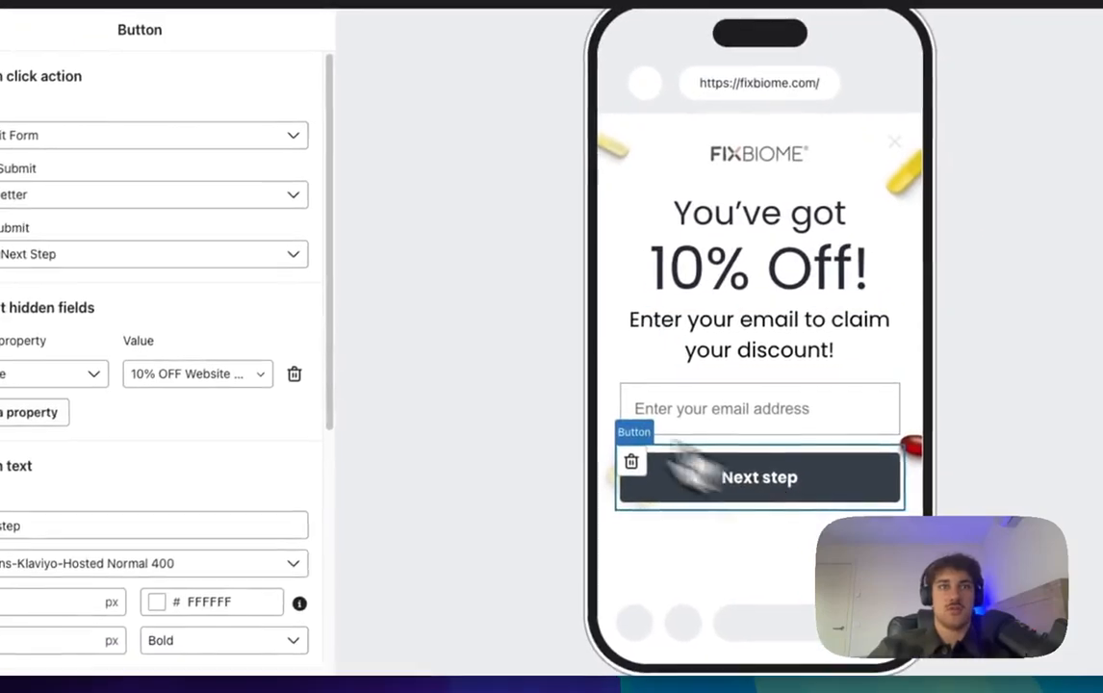
scroll(213, 510, down, 3)
click(182, 395)
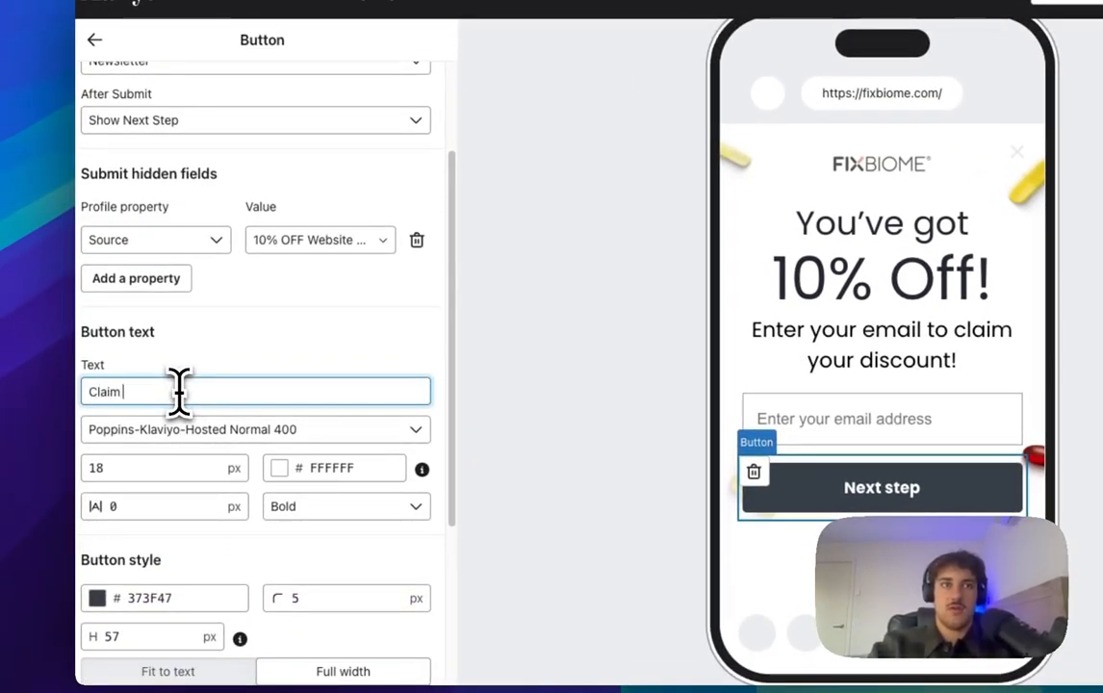
text(Claim My Discount)
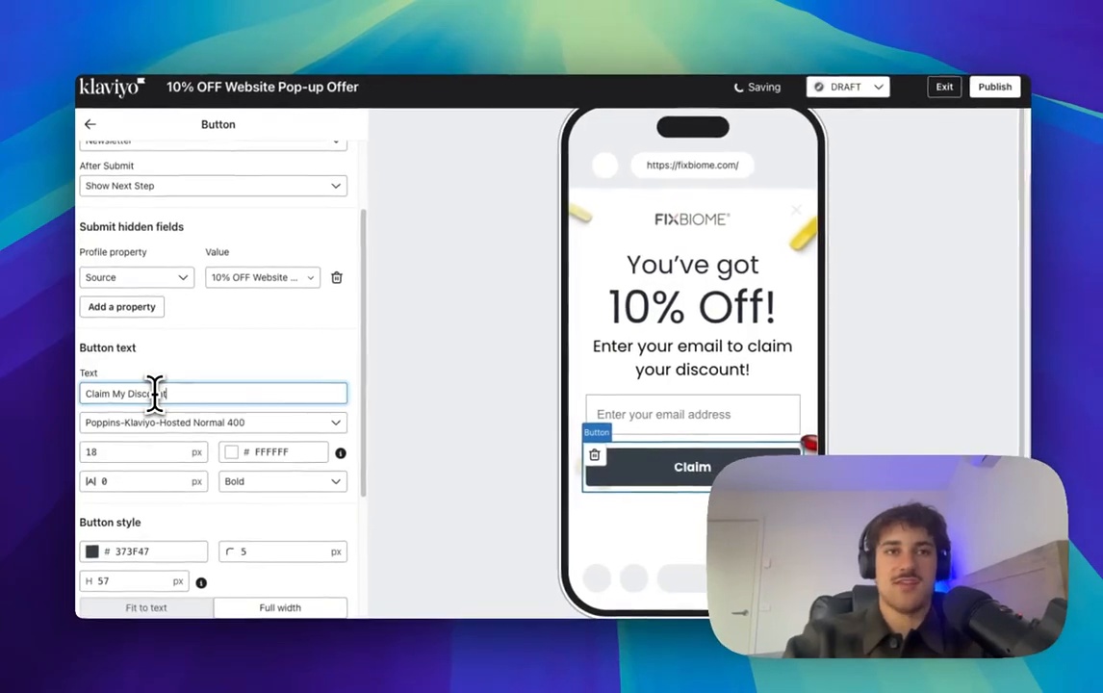
text(!)
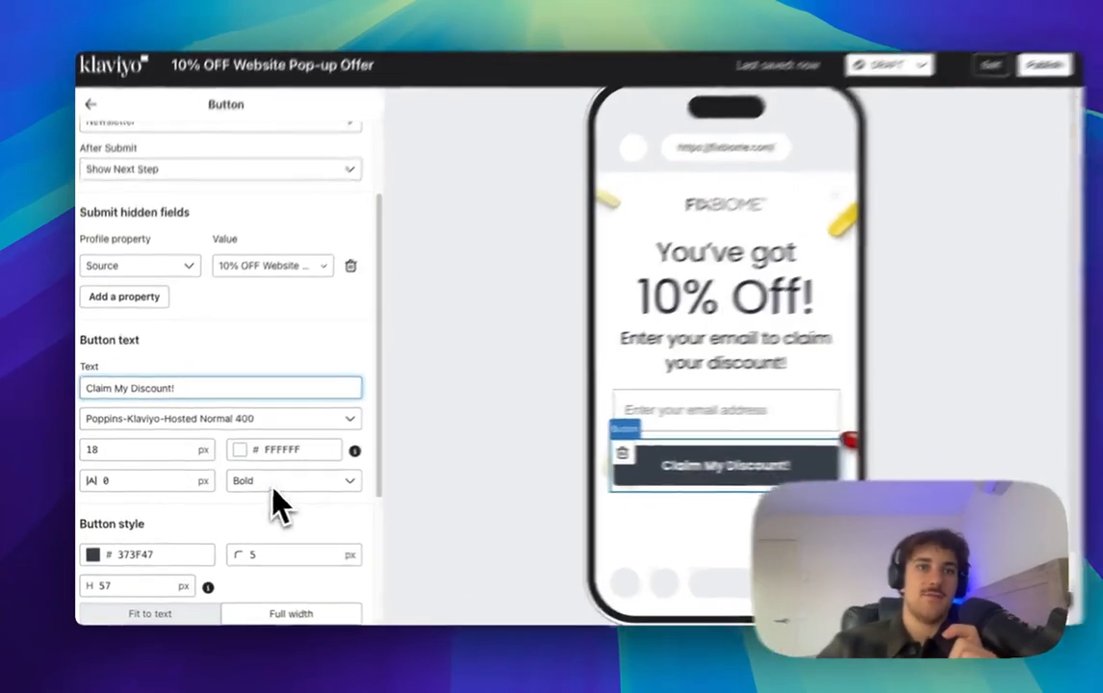
click(272, 486)
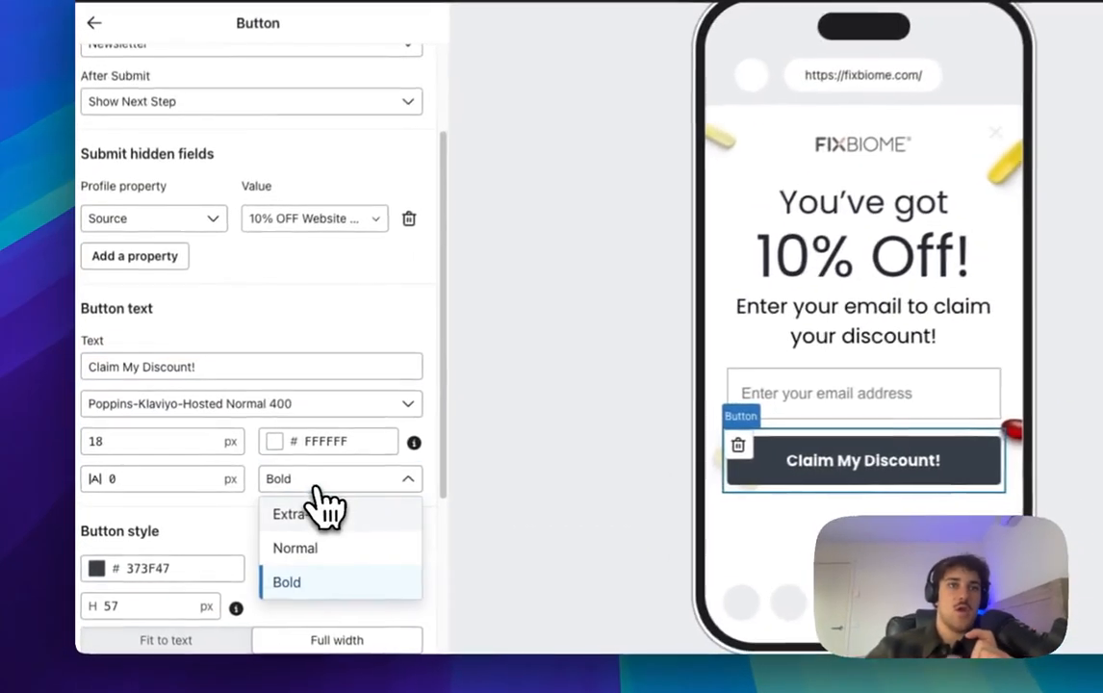
click(293, 542)
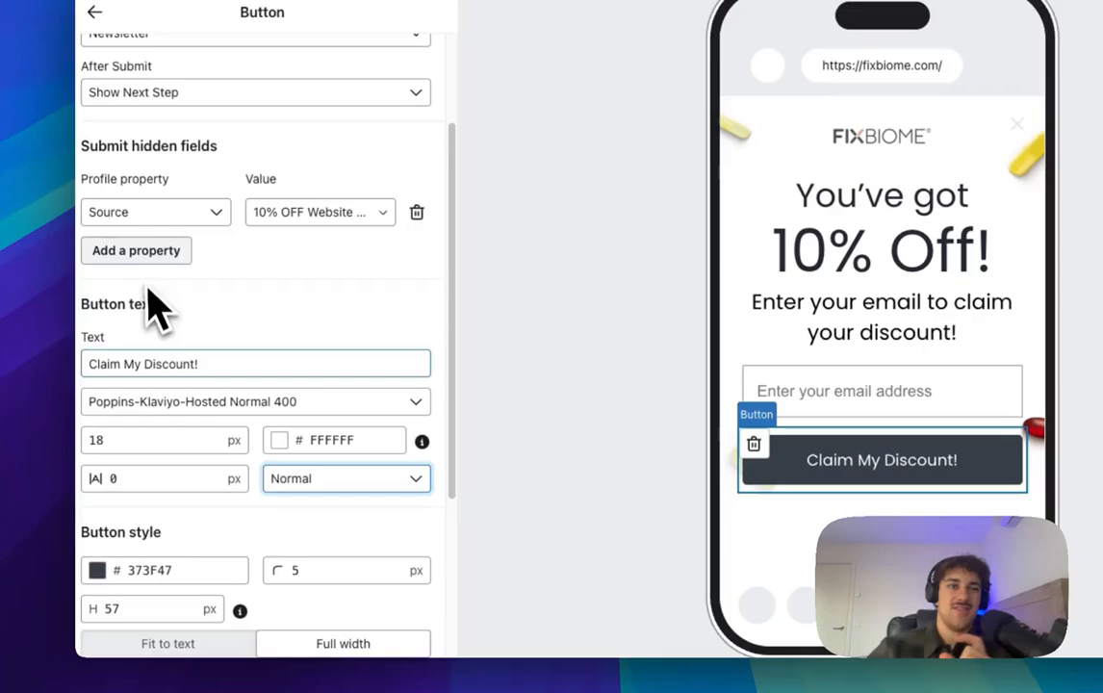
scroll(182, 506, down, 5)
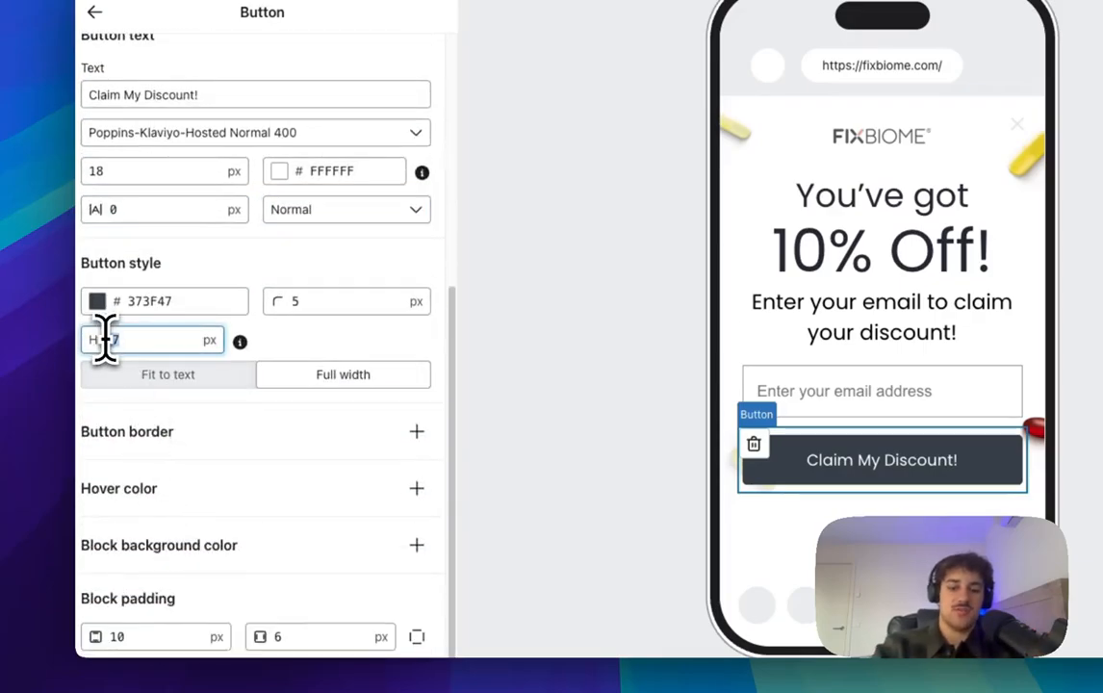
text(10)
scroll(250, 294, up, 5)
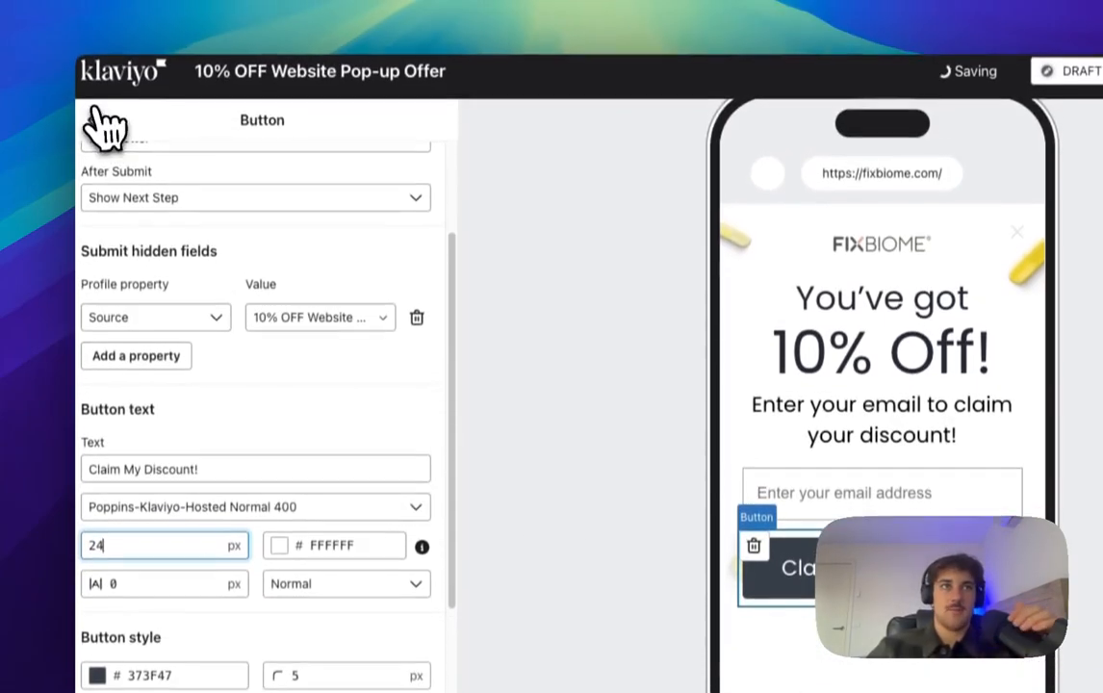
click(100, 121)
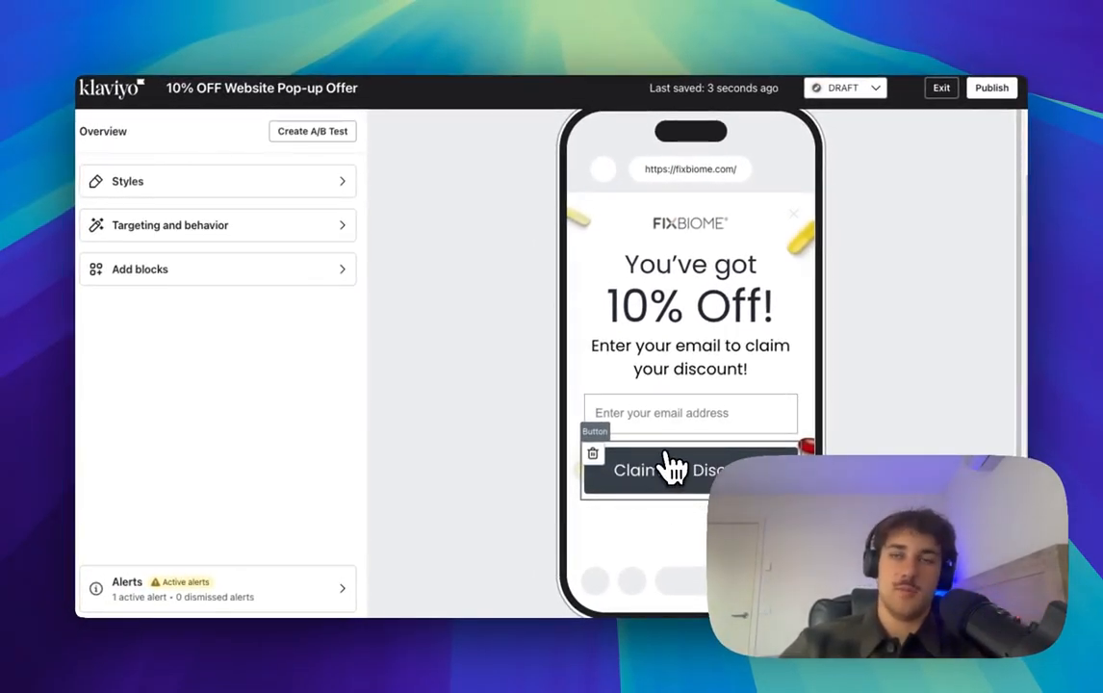
Step: Compare the Blank Step's headline and email field with the Email Opt-In step
click(710, 301)
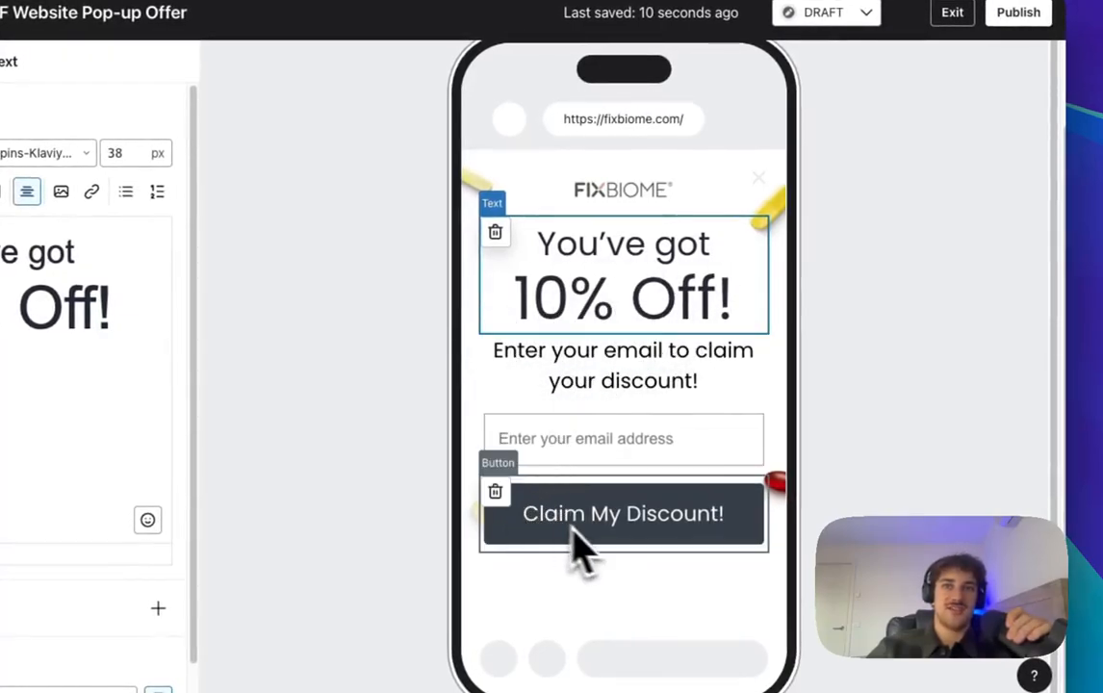
click(676, 452)
scroll(682, 473, up, 1)
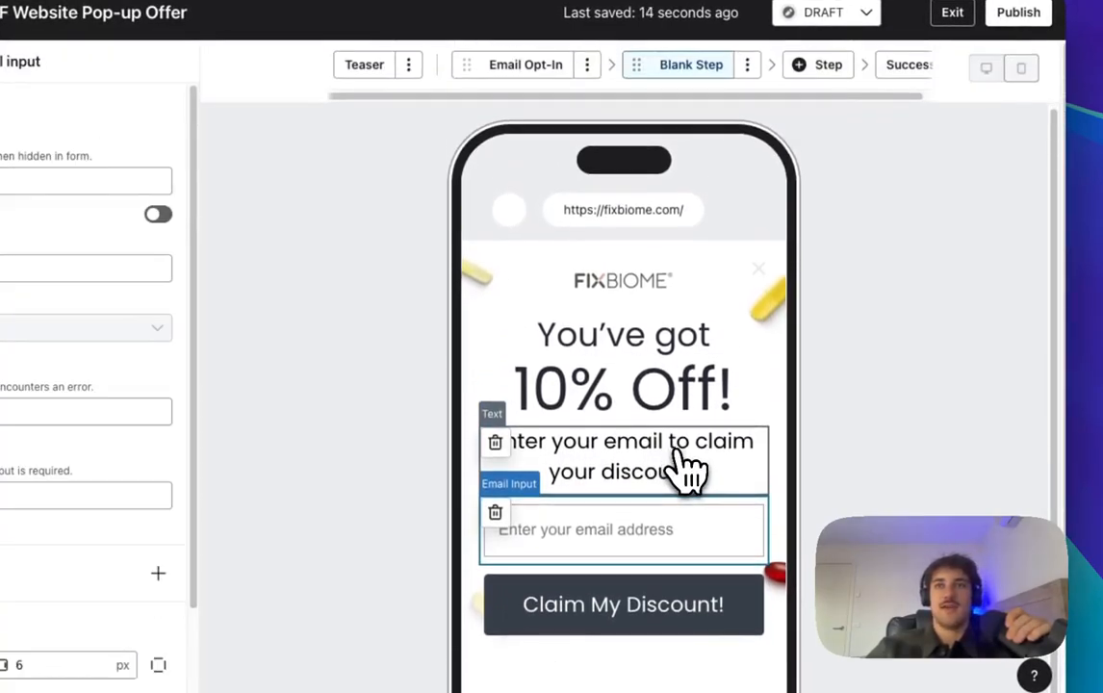
scroll(700, 352, down, 1)
scroll(555, 253, up, 1)
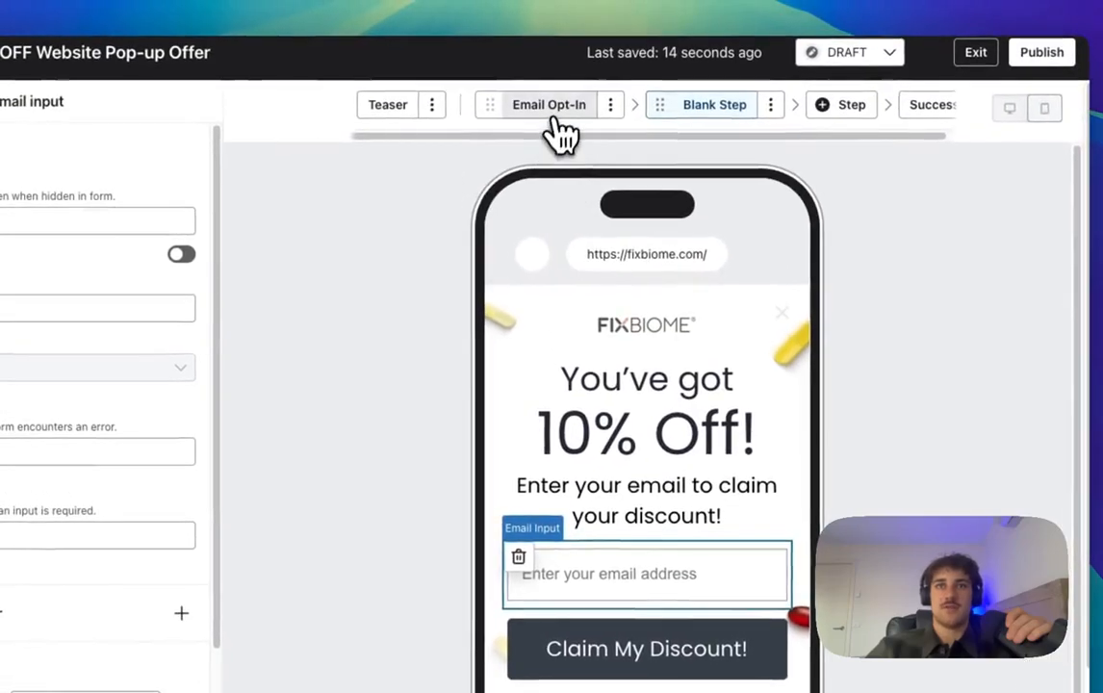
click(555, 117)
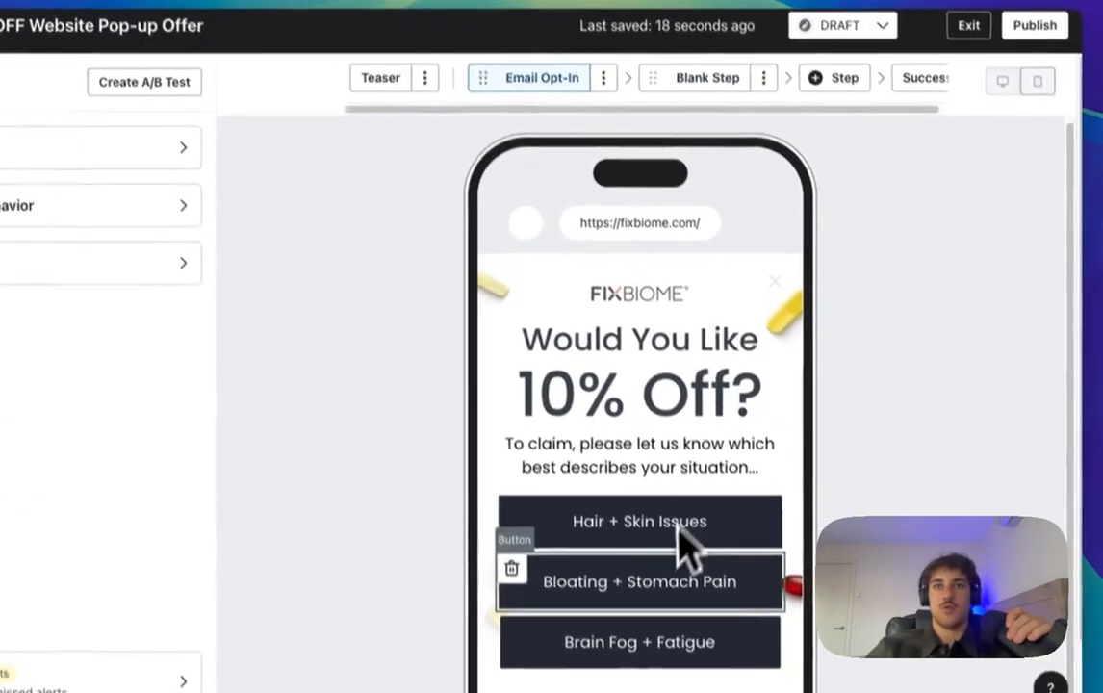
scroll(679, 433, down, 1)
scroll(693, 209, up, 1)
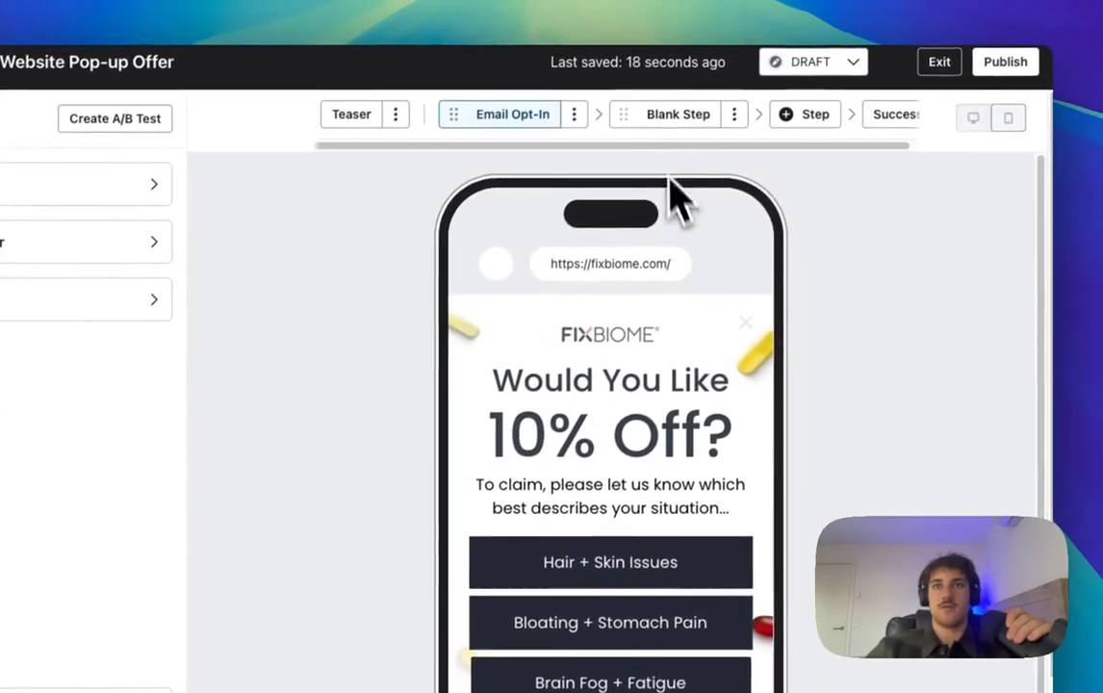
click(663, 117)
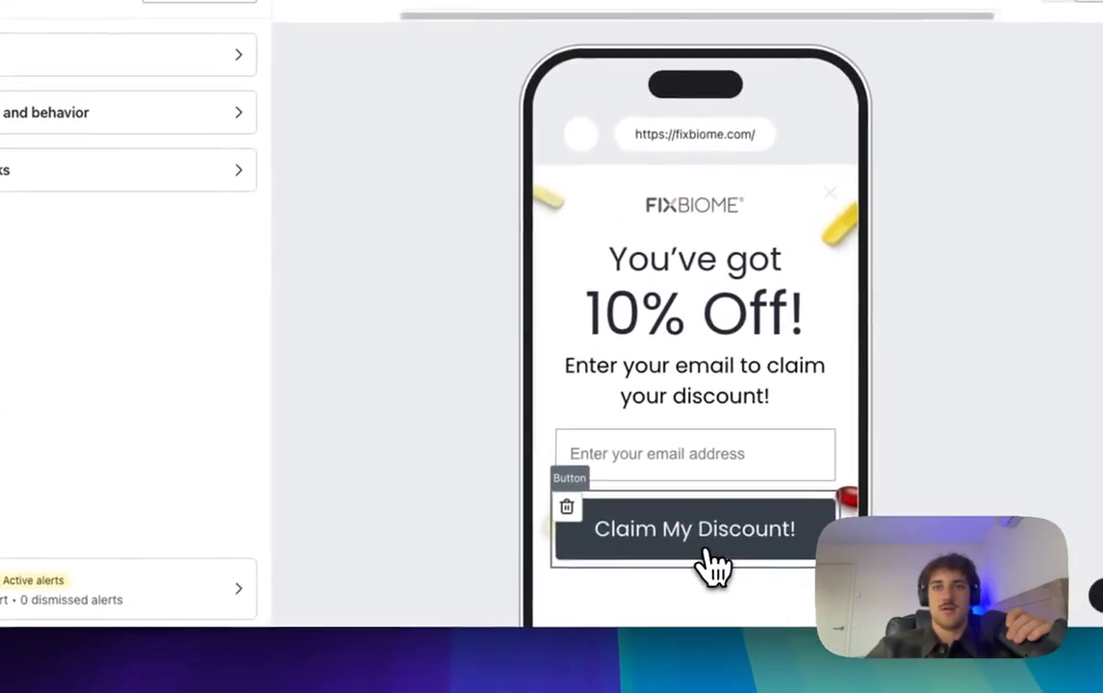
Step: Set the Claim My Discount button's background colour to 242833
click(623, 679)
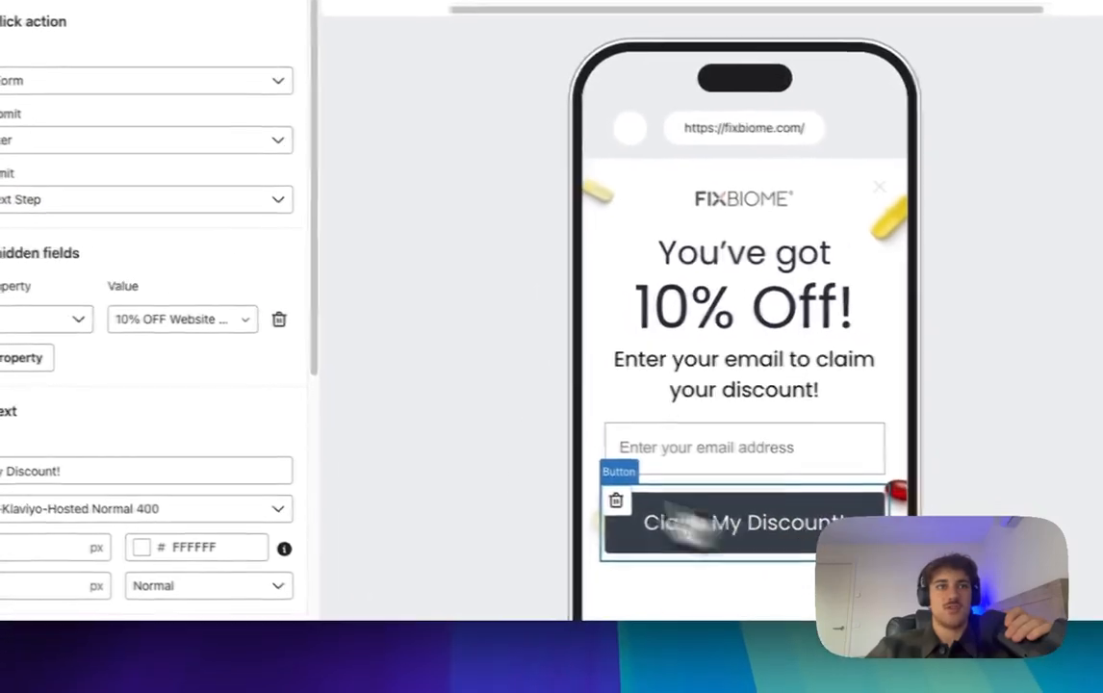
scroll(162, 412, down, 5)
click(22, 313)
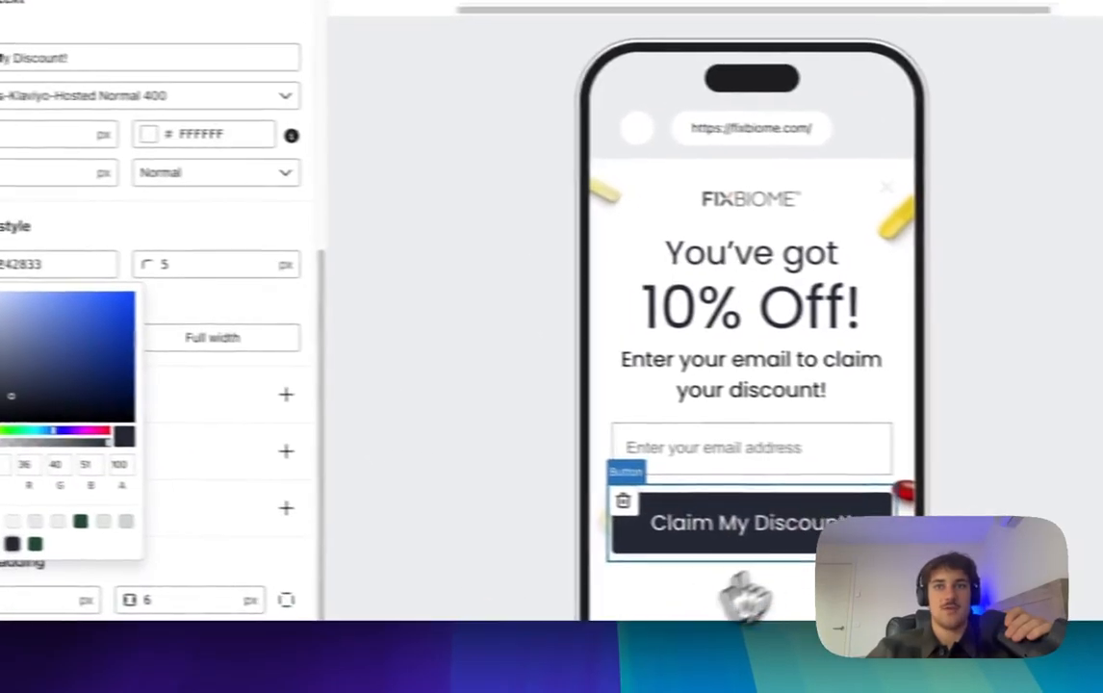
click(971, 551)
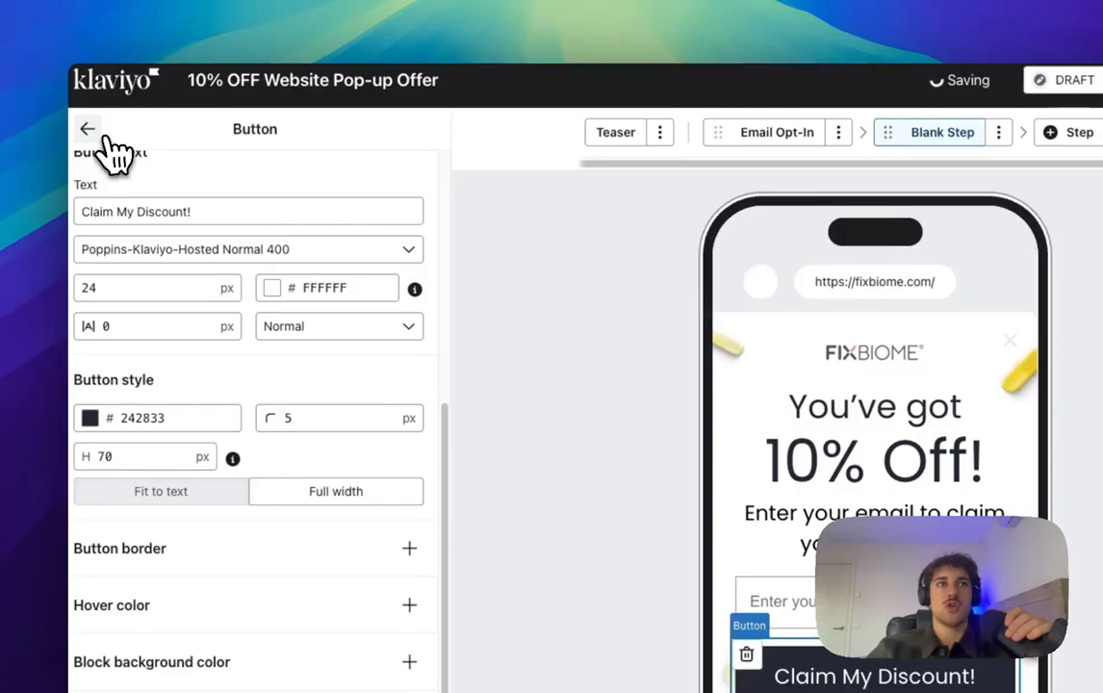
click(89, 130)
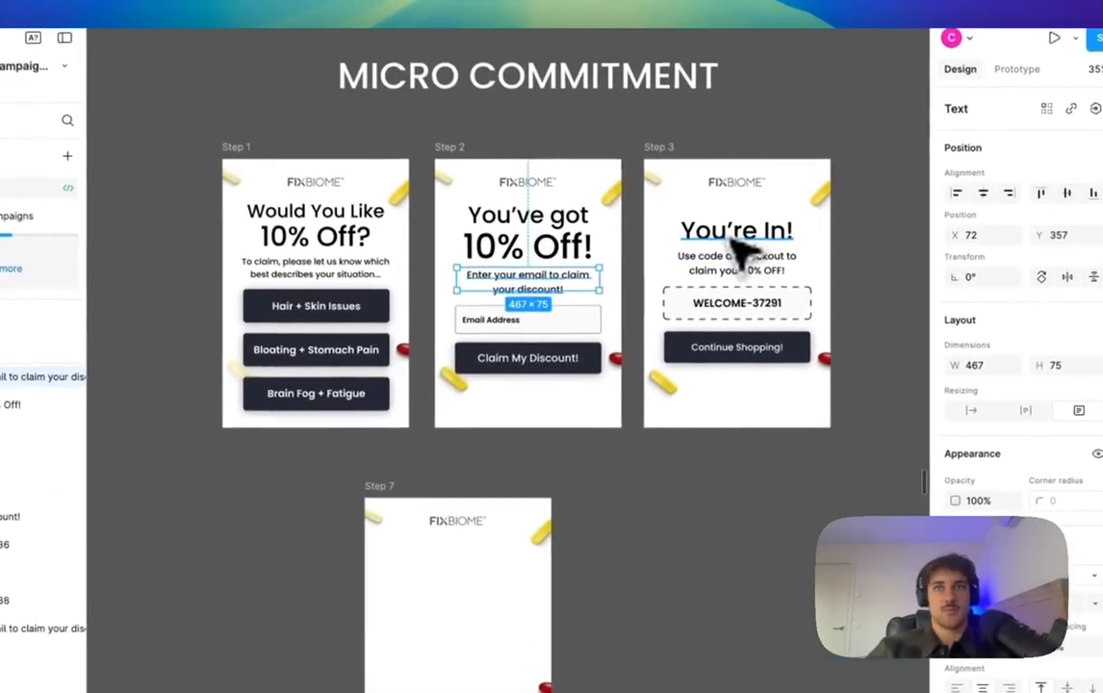
click(767, 217)
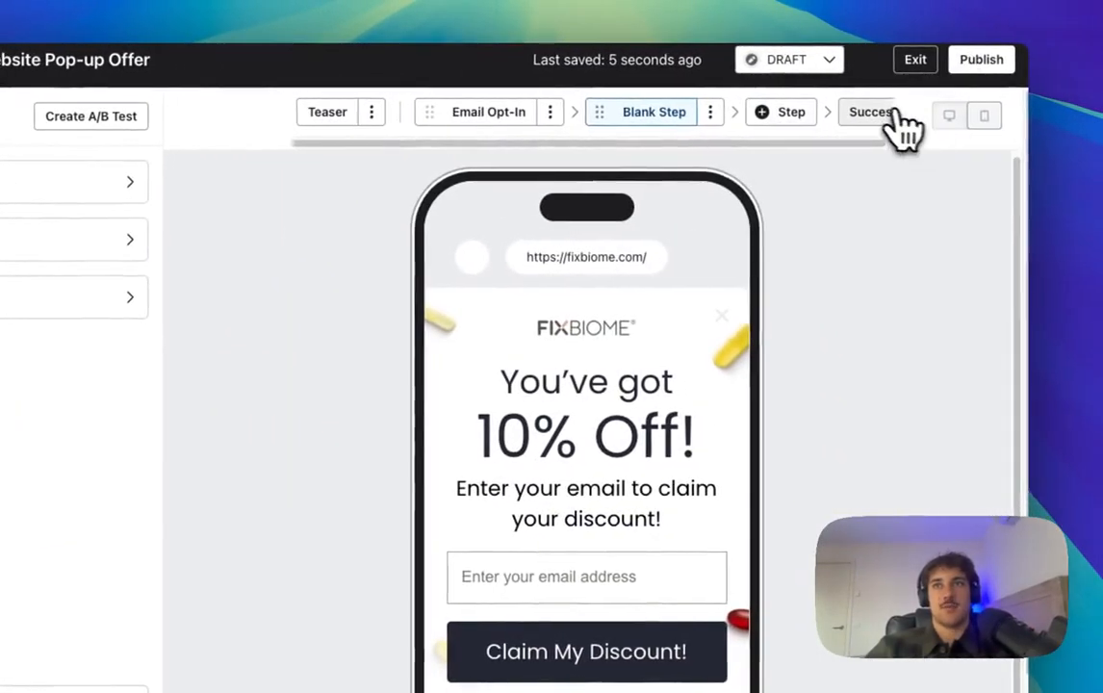
Step: Change the success heading to 'You're In!' in Poppins Medium at 50 px
click(954, 113)
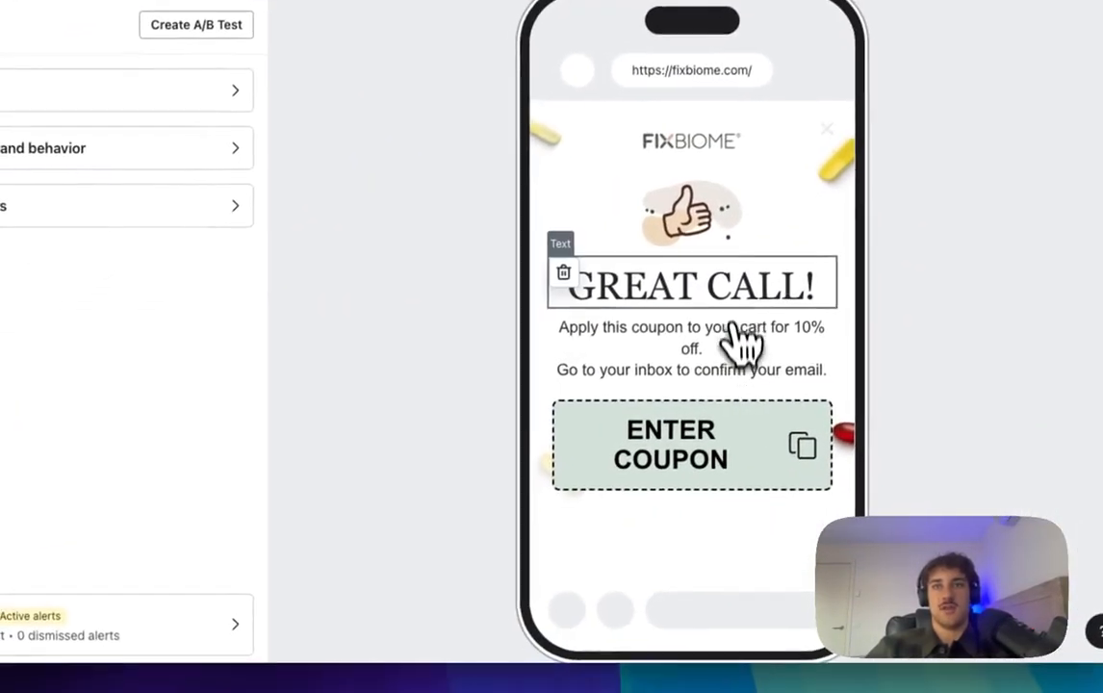
click(627, 474)
triple_click(206, 285)
text(You're In!)
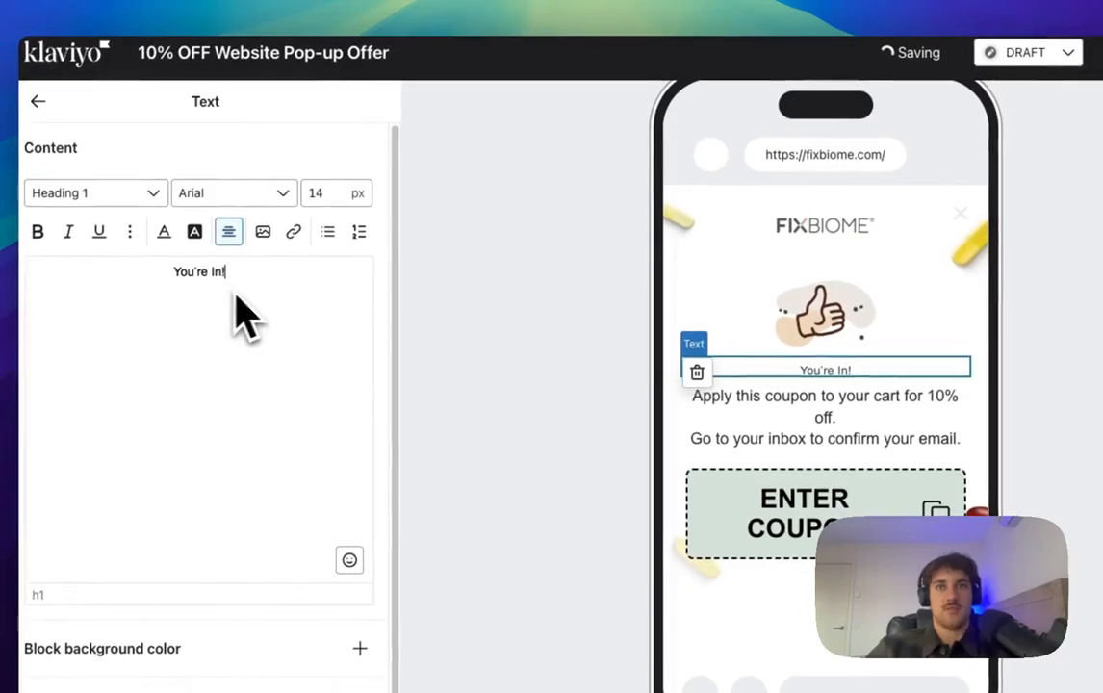
click(274, 195)
scroll(266, 390, up, 5)
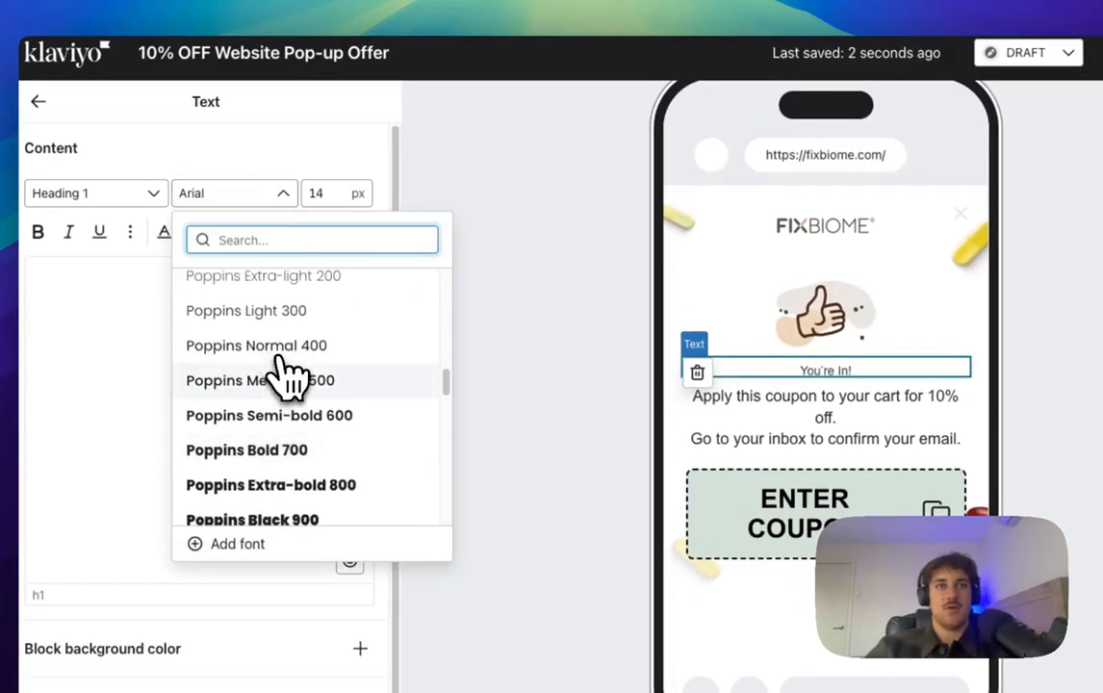
click(283, 377)
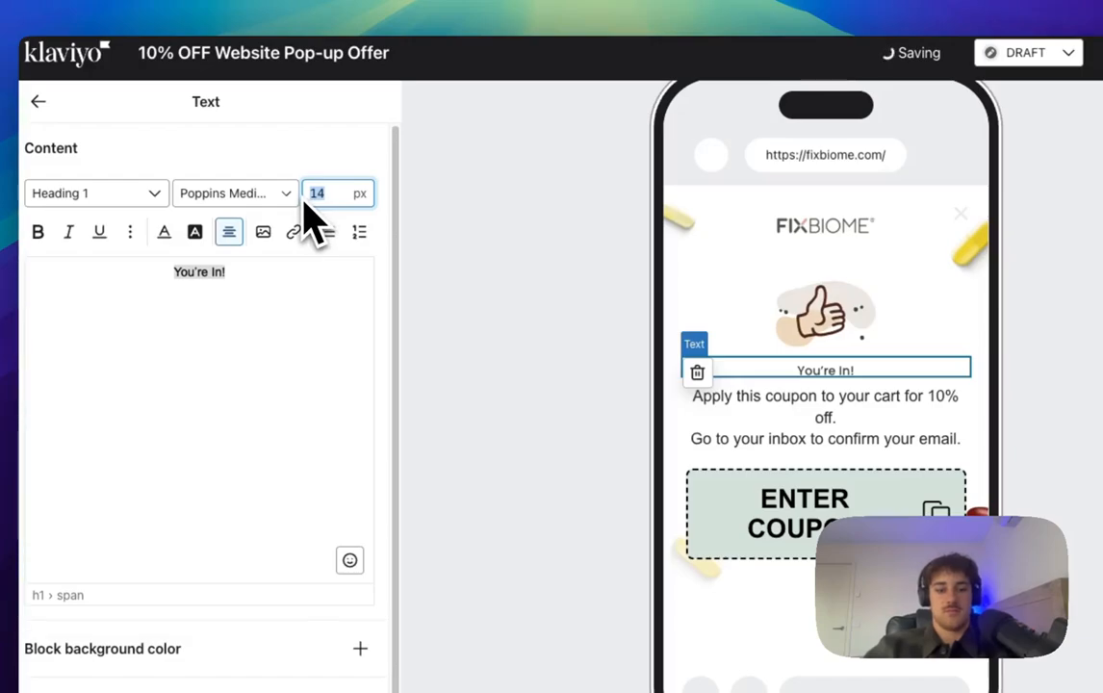
text(50)
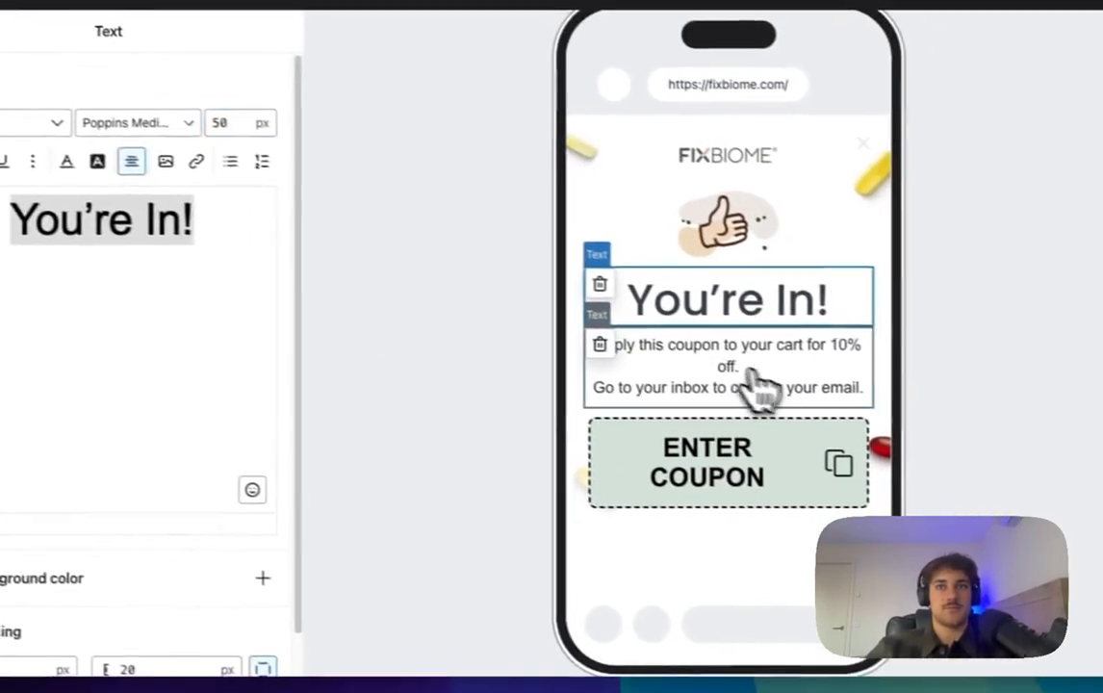
Step: Delete the inbox line and set the remaining paragraph to Poppins Normal
click(761, 390)
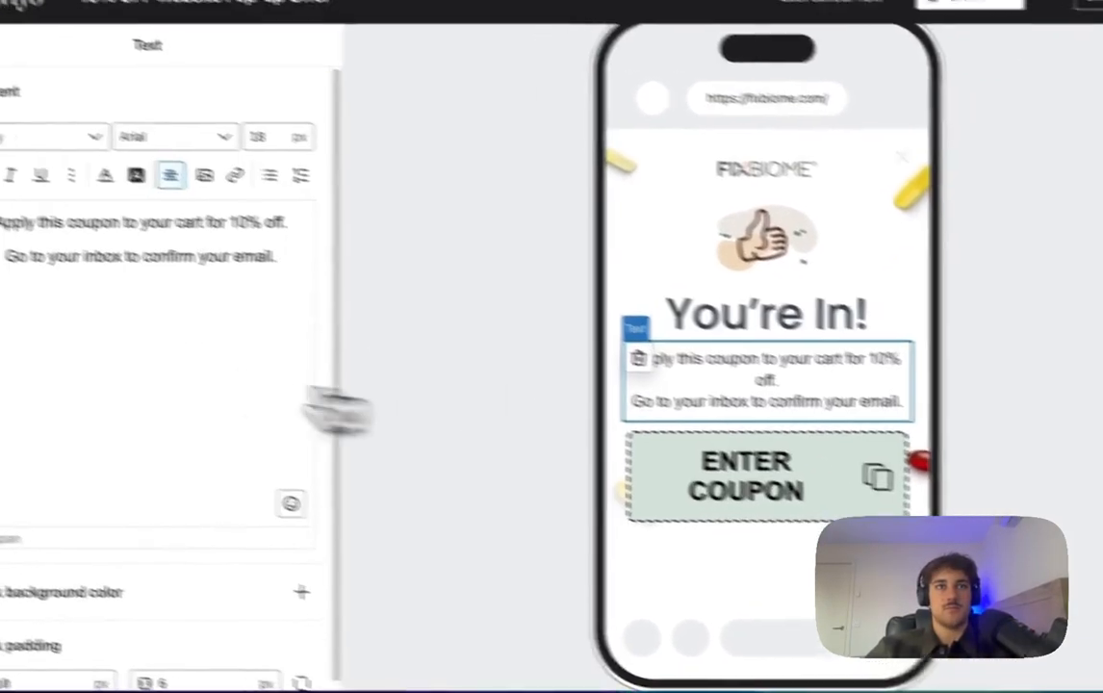
triple_click(190, 291)
key(BackSpace)
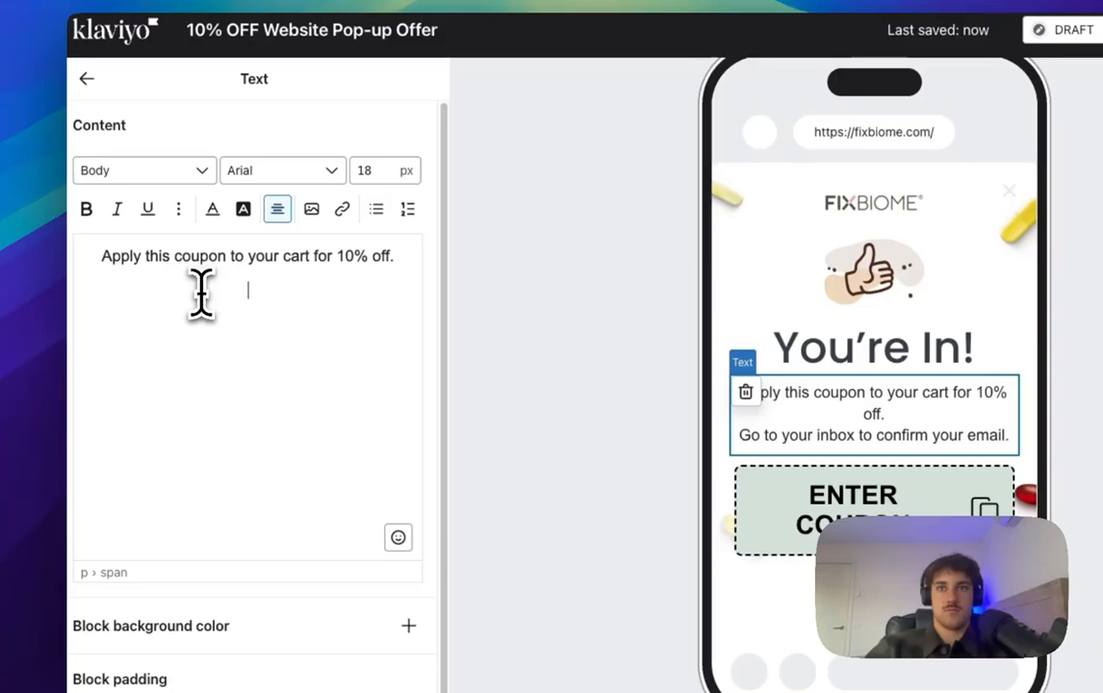
key(BackSpace)
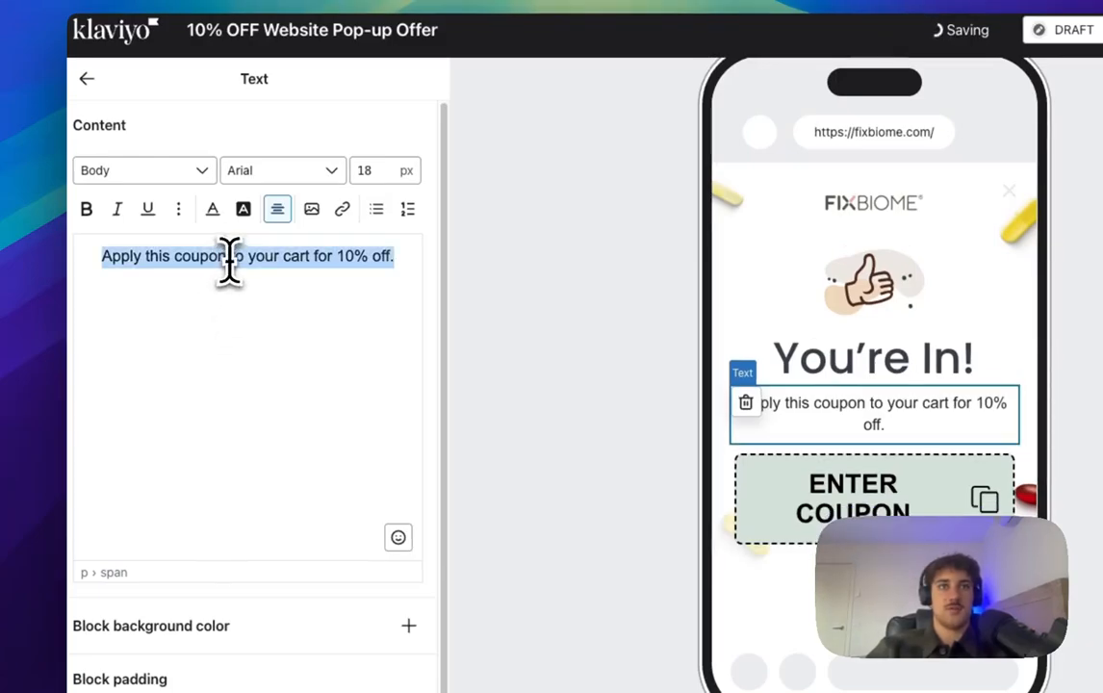
click(329, 179)
text(popp)
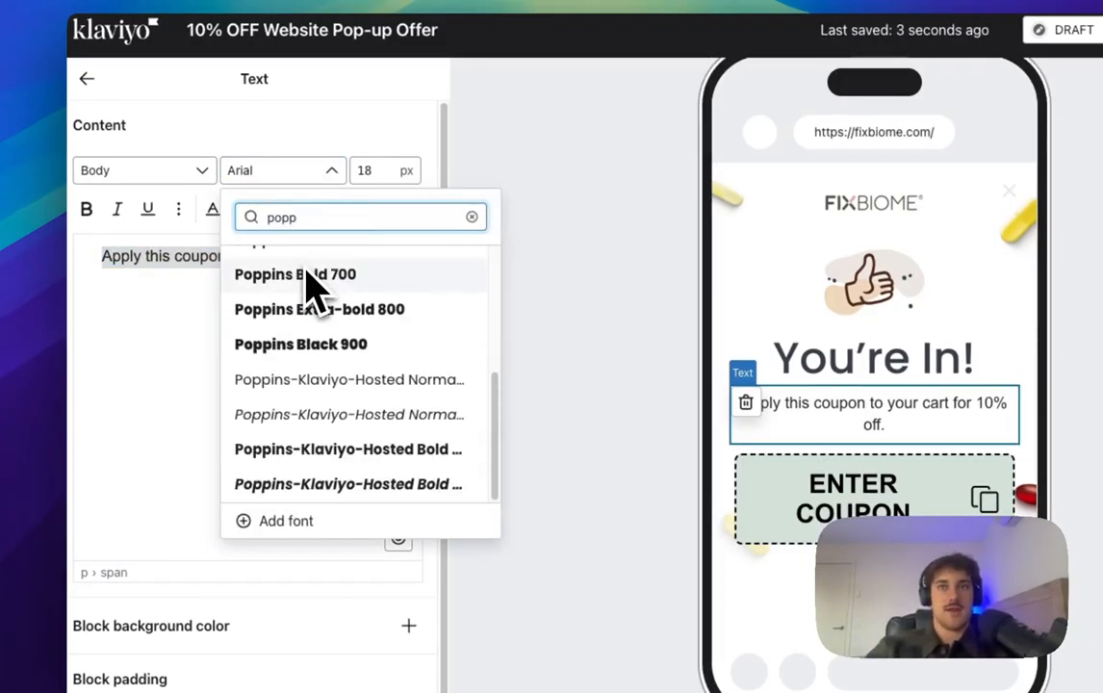
scroll(318, 289, up, 3)
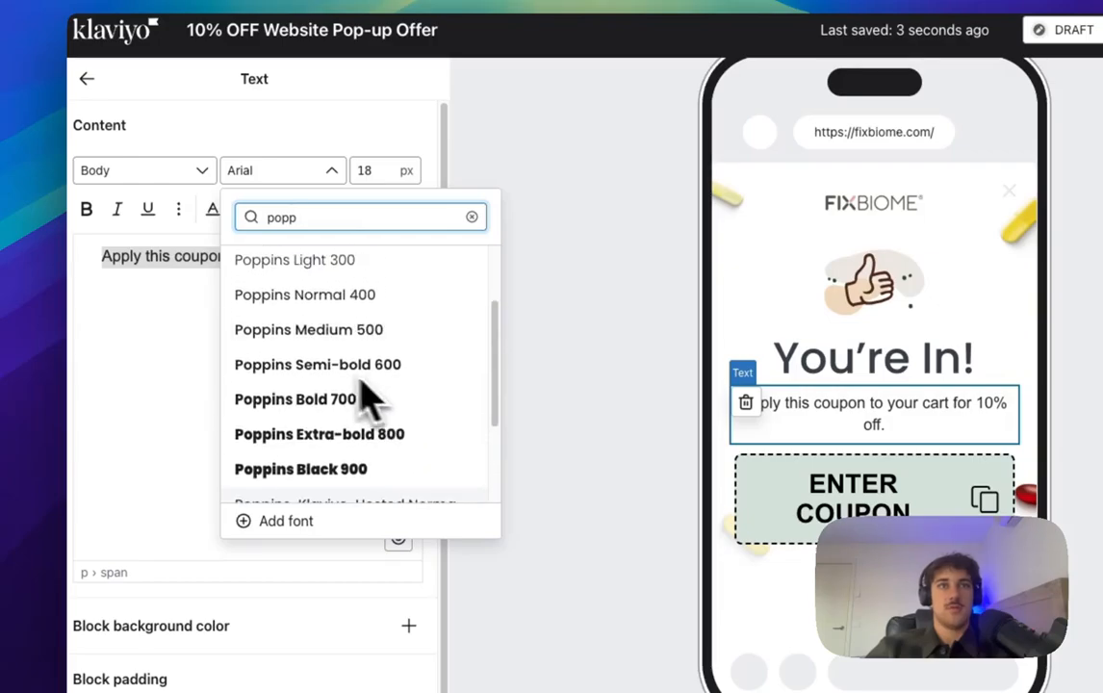
click(353, 297)
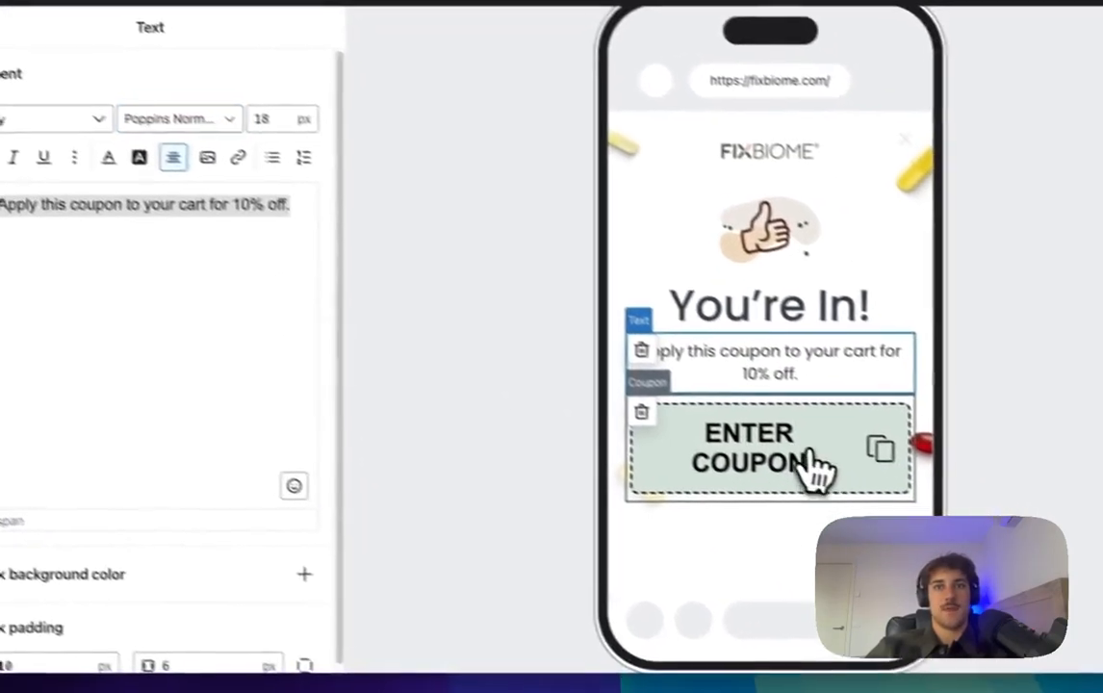
Step: Make the coupon box background white (FFFFFF) with 23 px coupon text
click(917, 513)
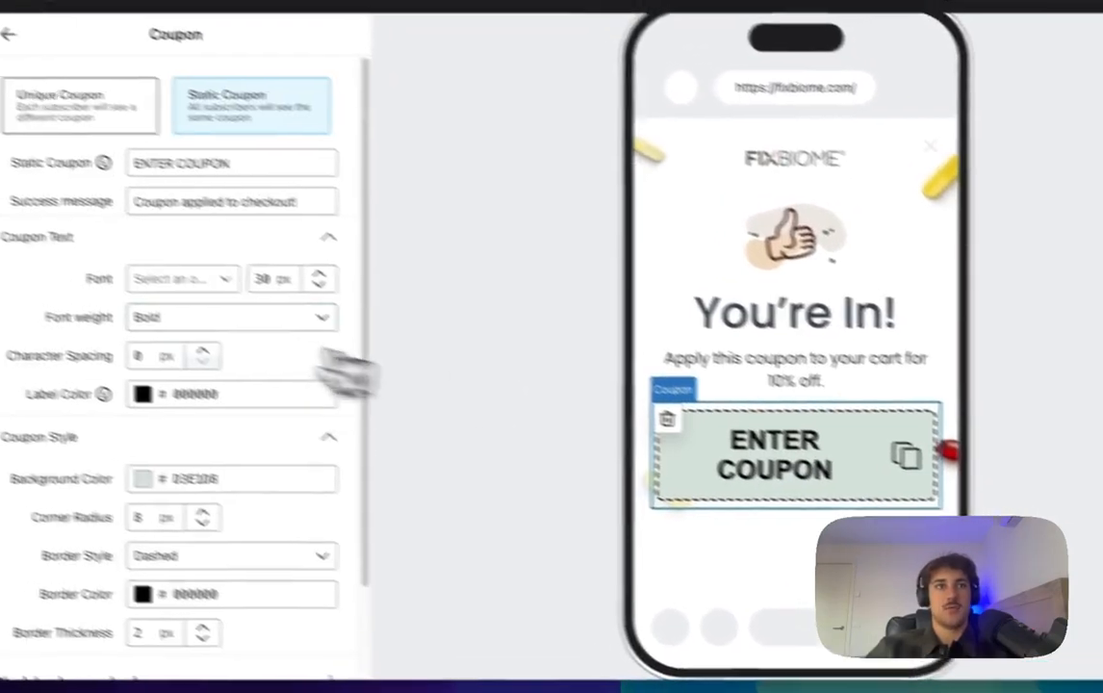
scroll(258, 318, down, 3)
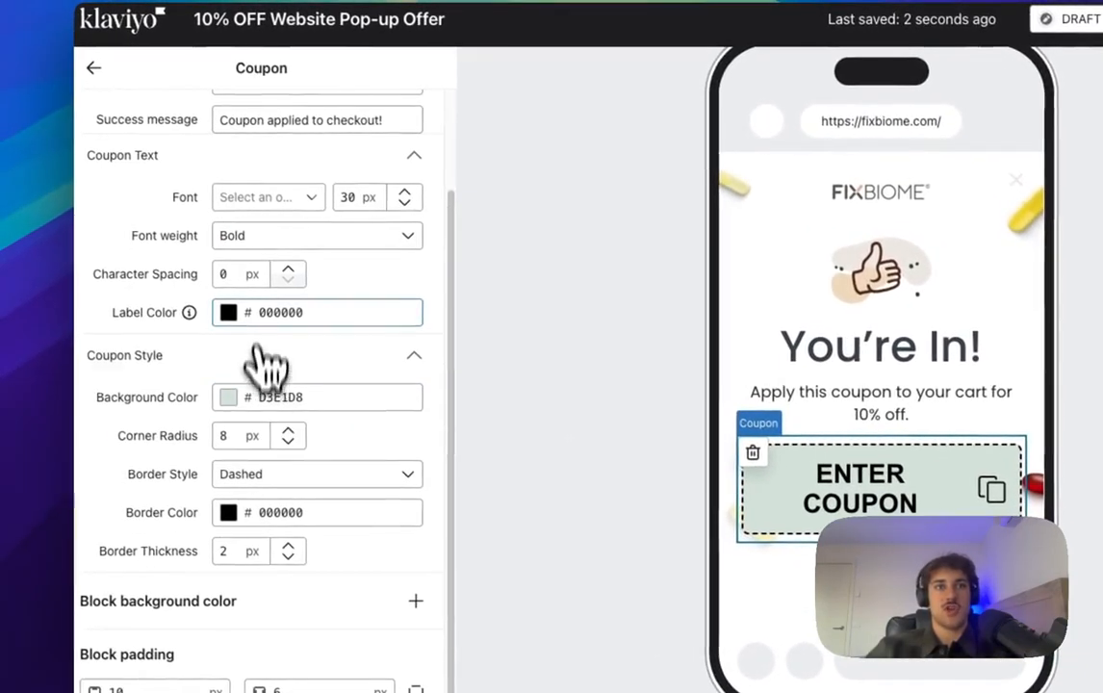
click(273, 395)
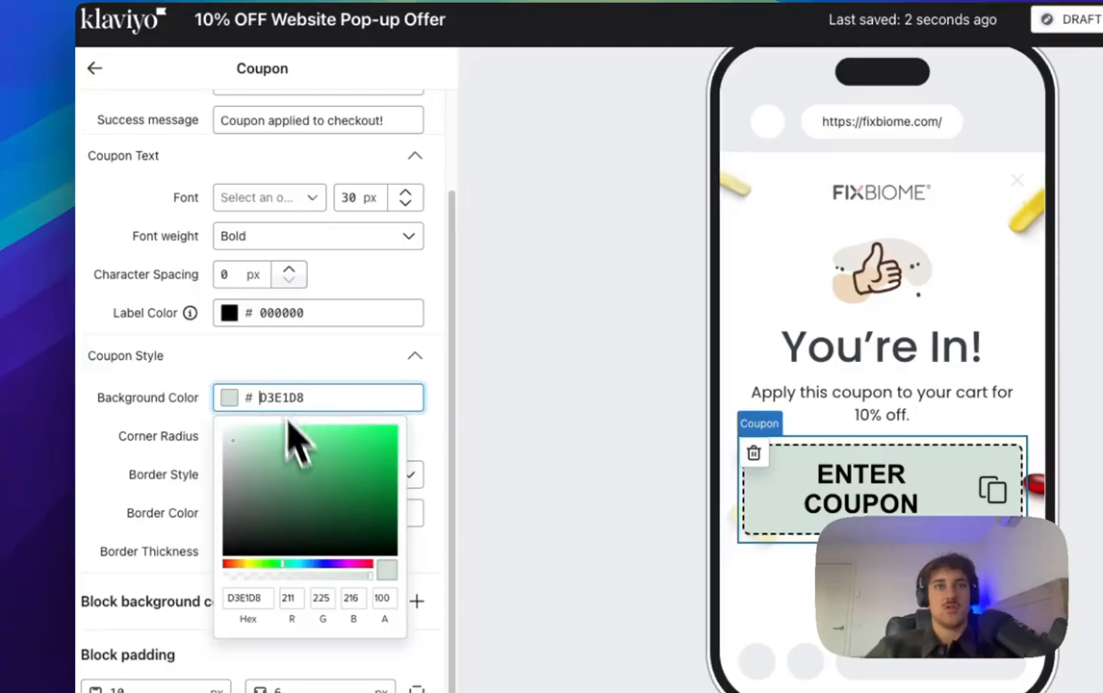
click(227, 440)
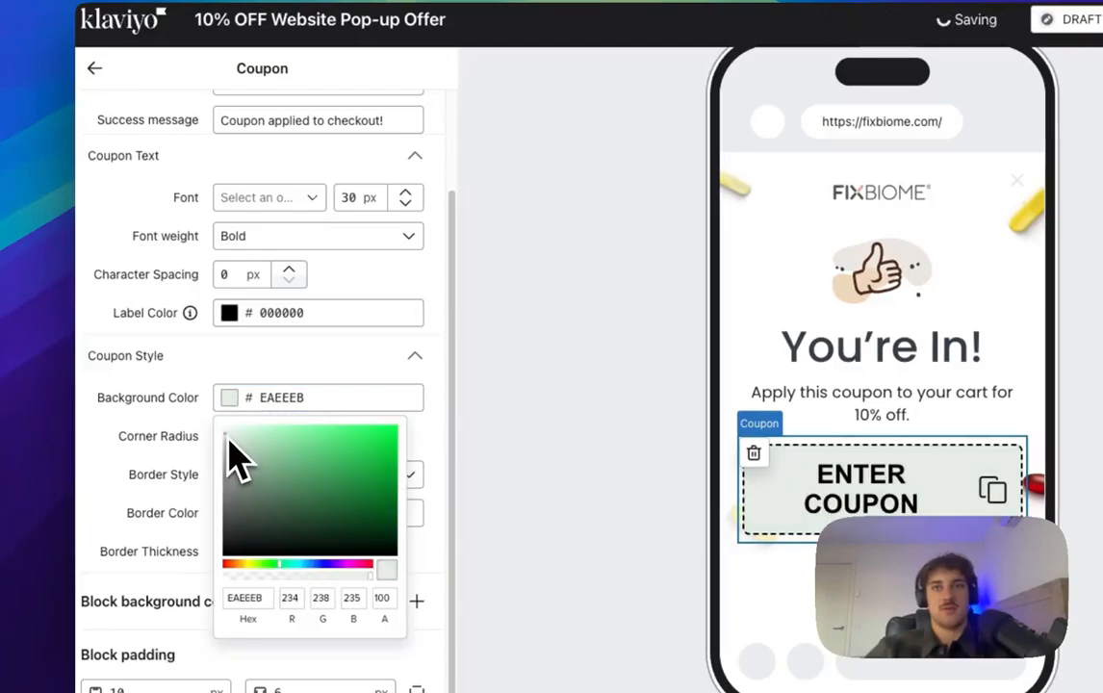
drag(228, 438, 217, 438)
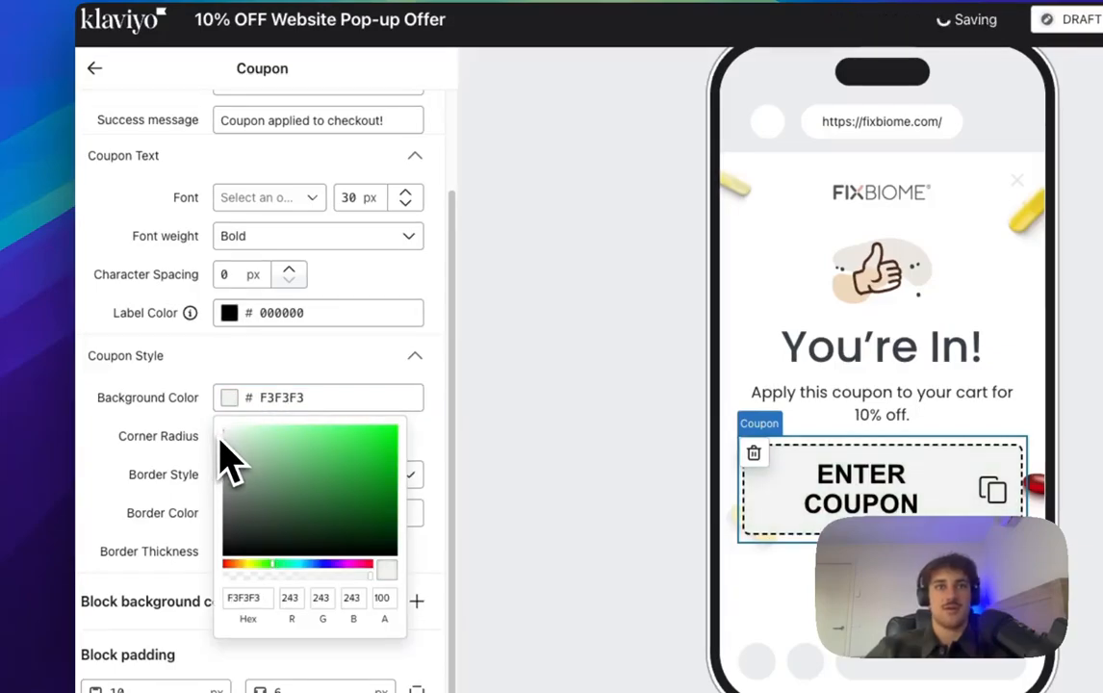
click(221, 430)
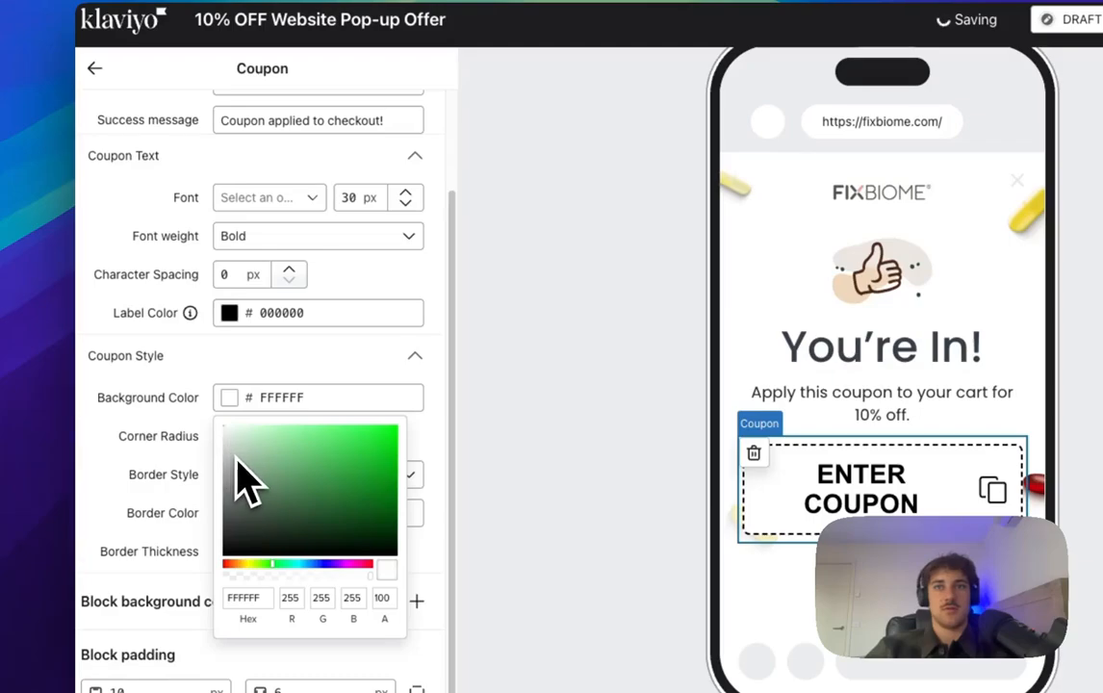
click(405, 203)
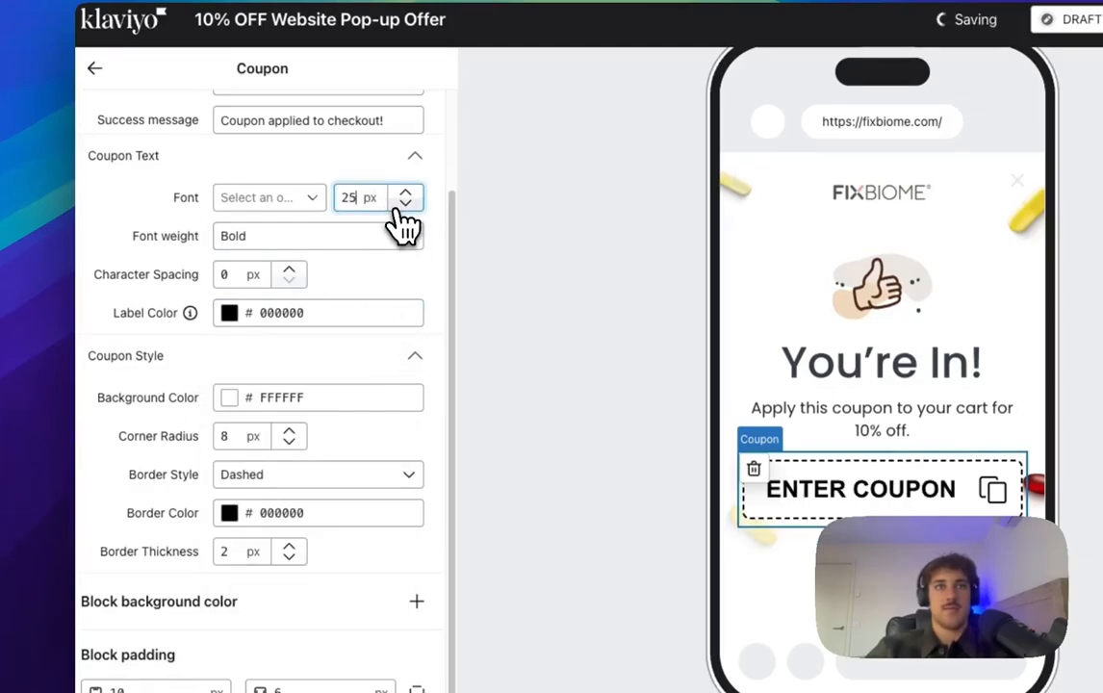
click(405, 204)
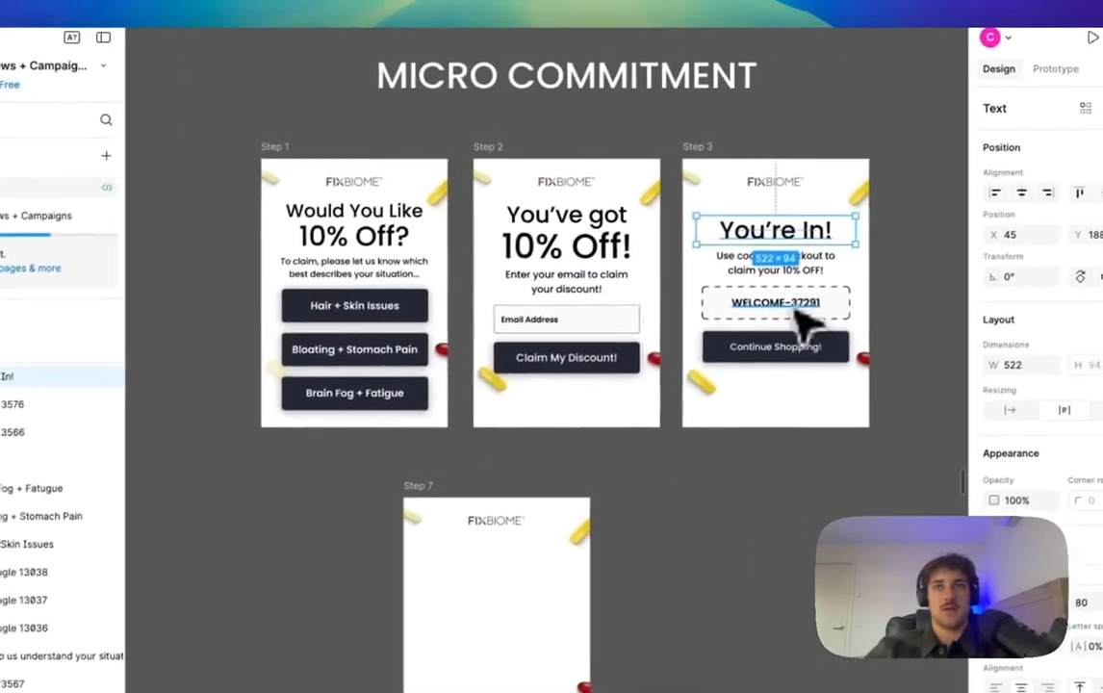
click(849, 276)
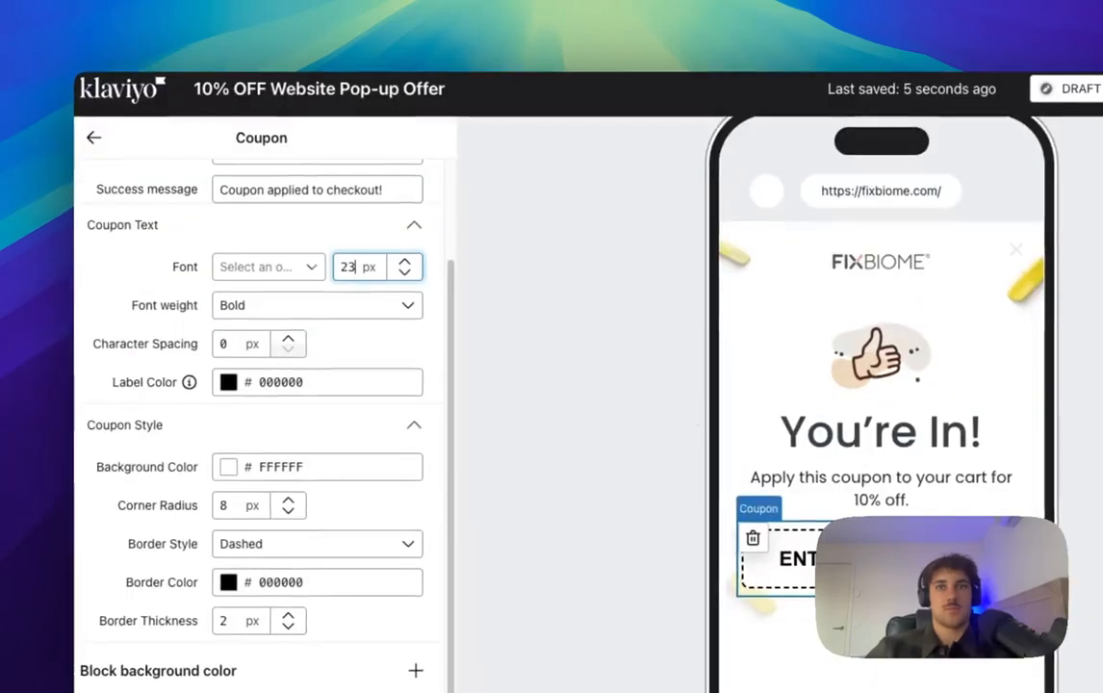
scroll(289, 274, up, 2)
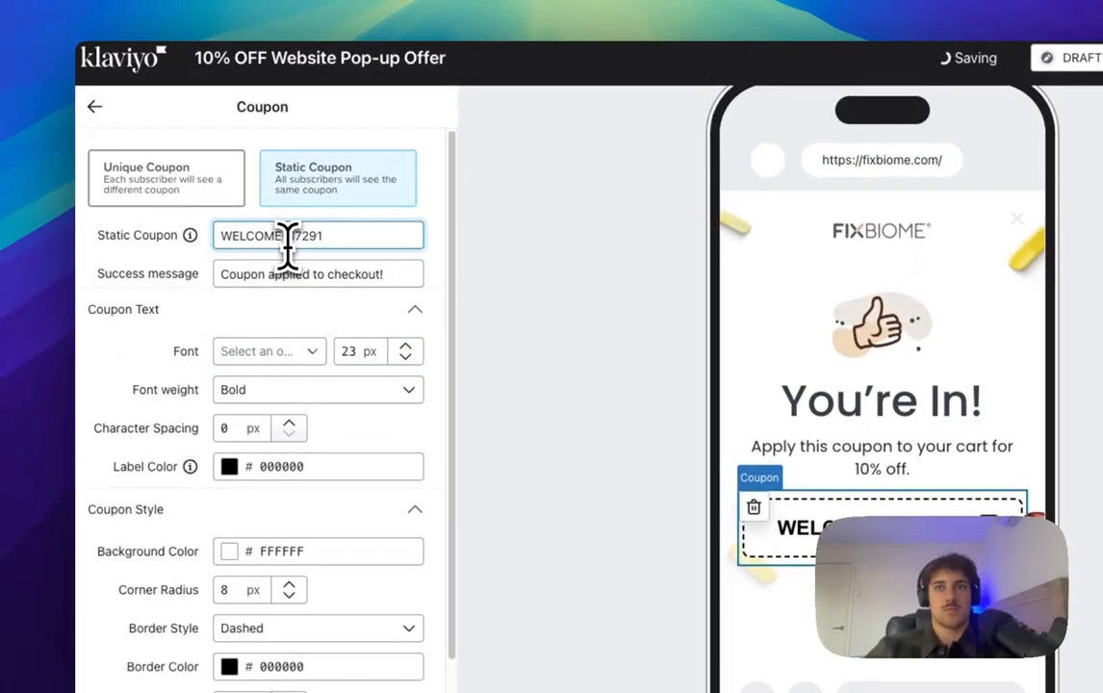
click(94, 107)
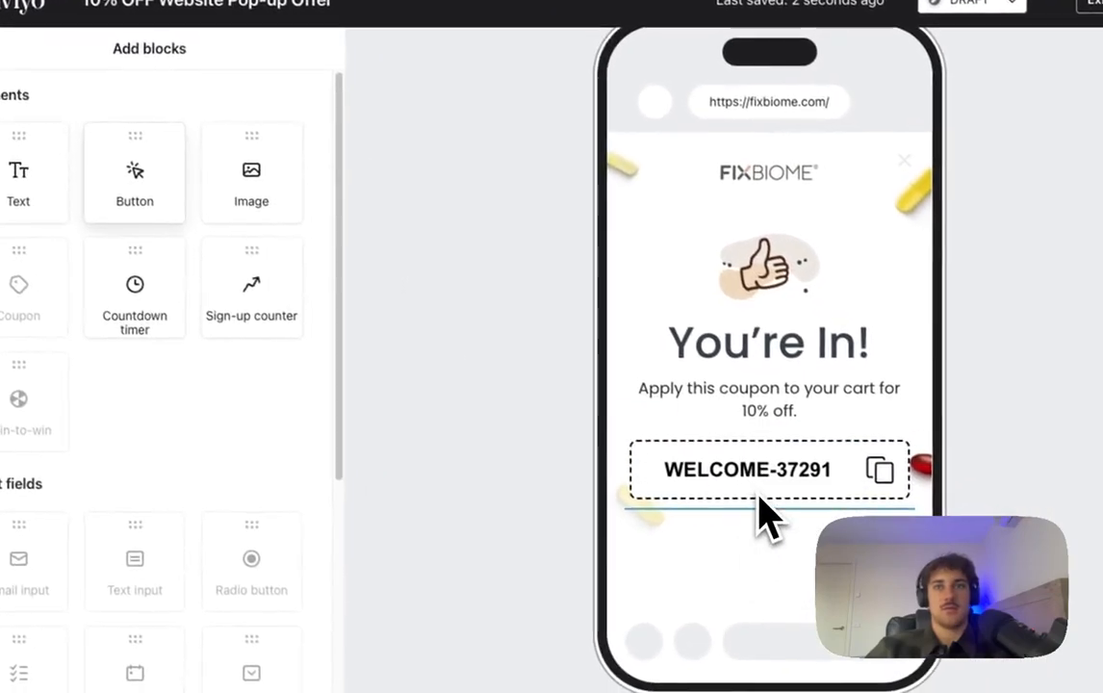
Step: Add a 'Continue Shopping!' button under the coupon with 22 px text and 70 px height
drag(765, 475, 770, 472)
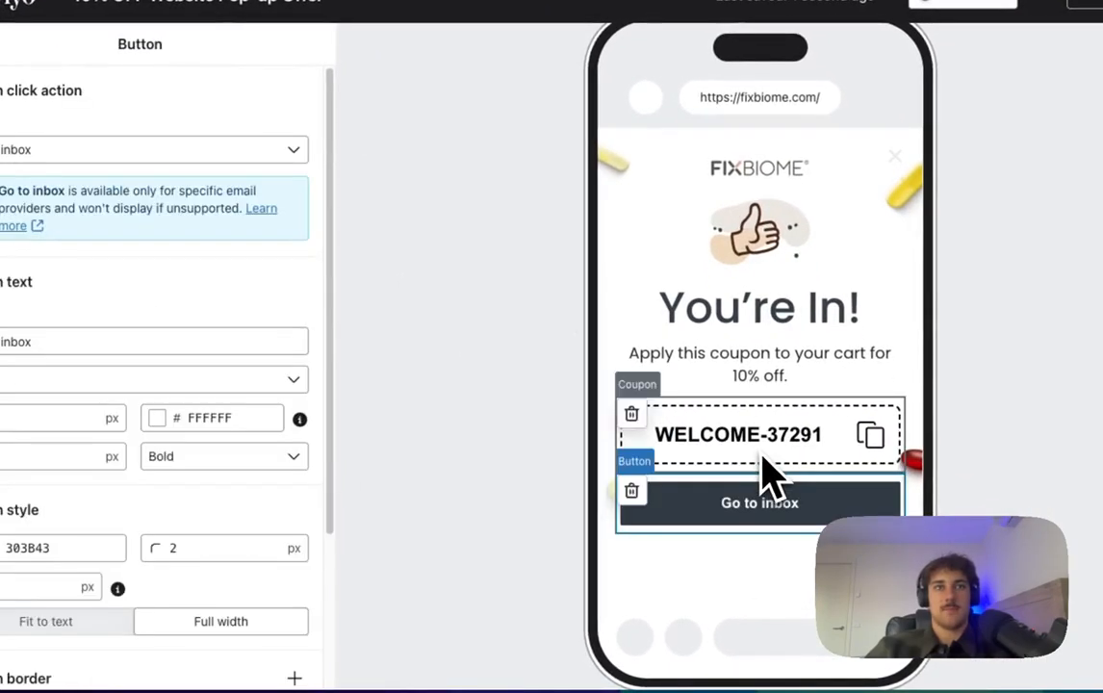
click(149, 375)
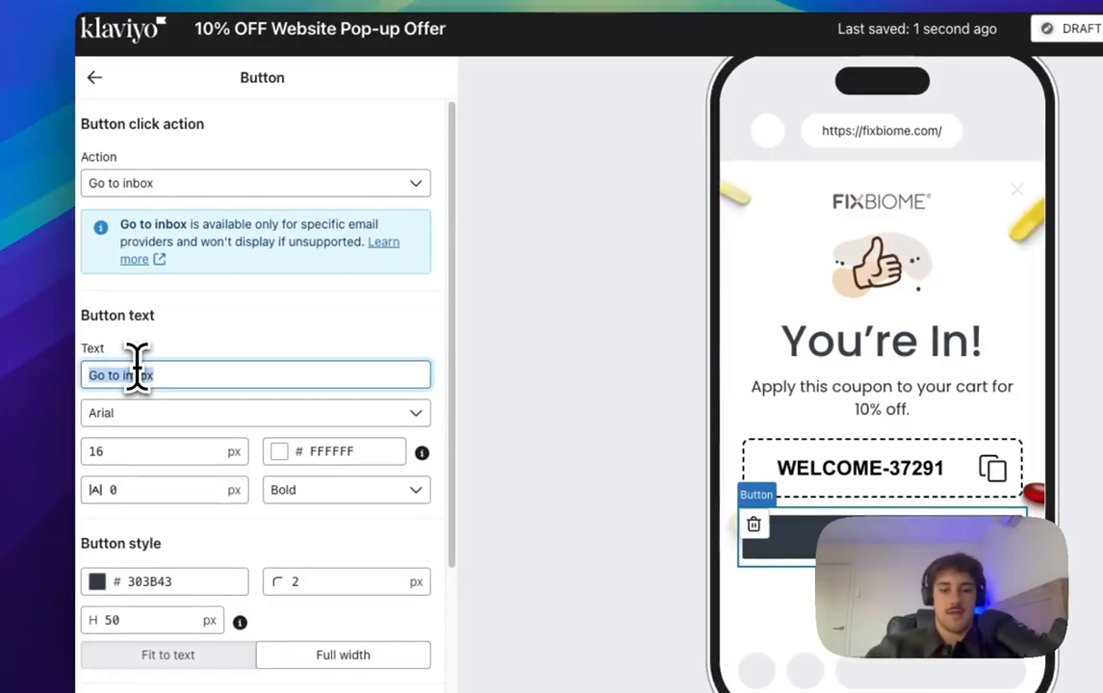
text(nuie S)
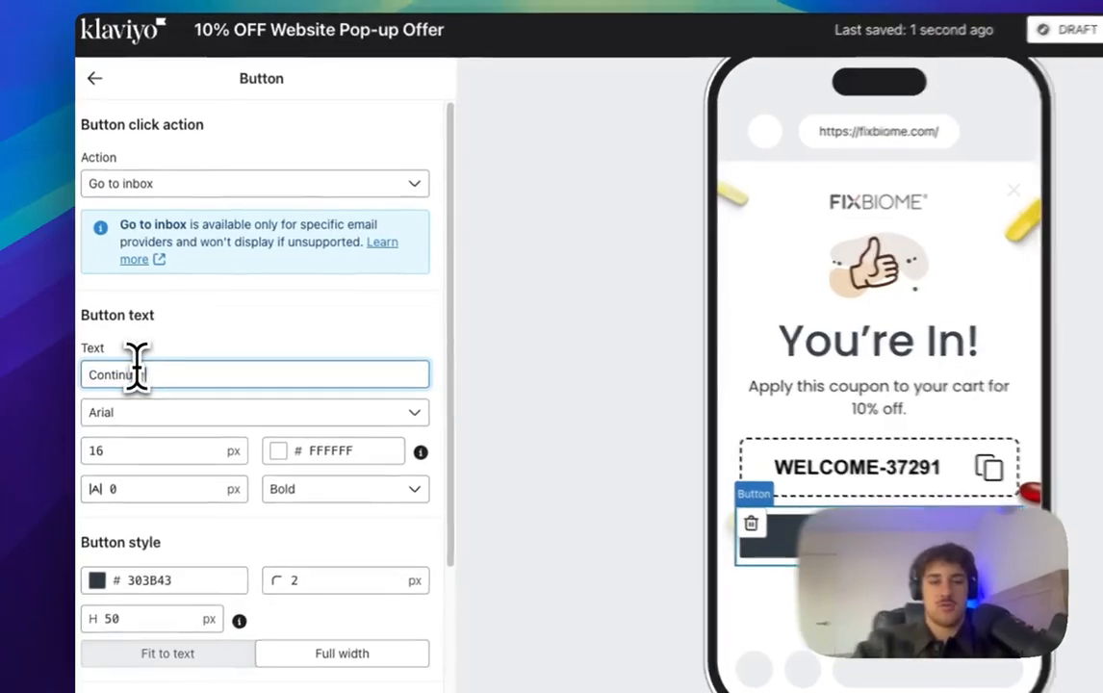
key(BackSpace)
key(BackSpace)
key(BackSpace)
key(BackSpace)
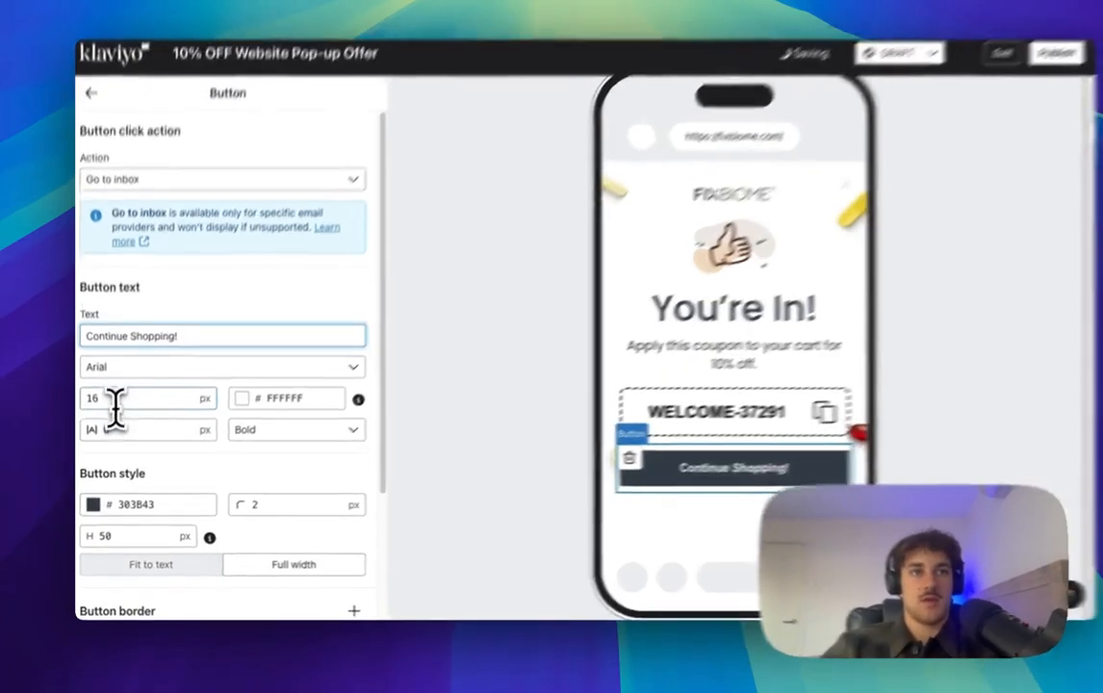
double_click(91, 410)
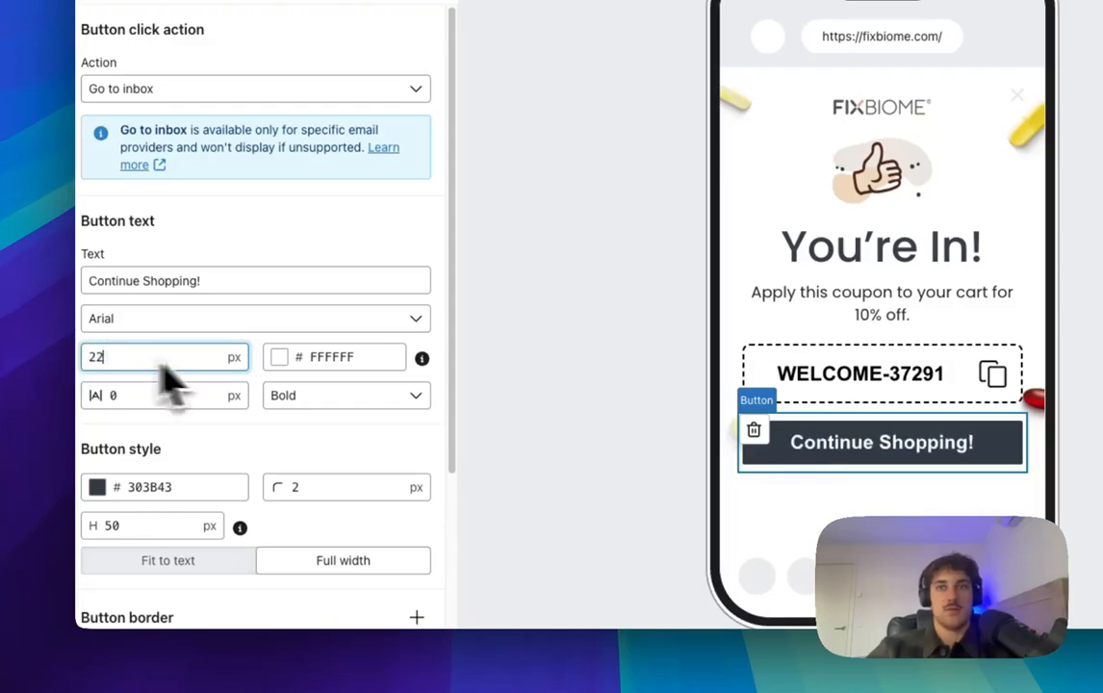
scroll(168, 383, down, 2)
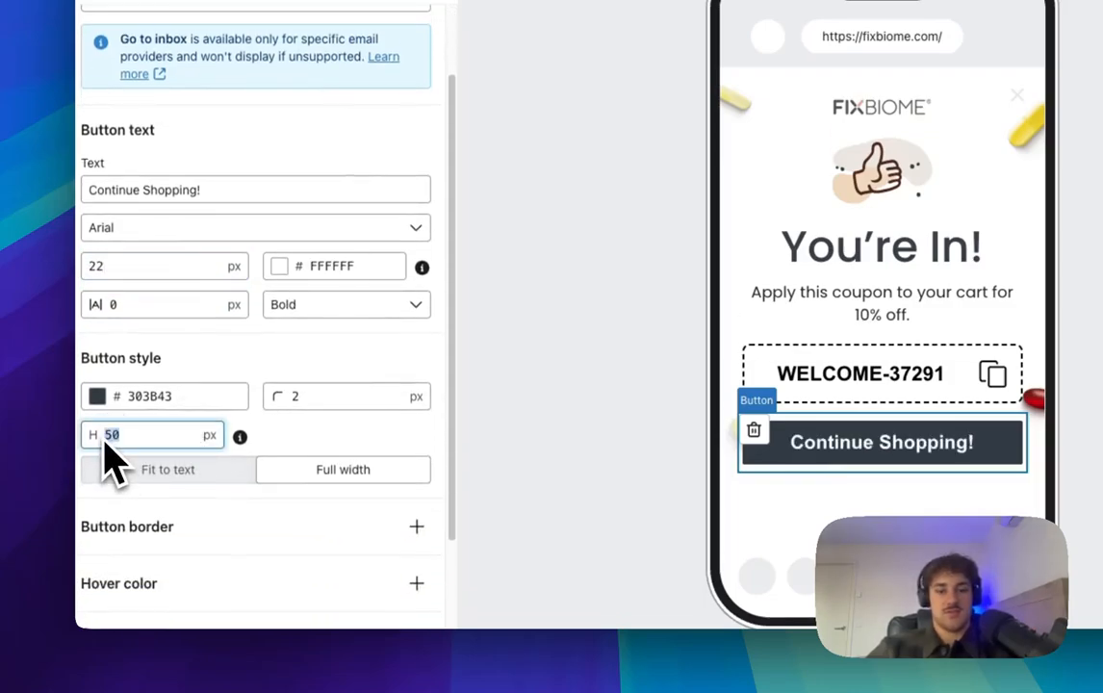
text(60)
key(BackSpace)
key(BackSpace)
text(87)
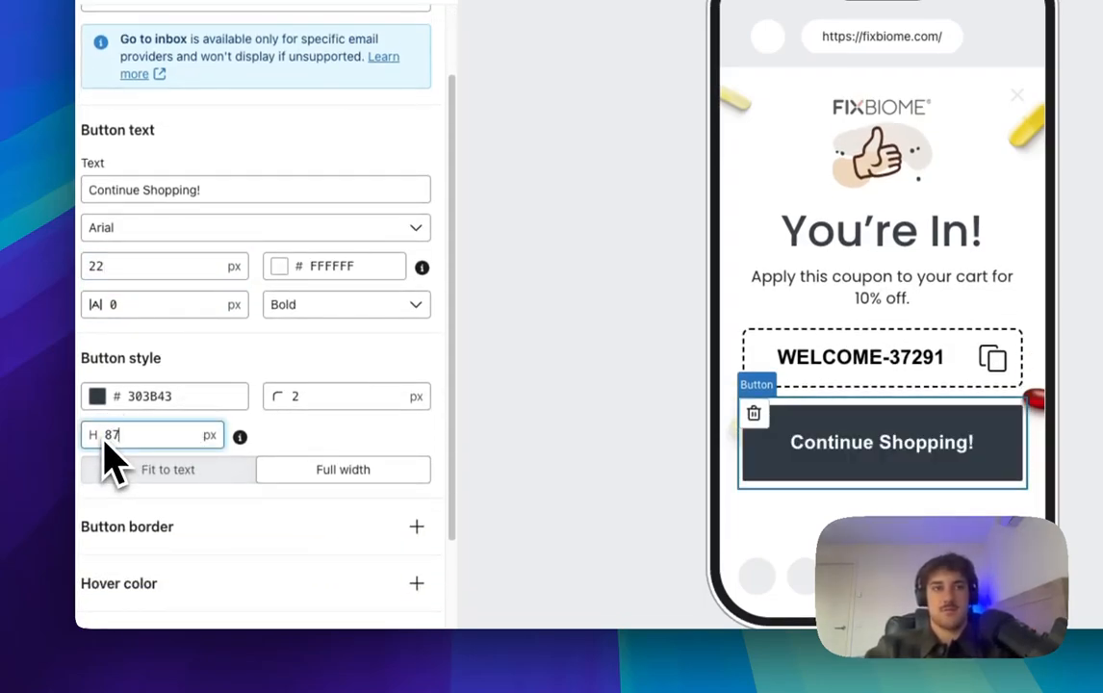
key(BackSpace)
key(BackSpace)
text(70)
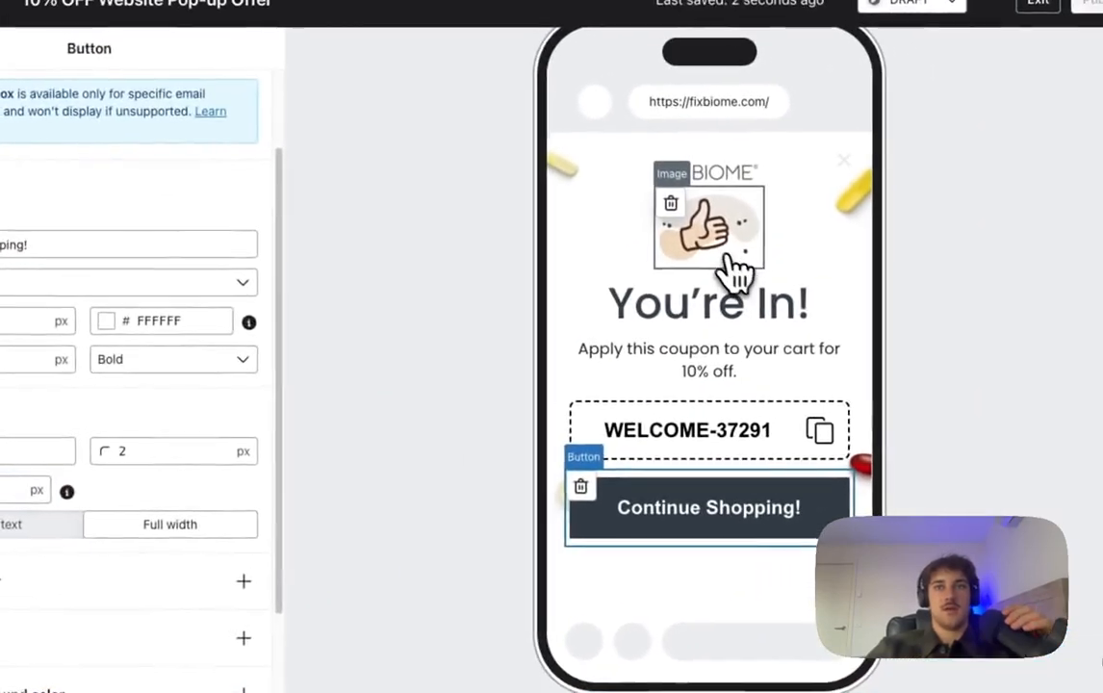
click(888, 172)
Step: Delete the thumbs-up image block from the success step
click(844, 138)
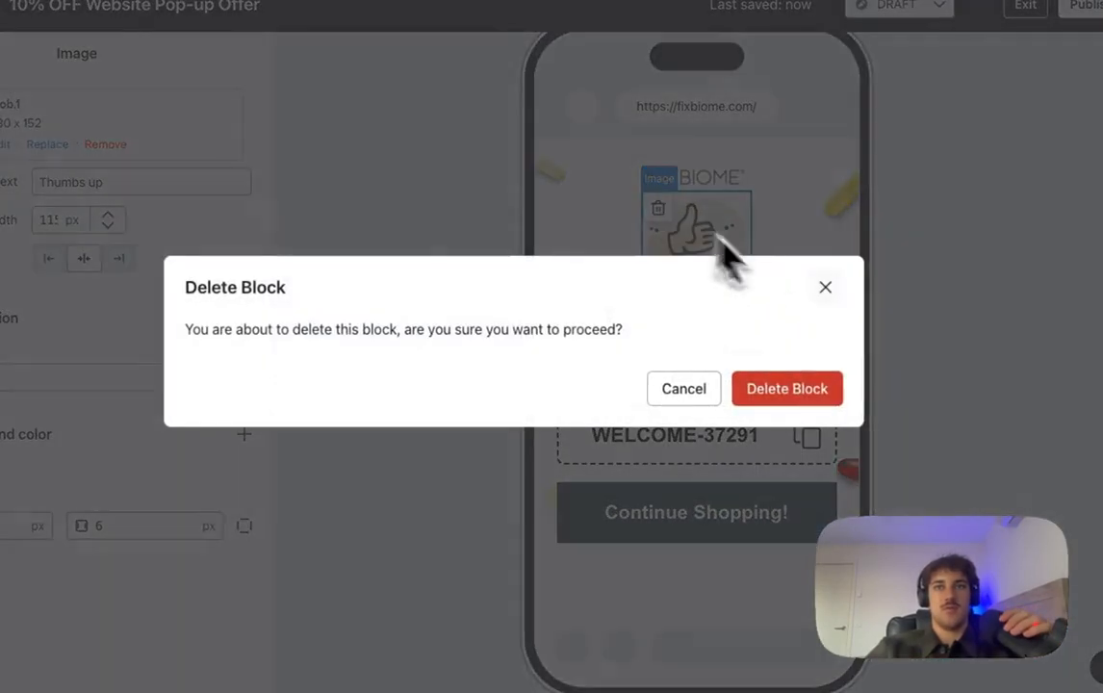
click(800, 396)
scroll(768, 443, down, 2)
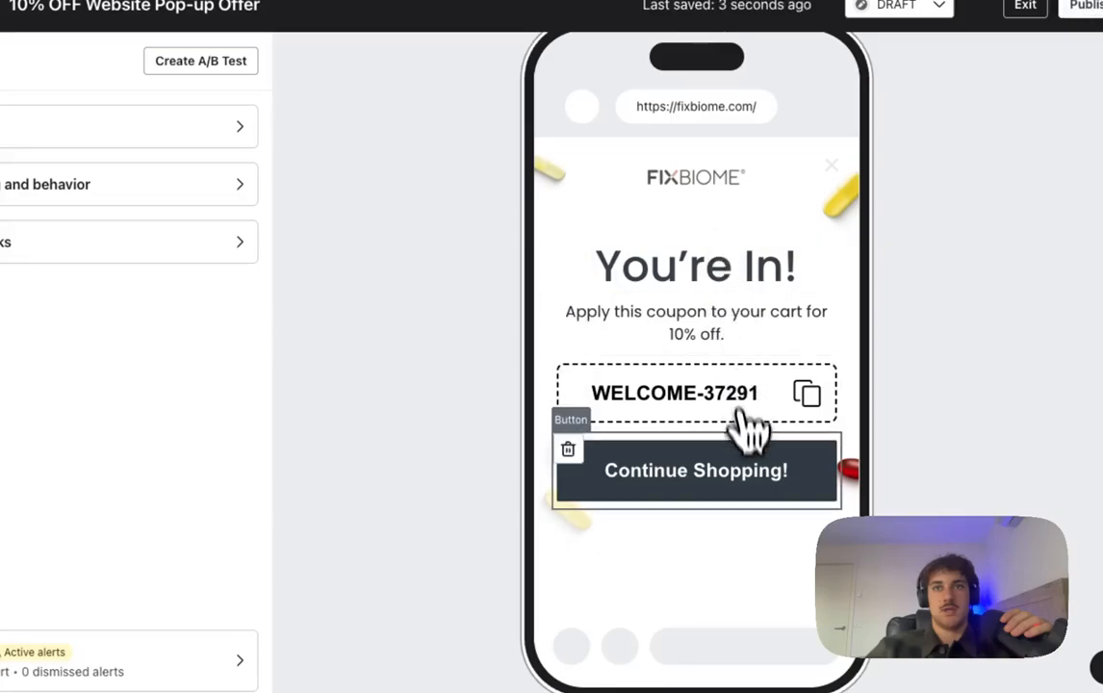
Step: Set the Continue Shopping! button text to Poppins Normal 400 at normal weight
click(739, 448)
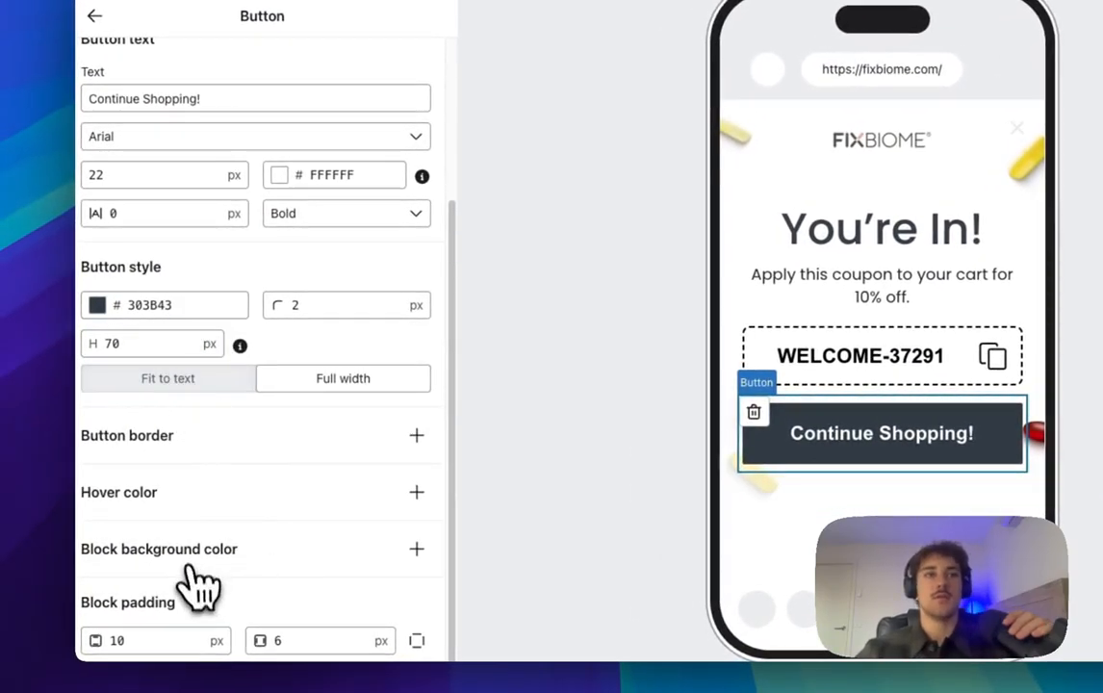
click(142, 137)
scroll(145, 439, up, 3)
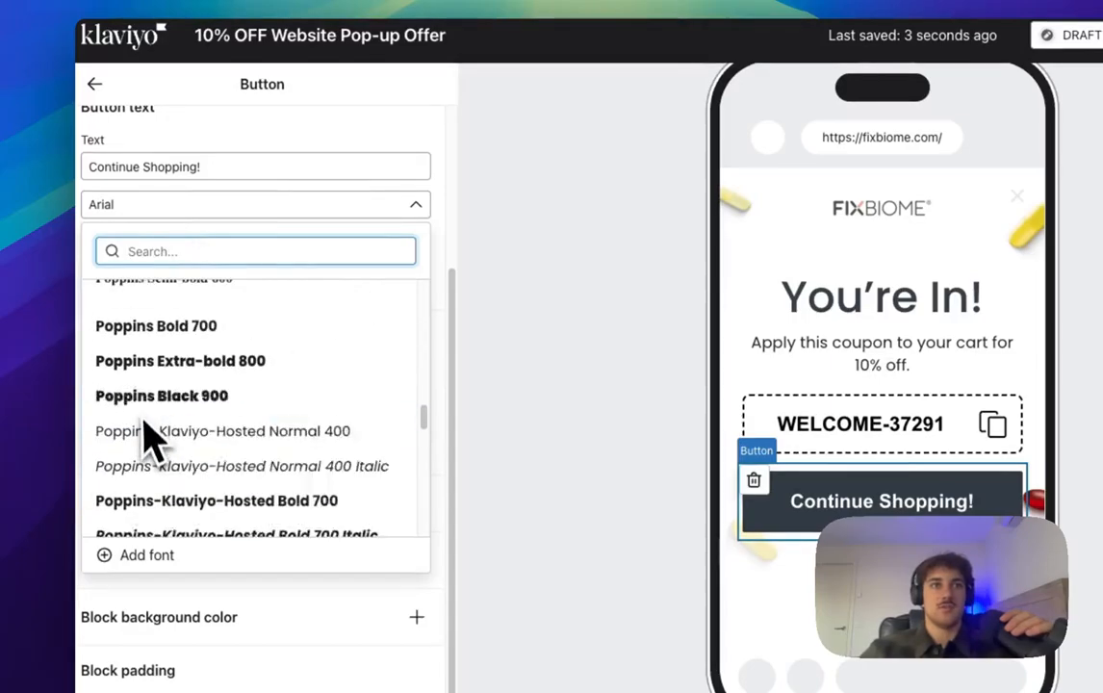
scroll(149, 438, up, 3)
click(229, 289)
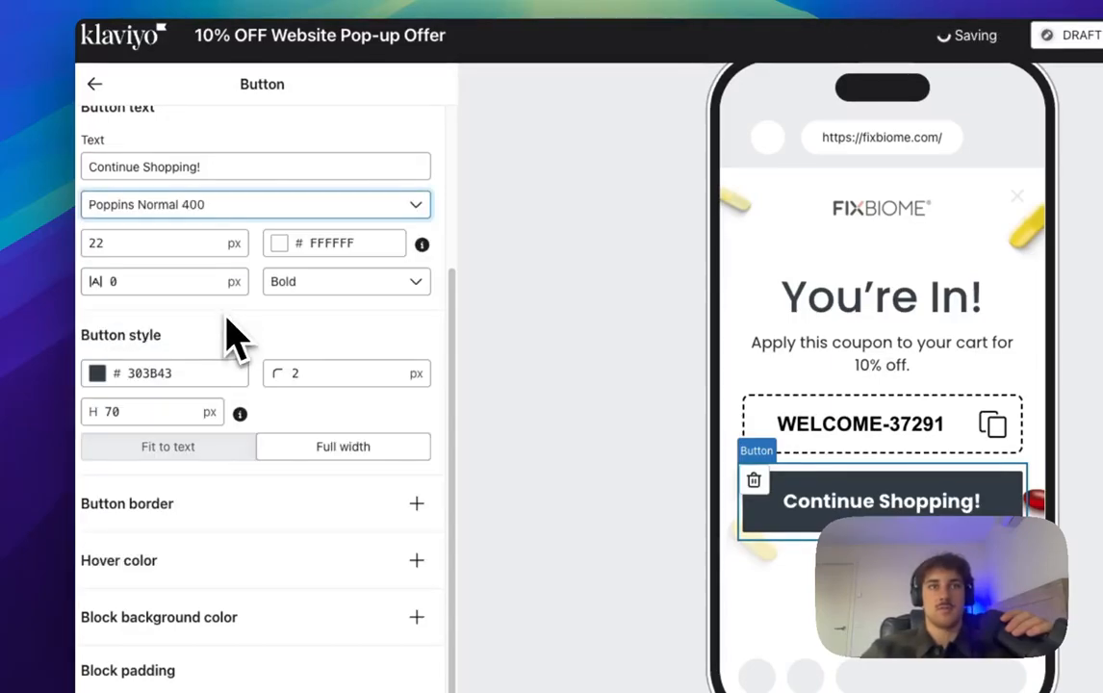
click(338, 281)
click(353, 354)
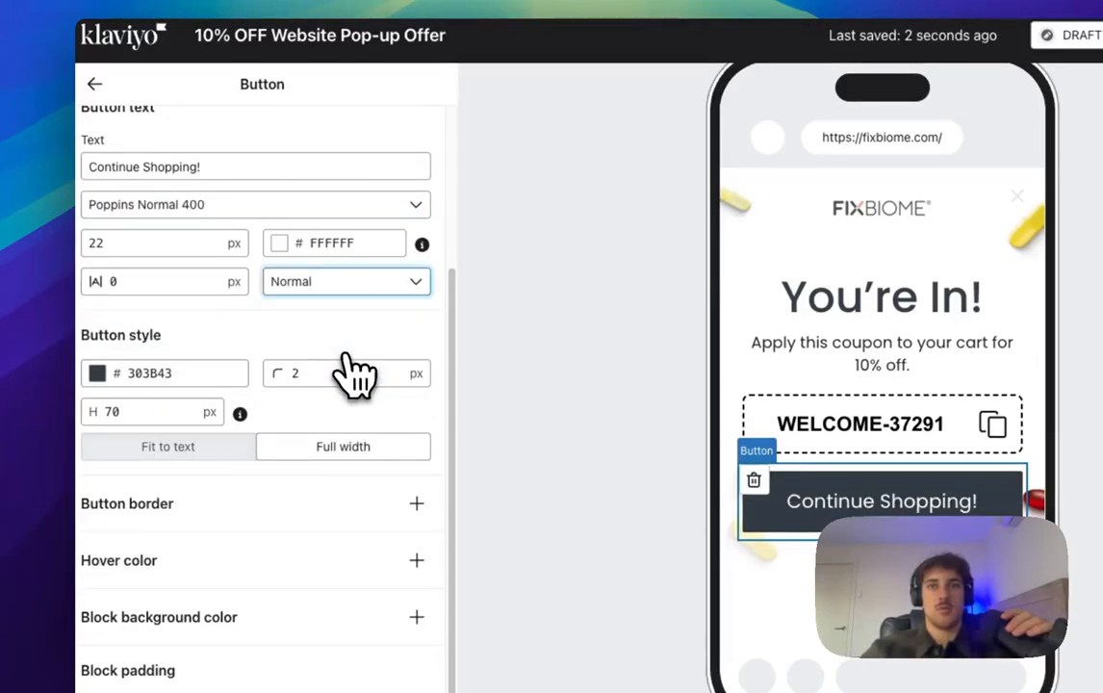
click(890, 410)
click(775, 318)
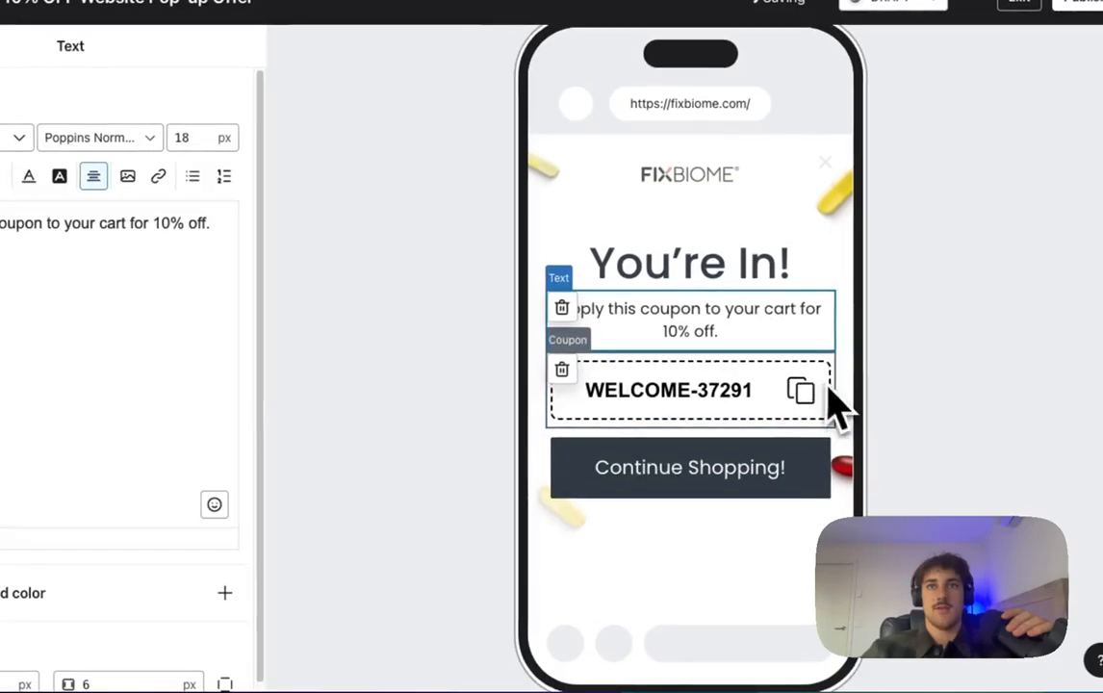
click(718, 266)
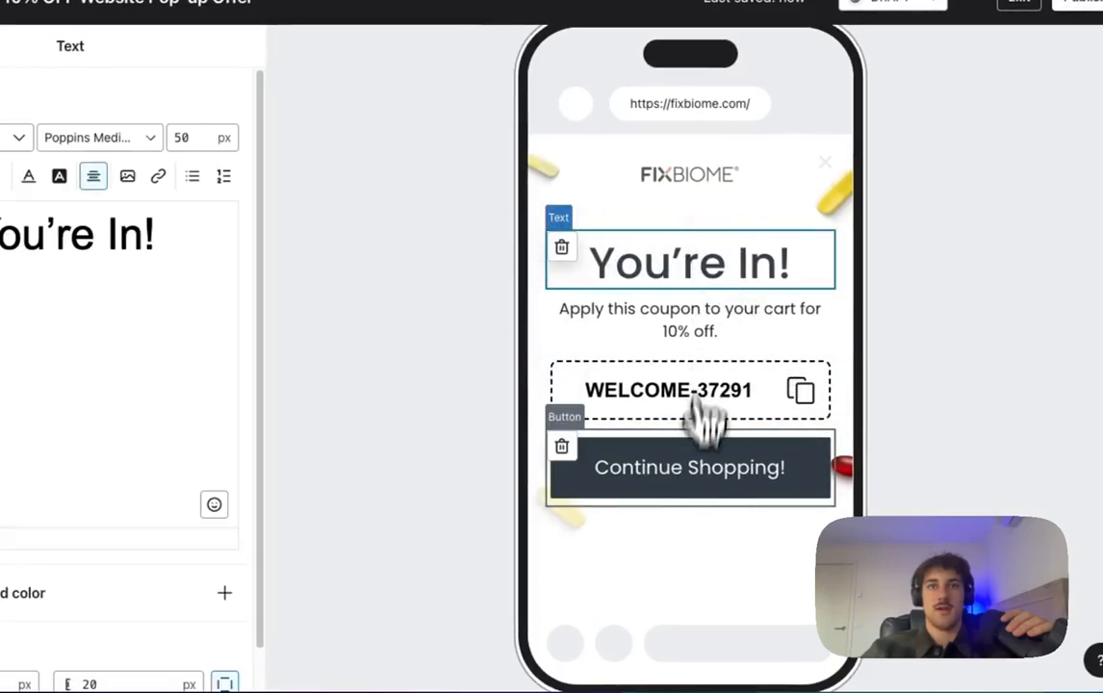
Step: Give the Continue Shopping! button block 60 px of bottom padding
click(698, 481)
scroll(125, 558, down, 4)
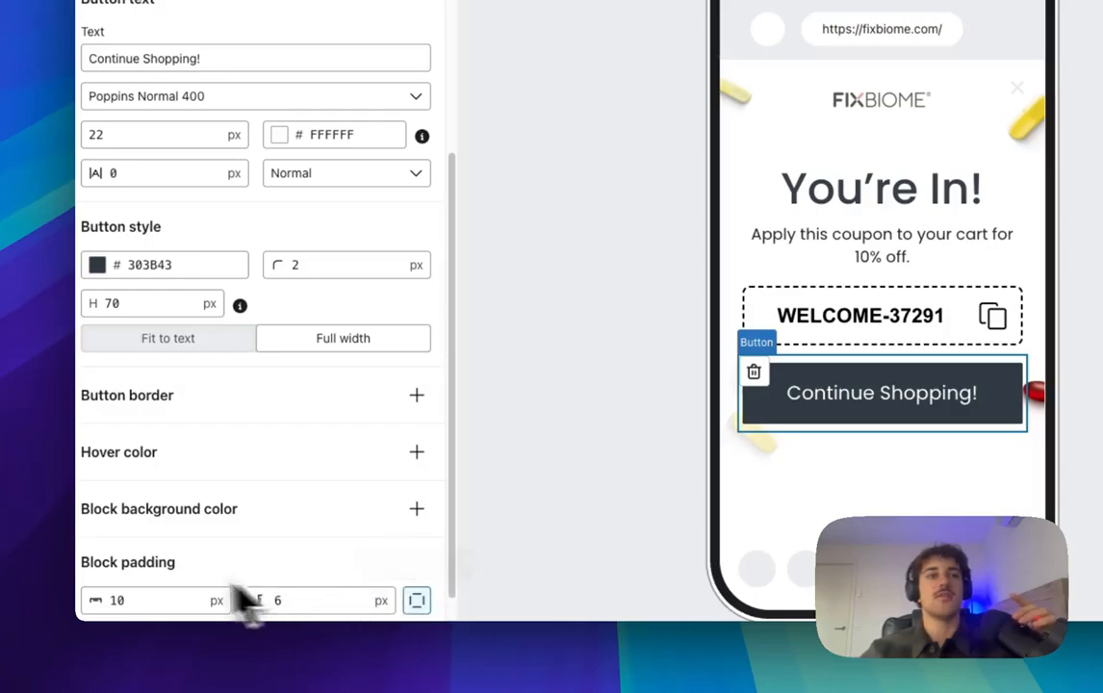
scroll(193, 601, down, 1)
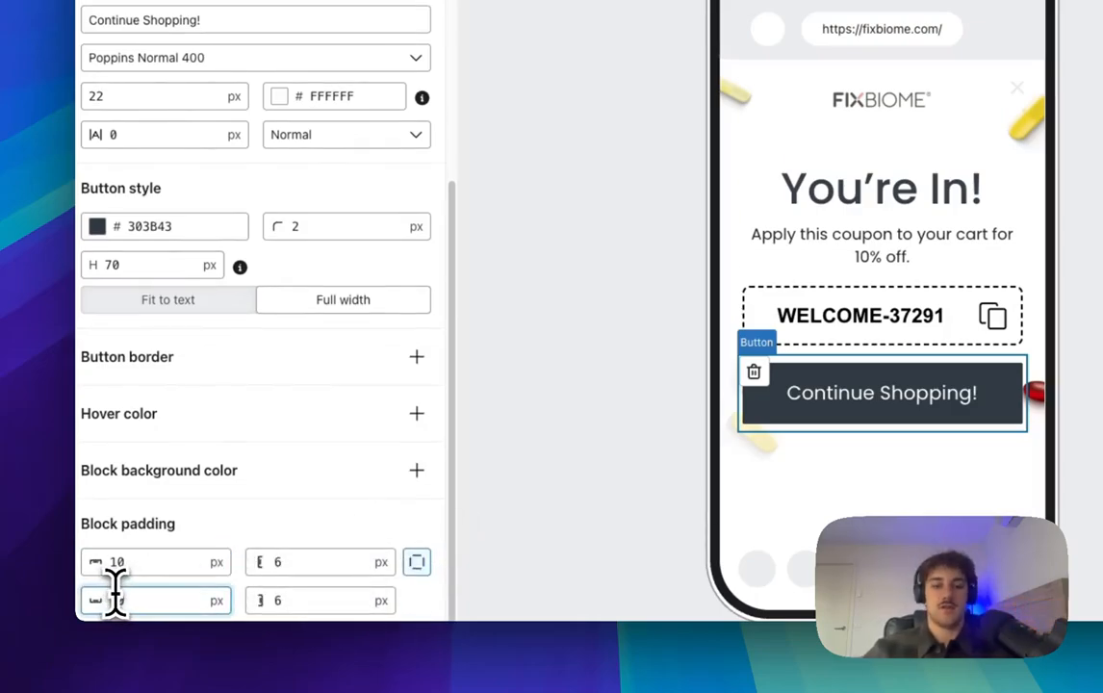
text(60)
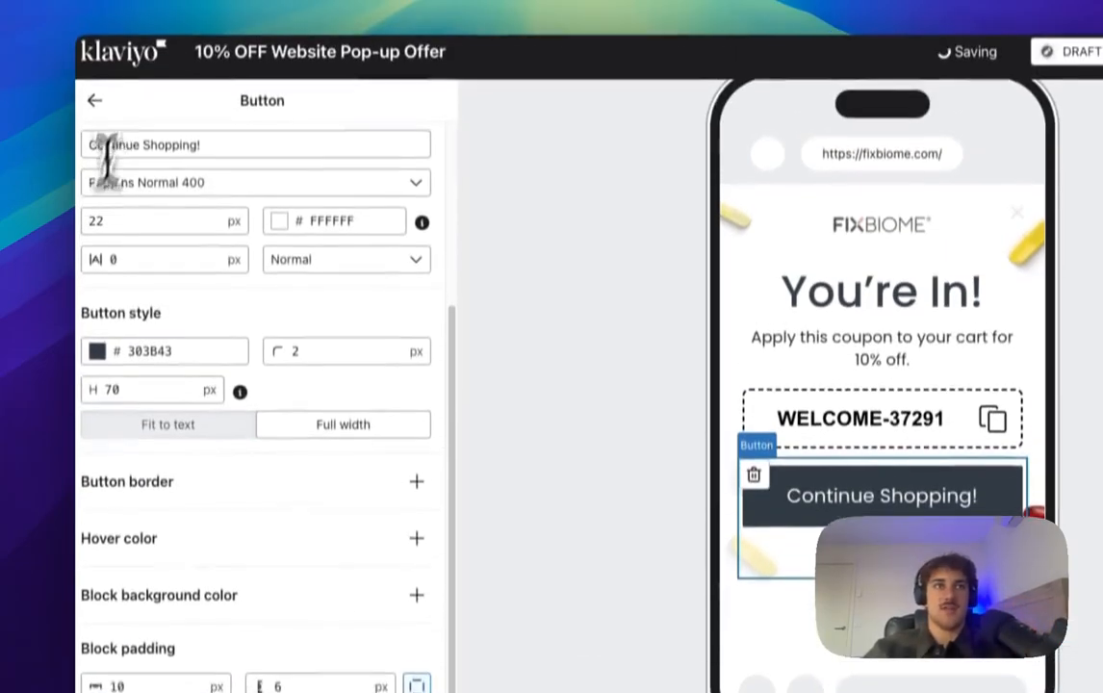
click(96, 135)
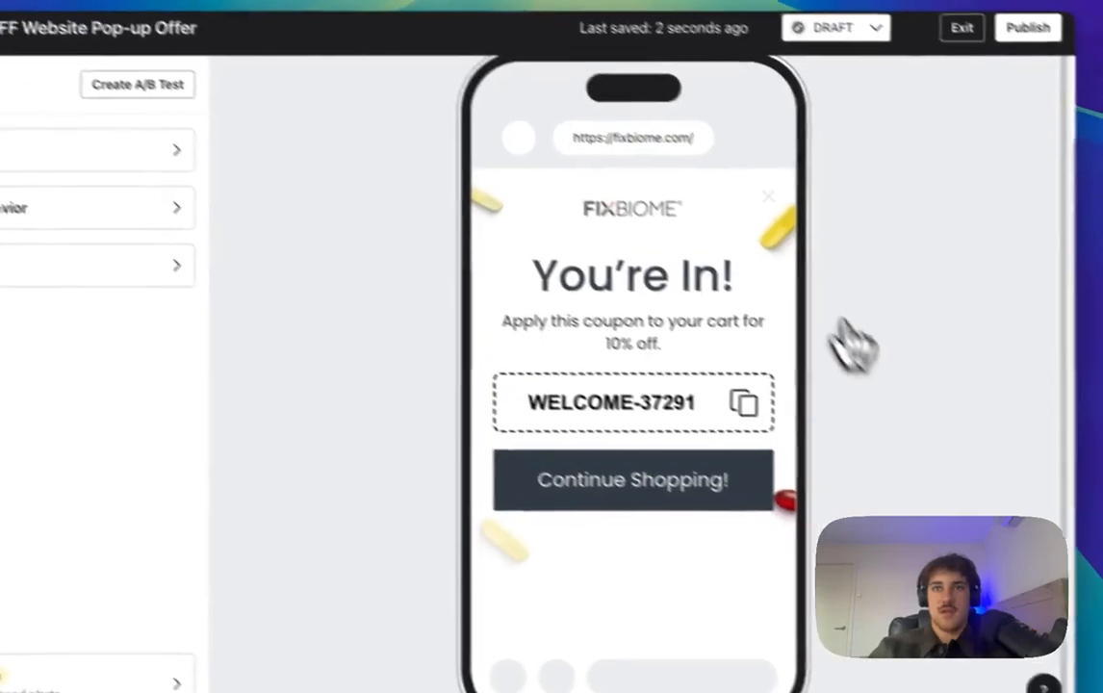
scroll(962, 414, up, 2)
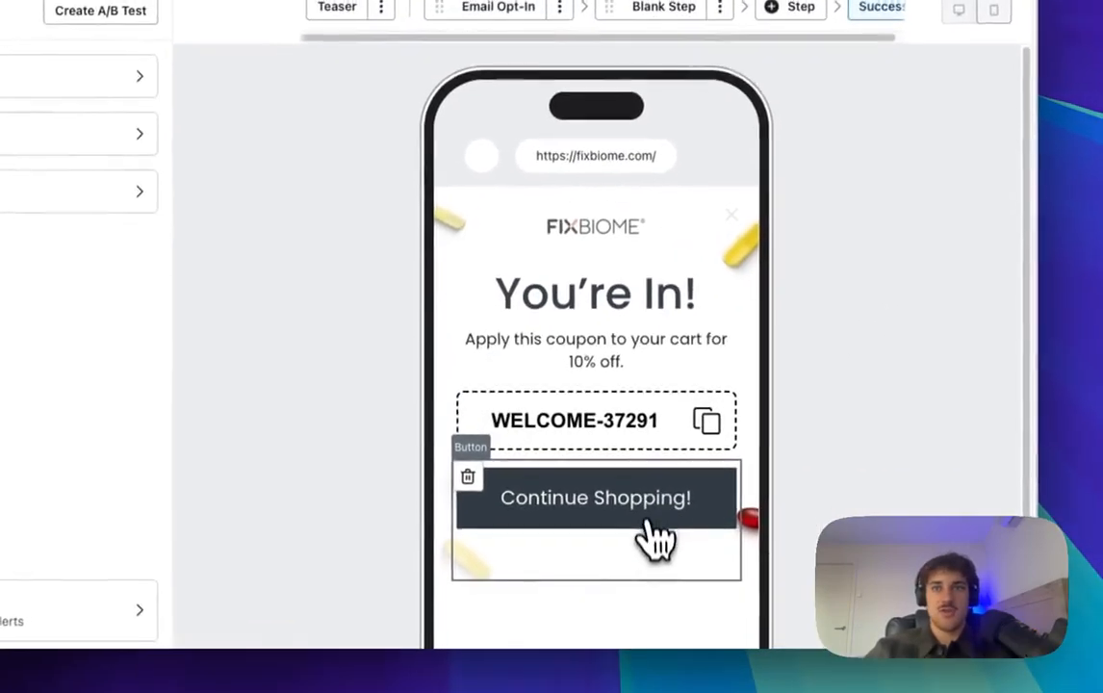
click(645, 553)
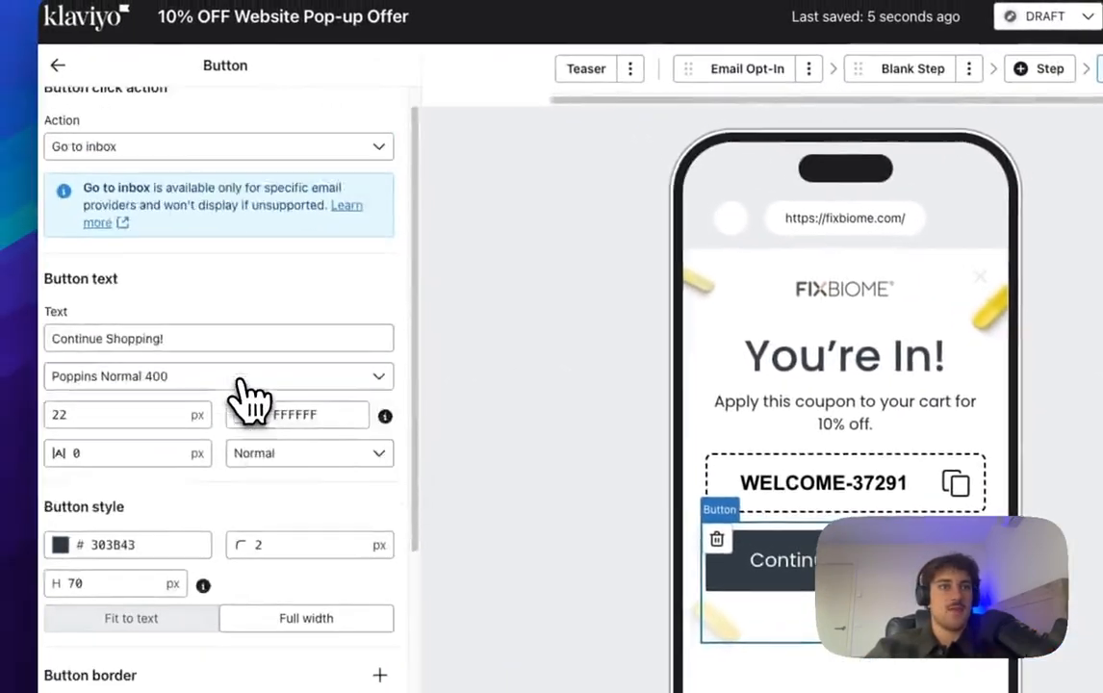
scroll(250, 397, down, 3)
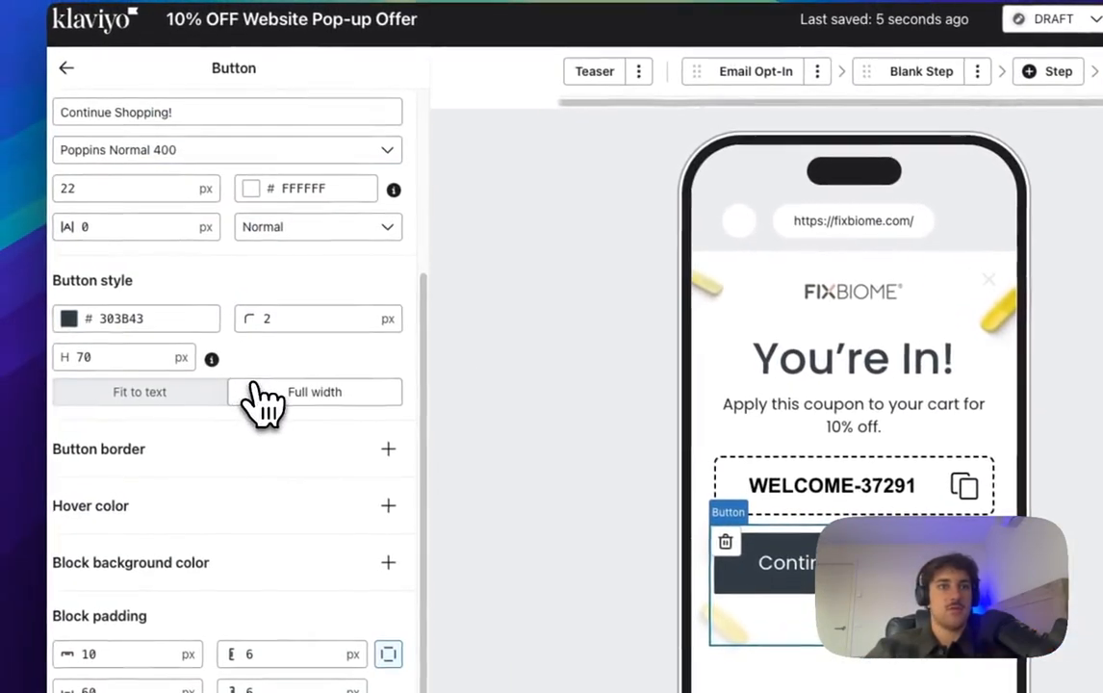
scroll(259, 399, up, 3)
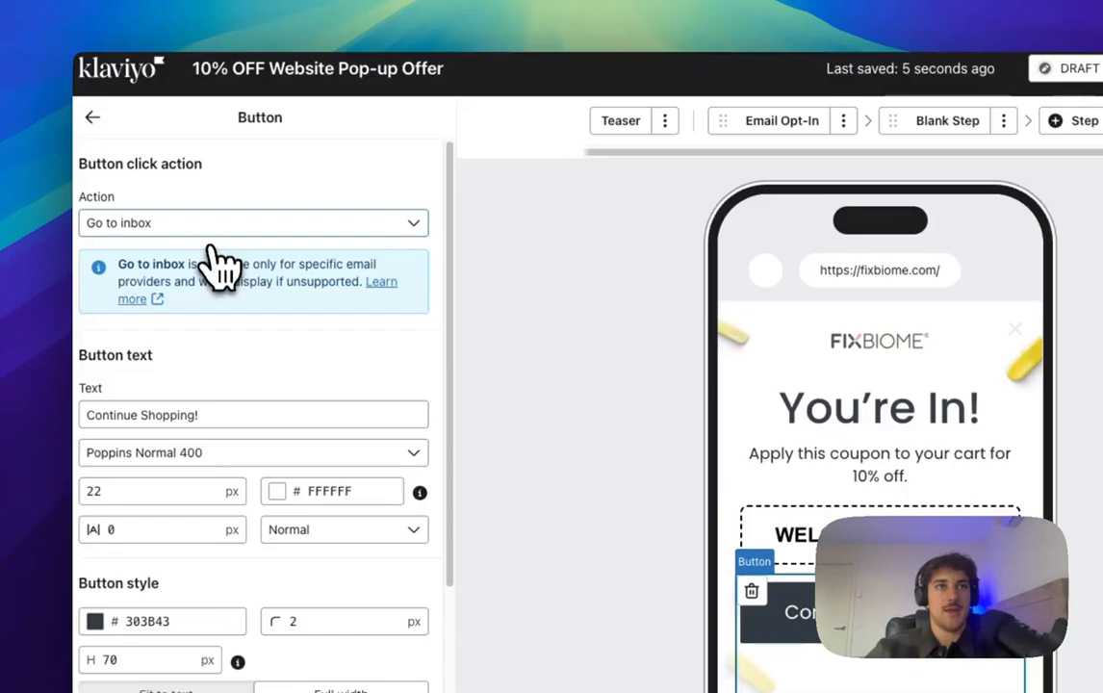
click(197, 227)
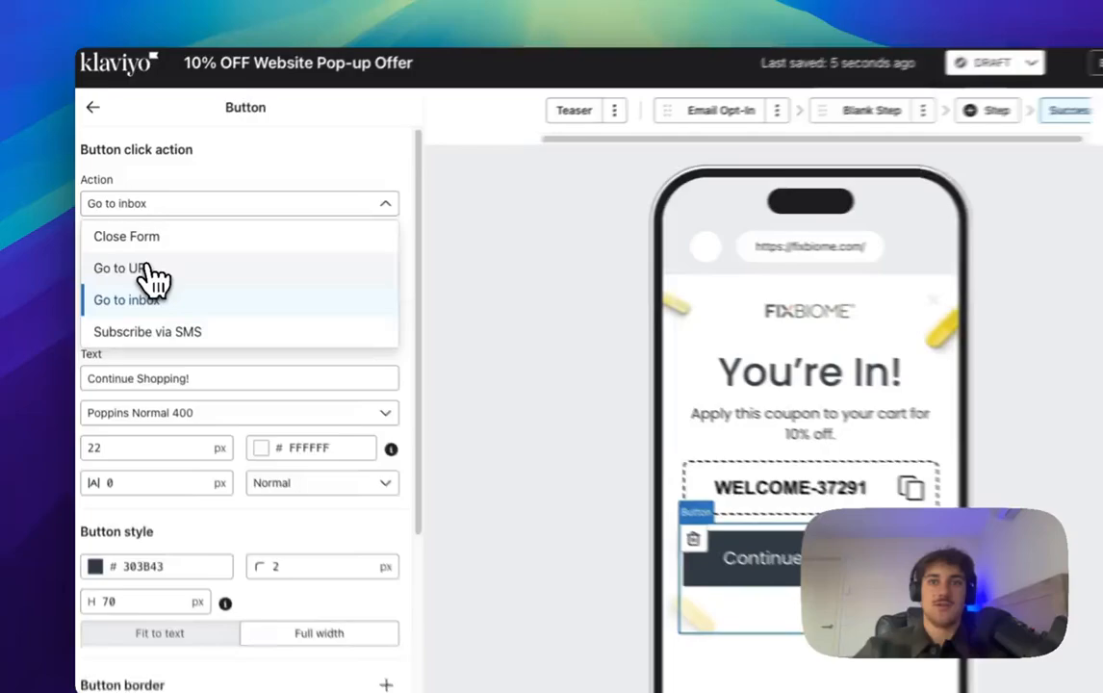
Step: Set the Continue Shopping! button's click action to Close Form instead of a URL
click(133, 260)
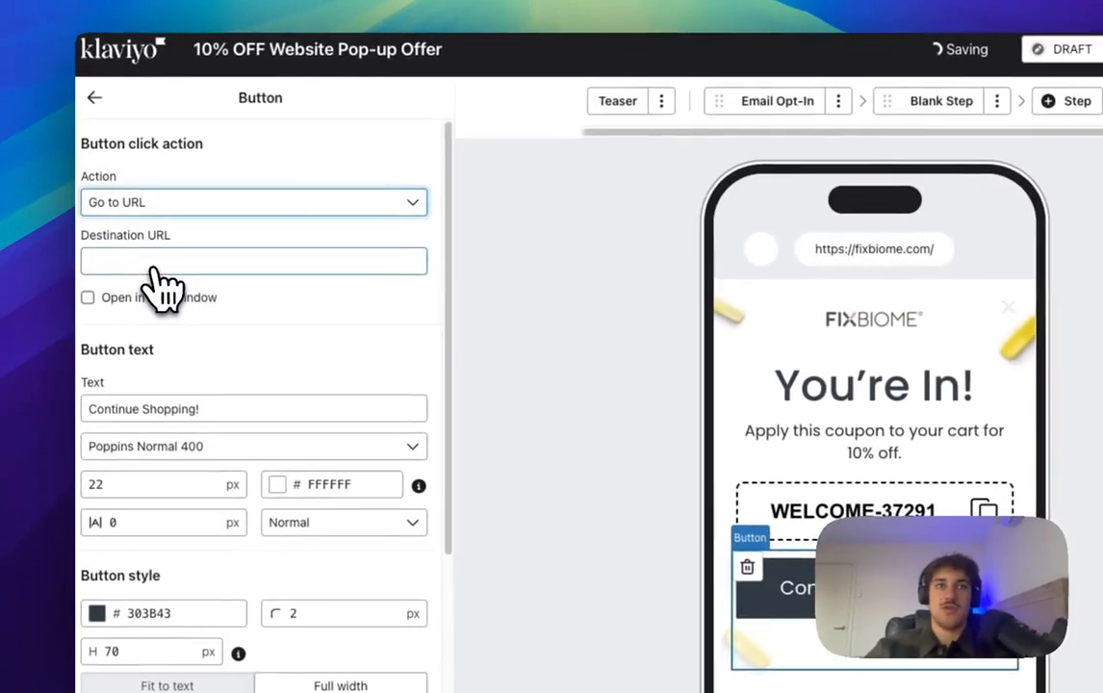
click(156, 251)
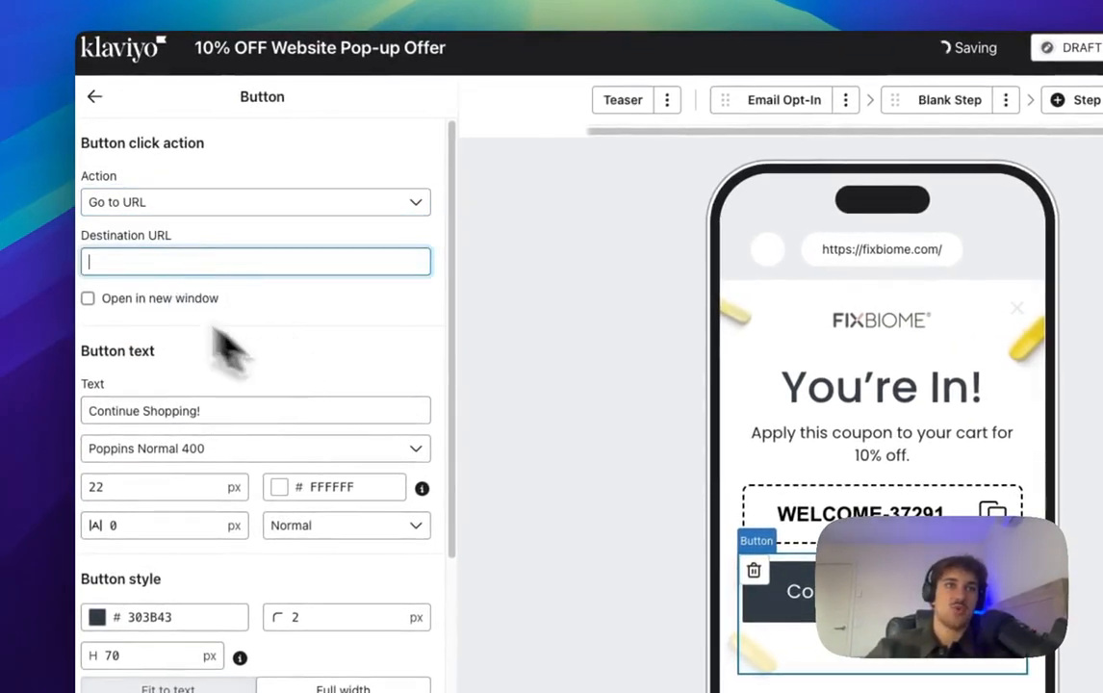
click(219, 204)
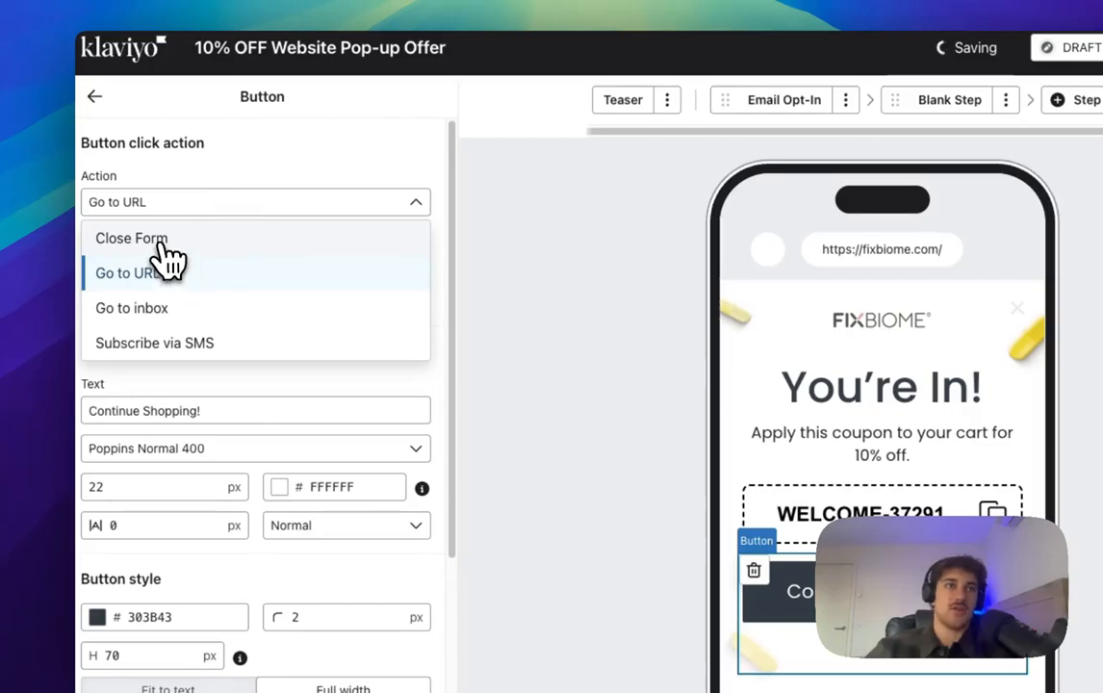
click(161, 241)
click(238, 201)
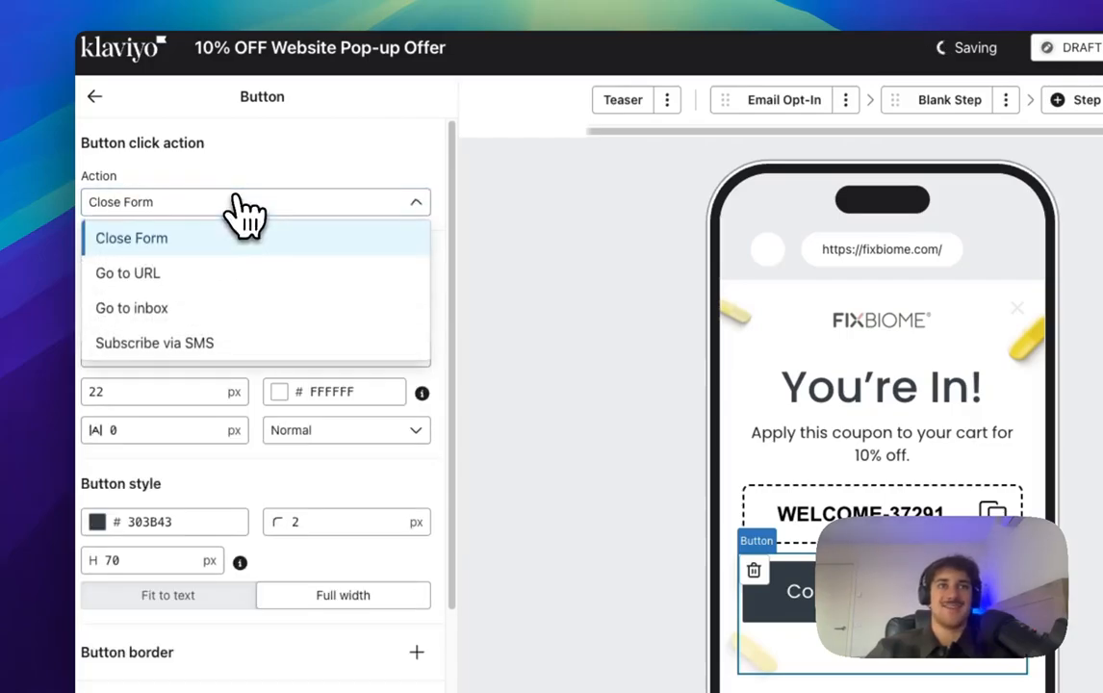
click(231, 275)
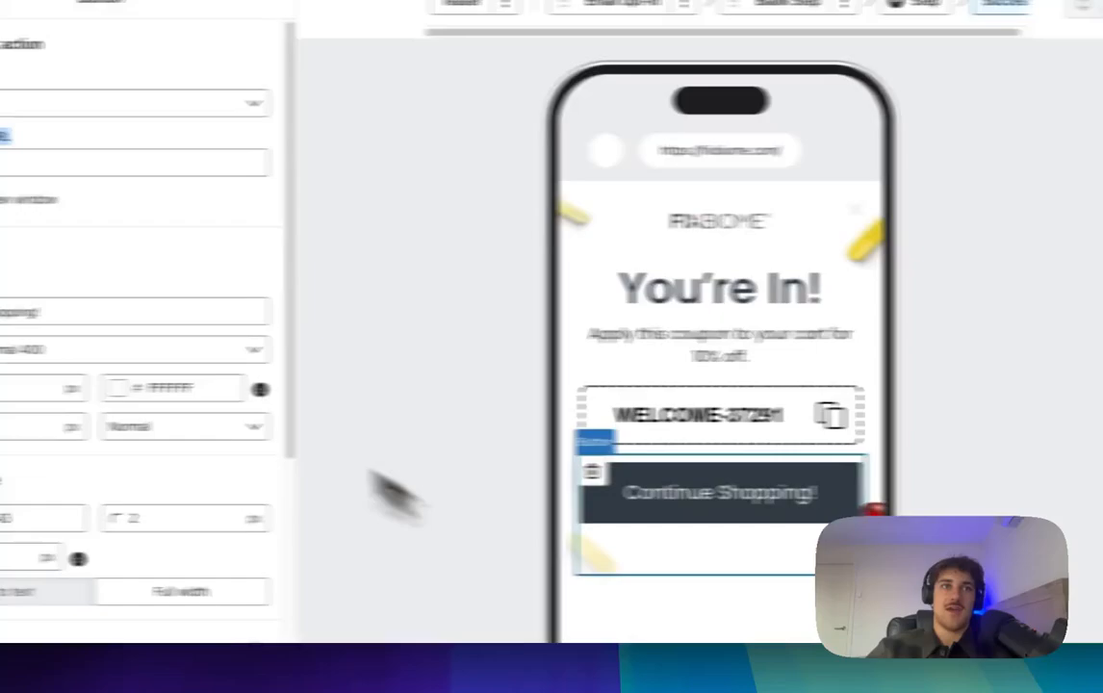
drag(64, 215, 156, 229)
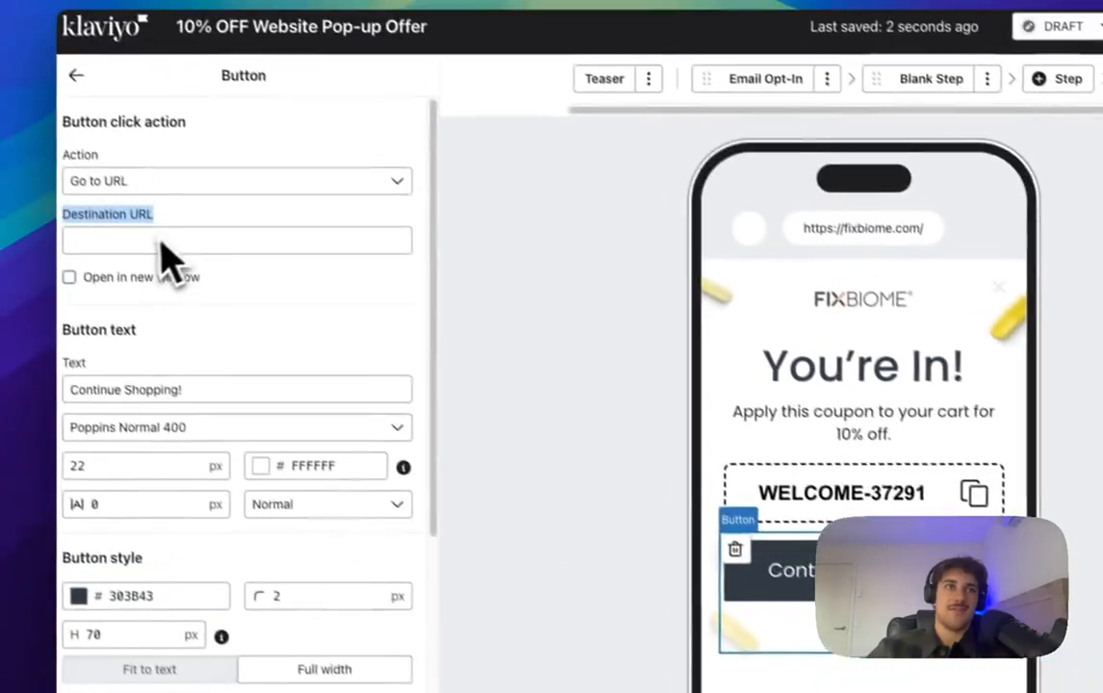
click(196, 263)
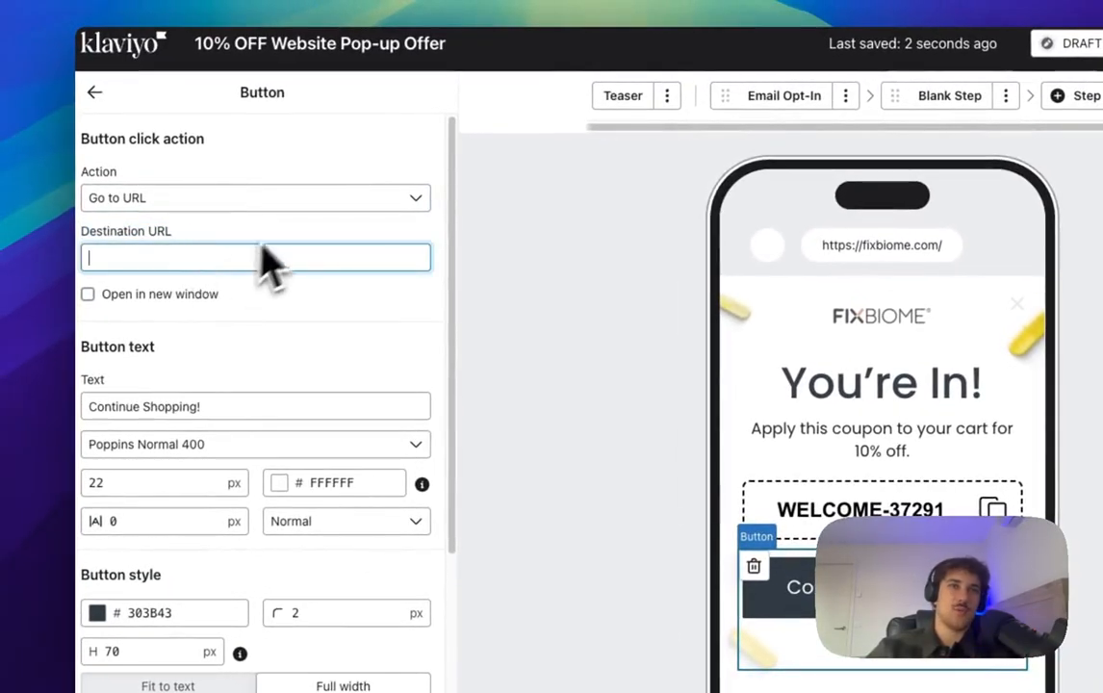
click(313, 197)
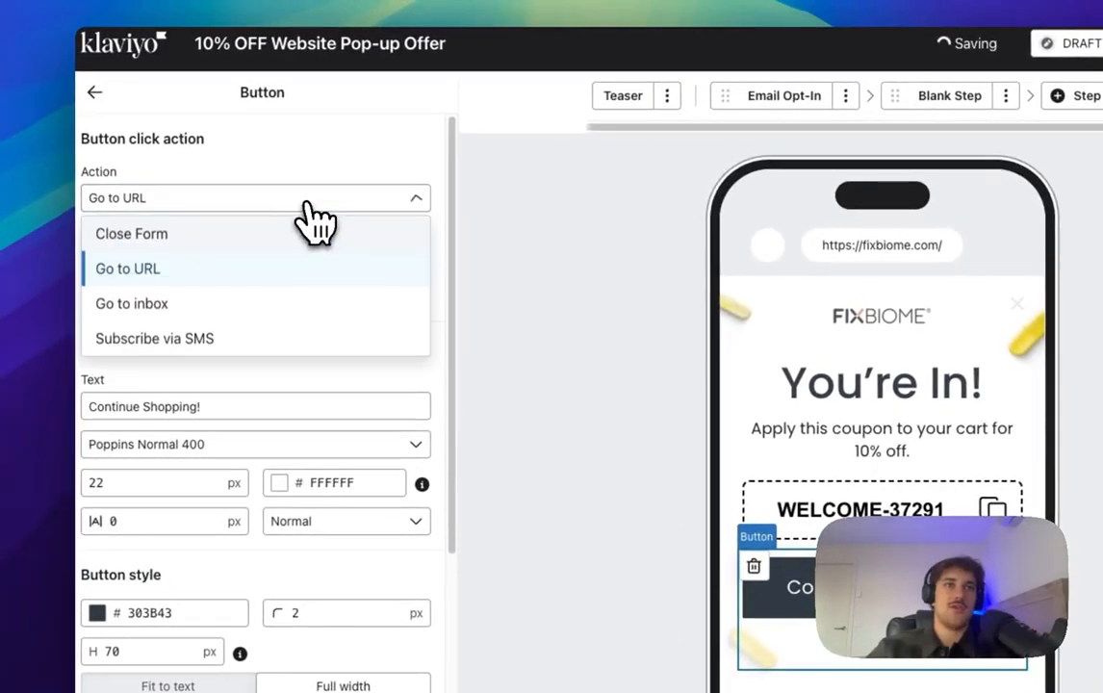
click(240, 242)
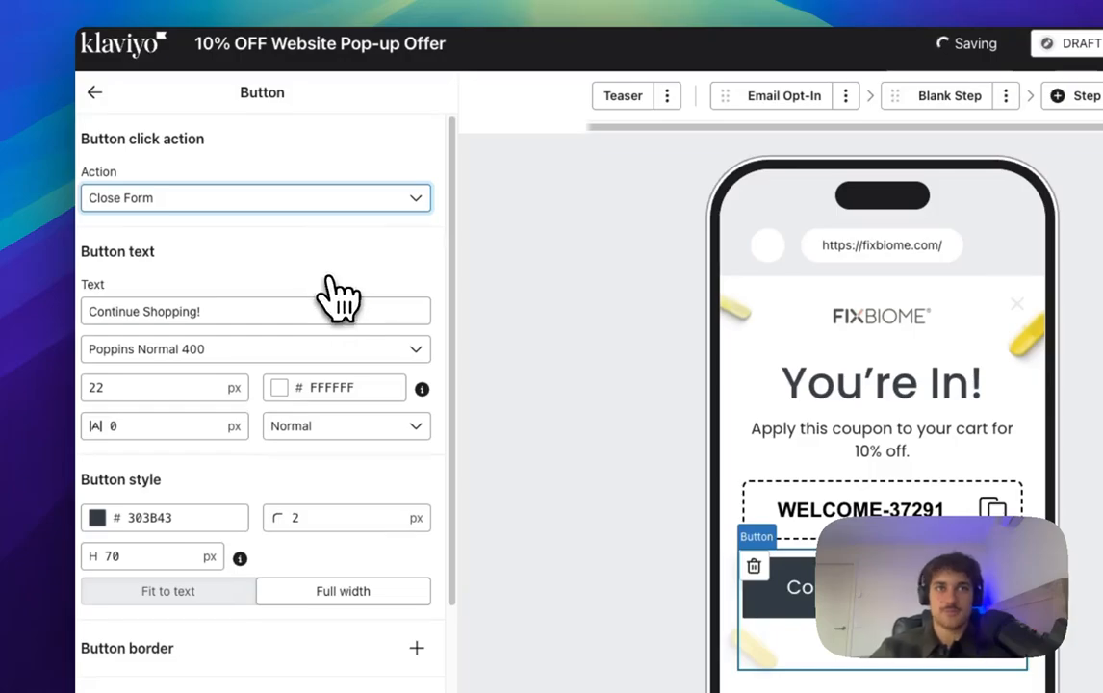
scroll(318, 385, down, 3)
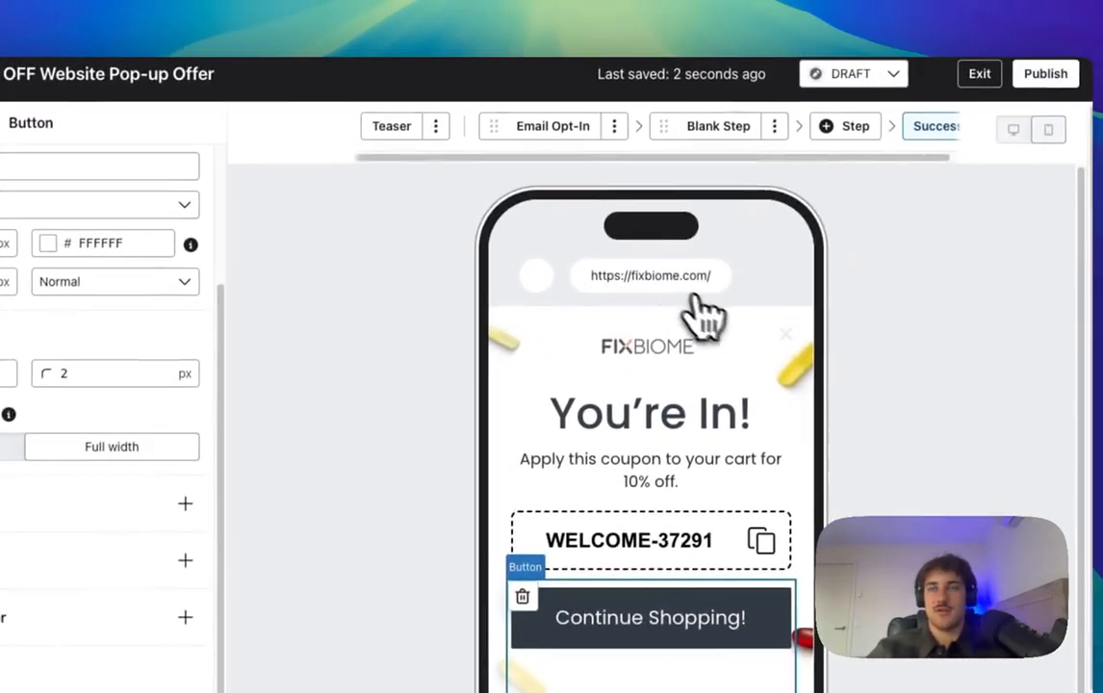
click(541, 128)
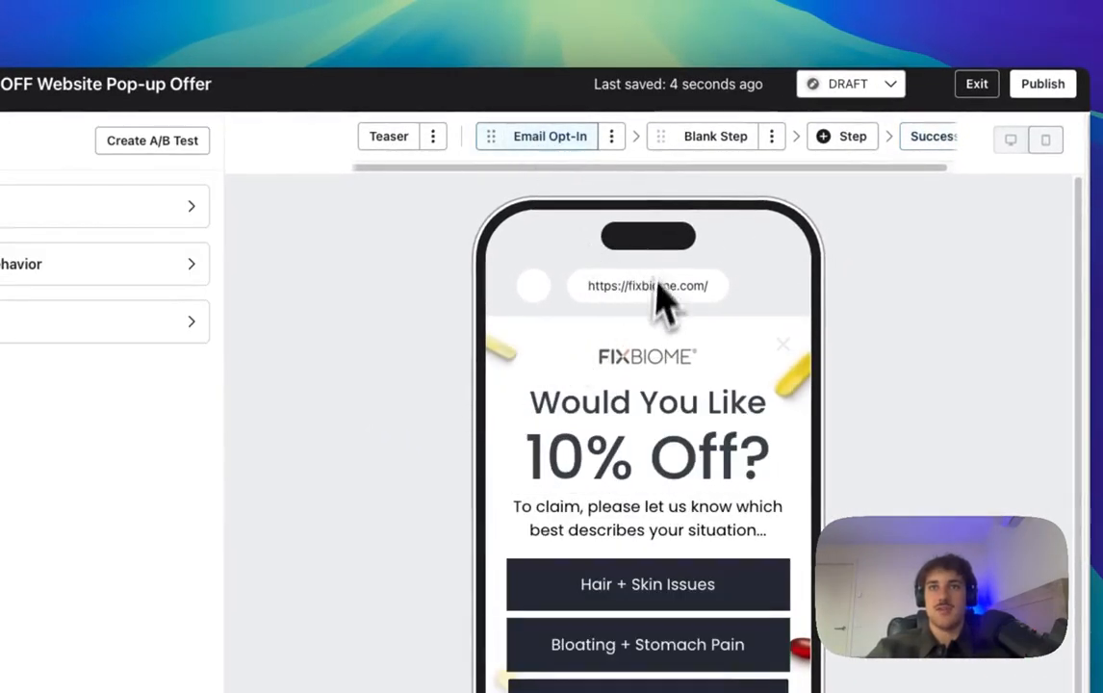
click(730, 139)
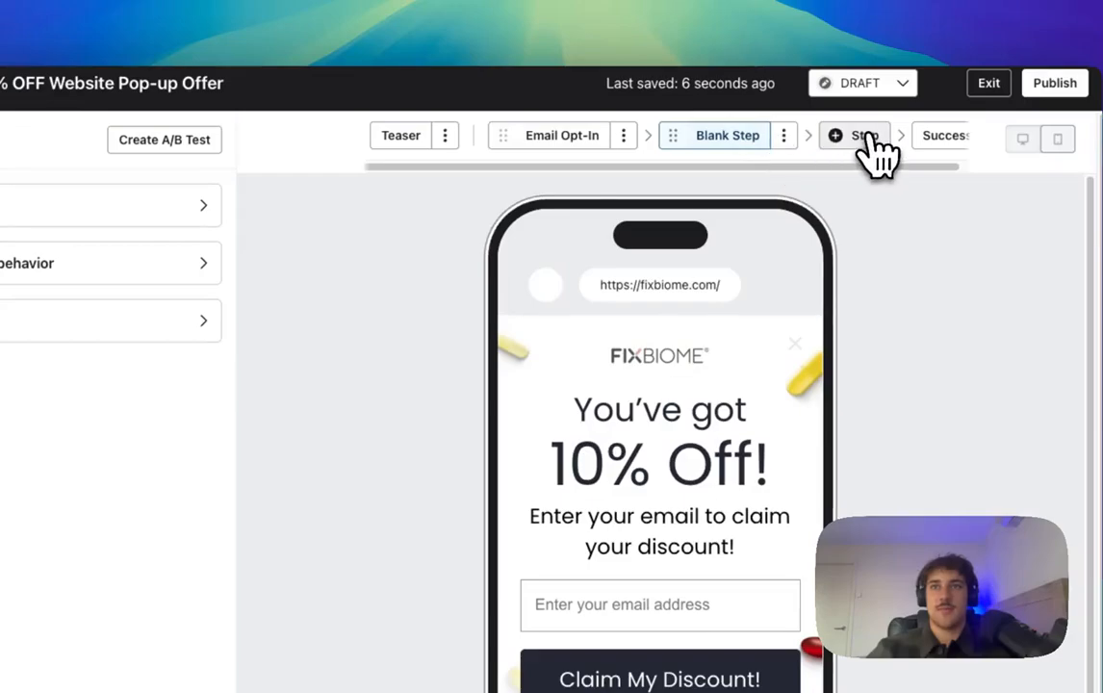
click(944, 135)
click(562, 135)
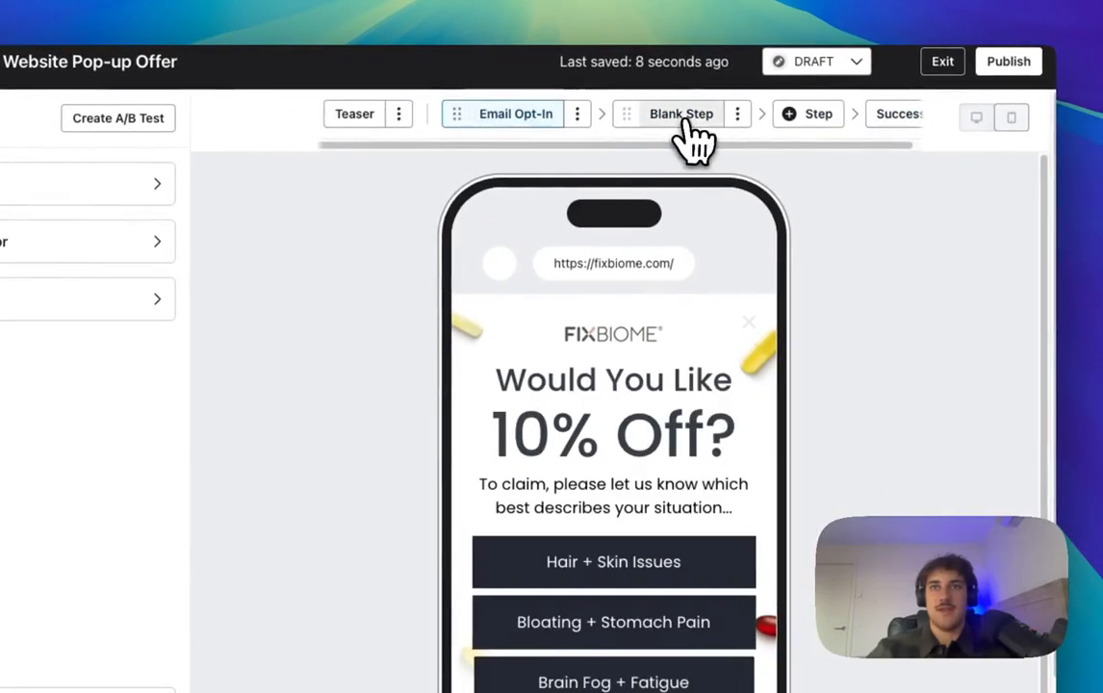
click(686, 123)
click(909, 108)
click(532, 124)
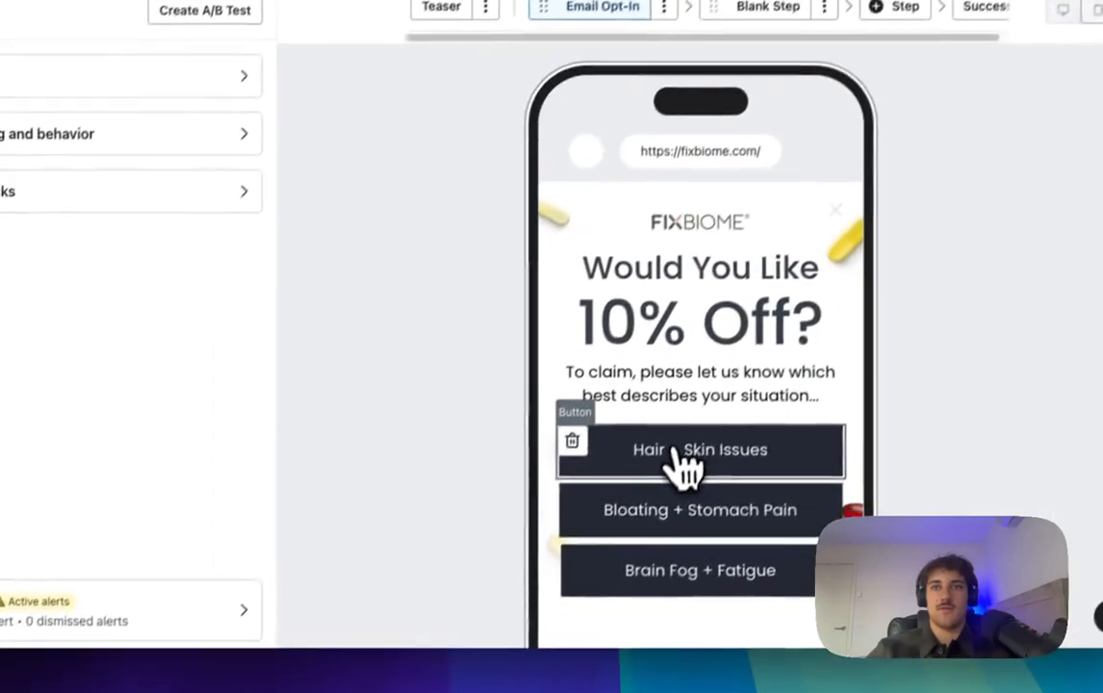
click(606, 562)
click(700, 516)
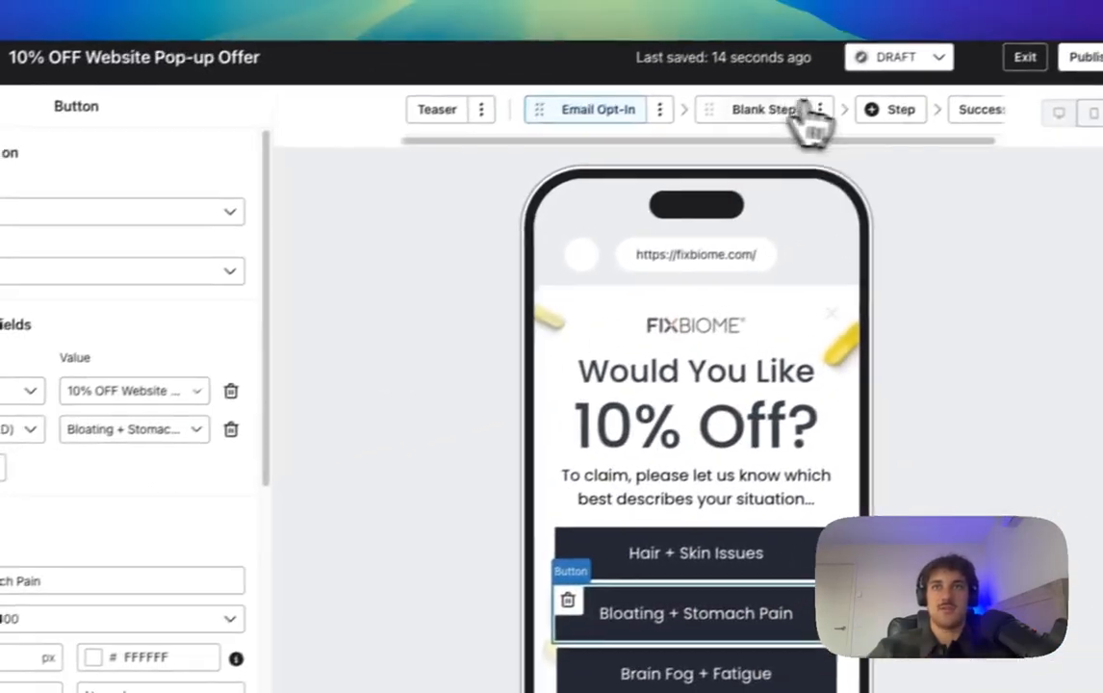
click(766, 0)
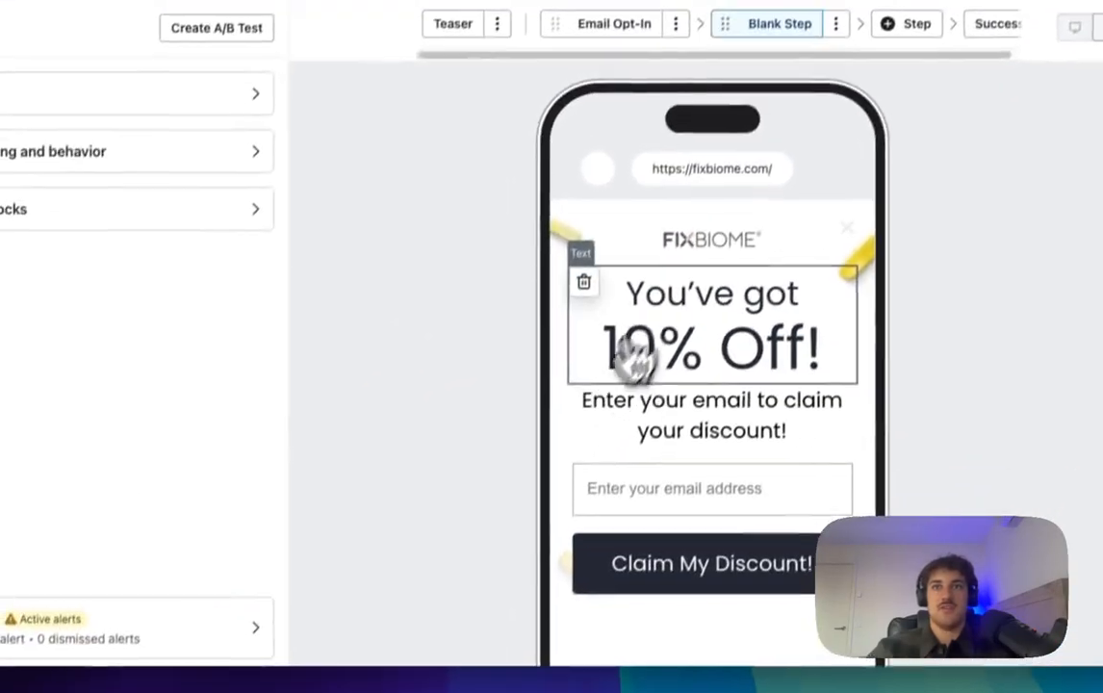
click(768, 556)
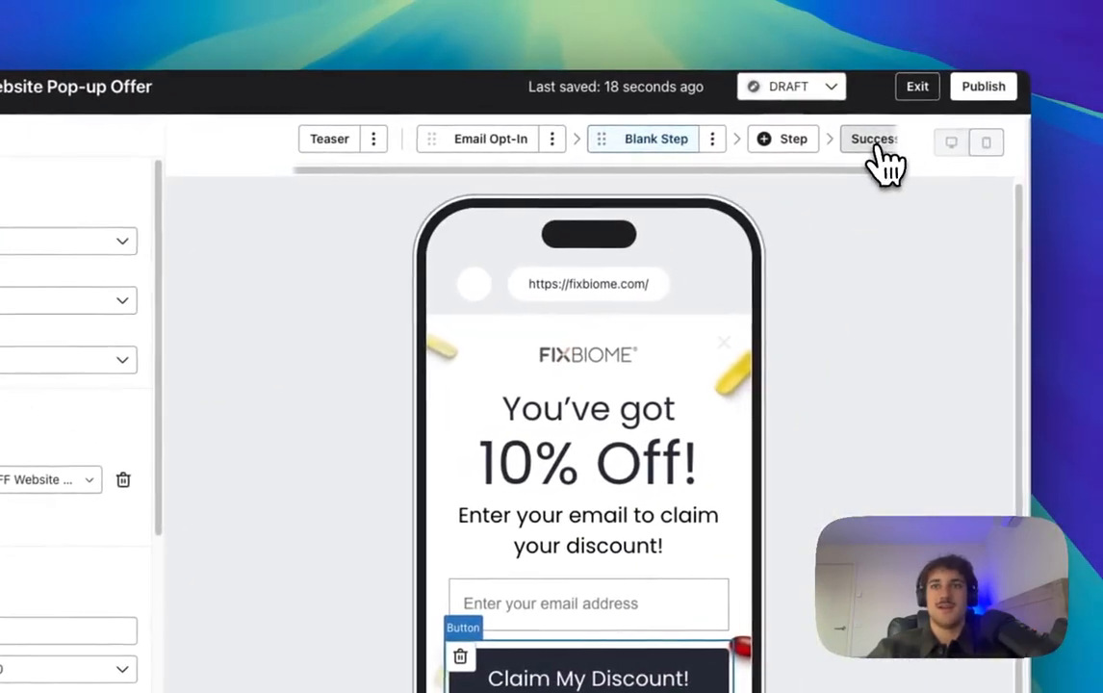
click(1102, 106)
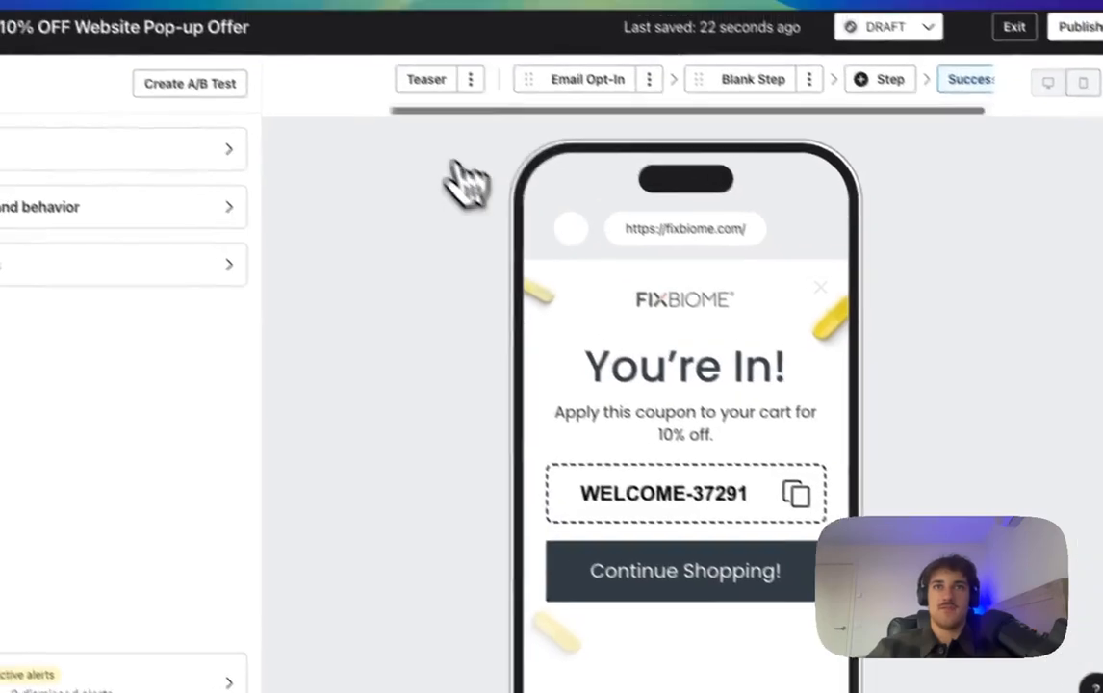
Step: Set the teaser background colour to white (FFFFFF)
click(393, 52)
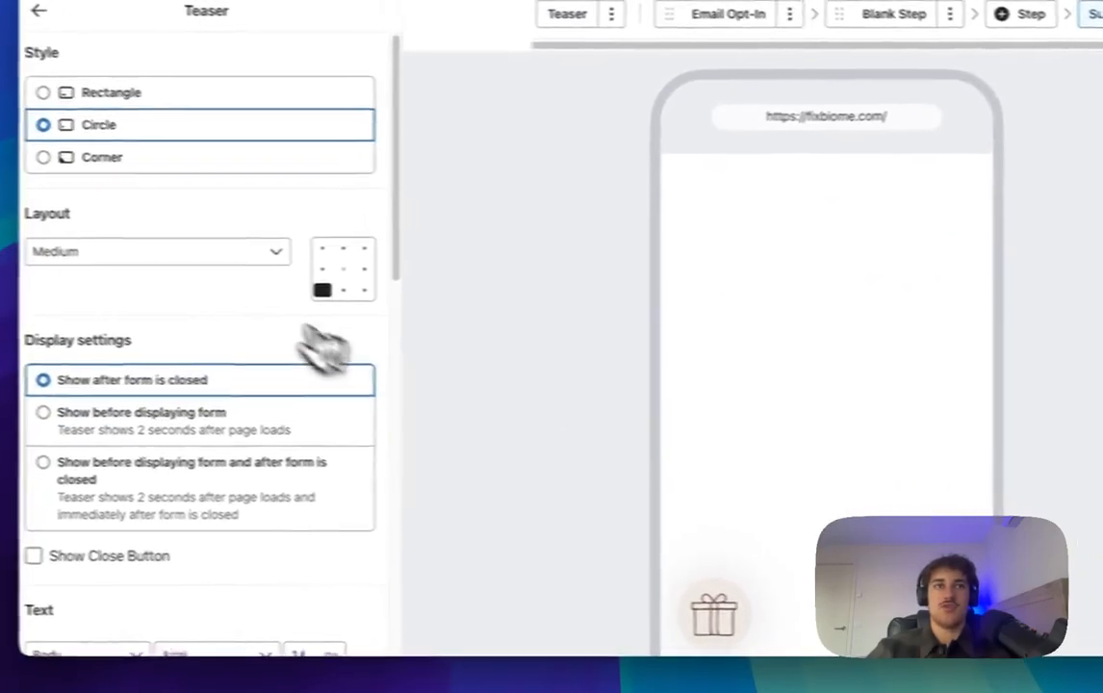
scroll(192, 366, down, 8)
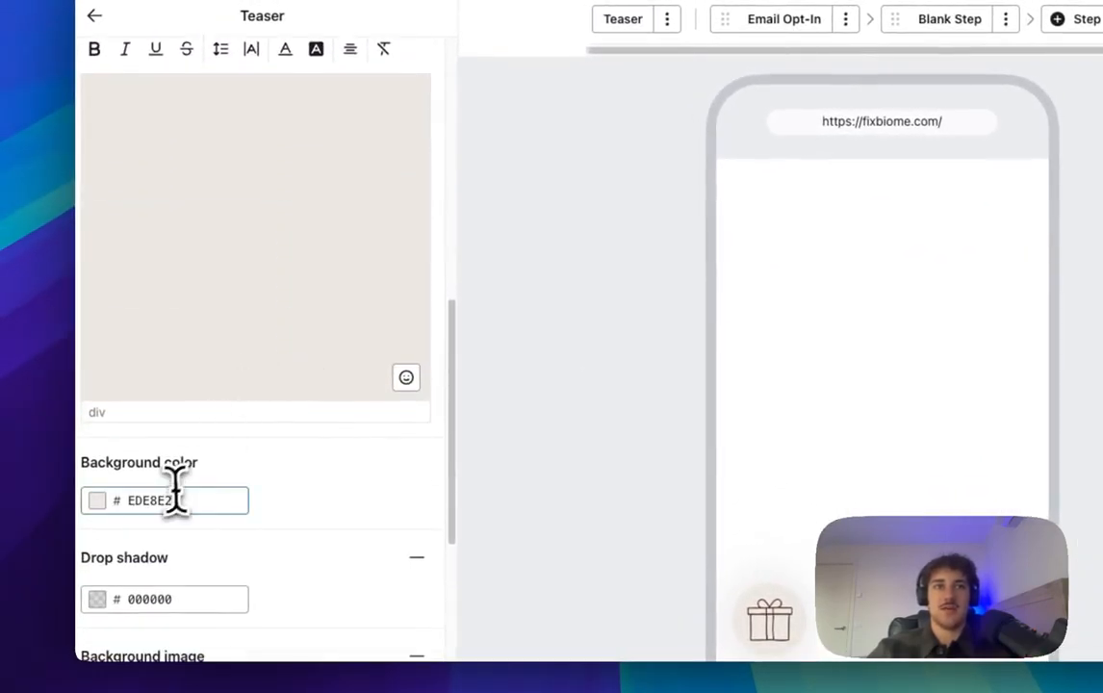
click(164, 501)
click(105, 236)
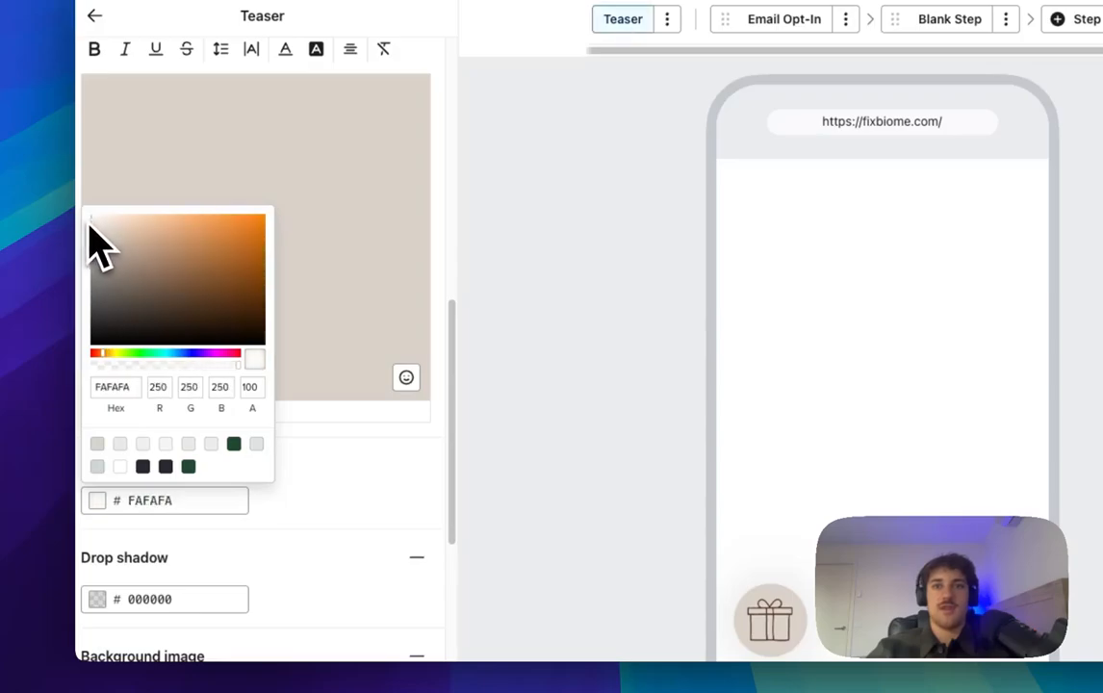
drag(93, 231, 76, 224)
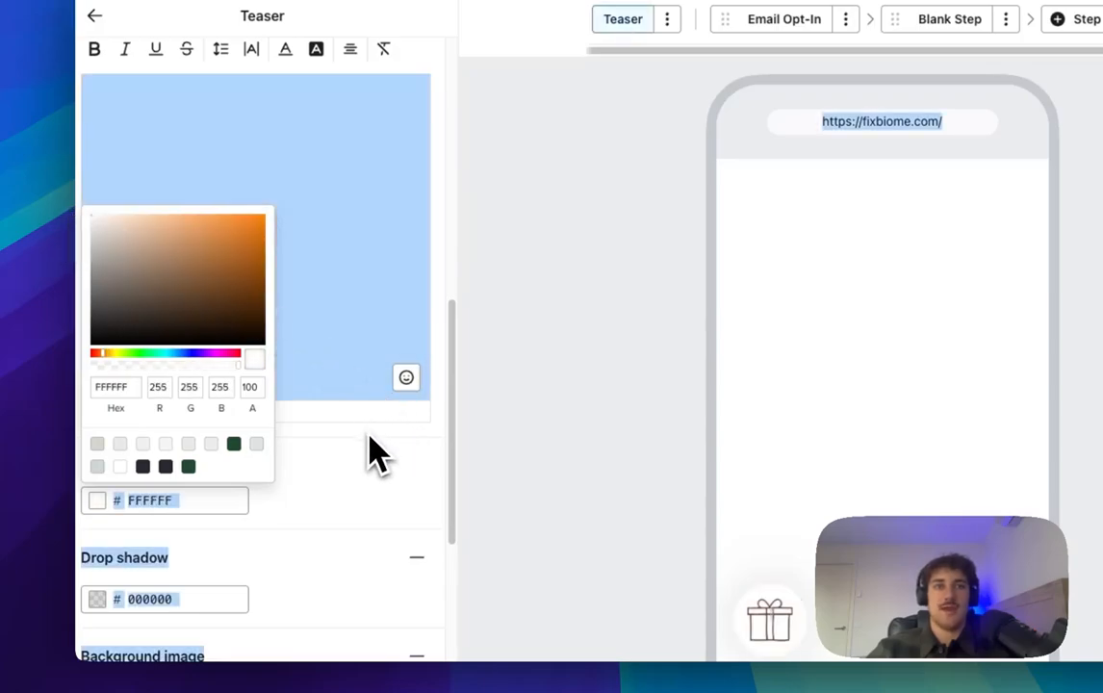
click(368, 463)
Step: Switch the teaser style to Rectangle and remove the gift background image
scroll(198, 578, down, 3)
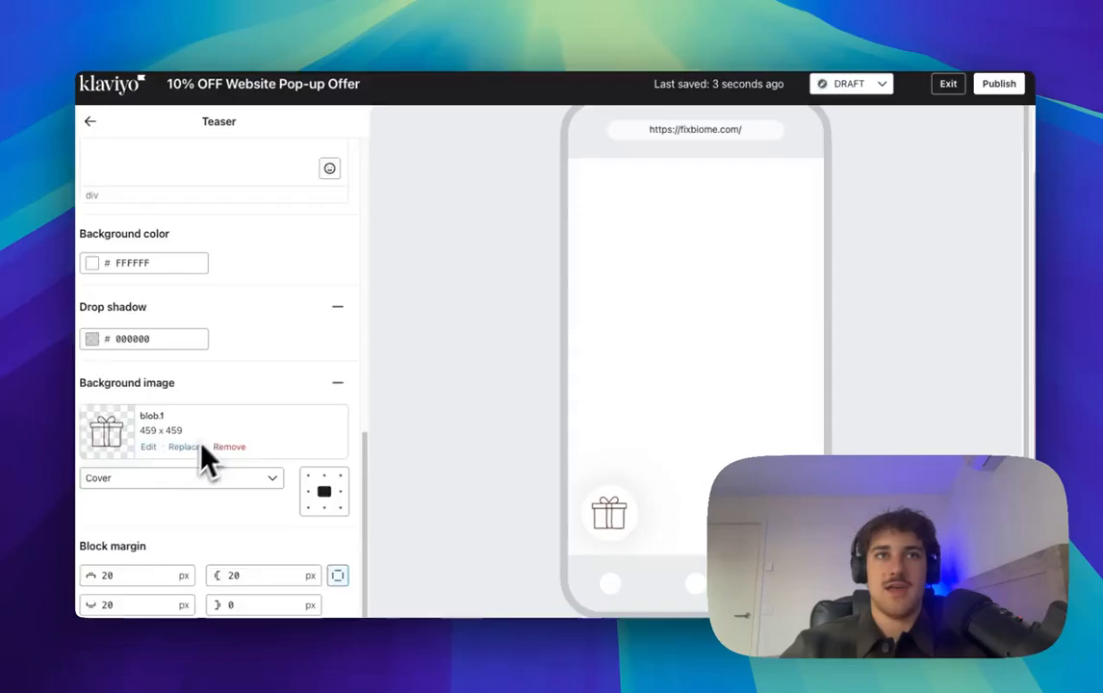
scroll(221, 534, up, 10)
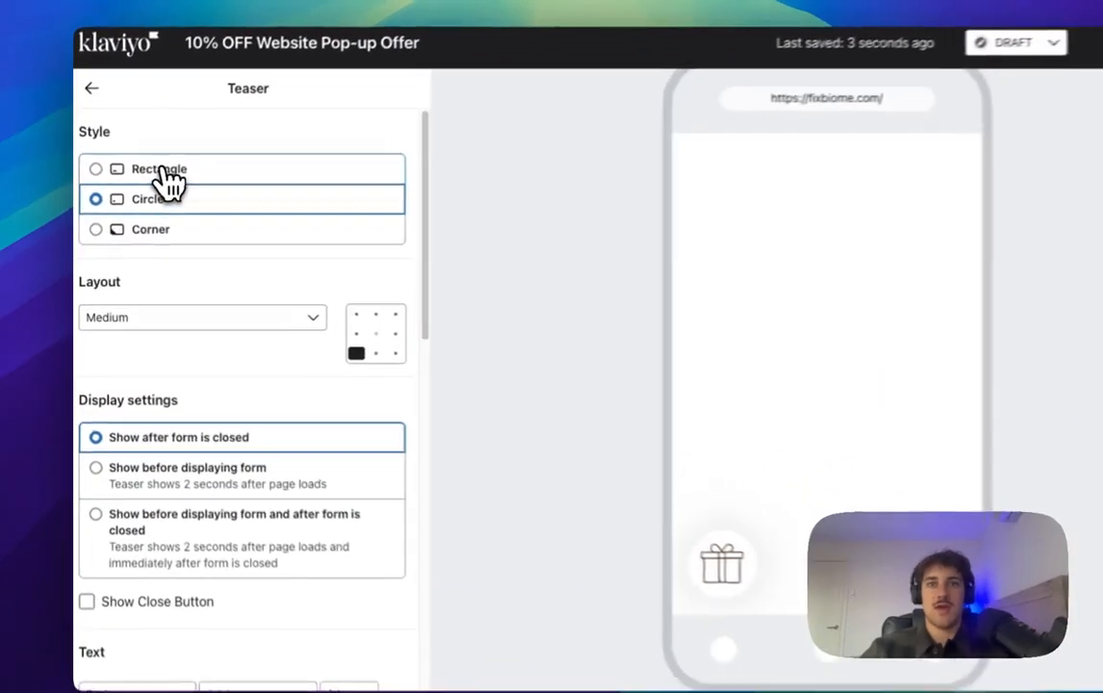
click(141, 192)
scroll(192, 337, down, 10)
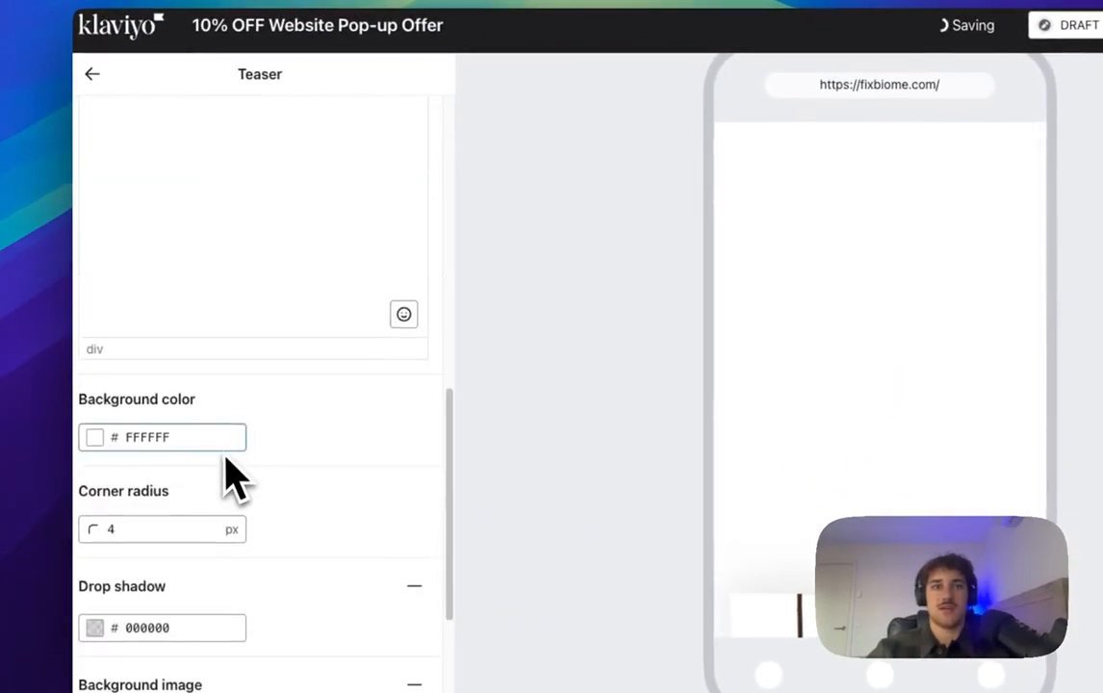
scroll(231, 476, up, 8)
scroll(270, 462, down, 12)
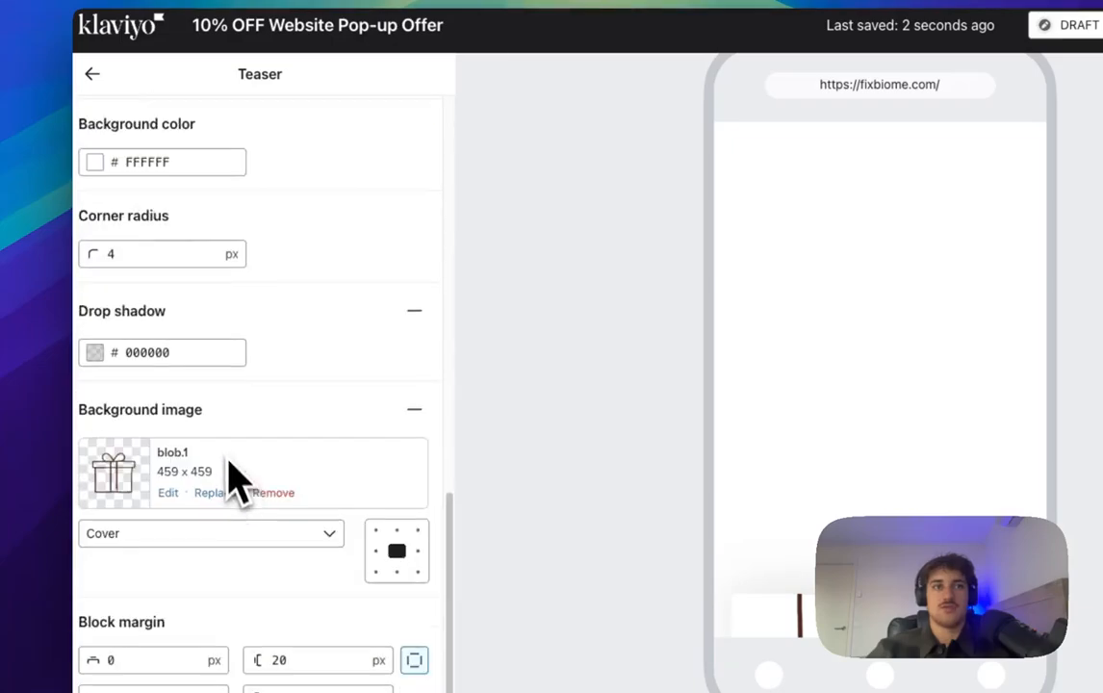
click(270, 493)
scroll(337, 515, up, 8)
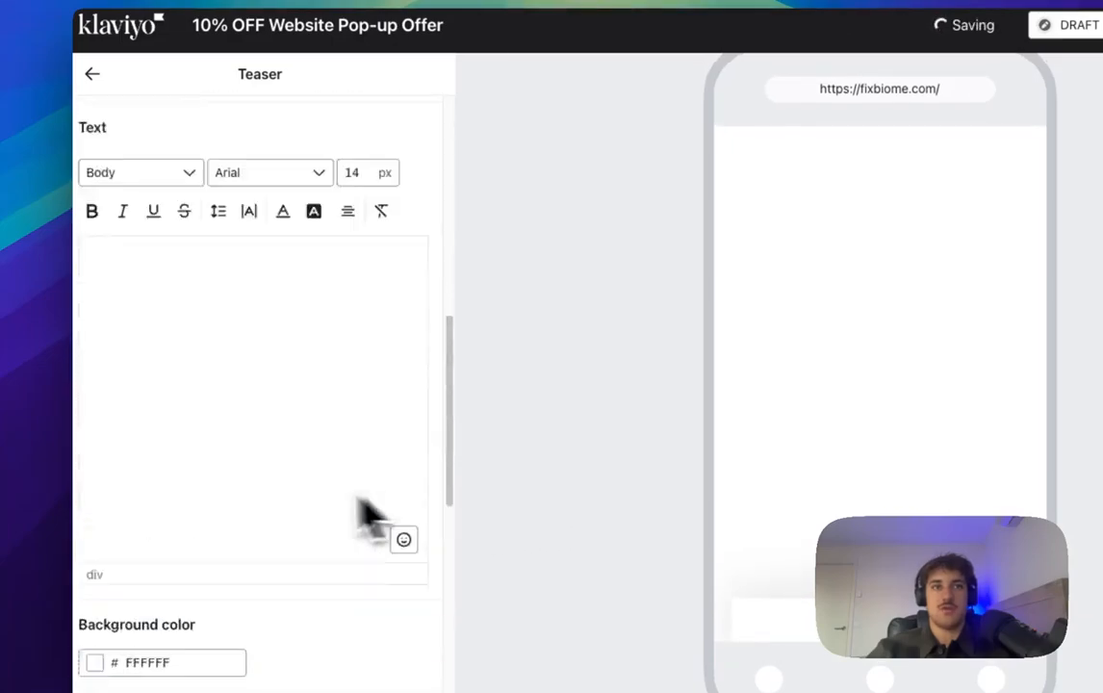
scroll(239, 451, down, 3)
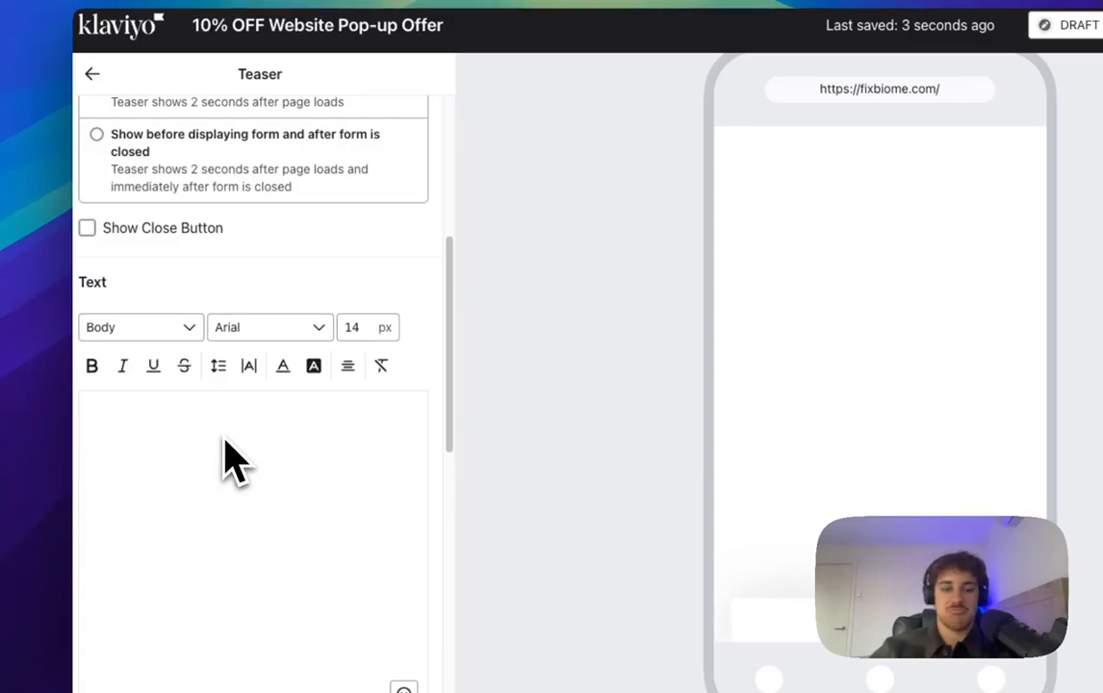
Step: Make the teaser text 'Want 10% OFF?' centred, 22 px, in Poppins Normal
text(0)
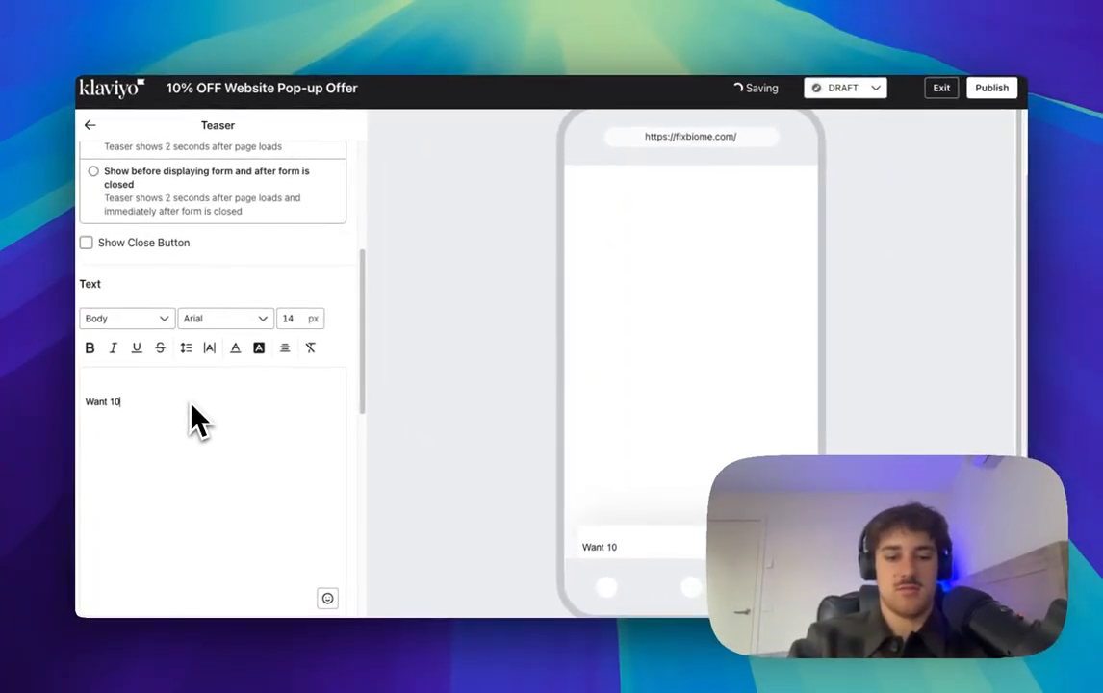
text(% OFF?)
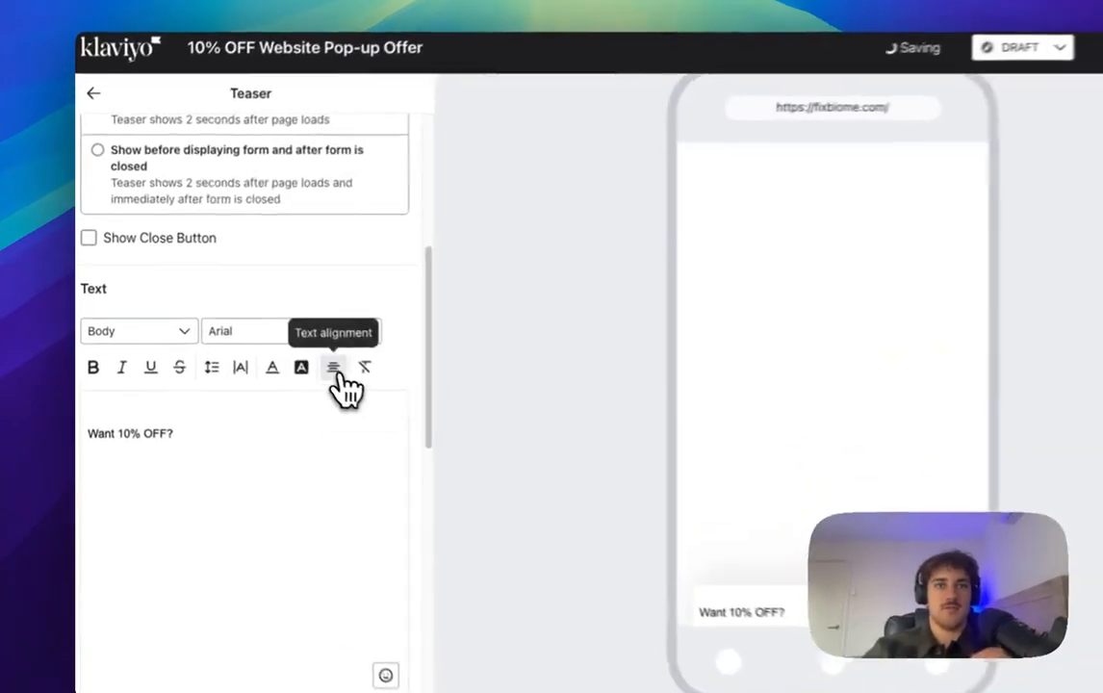
click(285, 348)
click(381, 408)
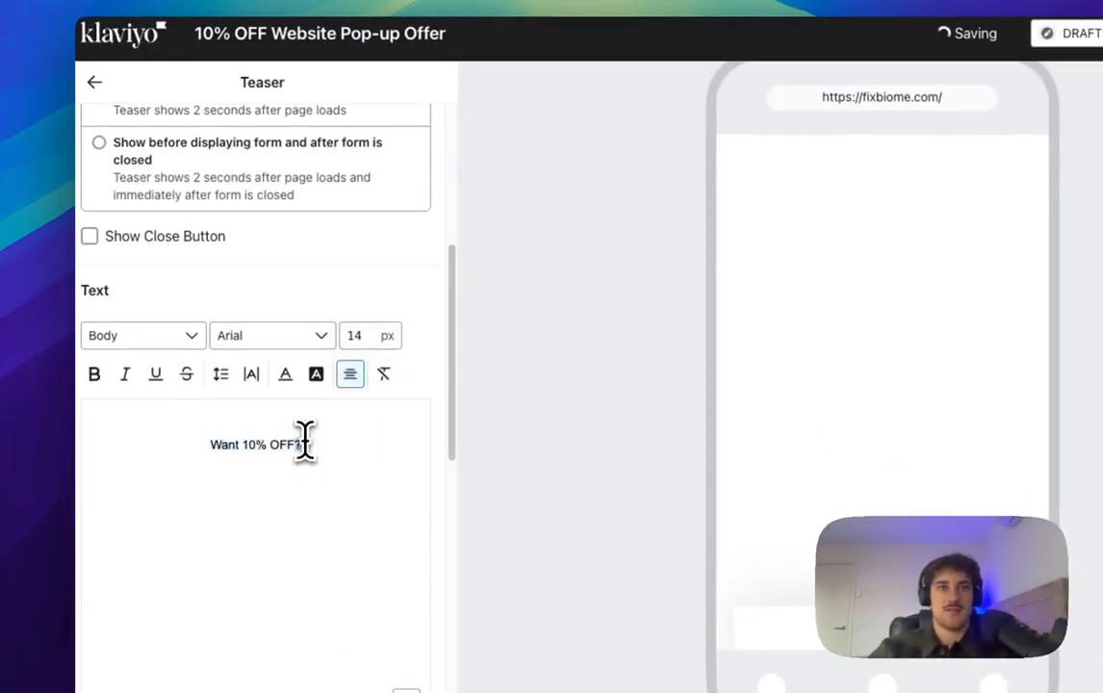
drag(345, 374, 345, 353)
click(353, 335)
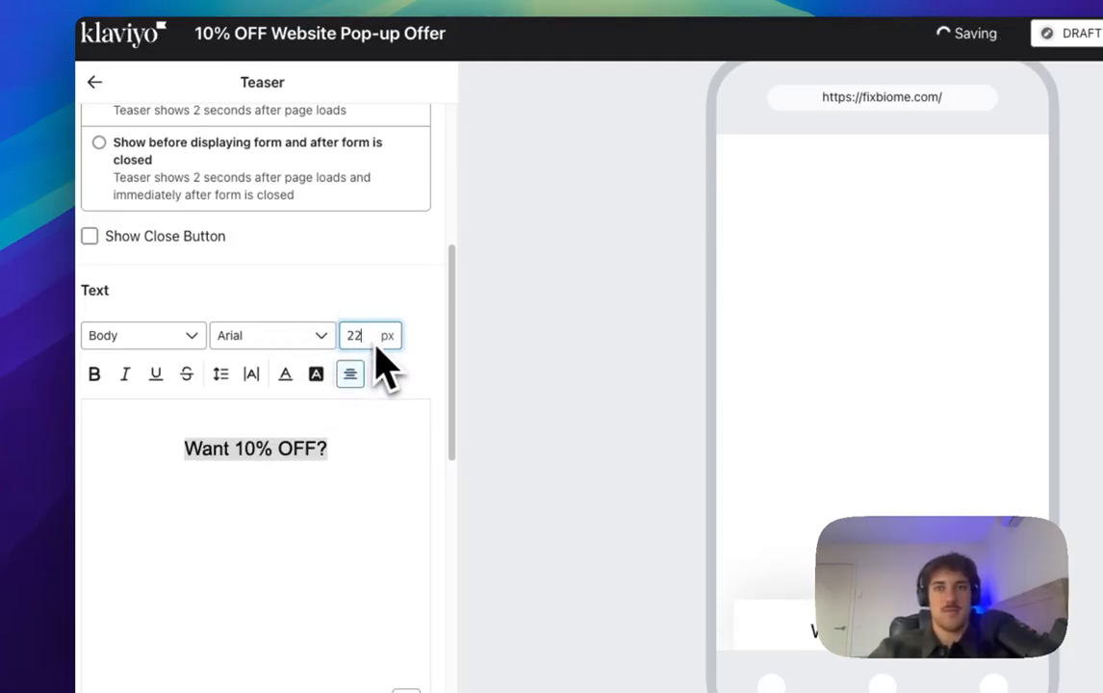
scroll(293, 361, down, 3)
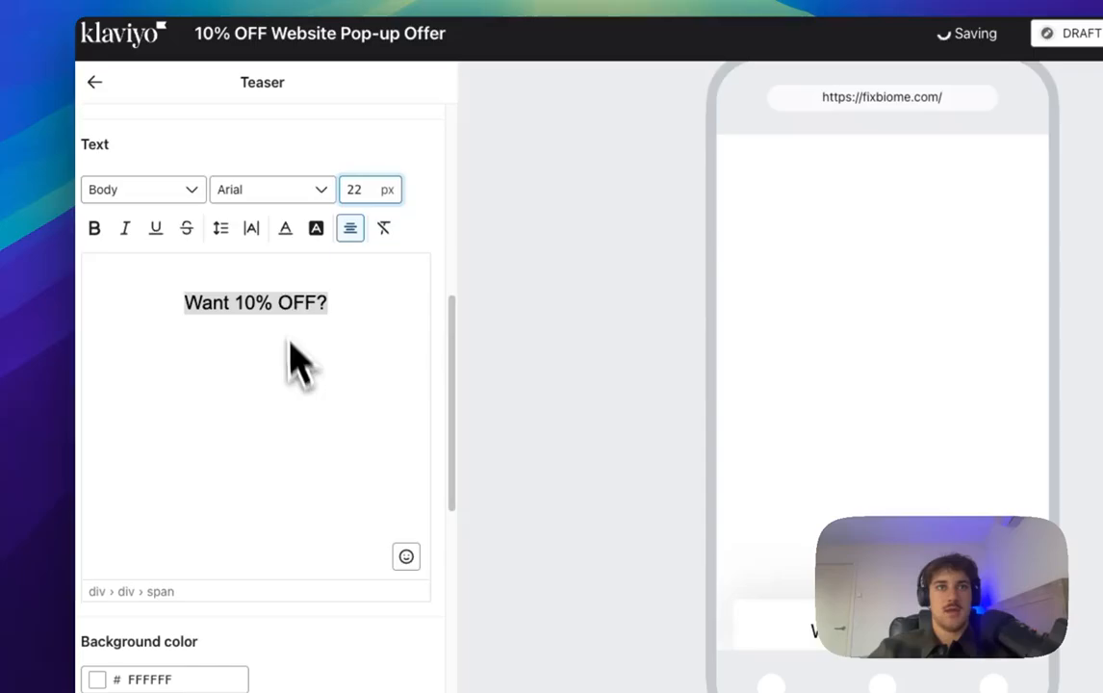
click(289, 196)
scroll(314, 264, down, 6)
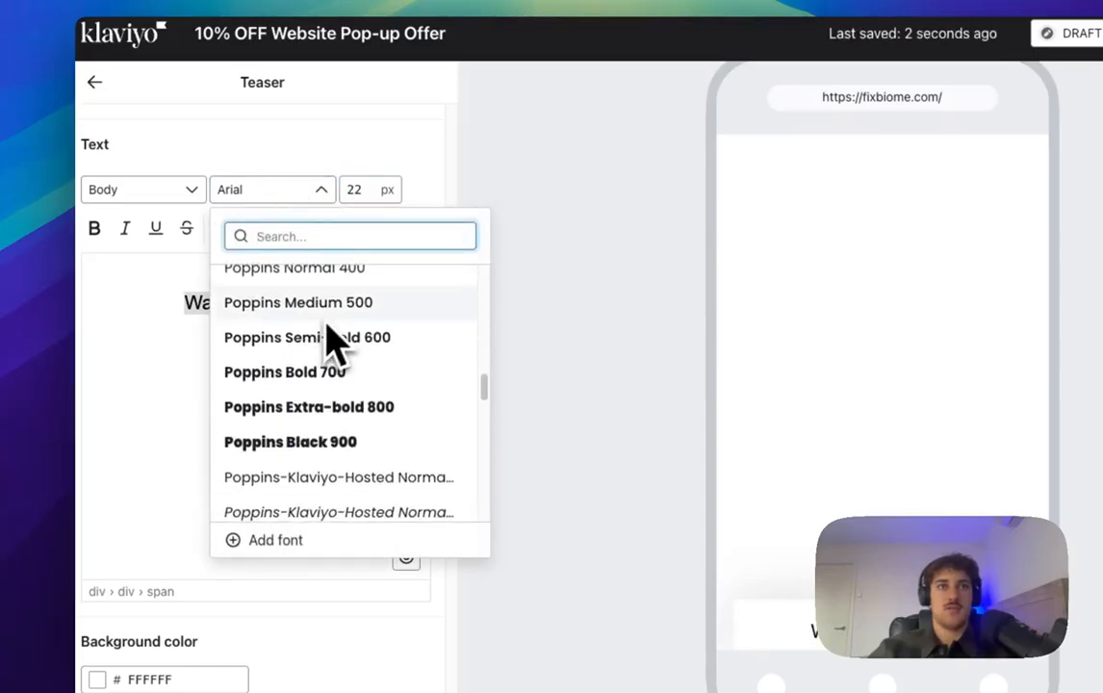
scroll(337, 351, up, 2)
click(357, 373)
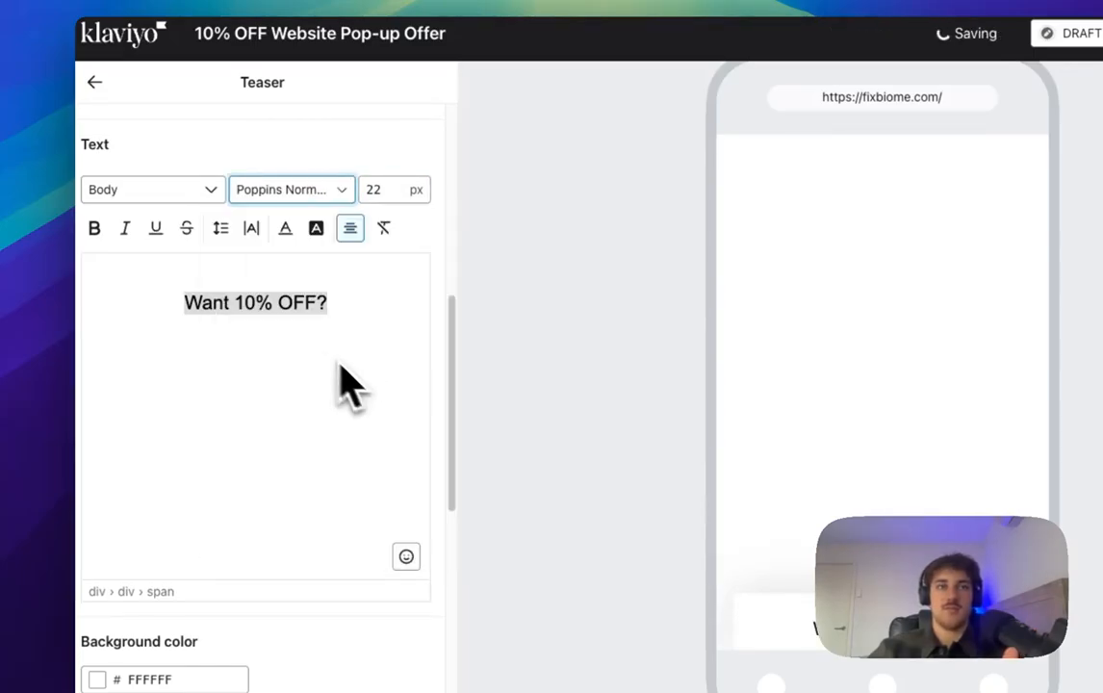
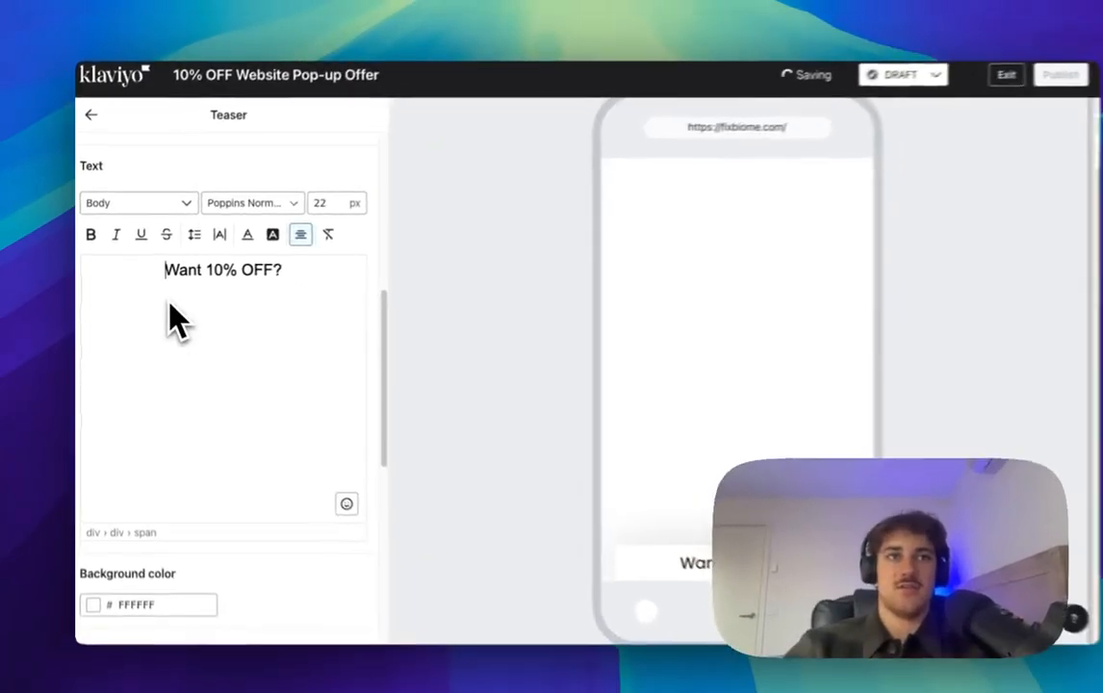
Step: Keep the 'Want 10% OFF?' teaser line in the Body text style
scroll(193, 380, down, 3)
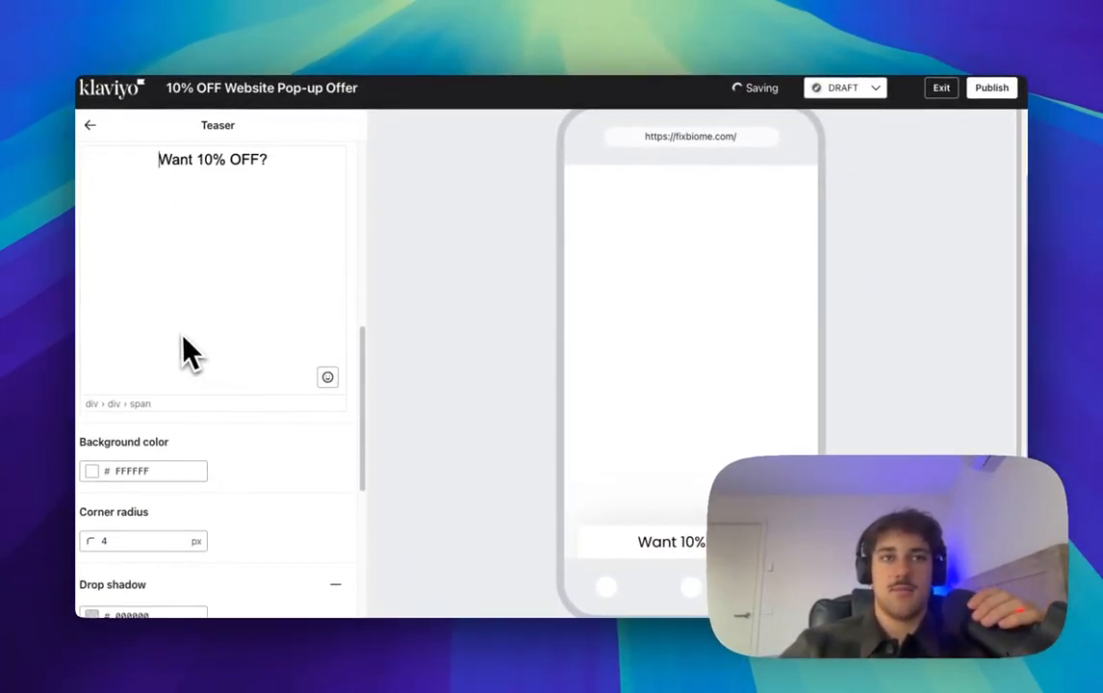
scroll(222, 443, down, 2)
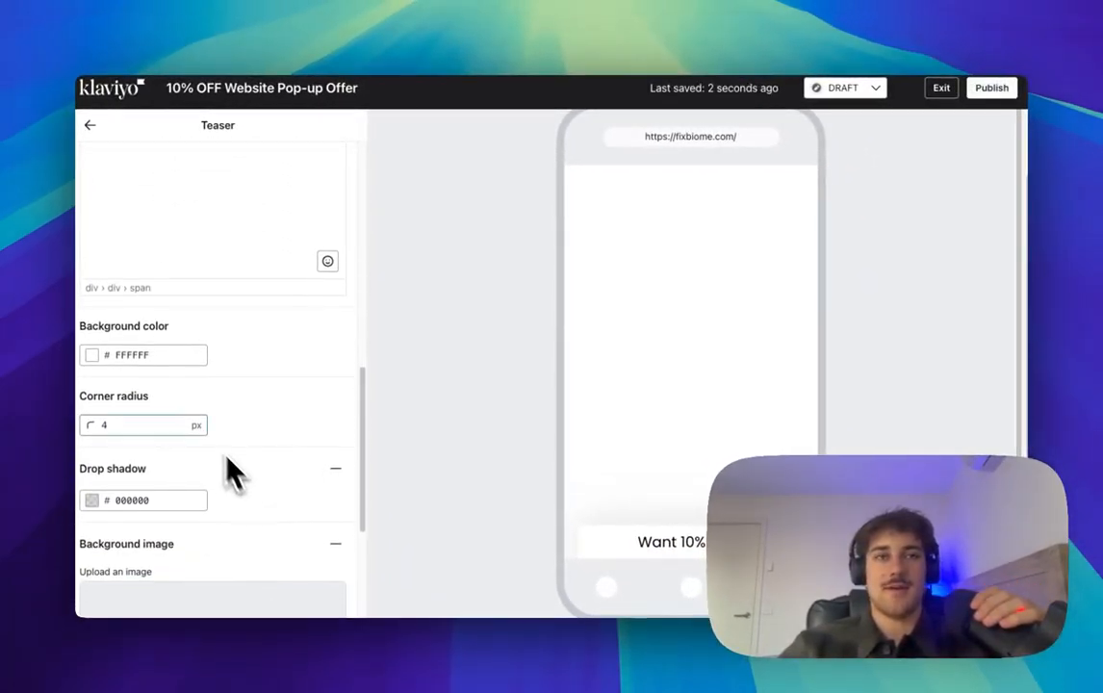
scroll(289, 395, up, 4)
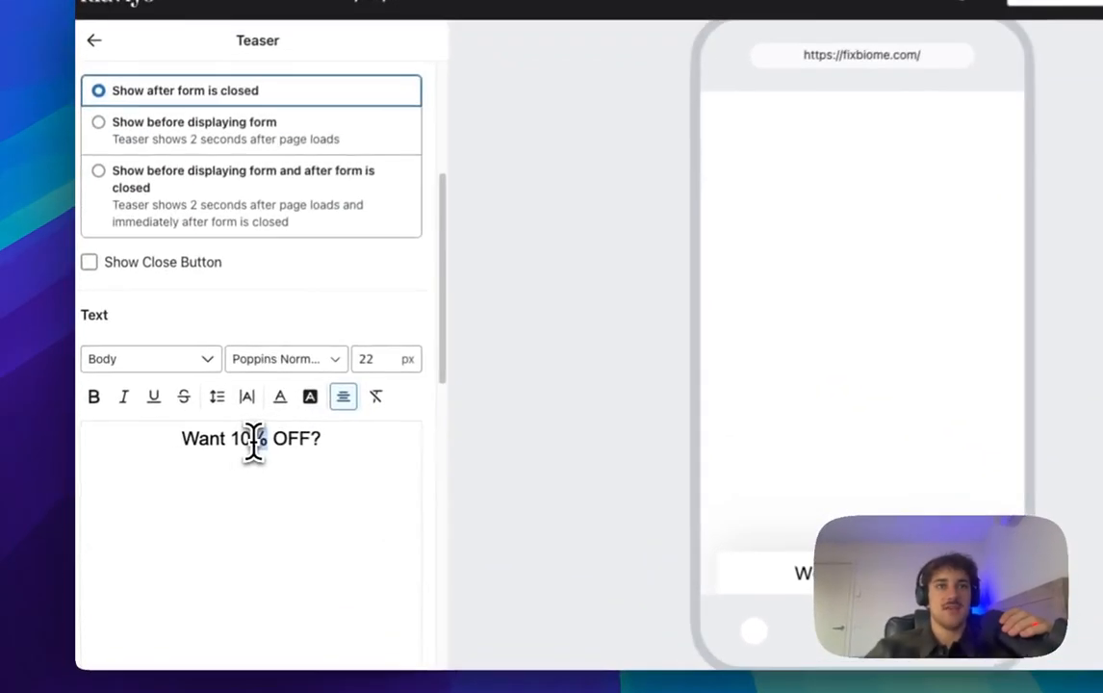
triple_click(254, 441)
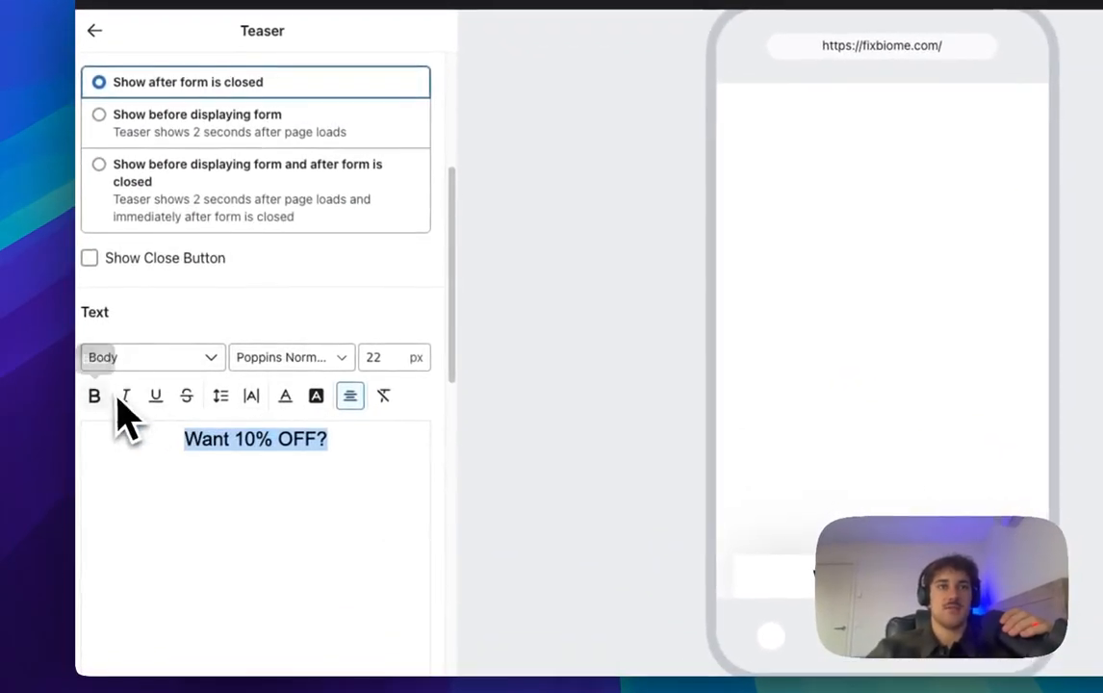
click(152, 361)
click(162, 364)
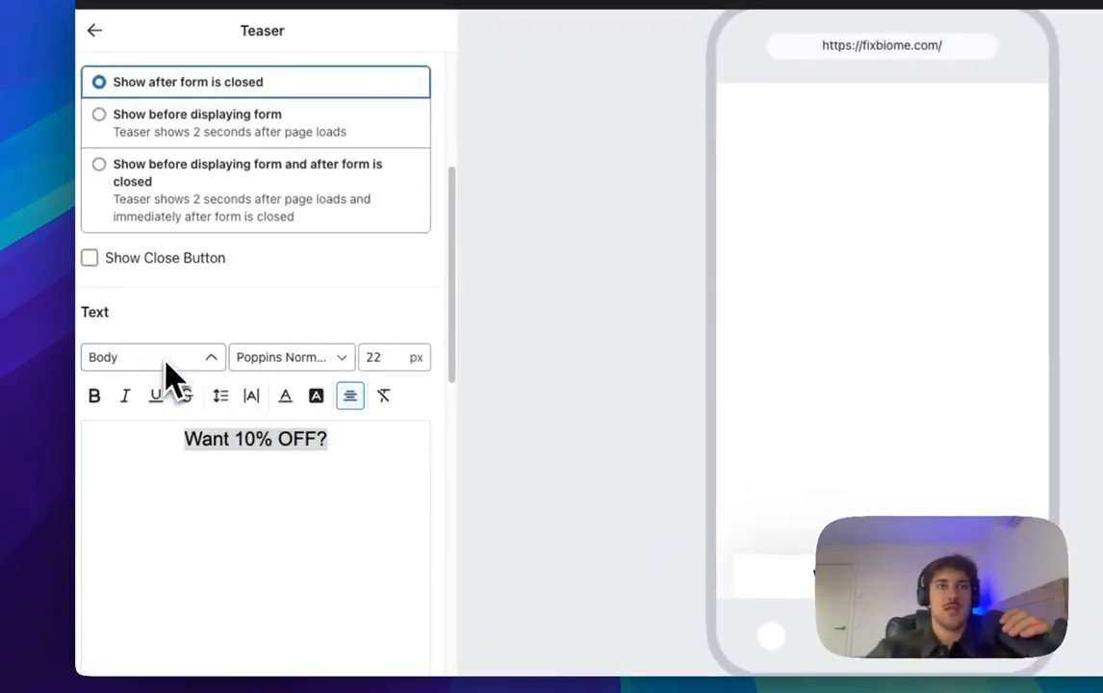
scroll(337, 329, up, 3)
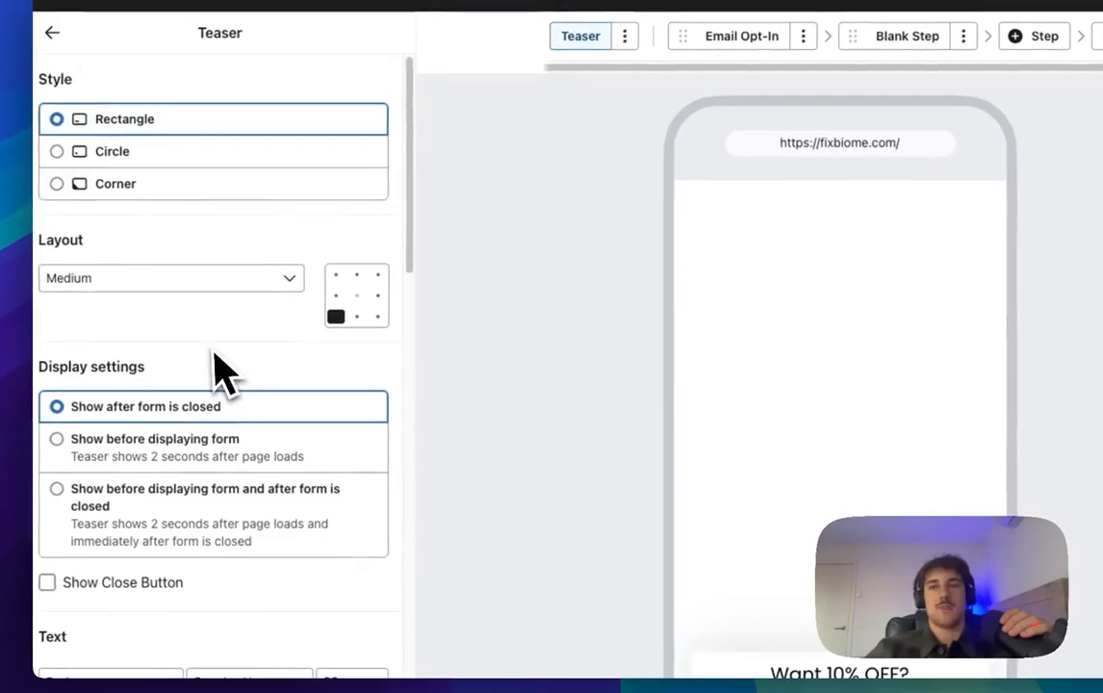
scroll(212, 448, down, 2)
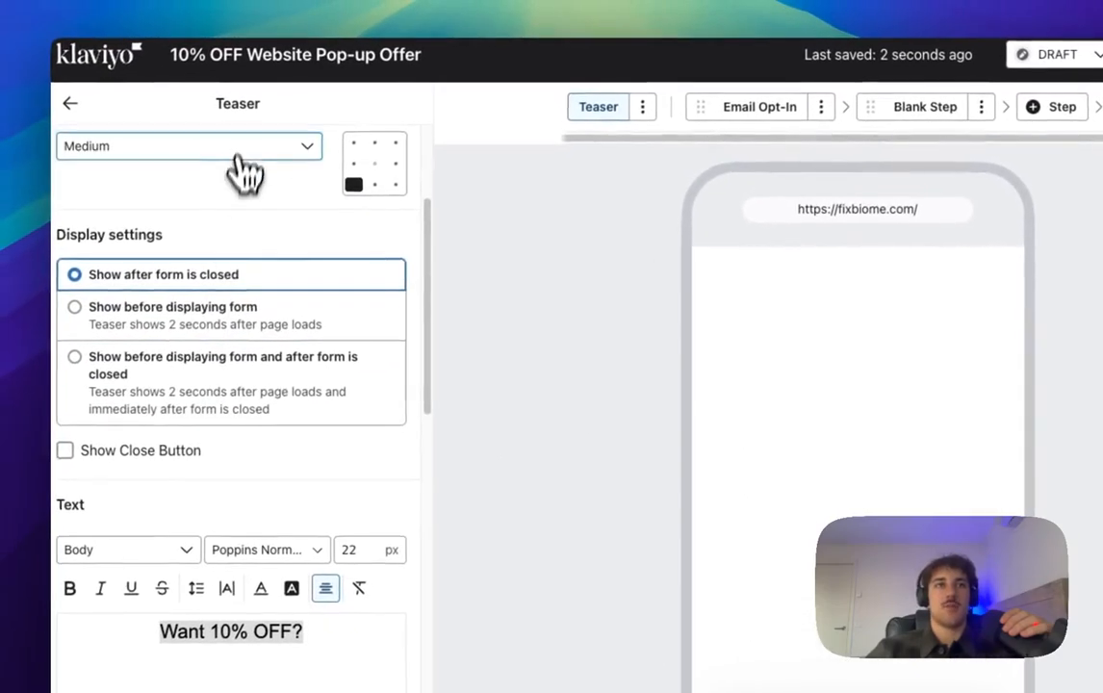
Step: Make the teaser Small, anchored bottom-centre, shown before the form and after closing
click(238, 154)
click(209, 180)
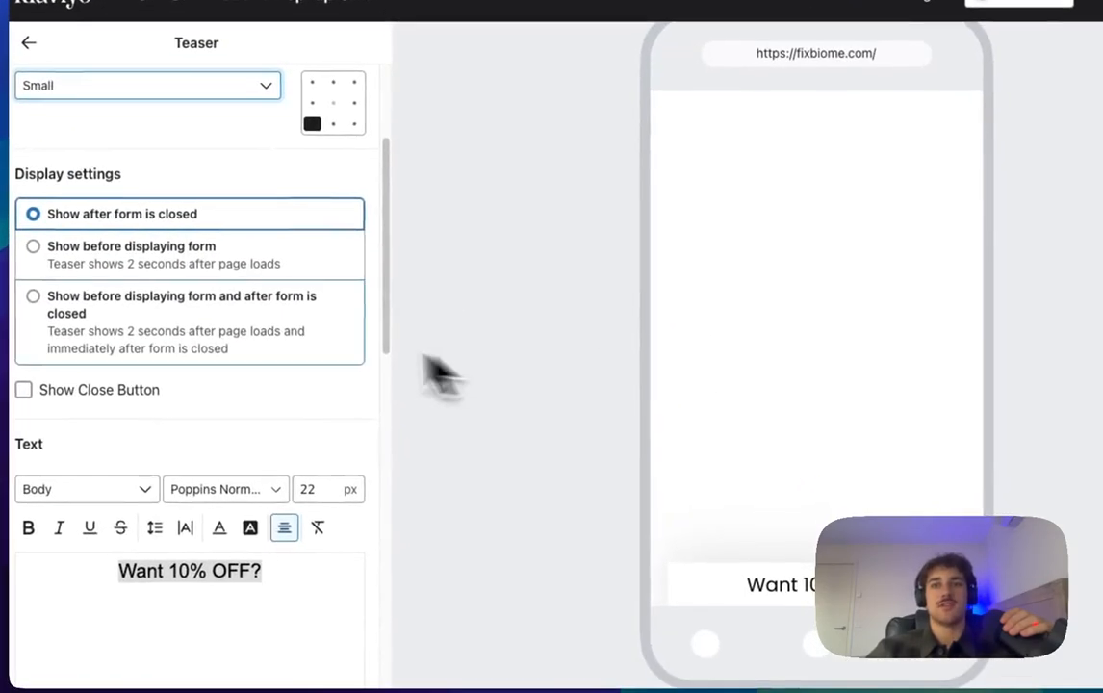
scroll(250, 337, up, 2)
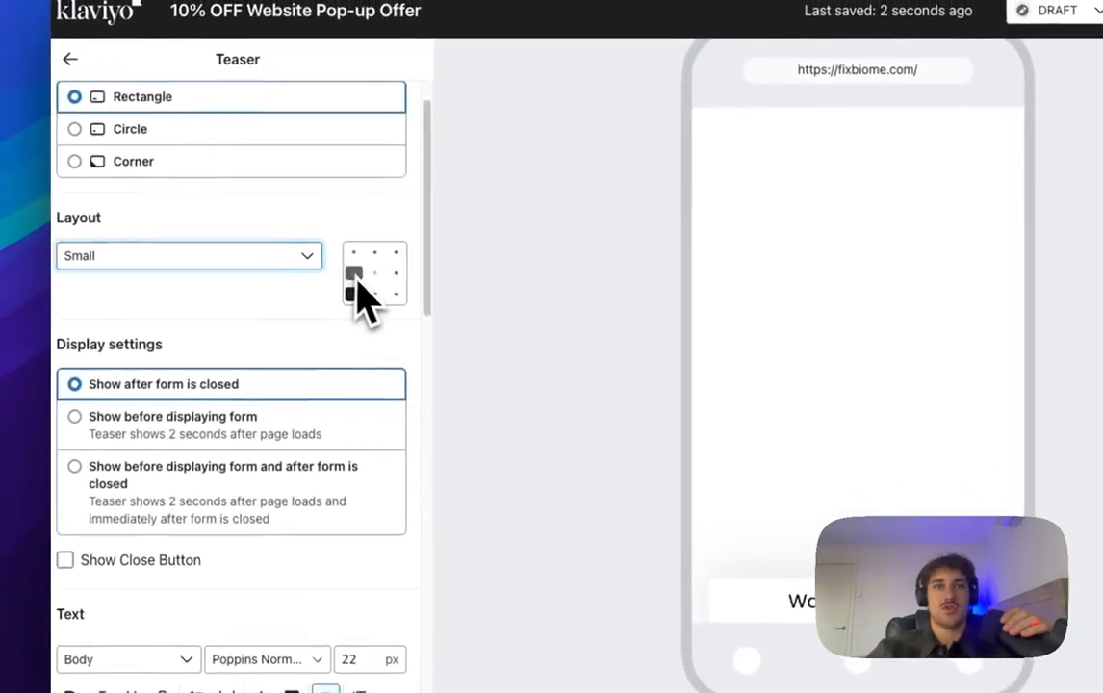
click(364, 269)
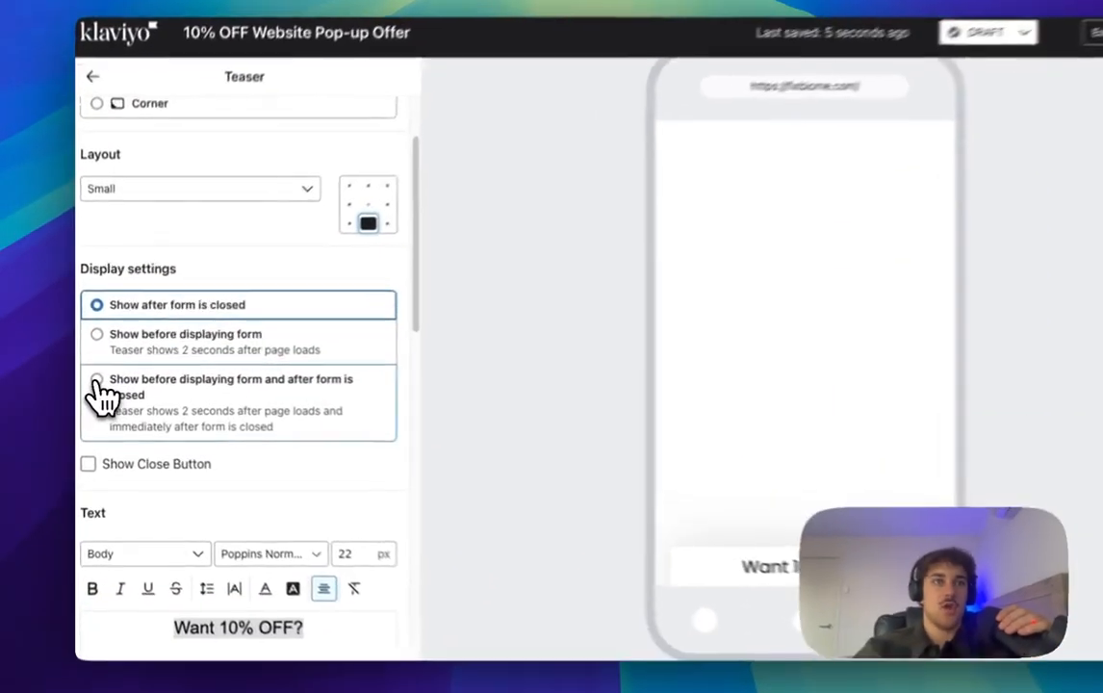
click(123, 387)
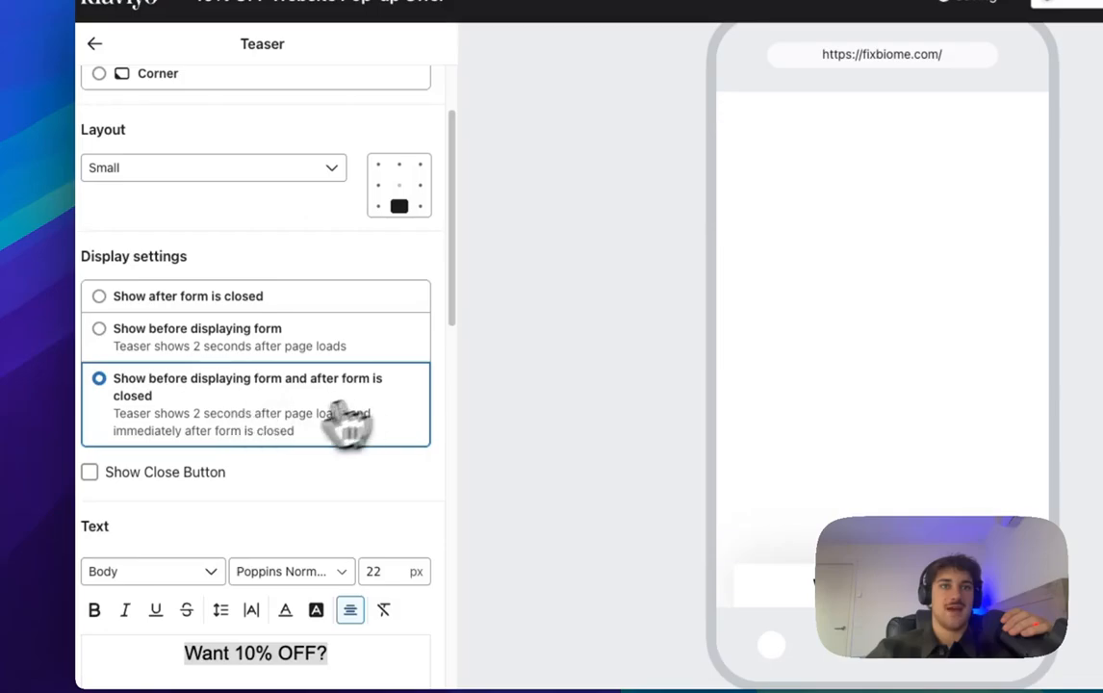
Step: Set the teaser's left margin to 60 px
scroll(270, 434, down, 5)
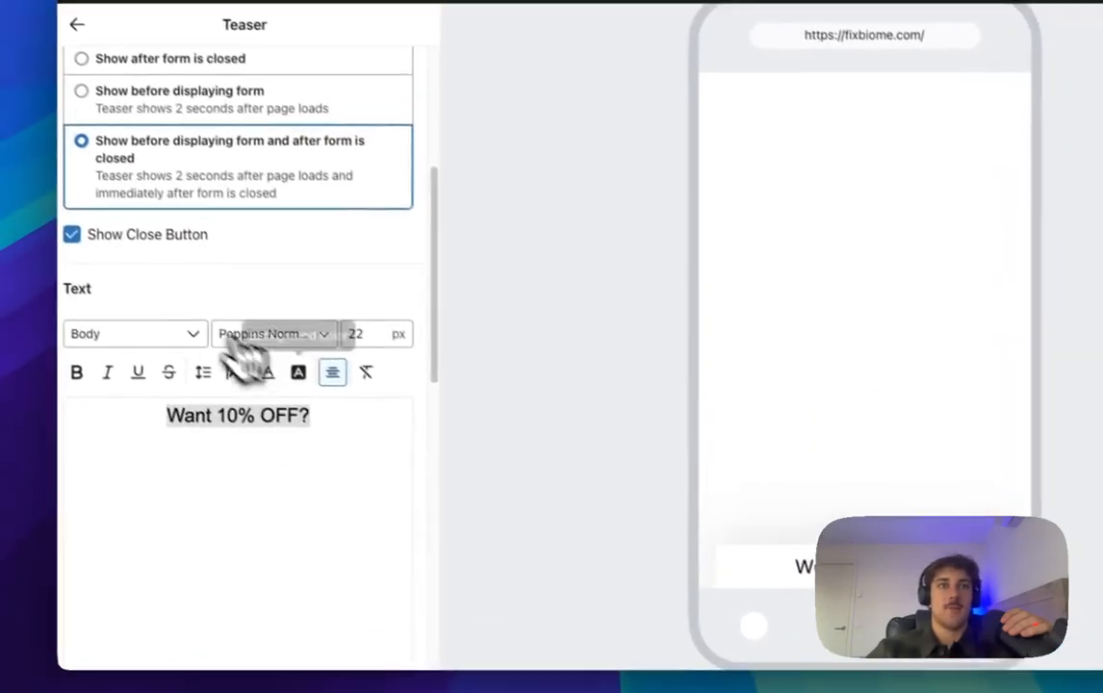
scroll(250, 376, down, 6)
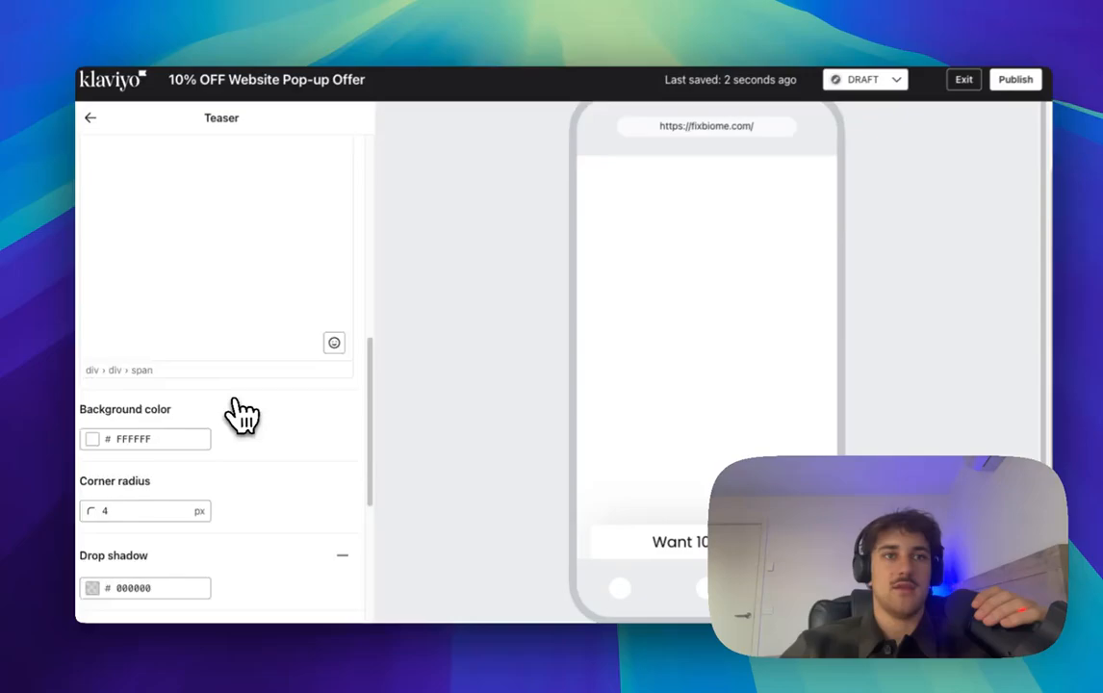
scroll(198, 318, up, 5)
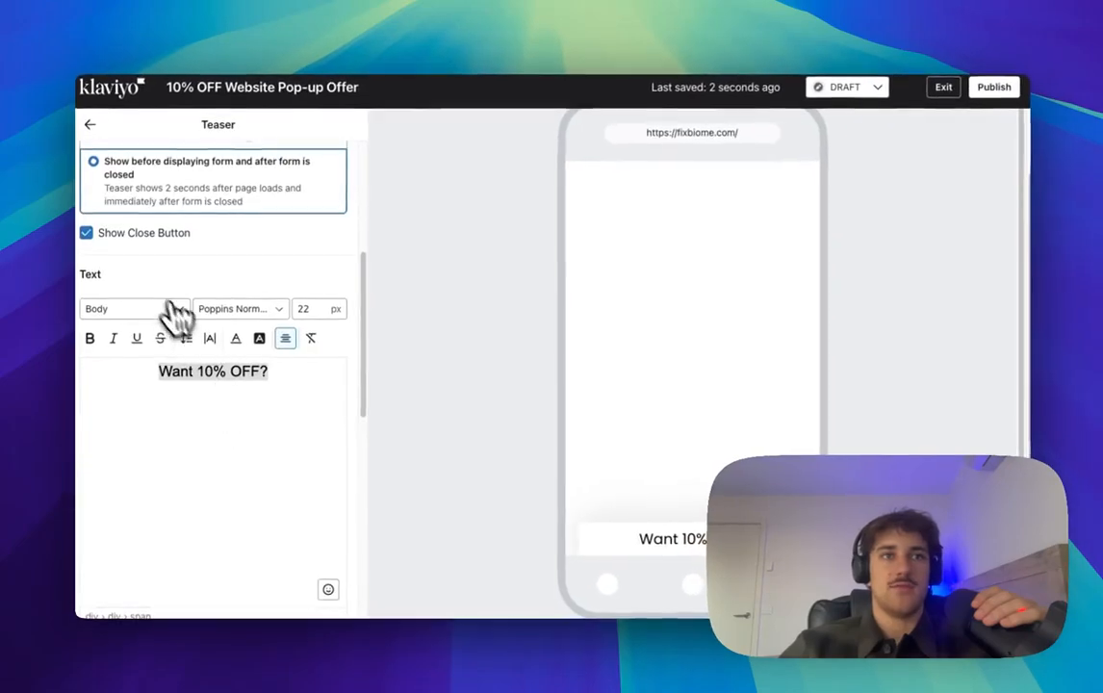
scroll(308, 409, down, 7)
scroll(262, 410, down, 6)
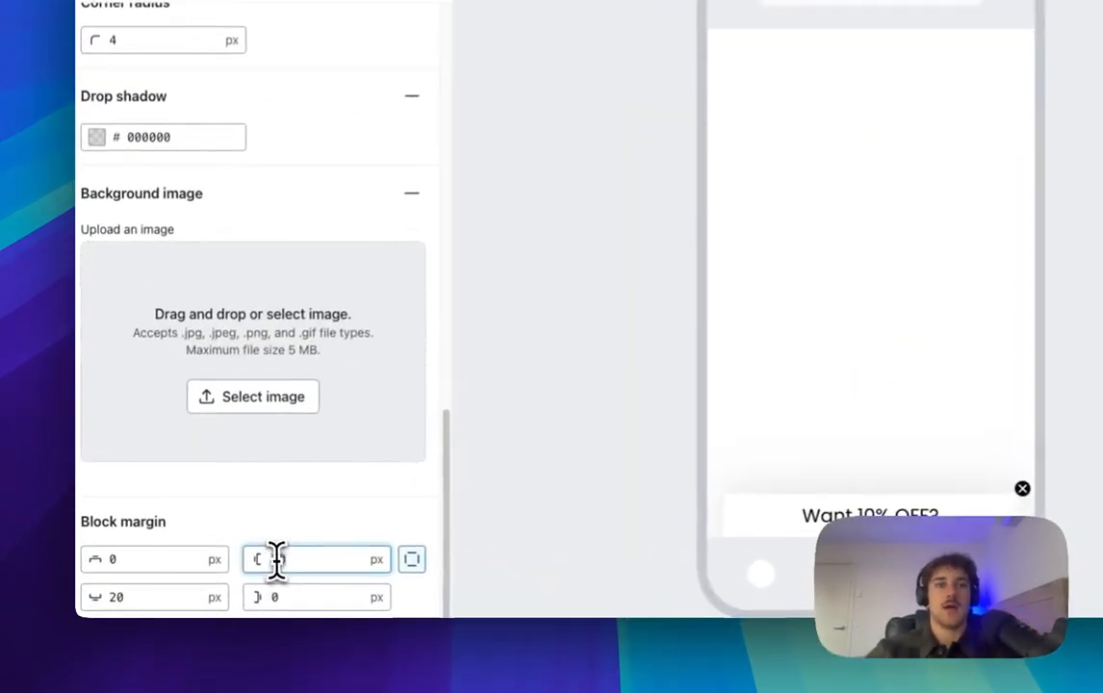
text(0)
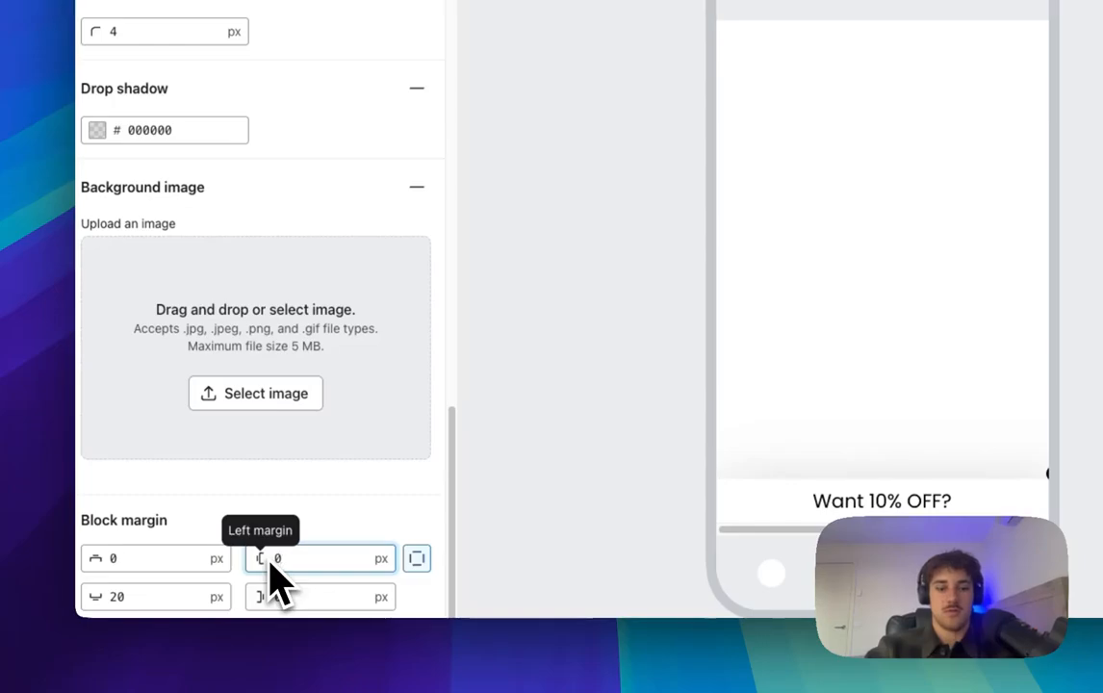
text(50)
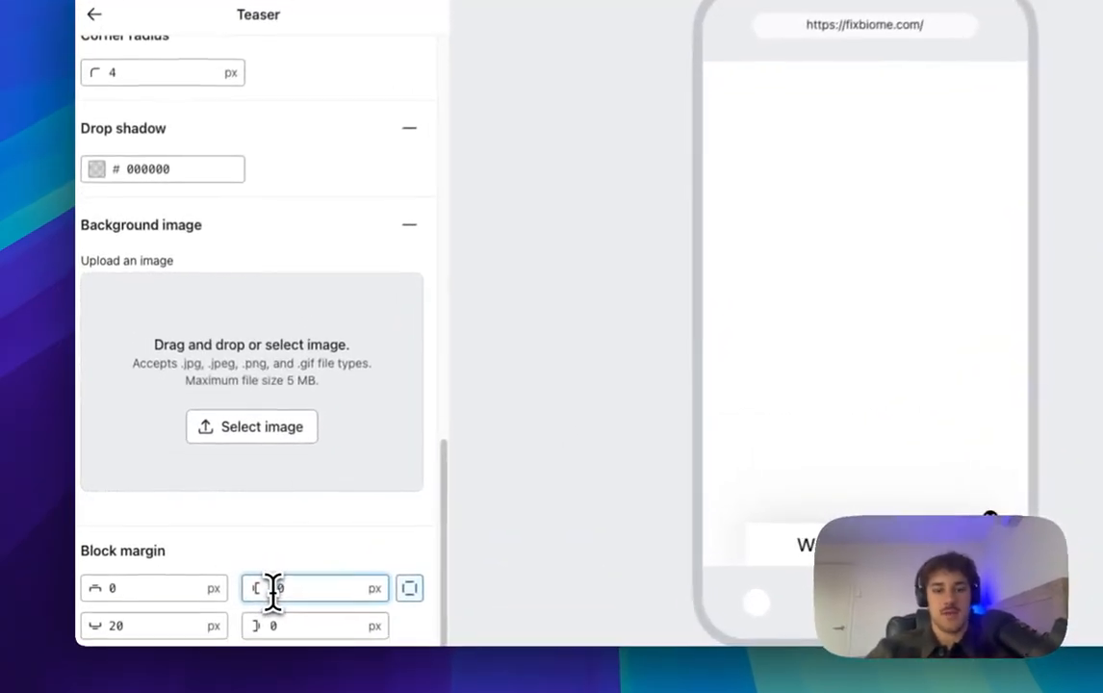
double_click(274, 590)
text(60)
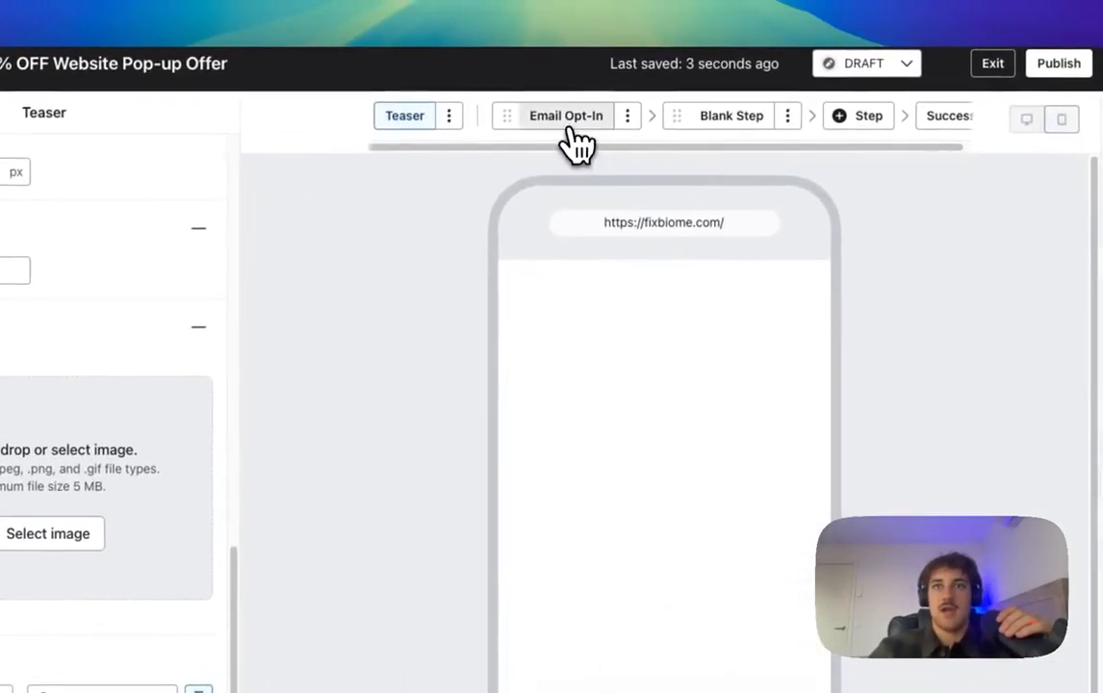
Step: Review the Teaser, Overview, Blank Step and Success screens, ending on the Email Opt-In step
click(606, 17)
scroll(612, 288, down, 1)
click(430, 120)
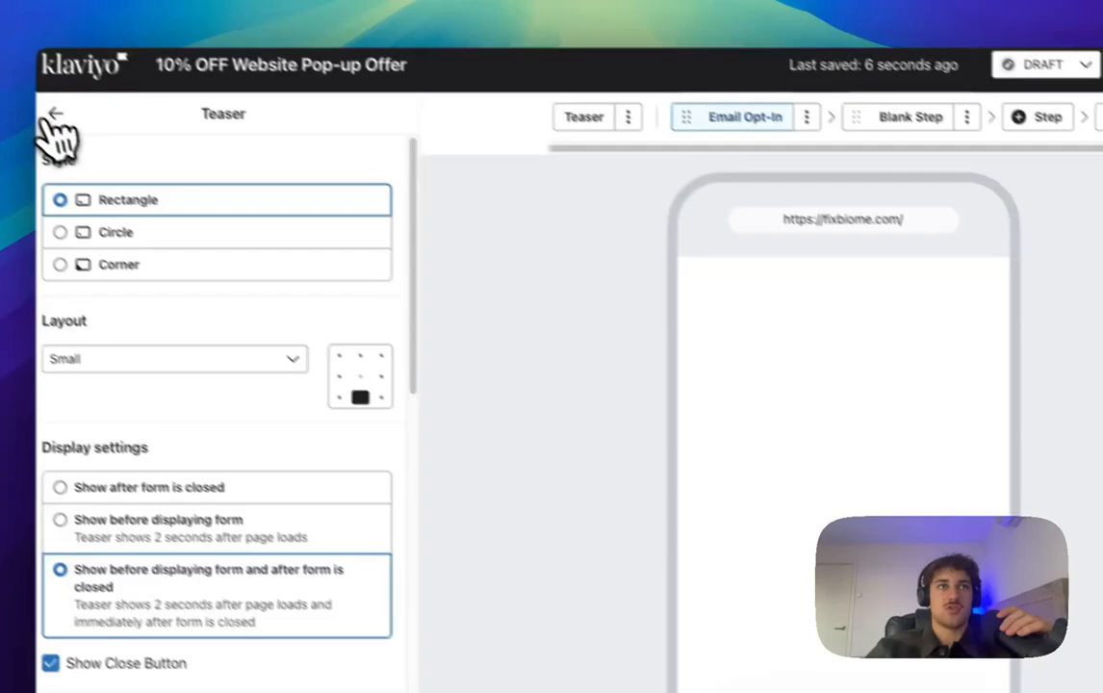
click(53, 113)
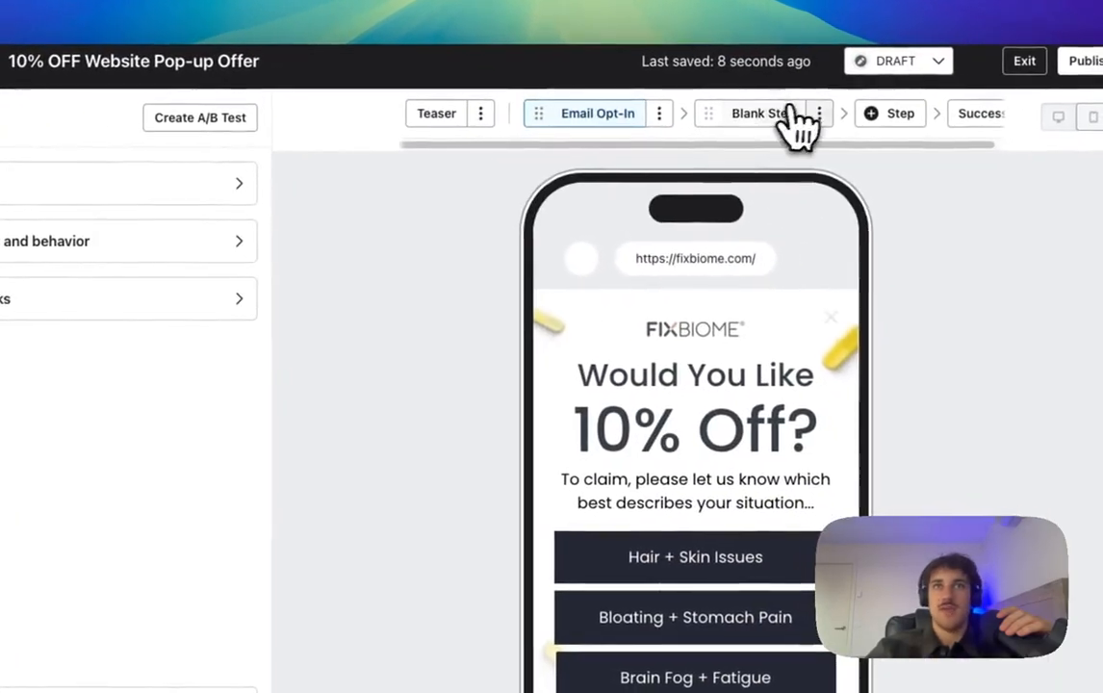
click(948, 147)
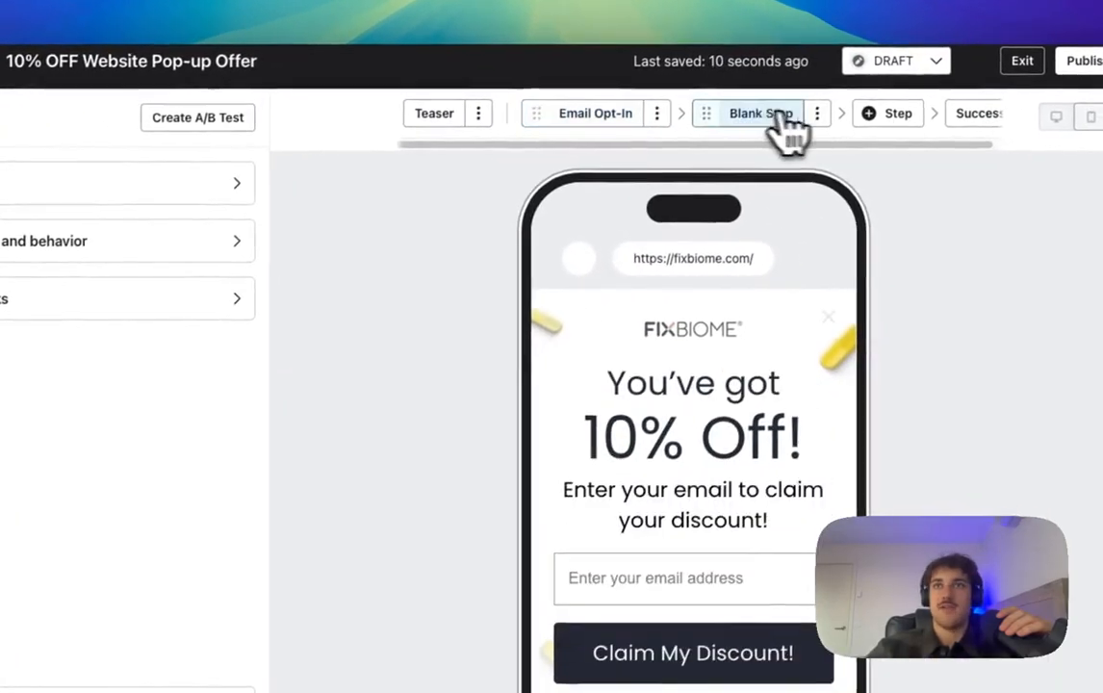
click(885, 143)
scroll(530, 163, down, 2)
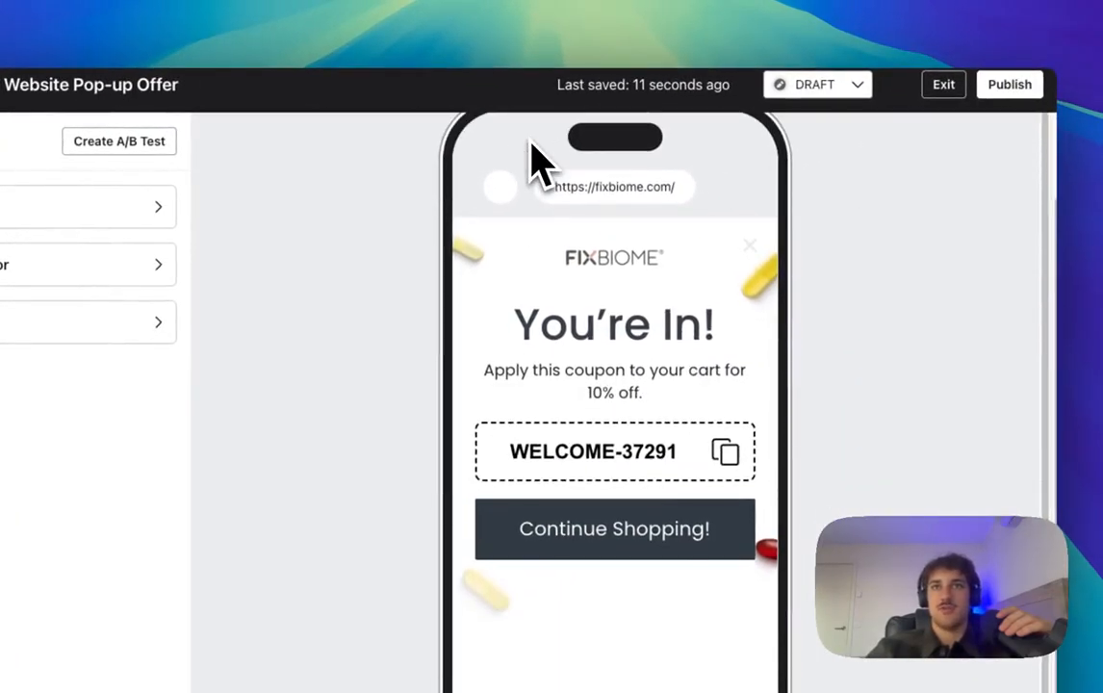
scroll(616, 327, up, 2)
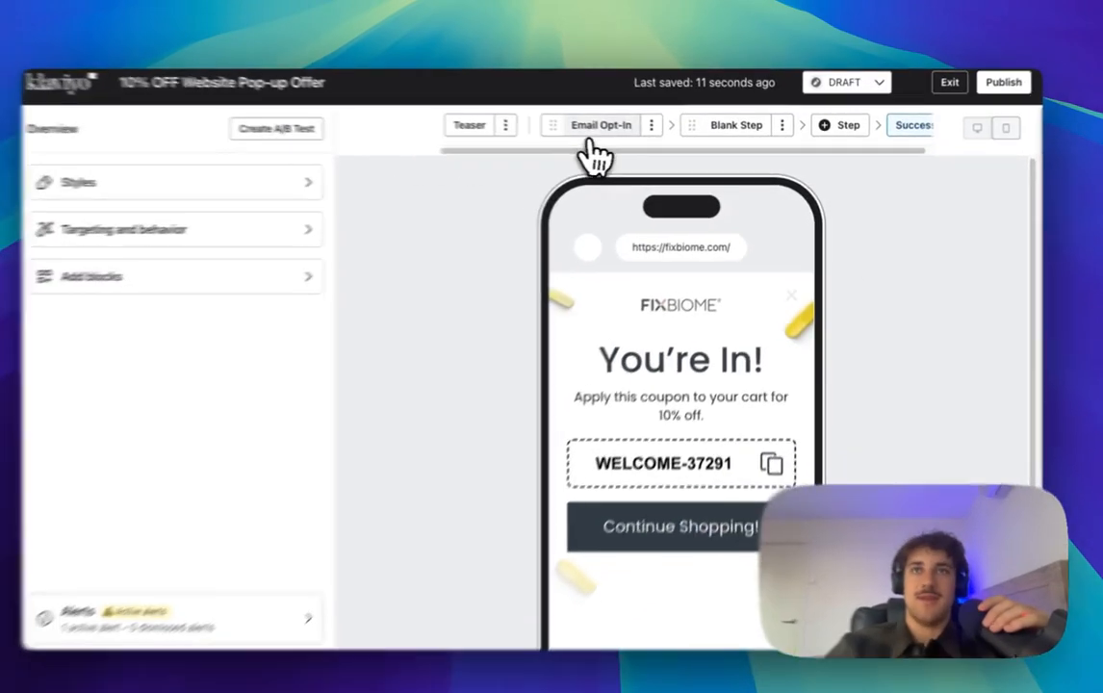
click(587, 145)
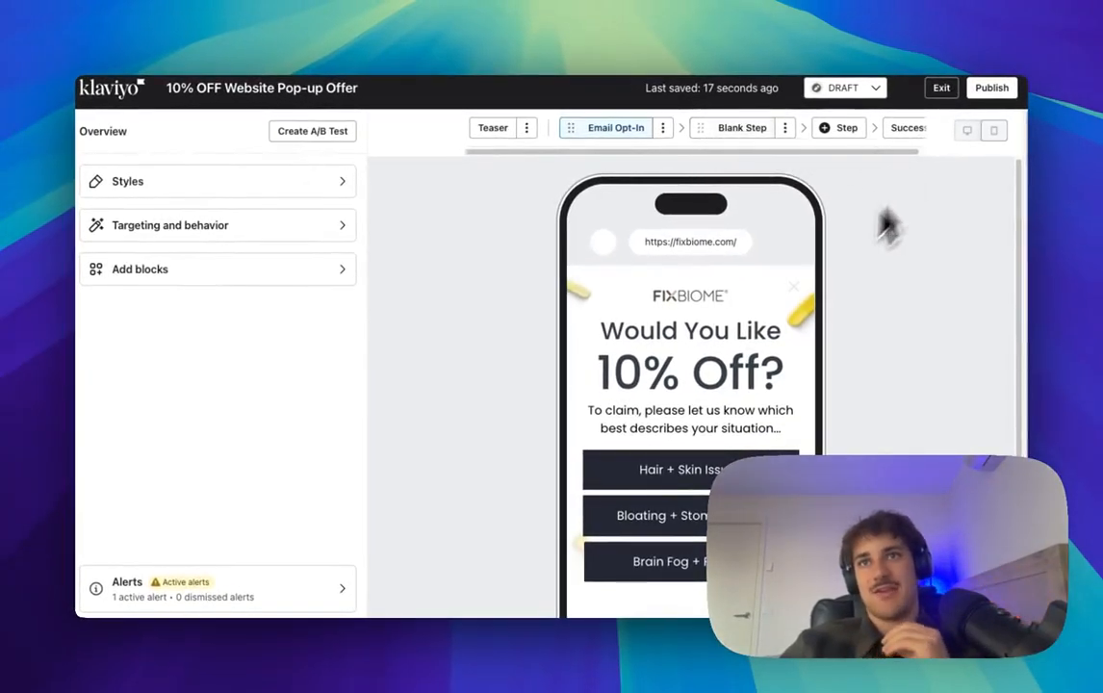
scroll(697, 414, down, 3)
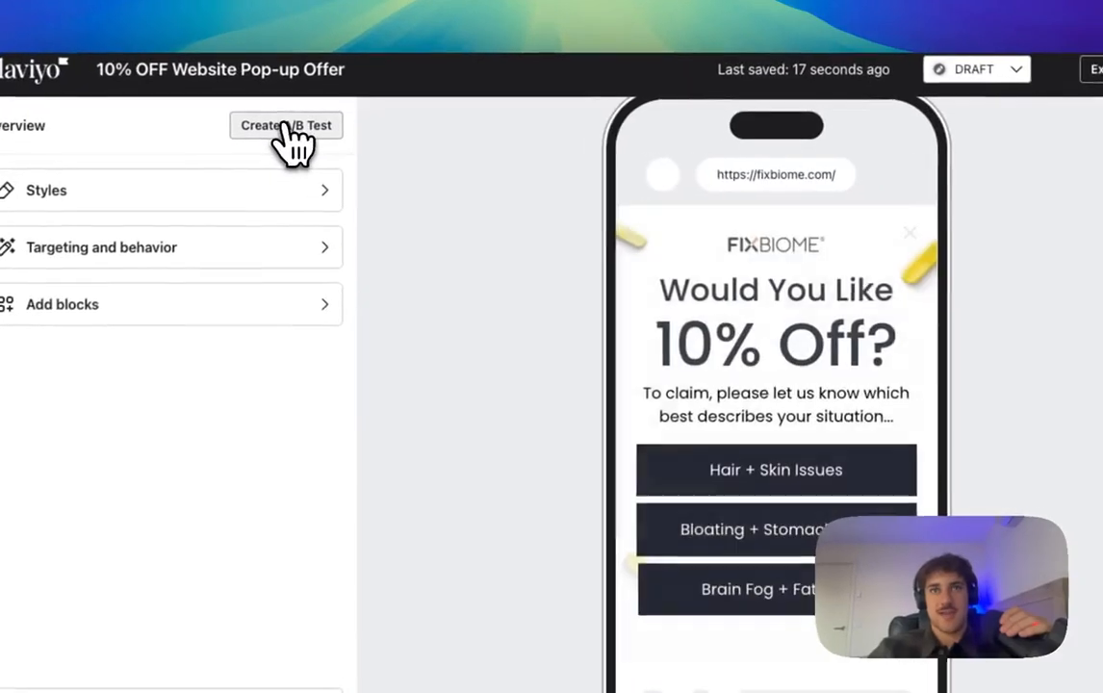
Step: Start a new A/B test named 'Micro-Commitment vs Mystery Discount'
click(313, 131)
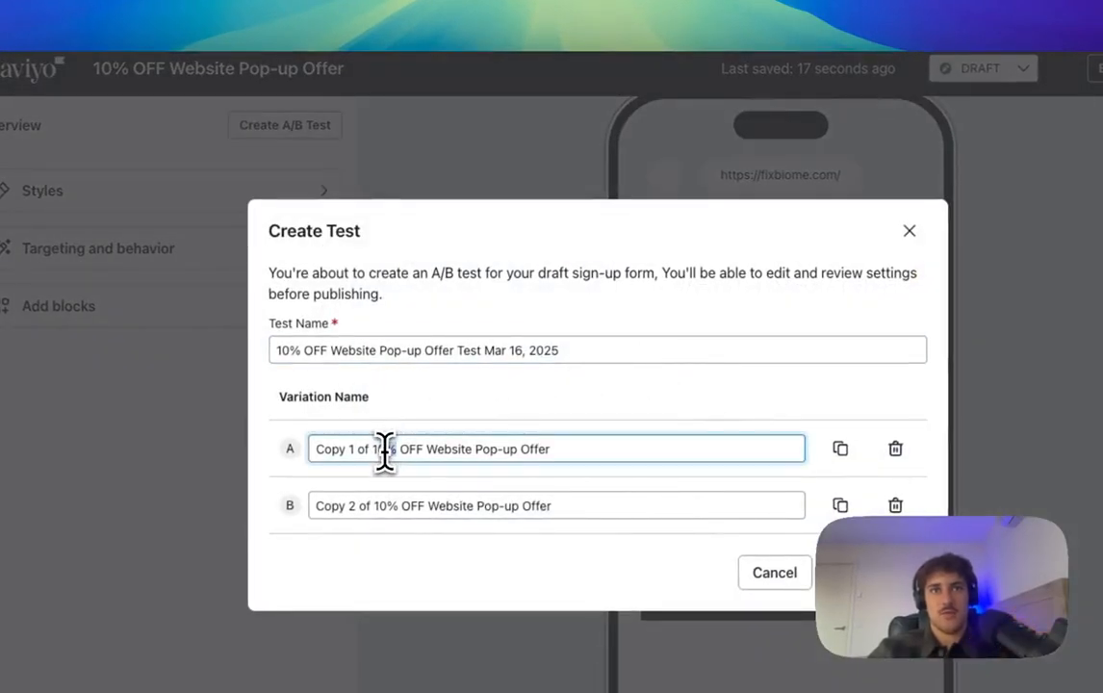
click(439, 352)
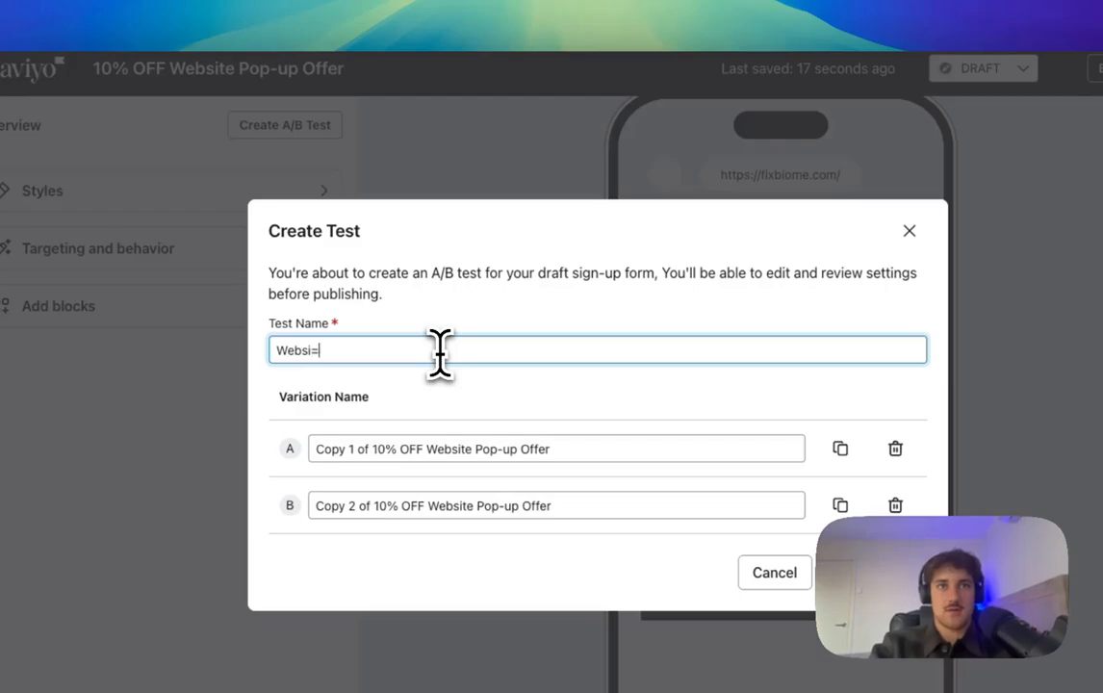
text(We)
key(BackSpace)
key(BackSpace)
text(Micro-Commitment vs Mystery Discount)
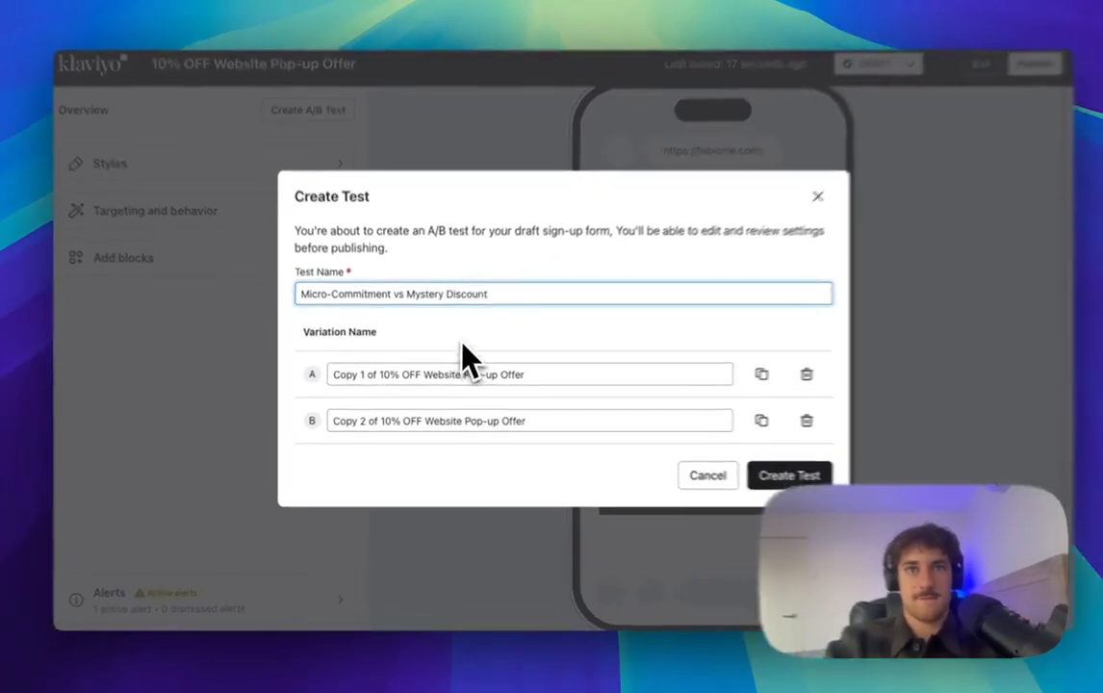
Step: Name the variations 'Micro Commitment' and 'Mystery Discount' and create the test
click(467, 377)
key(super+a)
text(Mic)
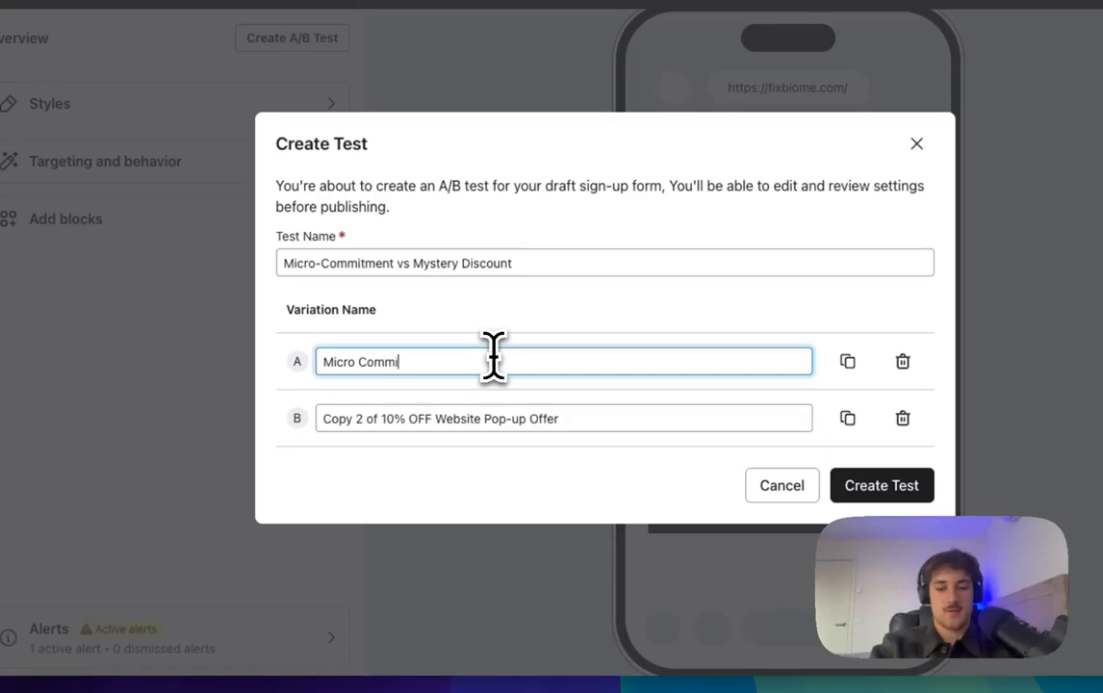
click(502, 417)
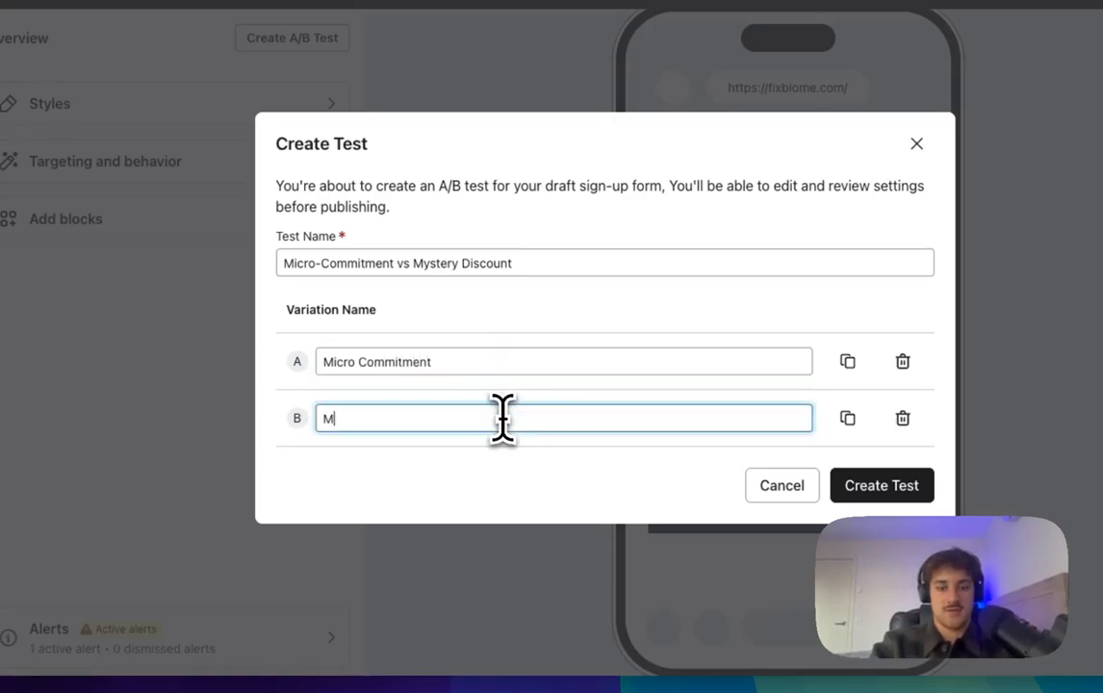
text(Mystery Dis)
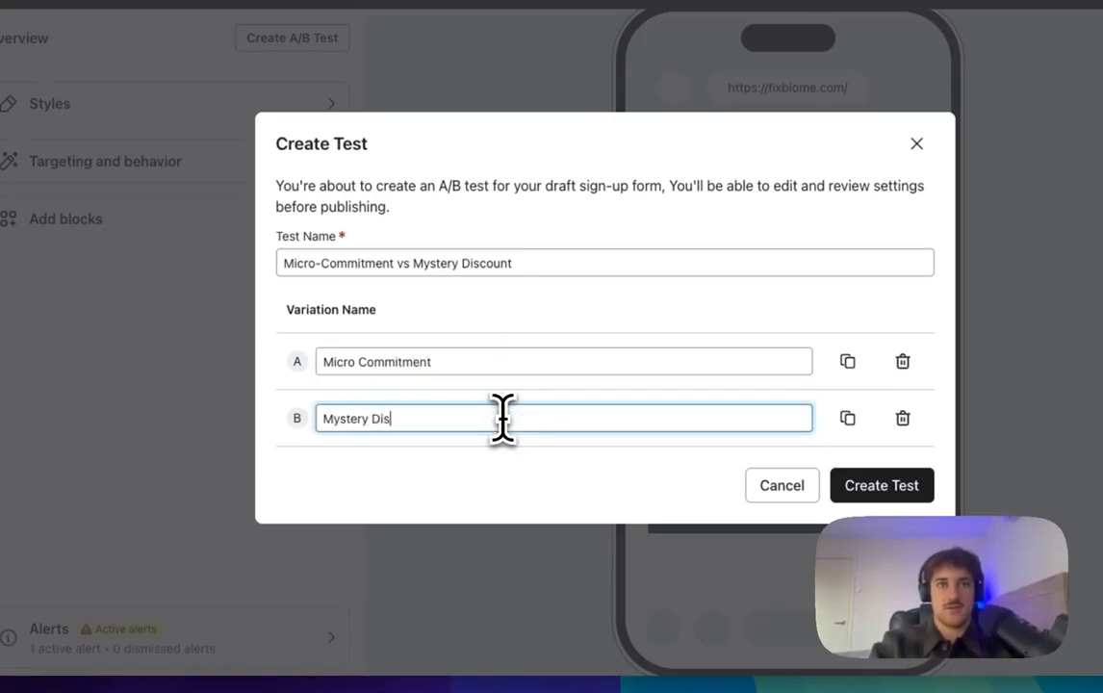
text(count)
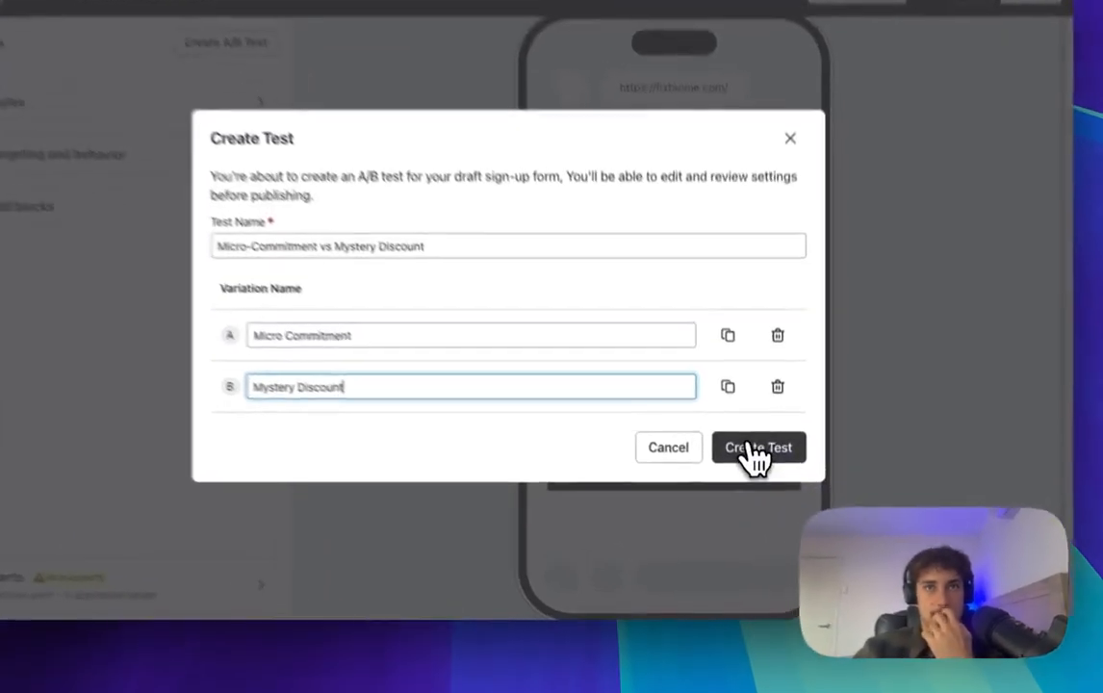
click(759, 472)
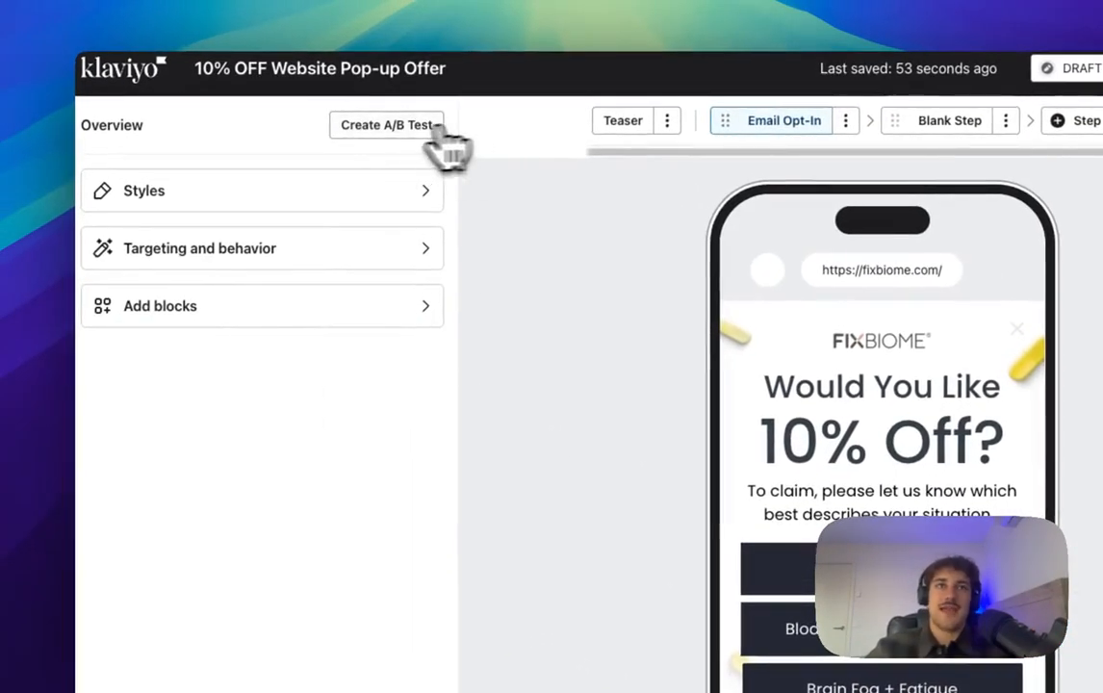
Step: In the Mystery Discount variation, move Blank Step ahead of Email Opt-In and open it
click(281, 127)
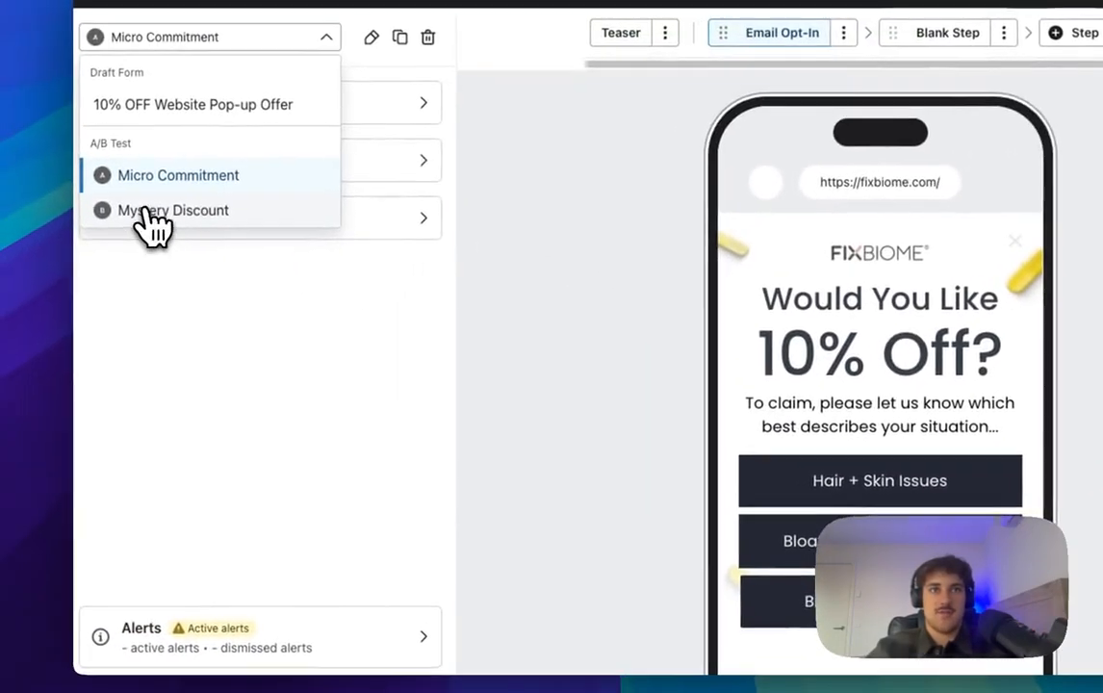
click(146, 211)
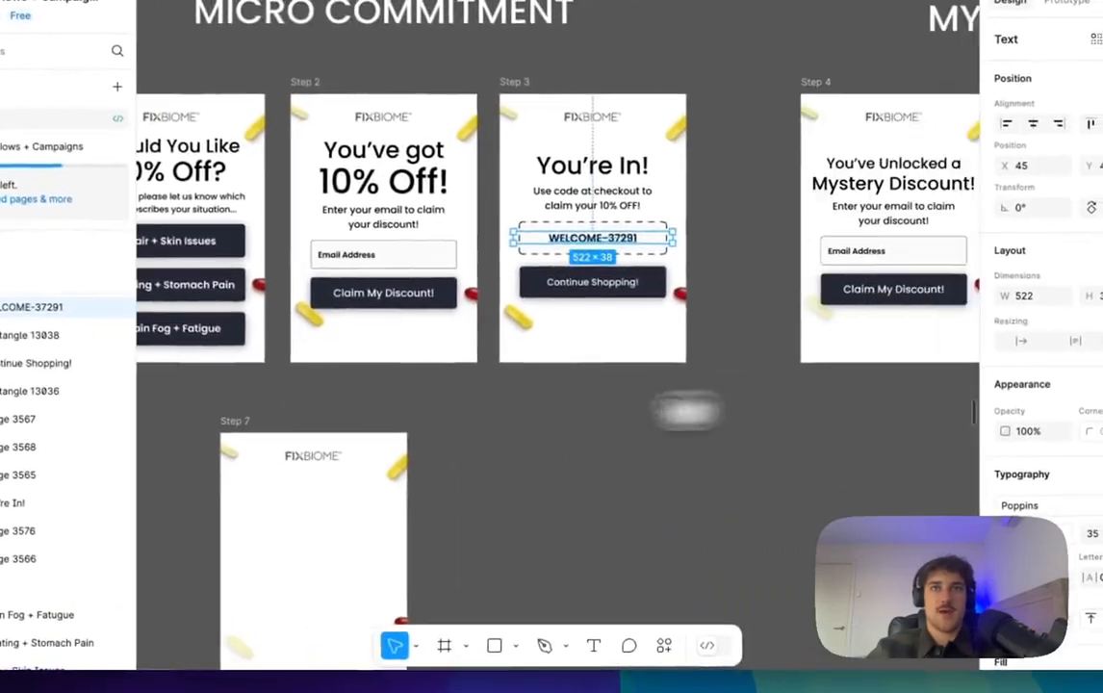
drag(685, 412, 612, 489)
click(544, 465)
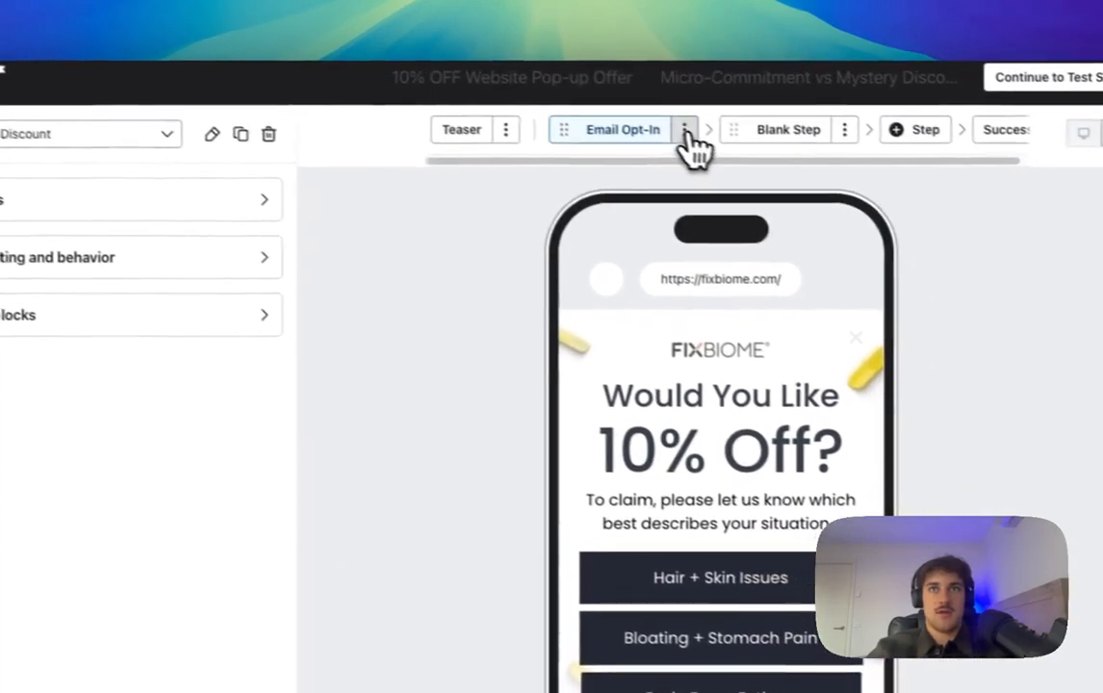
drag(746, 149, 705, 145)
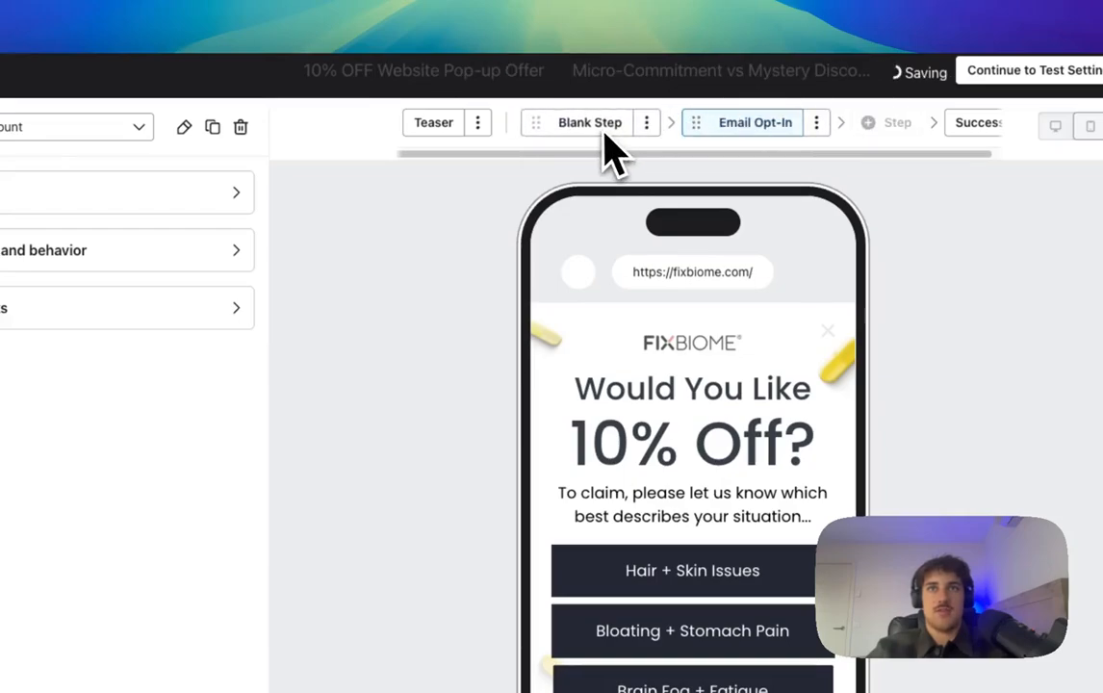
click(581, 144)
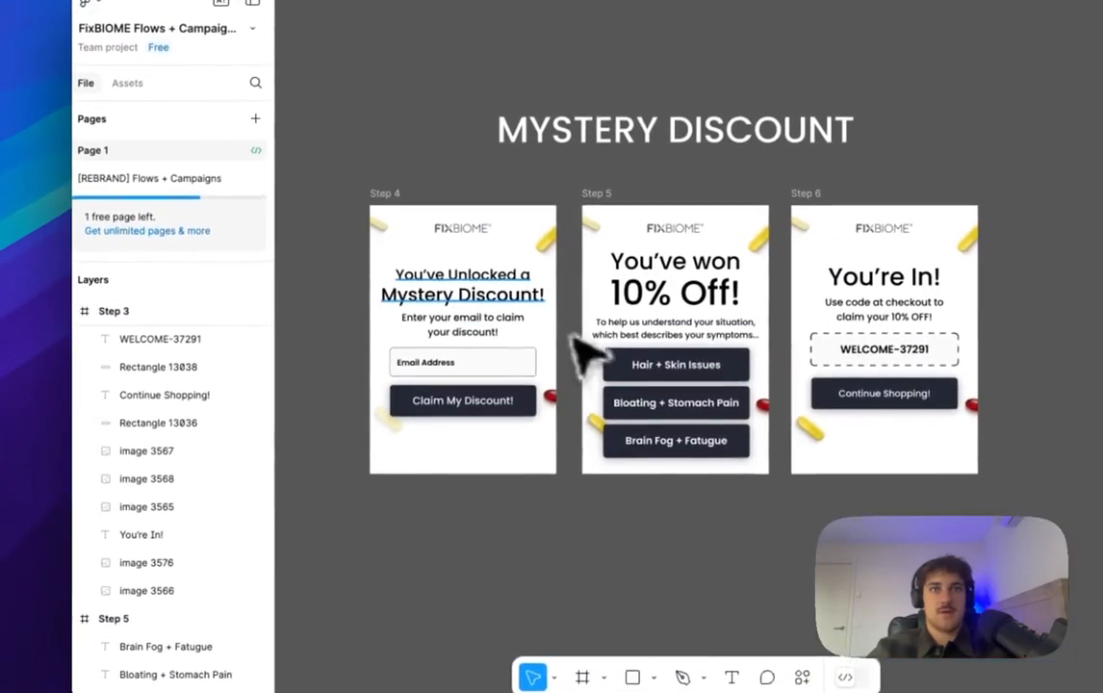
click(478, 300)
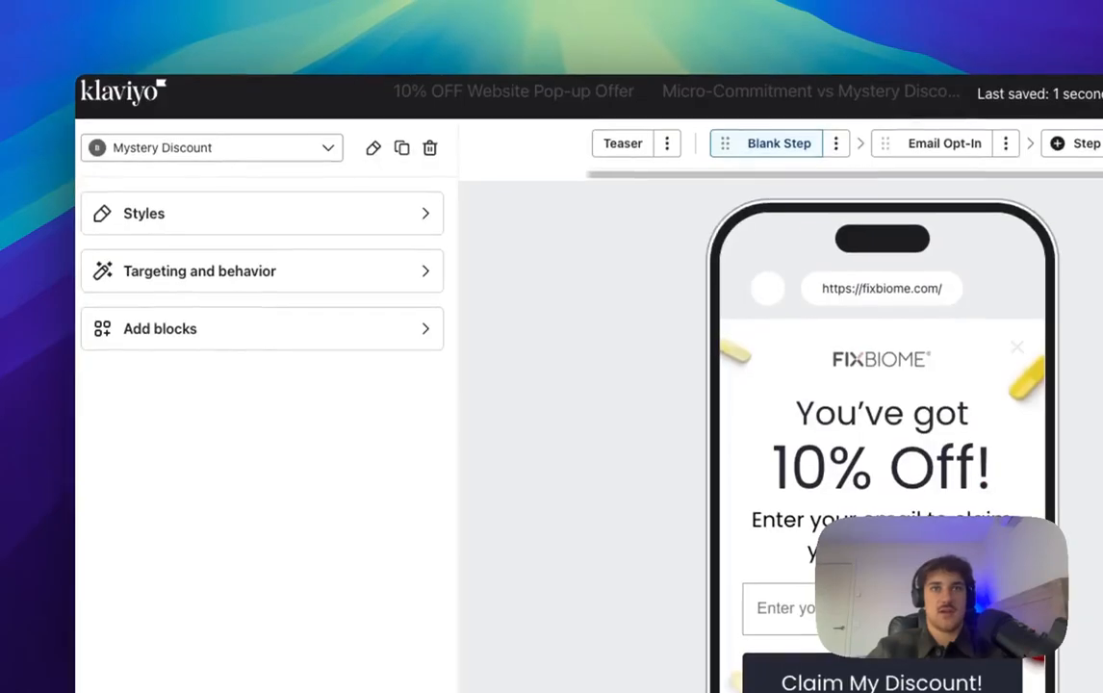
Step: Replace the 'You've got 10% Off!' heading with the pasted Figma 'Mystery Discount' heading
click(851, 451)
key(ctrl+v)
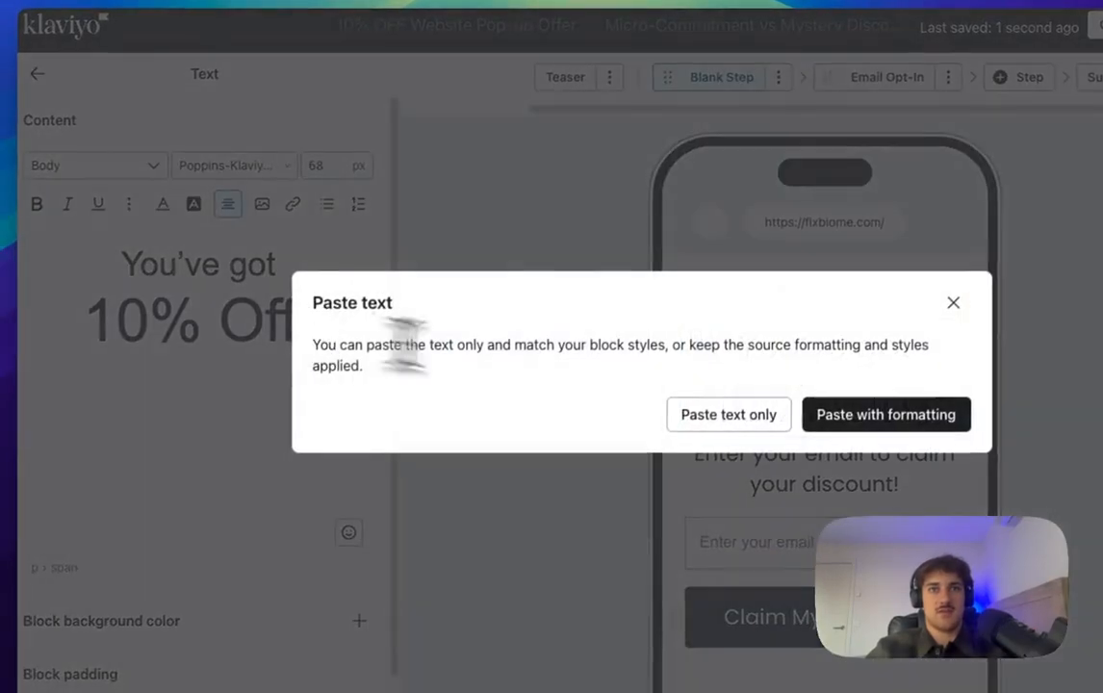
click(833, 416)
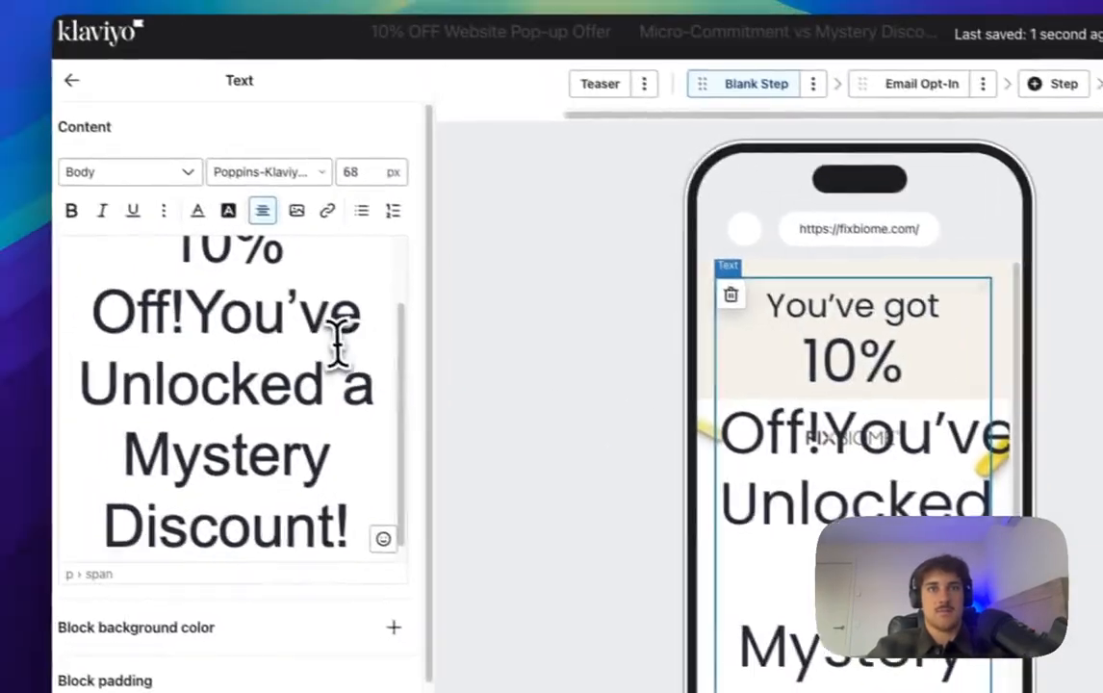
drag(82, 274, 14, 212)
key(BackSpace)
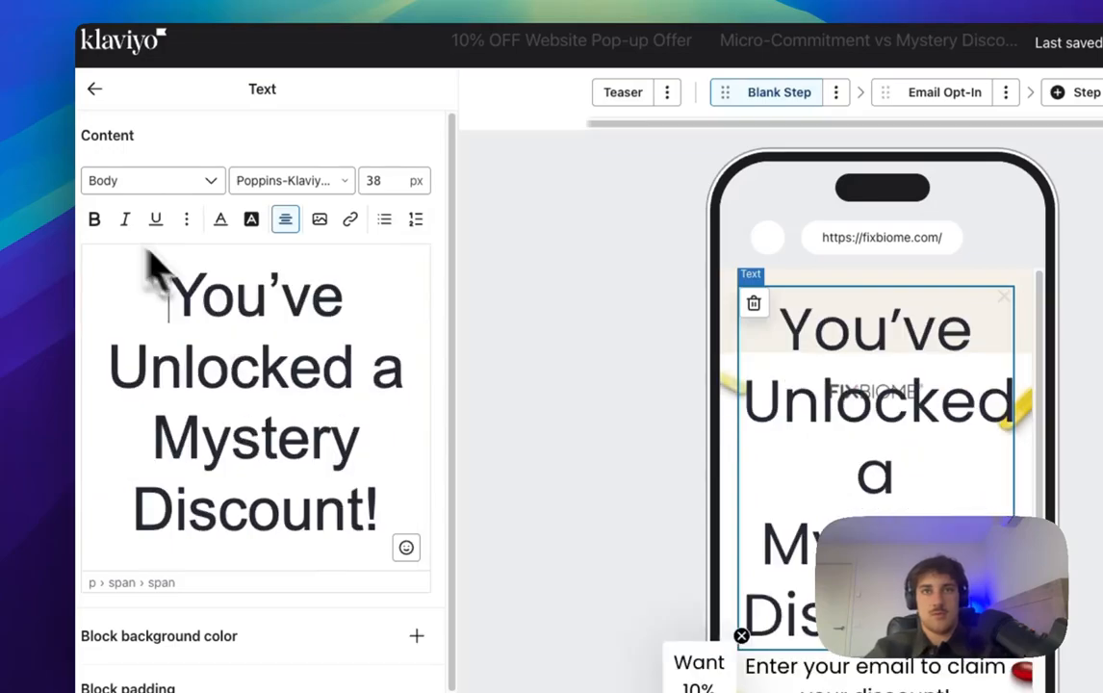
Step: Size 'You've Unlocked a' at 24 px and enlarge the 'Mystery Discount!' line
drag(442, 384, 158, 296)
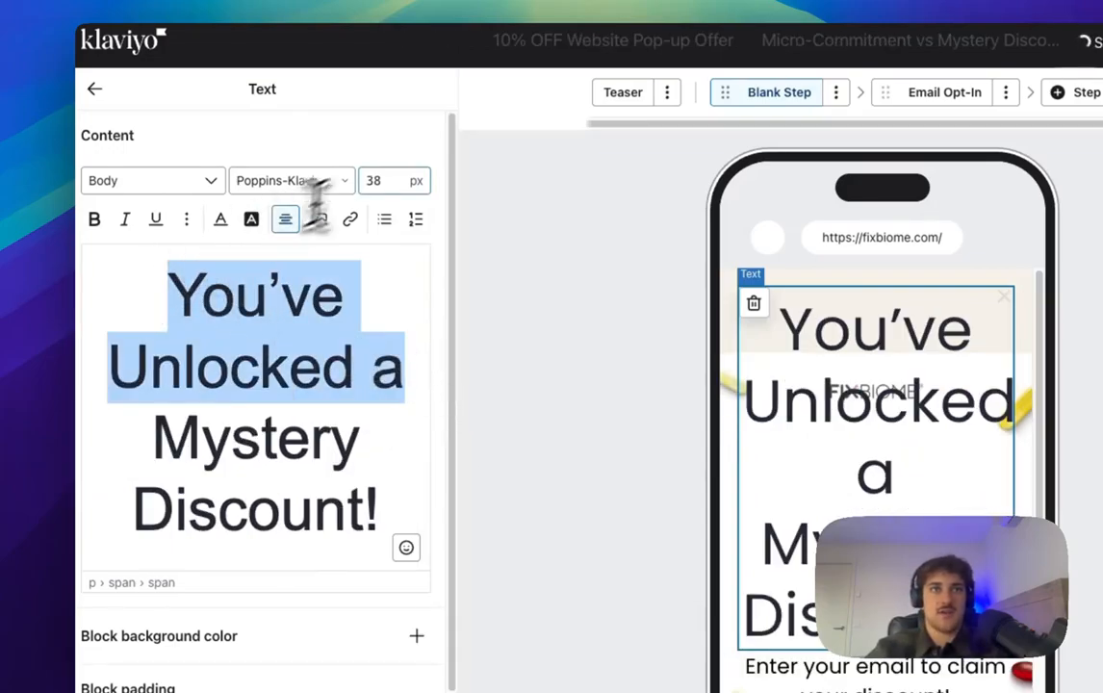
click(368, 181)
text(24)
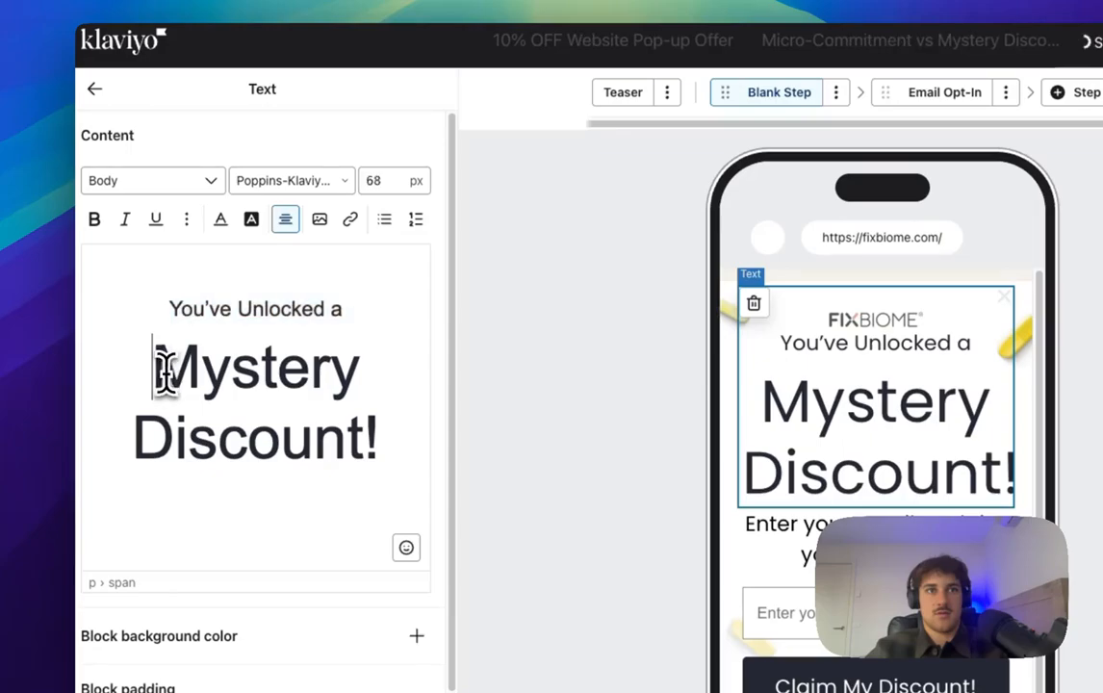
drag(155, 367, 463, 459)
click(362, 186)
text(48)
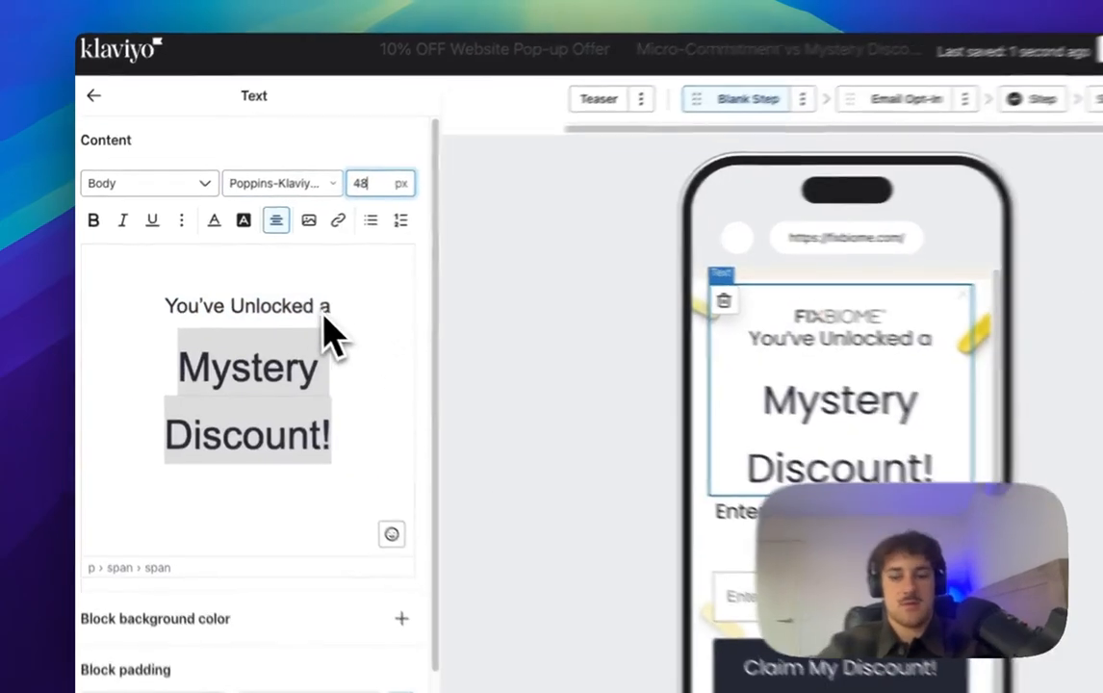
key(BackSpace)
text(4)
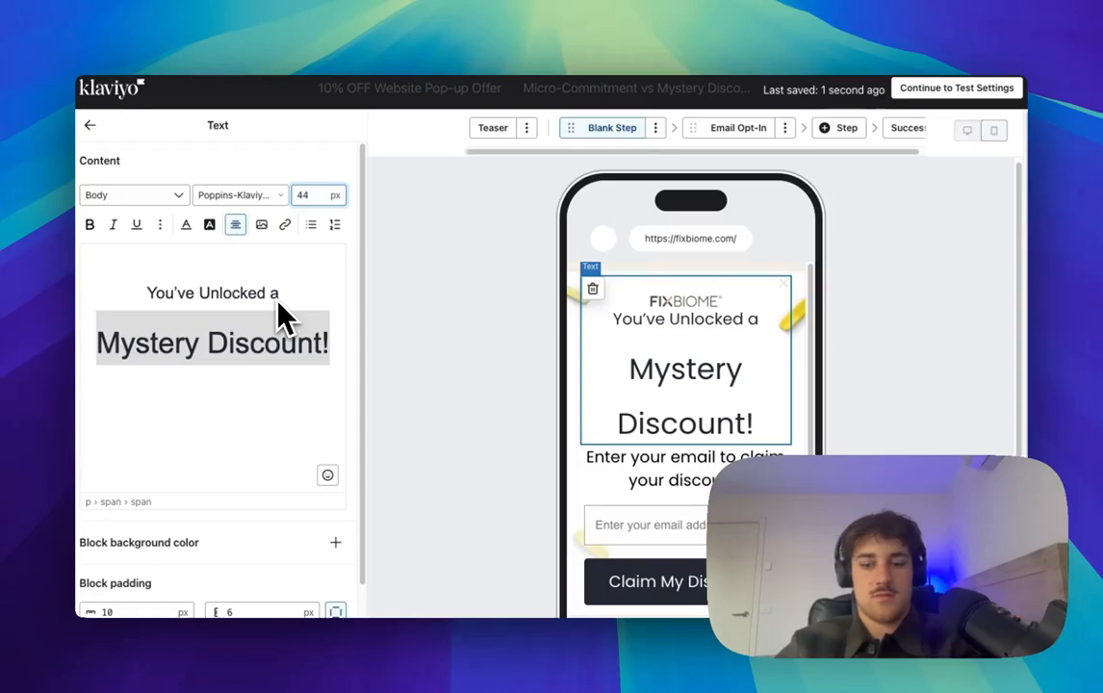
key(BackSpace)
text(0)
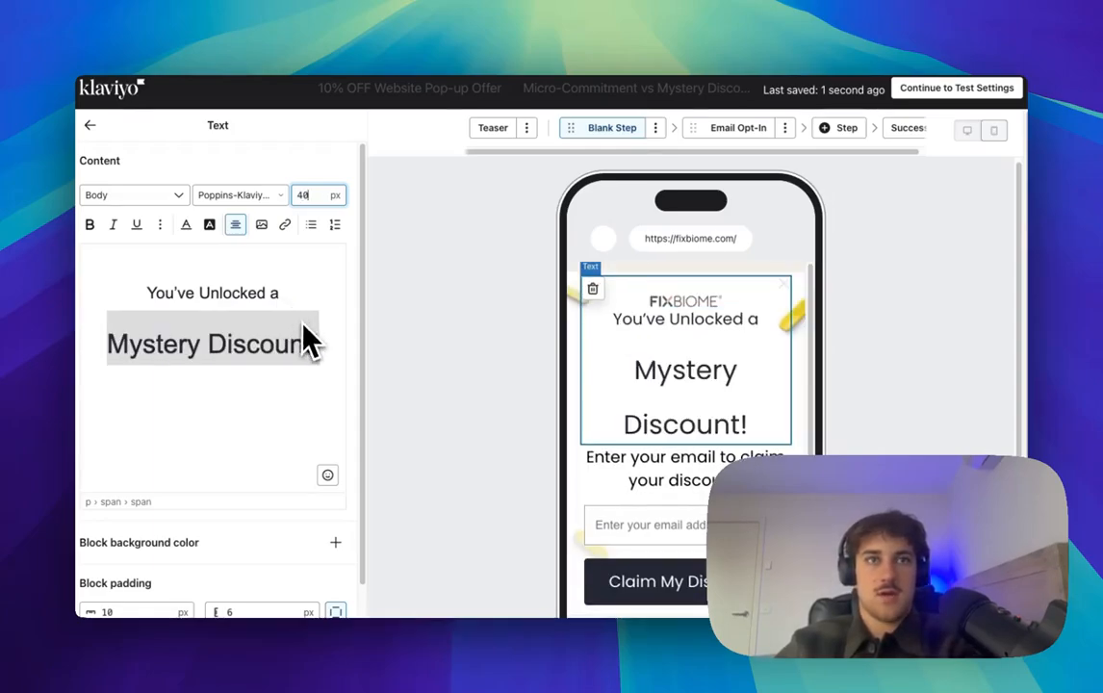
key(BackSpace)
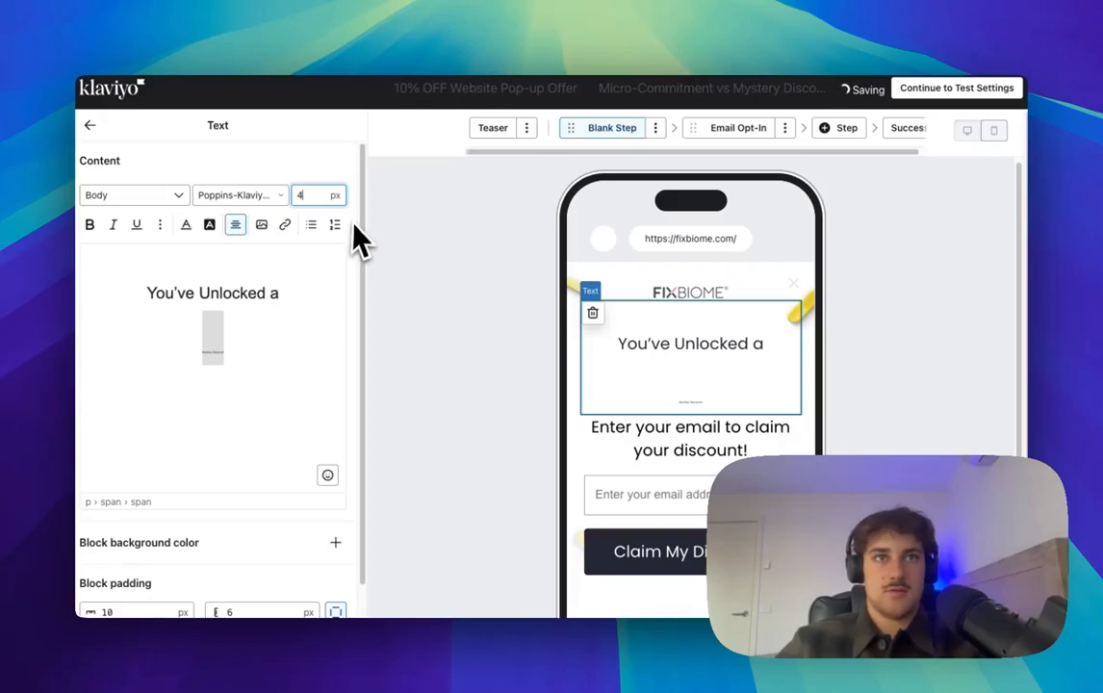
text(0)
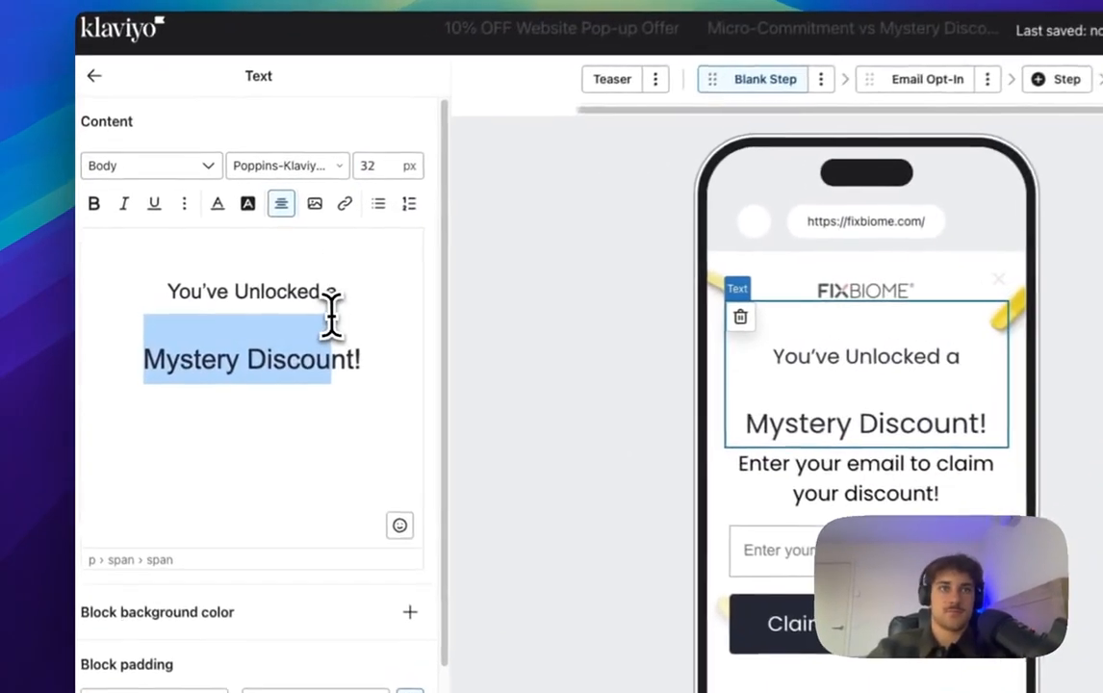
click(277, 292)
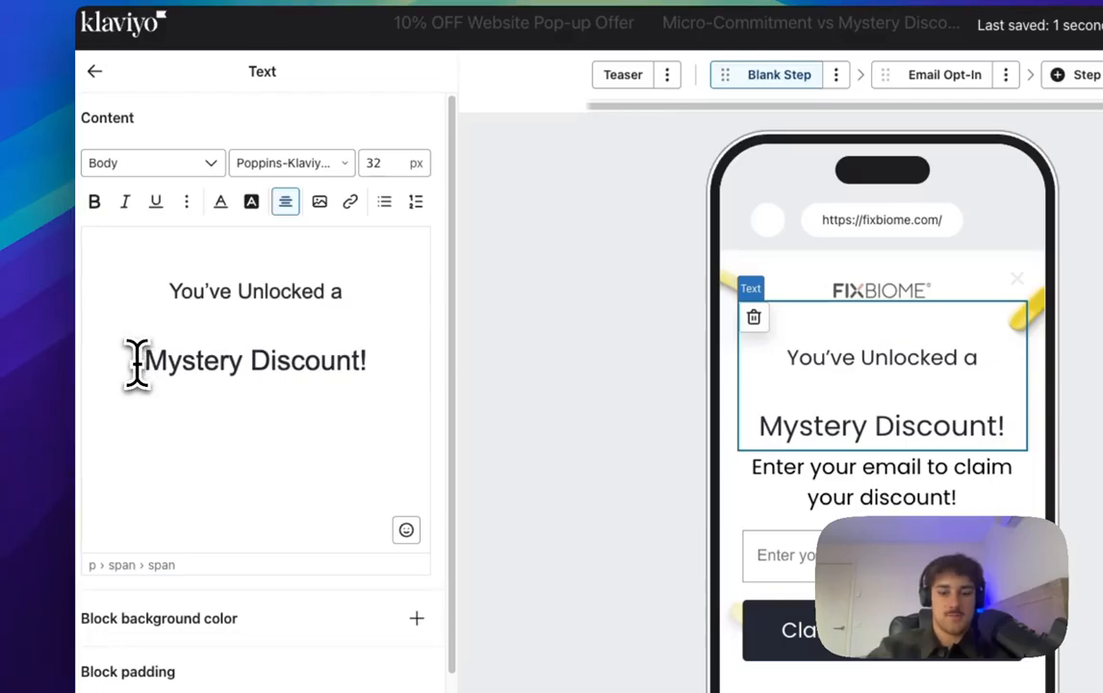
text(Y)
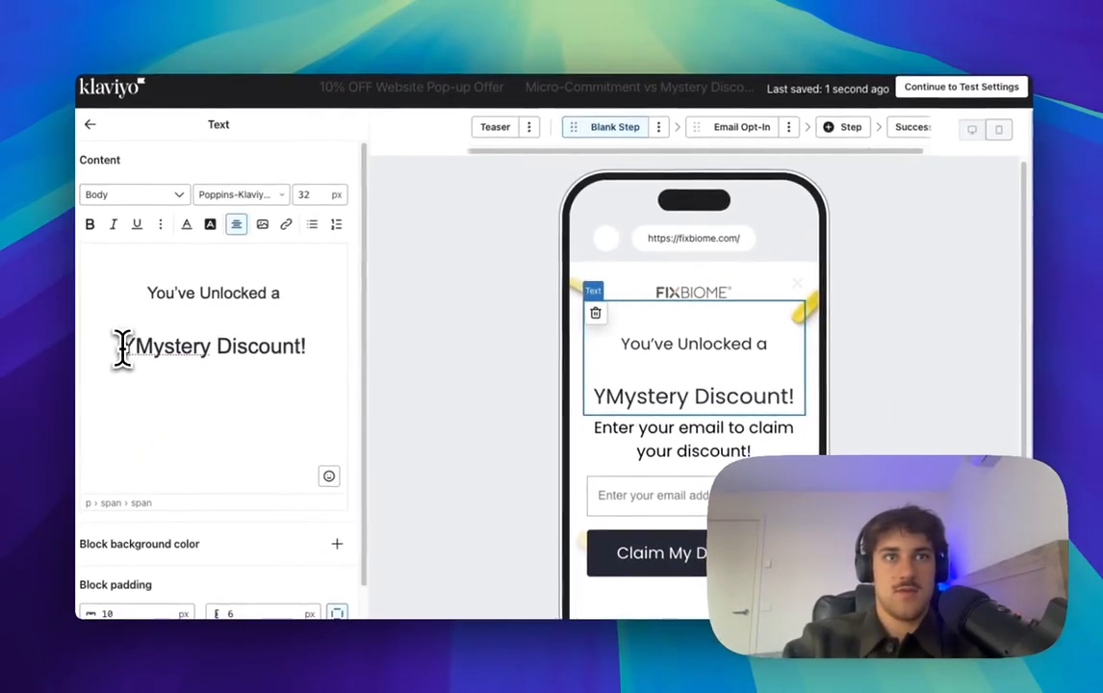
key(BackSpace)
key(BackSpace)
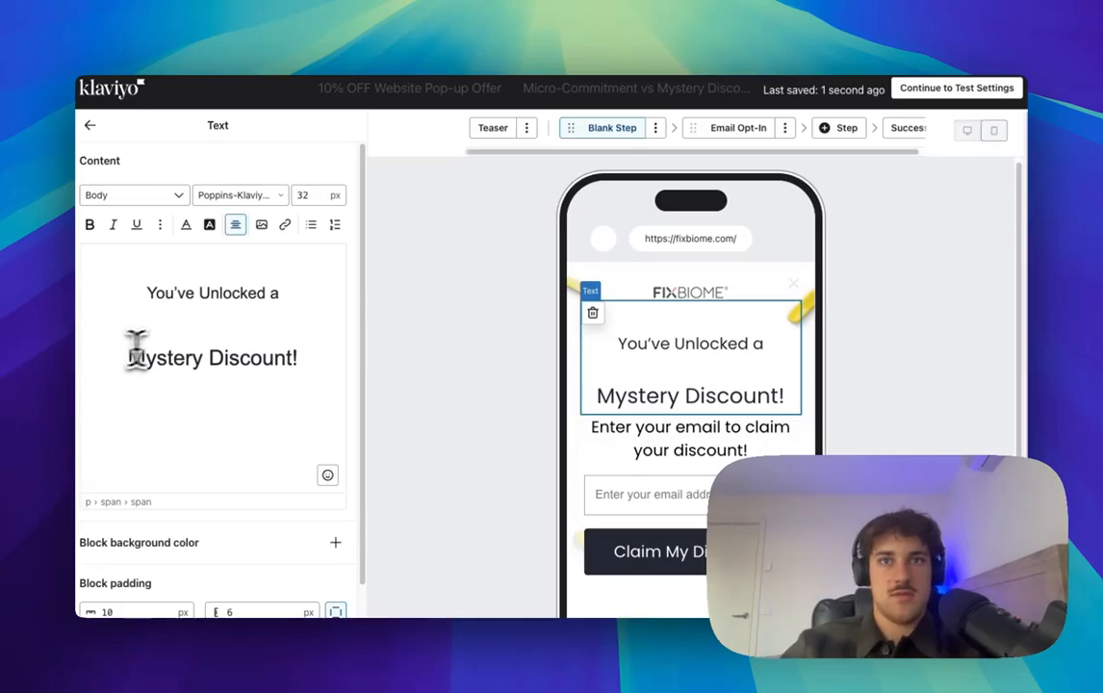
Step: Undo the heading edits and trim the heading back to just 'You've got'
drag(300, 357, 172, 332)
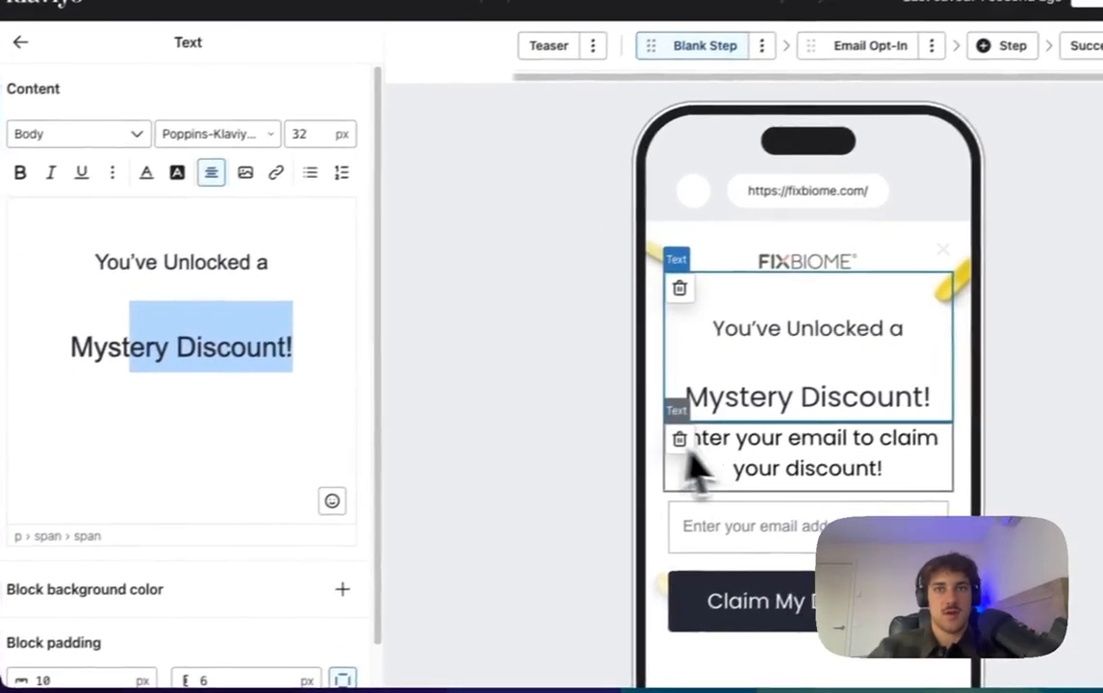
click(142, 260)
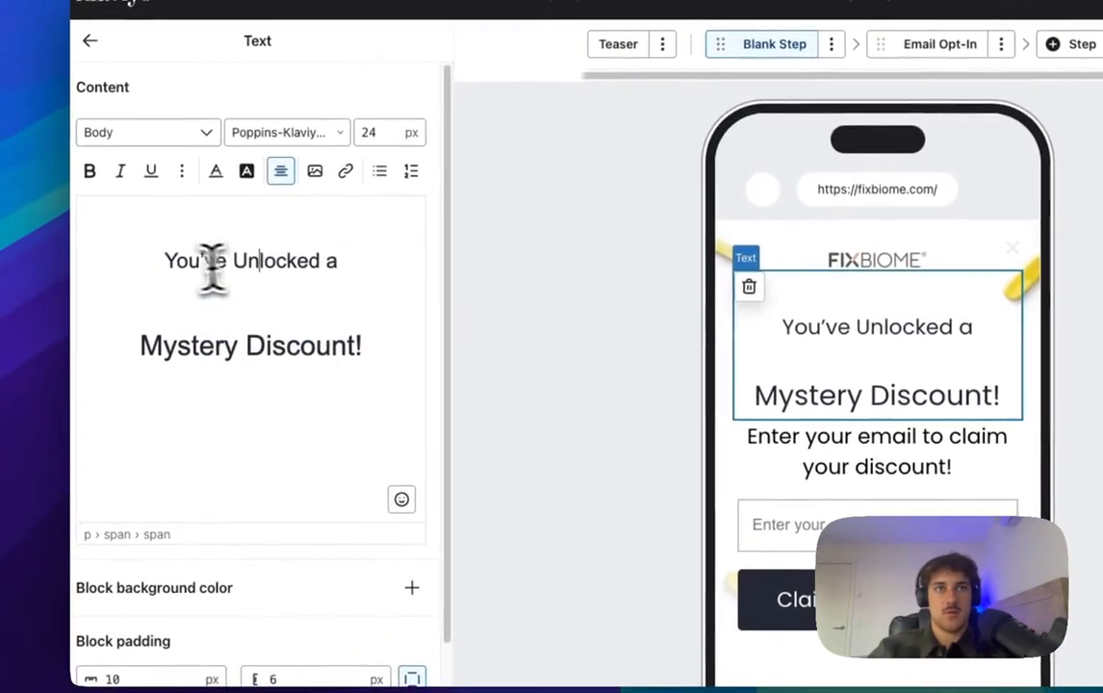
drag(92, 259, 378, 397)
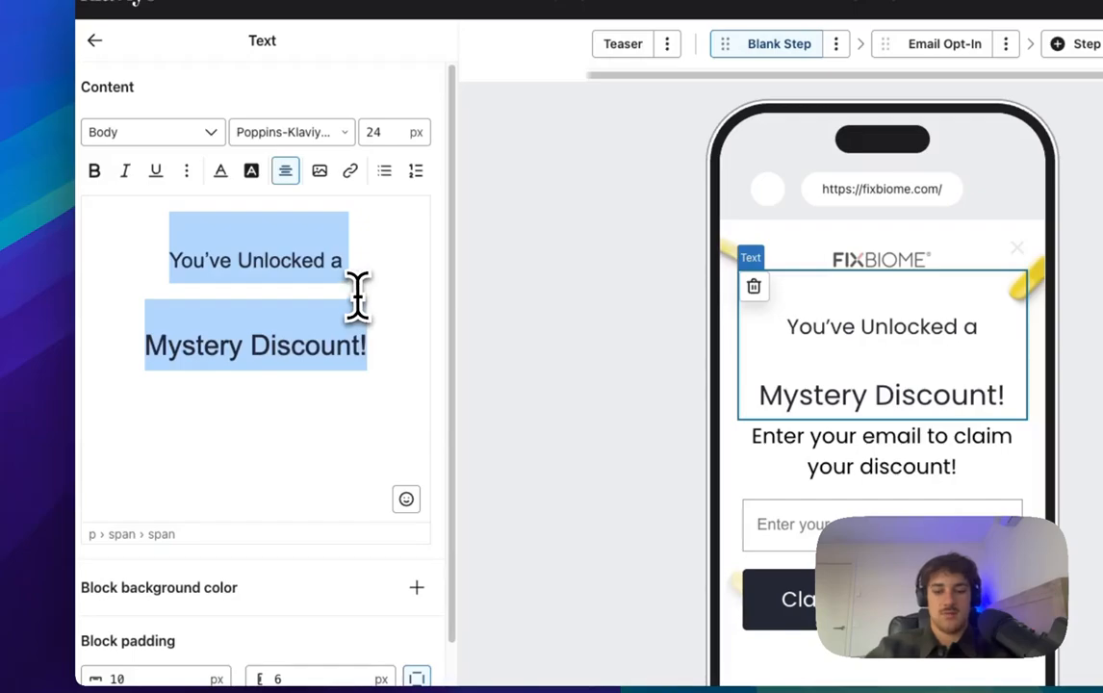
key(ctrl+z)
key(ctrl+z)
key(ctrl+z)
key(ctrl+z)
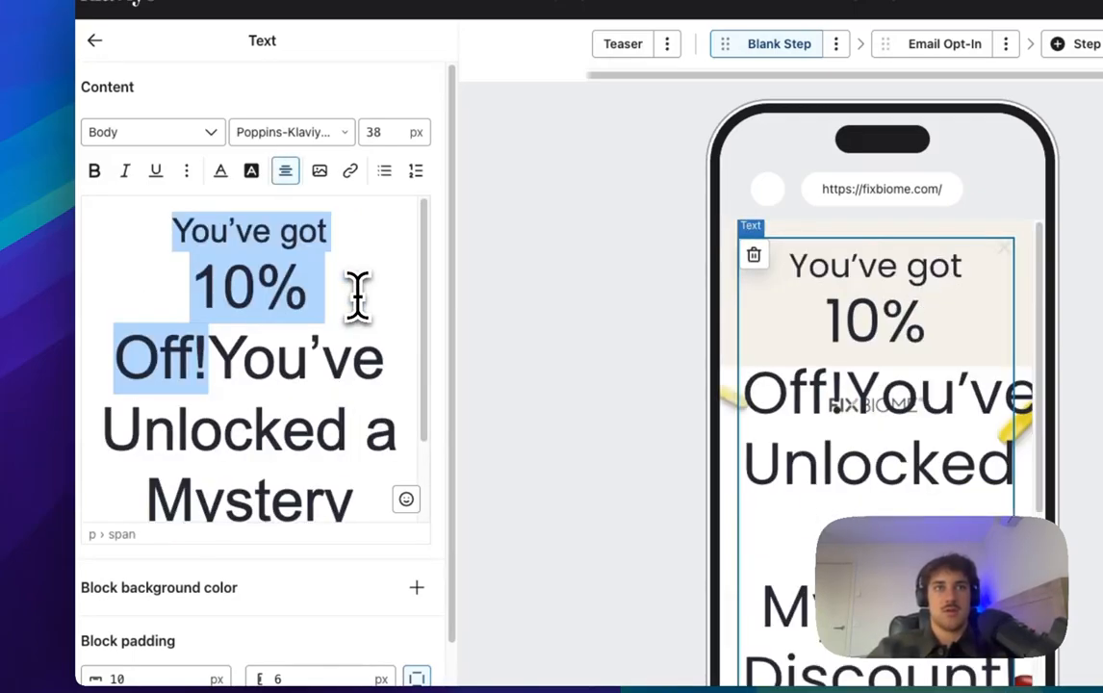
click(195, 238)
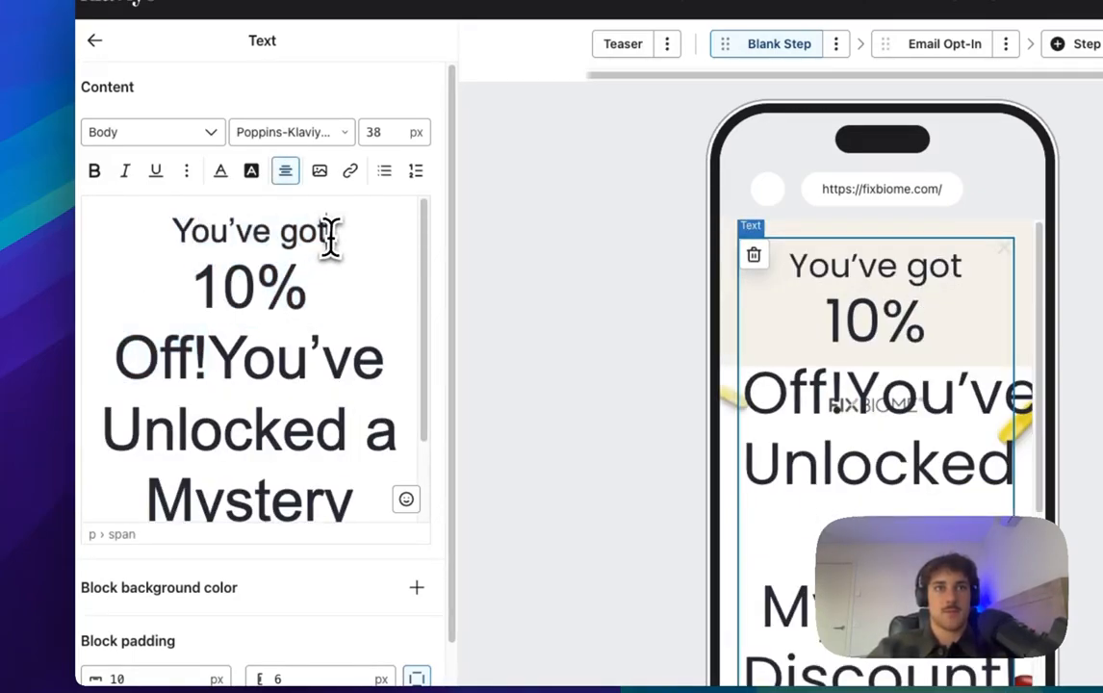
drag(330, 236, 406, 496)
key(BackSpace)
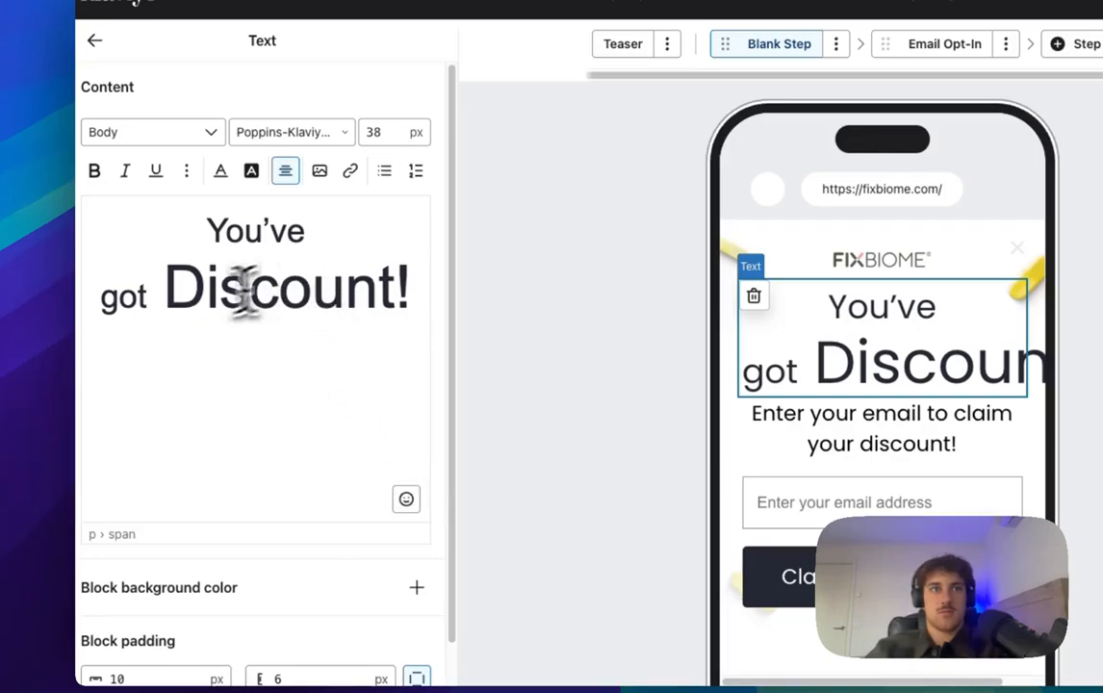
drag(166, 289, 406, 296)
key(BackSpace)
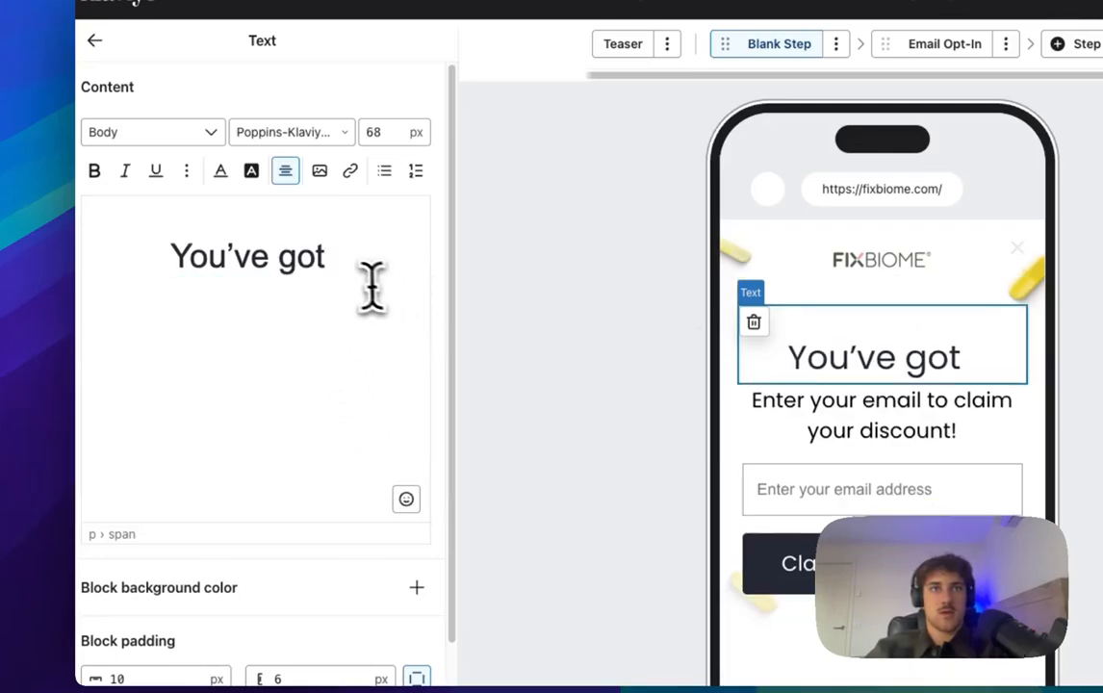
key(BackSpace)
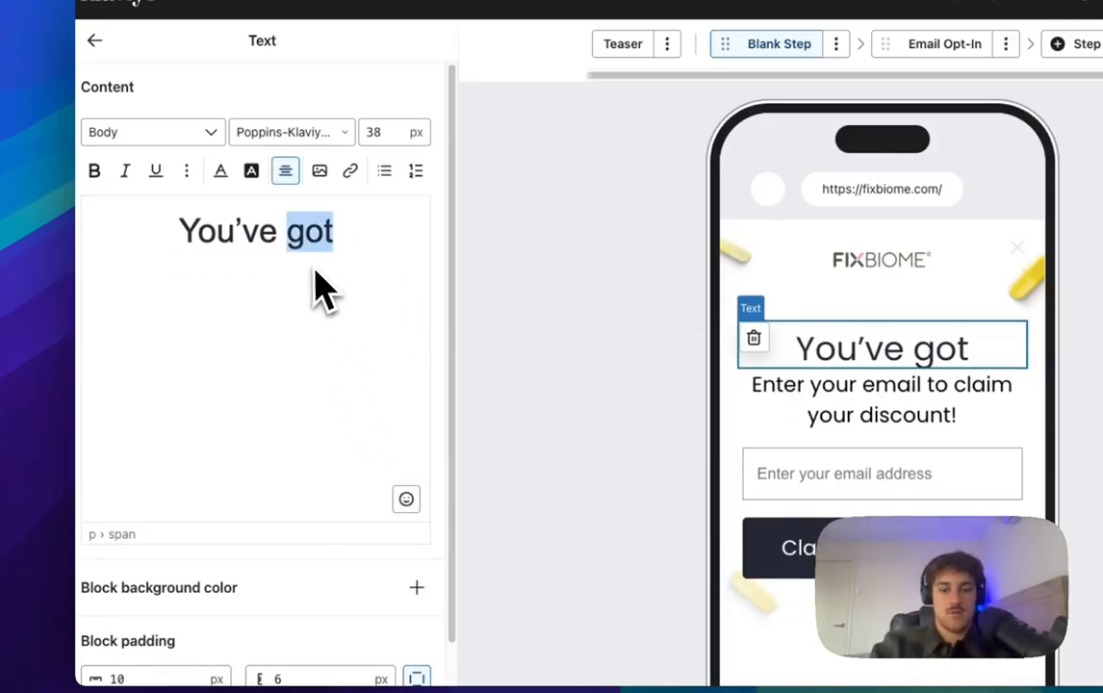
Step: Retype the heading as 'You've Unlocked a' with 'Mystery Discount' on a second line
text(Unlocked A)
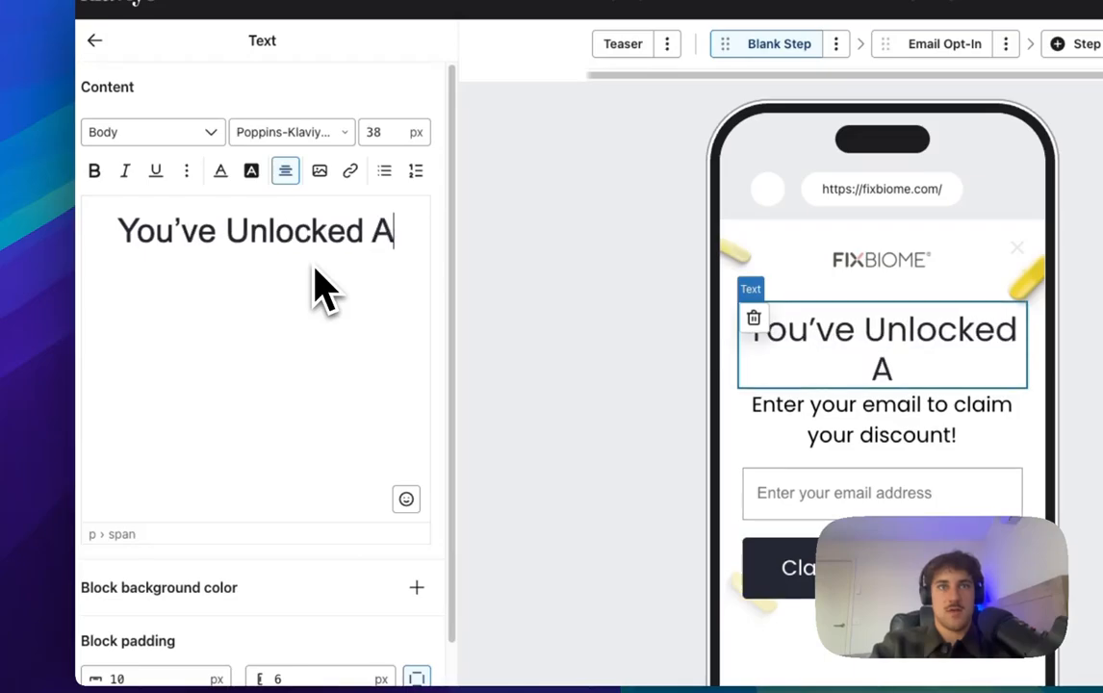
key(BackSpace)
text(a)
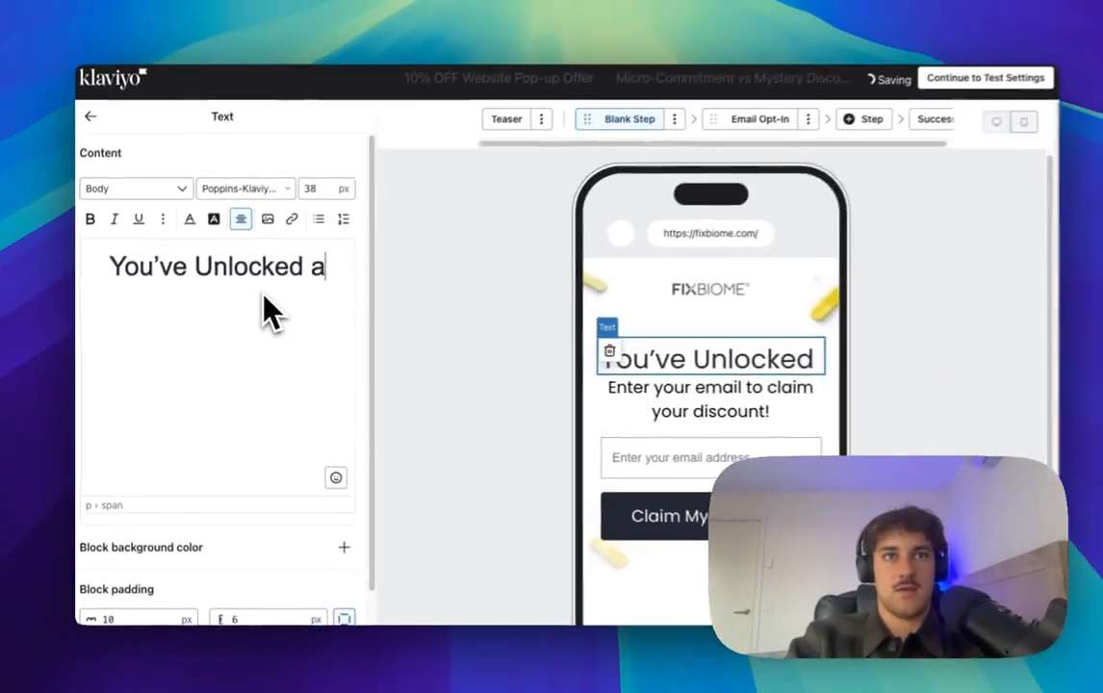
key(Return)
text(Mystery Disc)
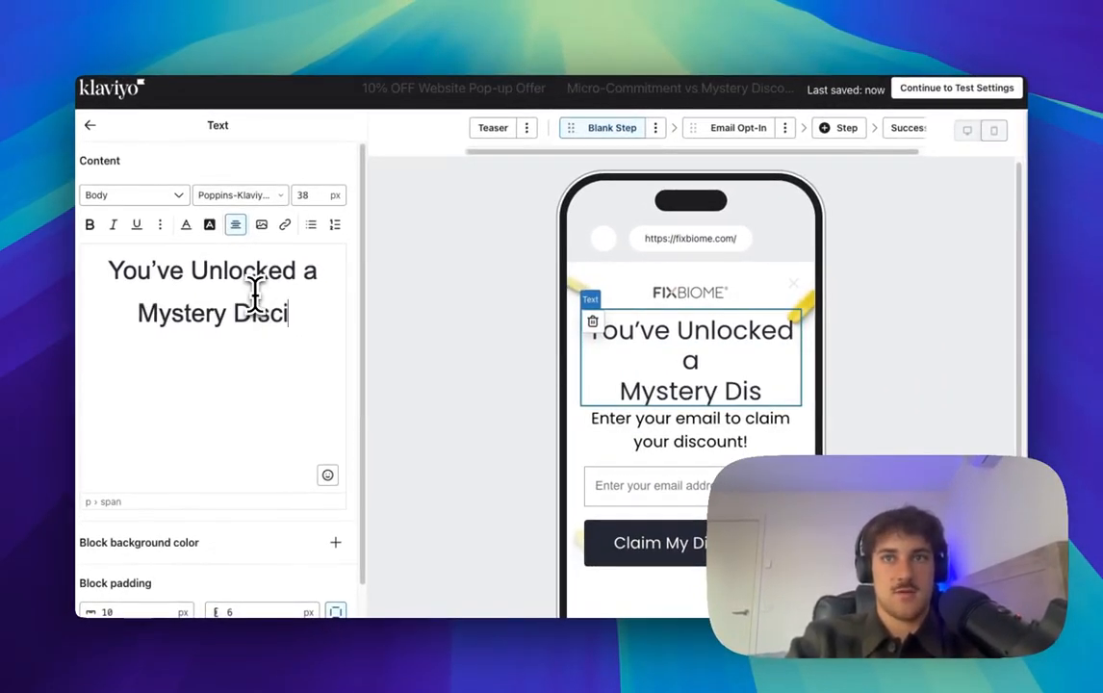
text(ount)
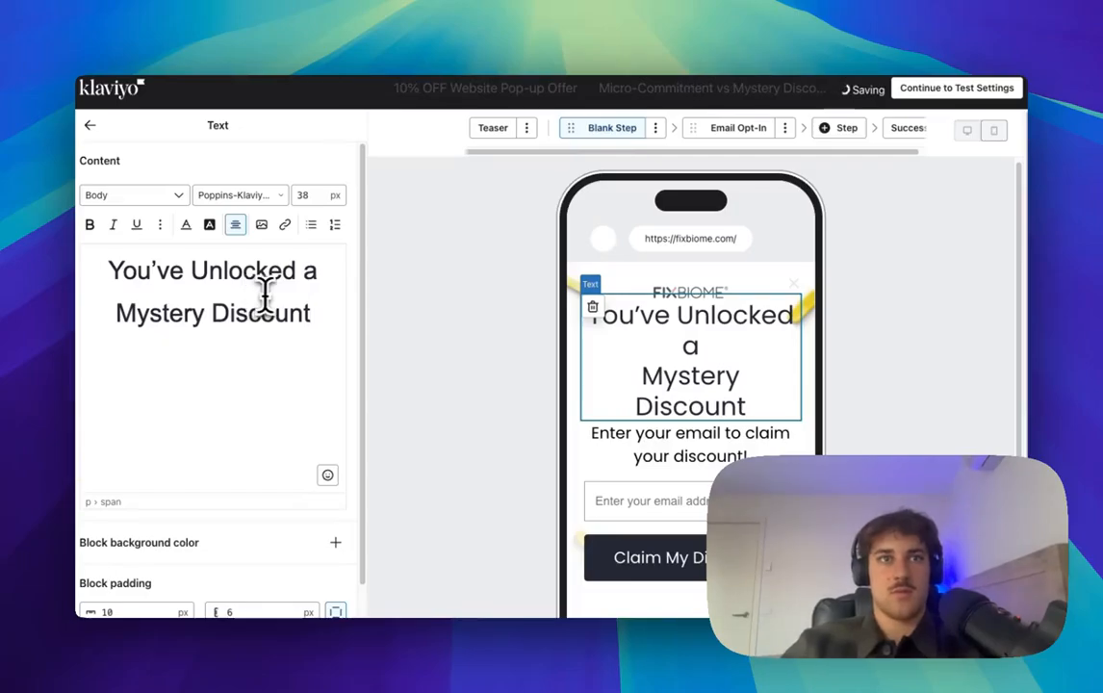
drag(307, 313, 117, 312)
Step: Nudge 'Mystery Discount' smaller, set 'You've Unlocked a' to 22 px, and add '!'
click(309, 195)
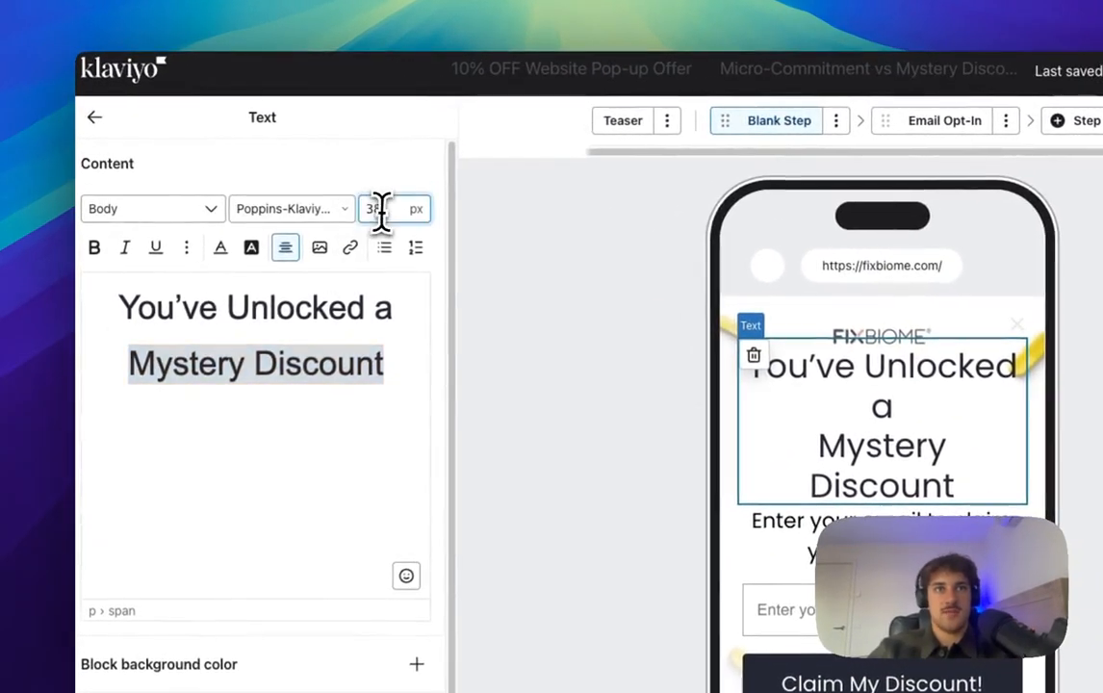
key(Down)
key(Down)
drag(392, 306, 127, 301)
click(367, 211)
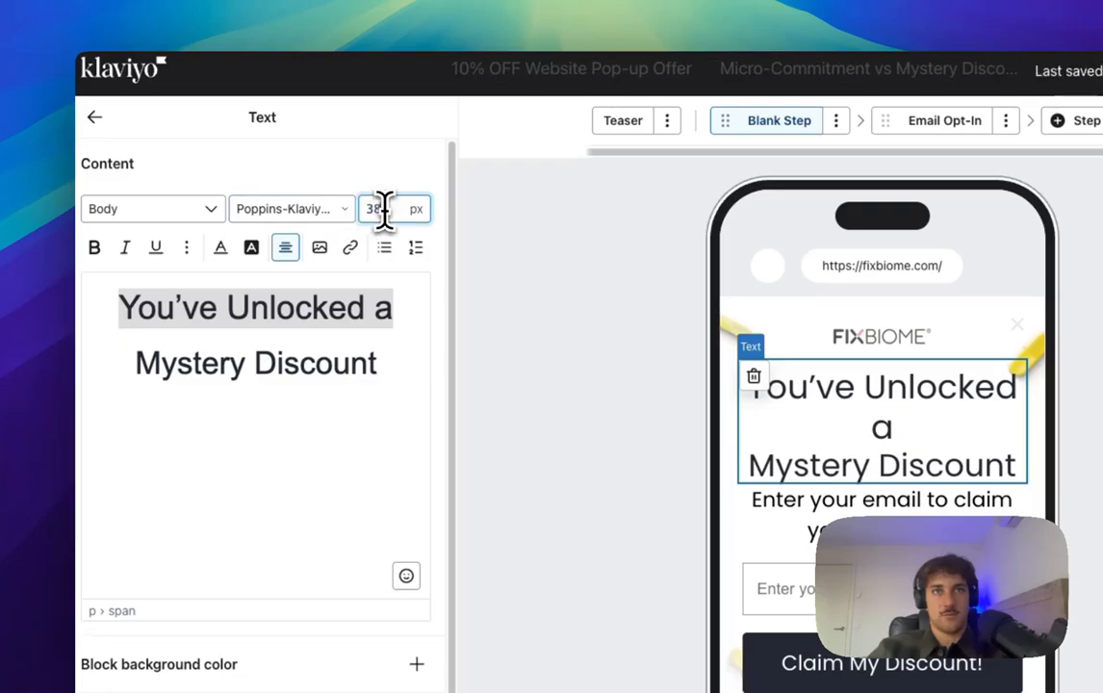
text(22)
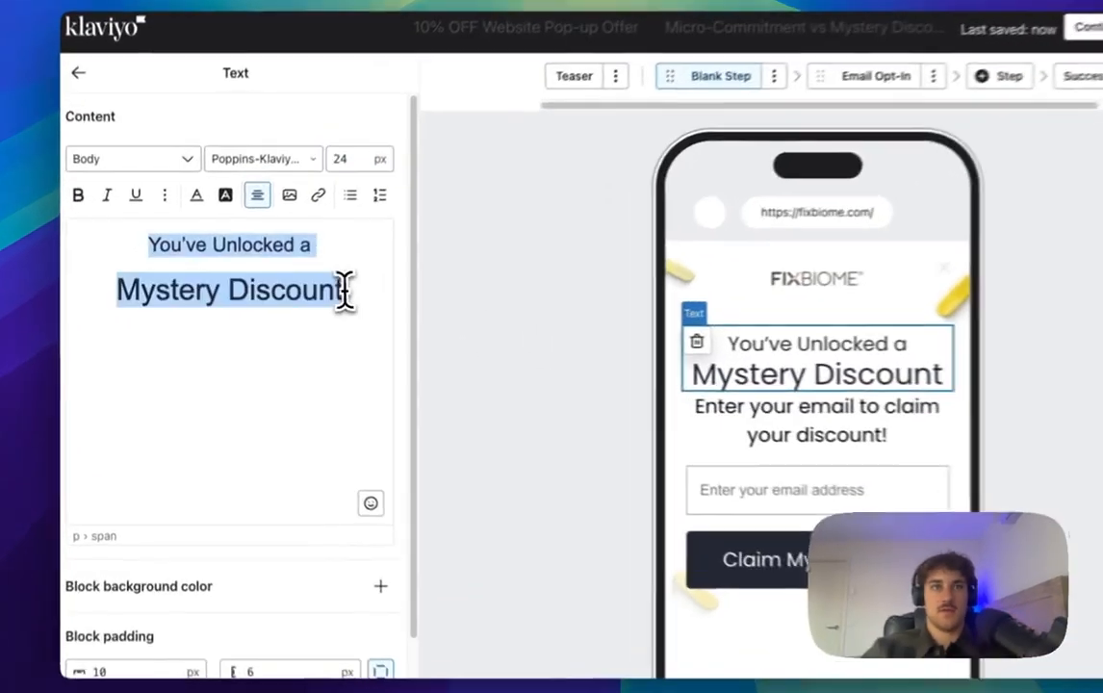
click(306, 302)
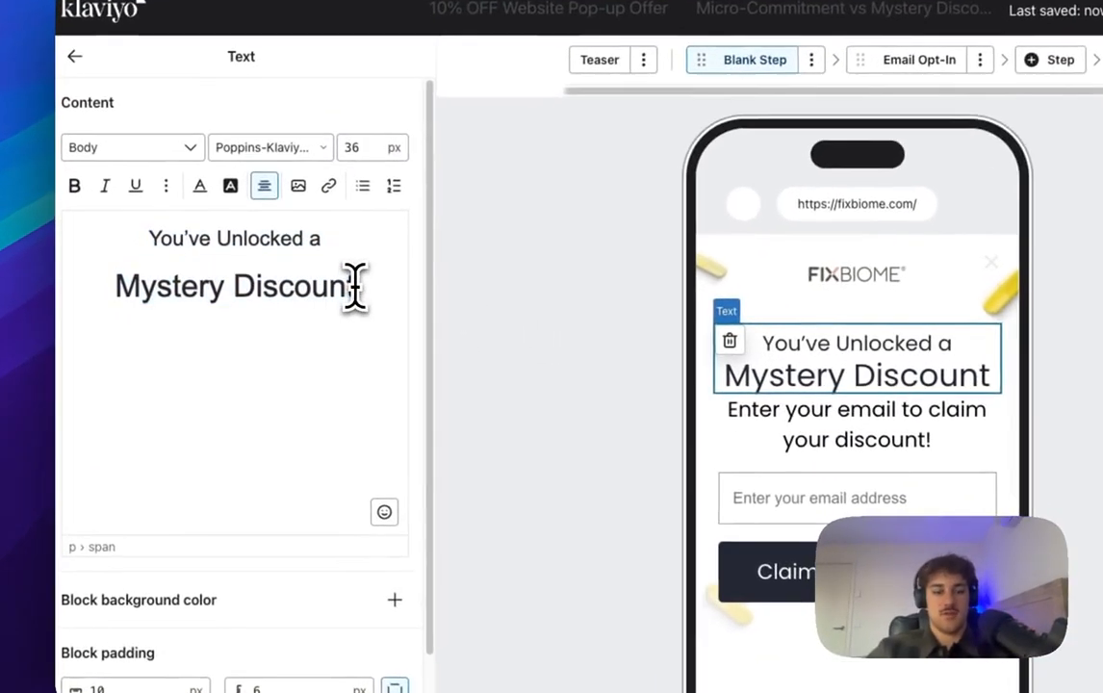
text(!)
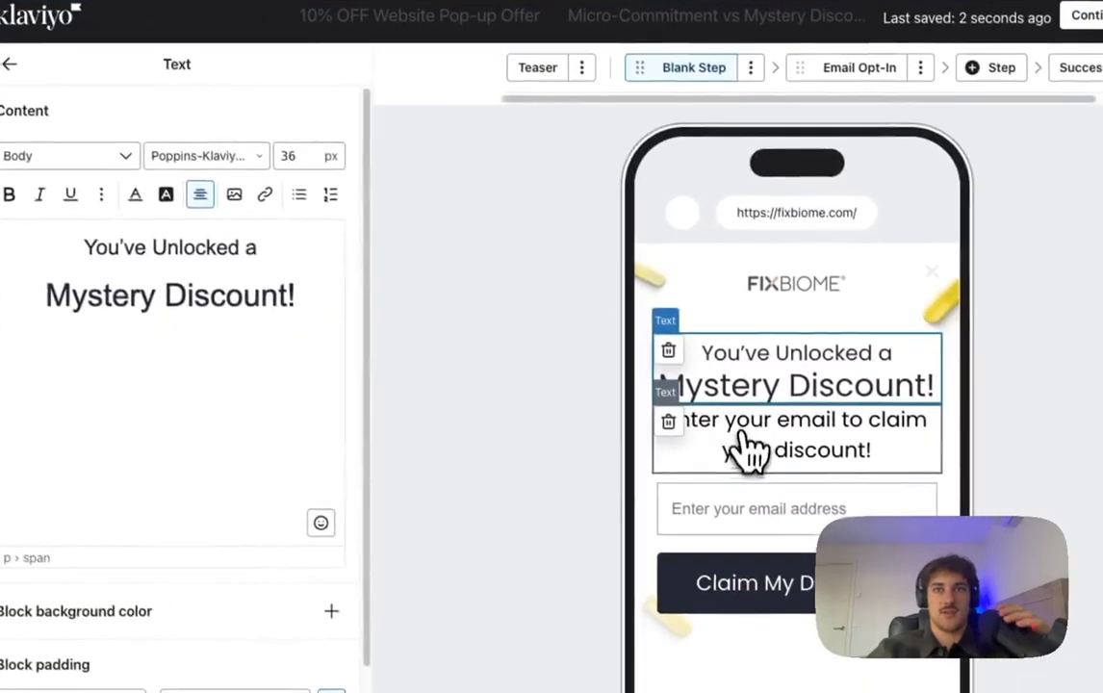
Step: Change the font size of the 'Enter your email to claim your discount!' text
click(785, 474)
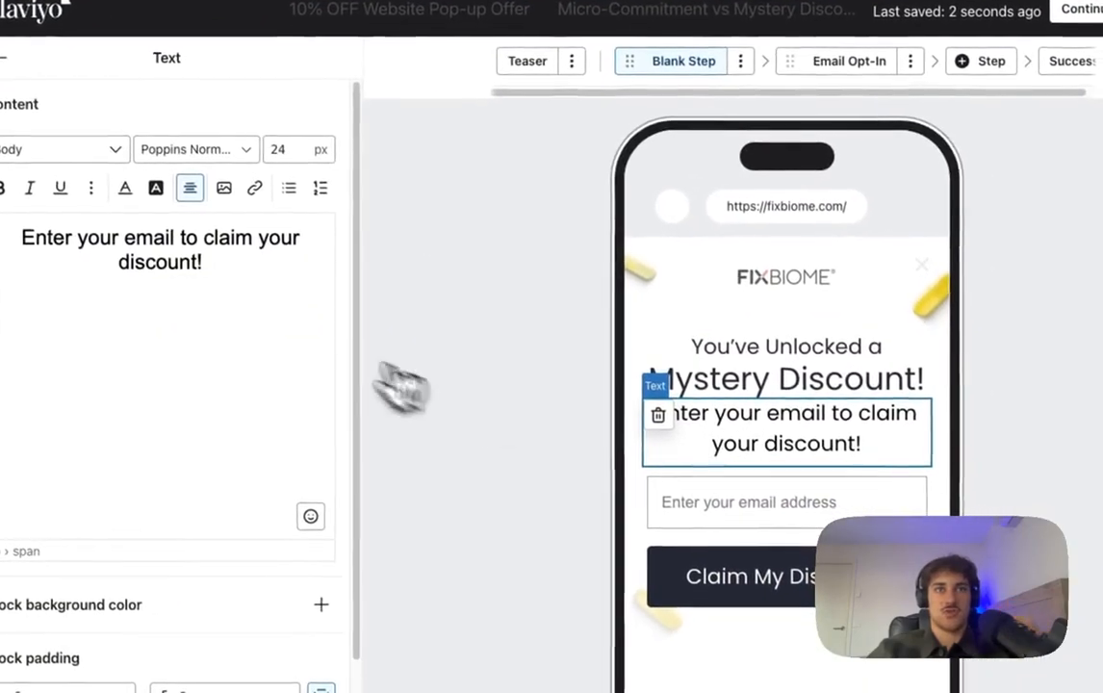
drag(282, 306, 52, 259)
click(371, 214)
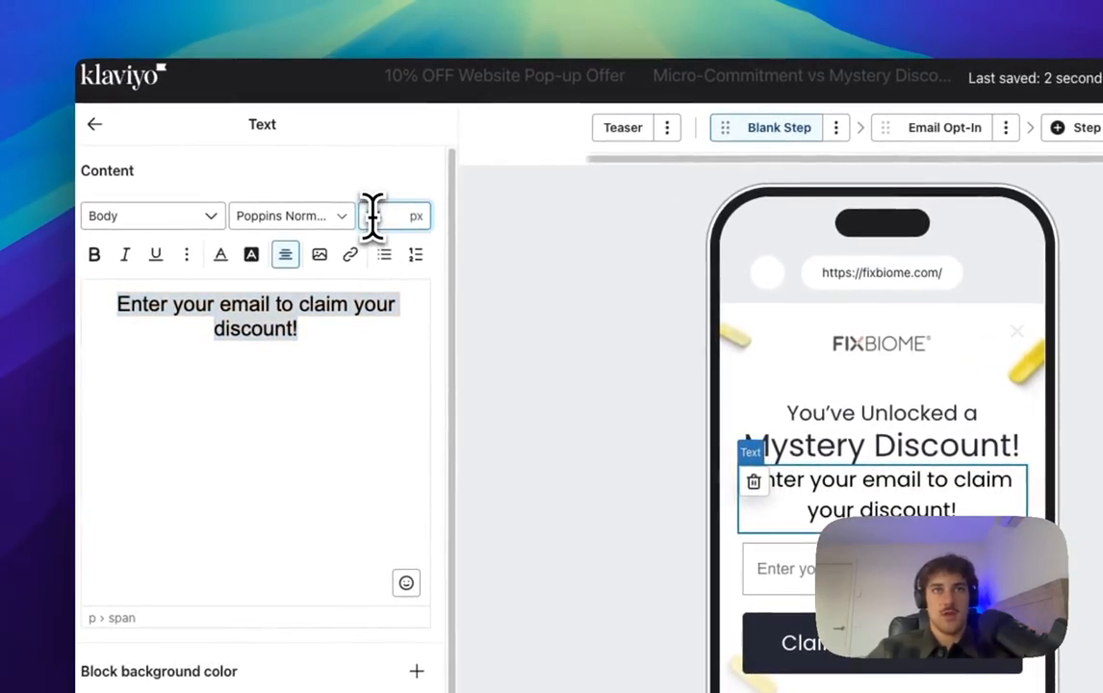
text(18)
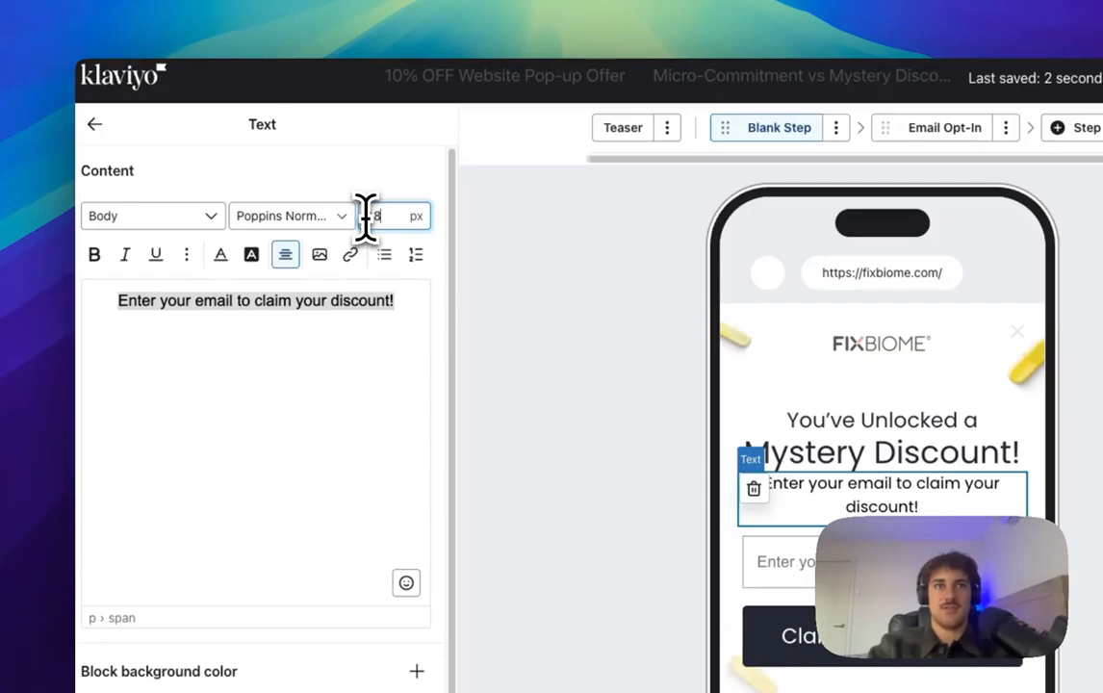
key(BackSpace)
key(BackSpace)
text(20)
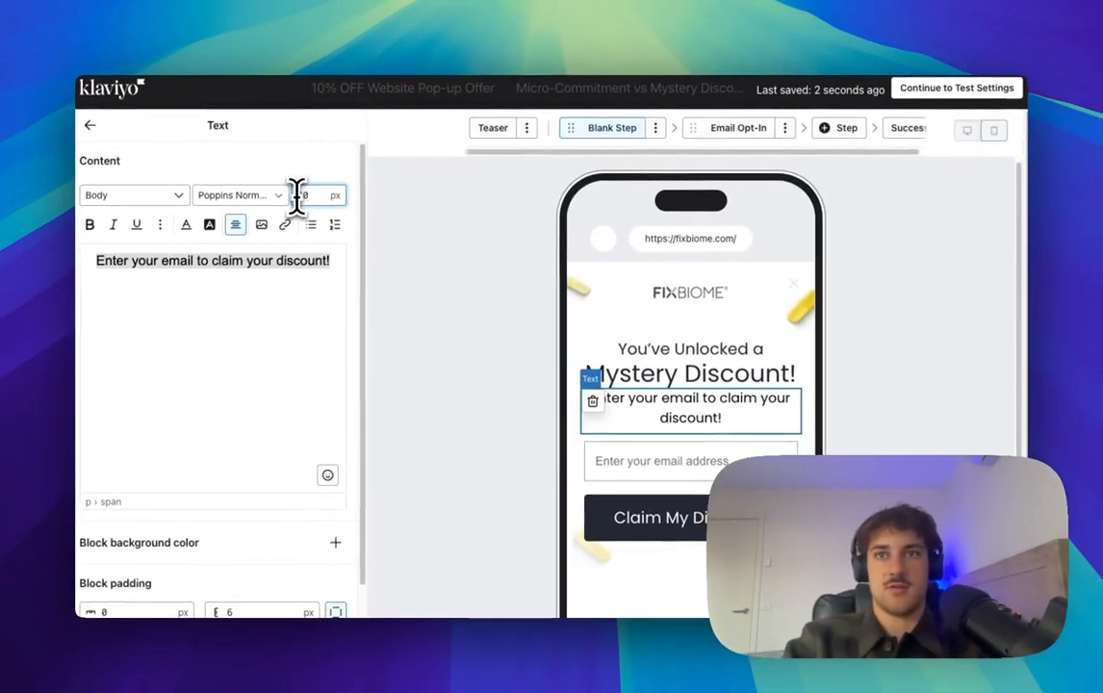
key(BackSpace)
key(BackSpace)
text(28)
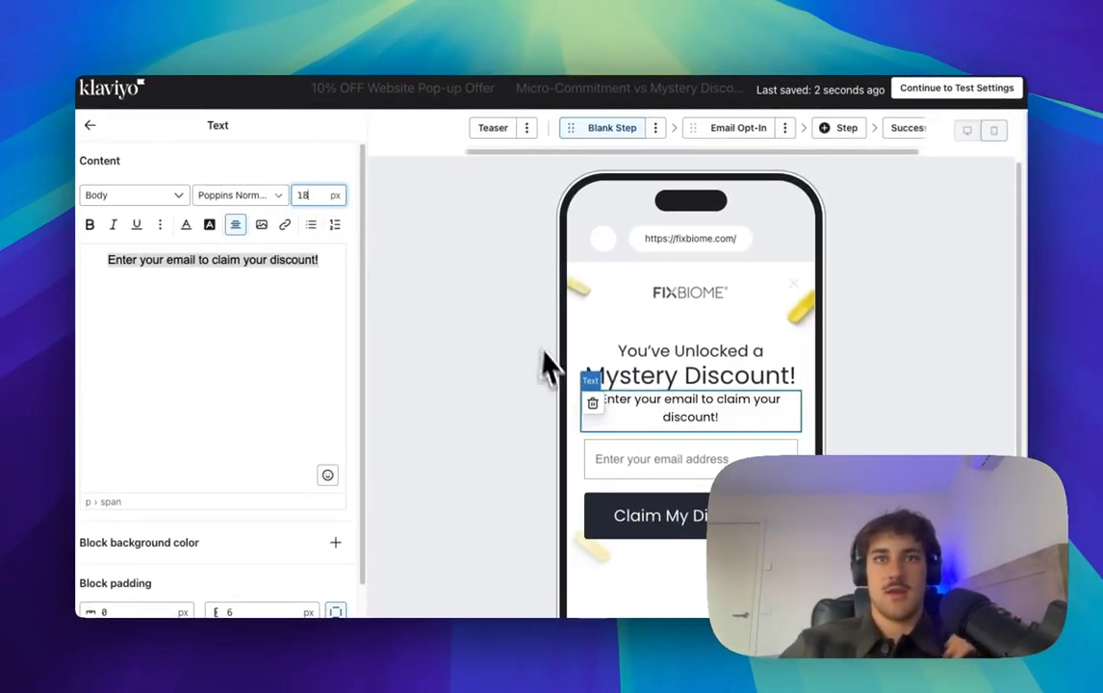
Step: Switch the subheading block to a single padding value for all sides
click(741, 461)
click(745, 416)
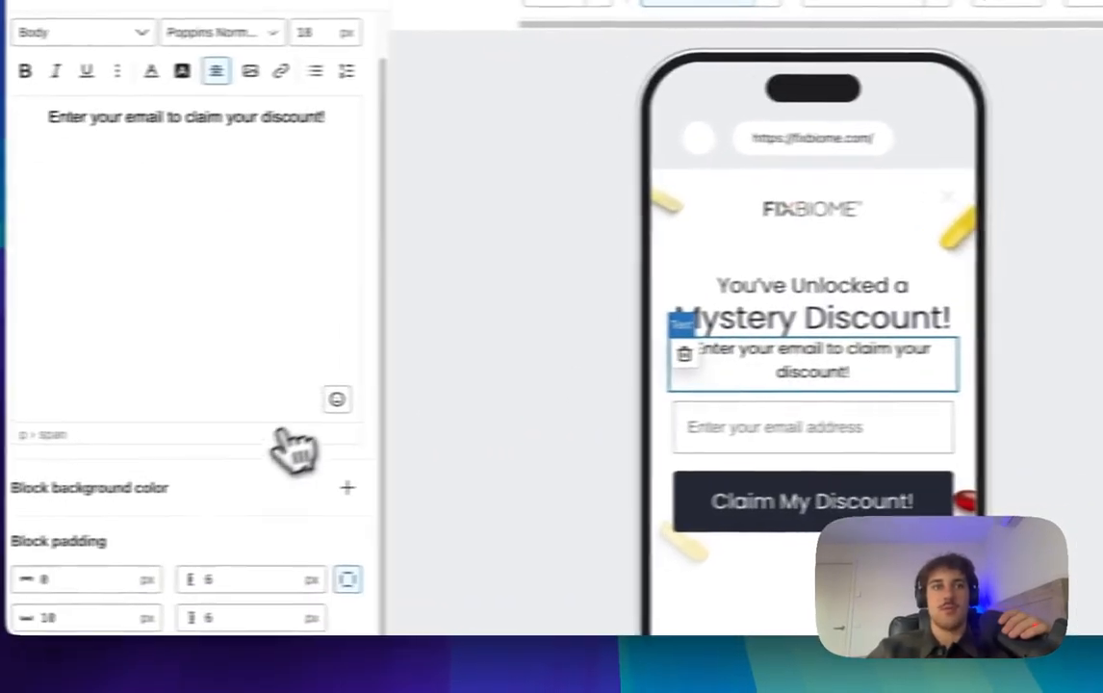
click(416, 575)
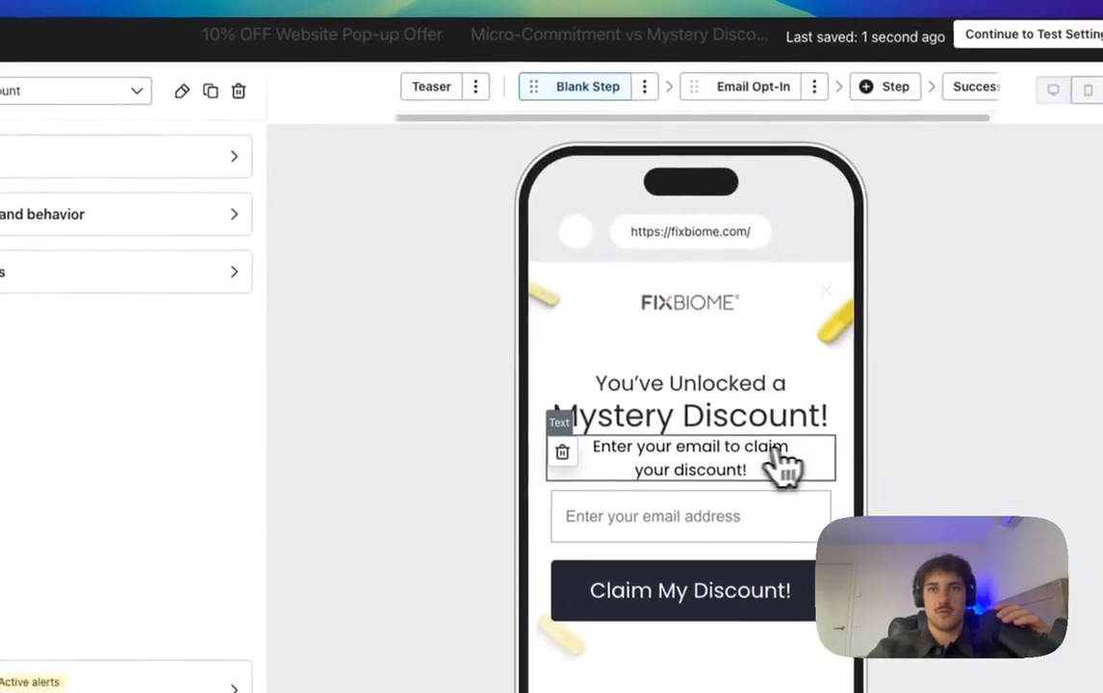
click(785, 472)
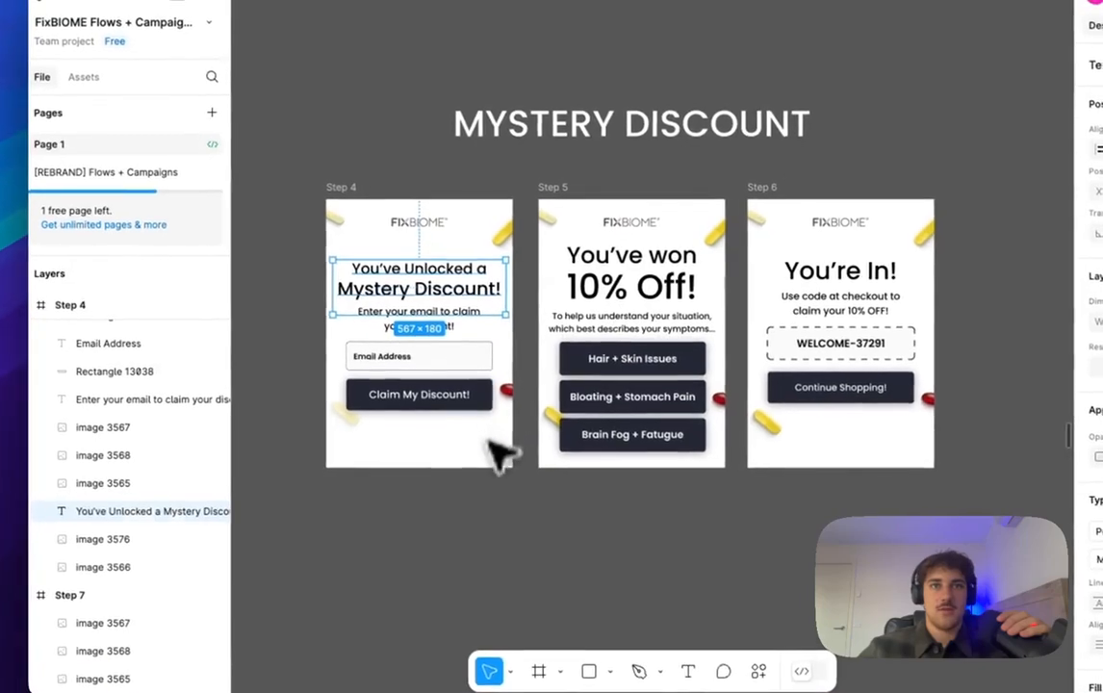
click(496, 424)
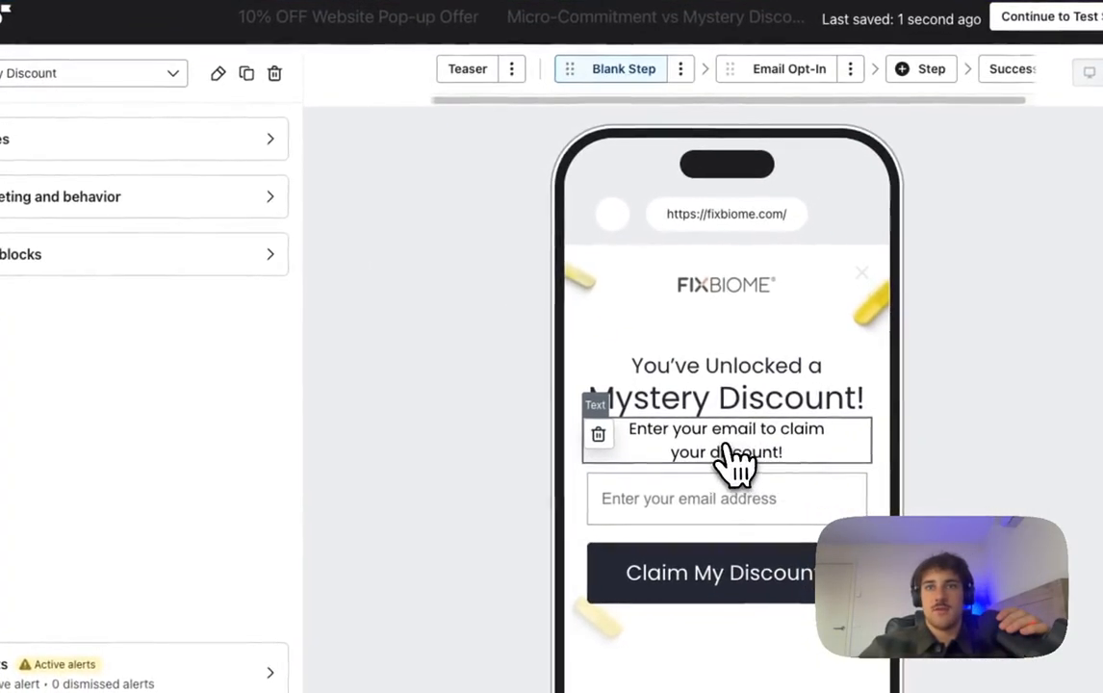
Step: Give the headline block 10 px bottom padding and return to the pop-up options
click(955, 538)
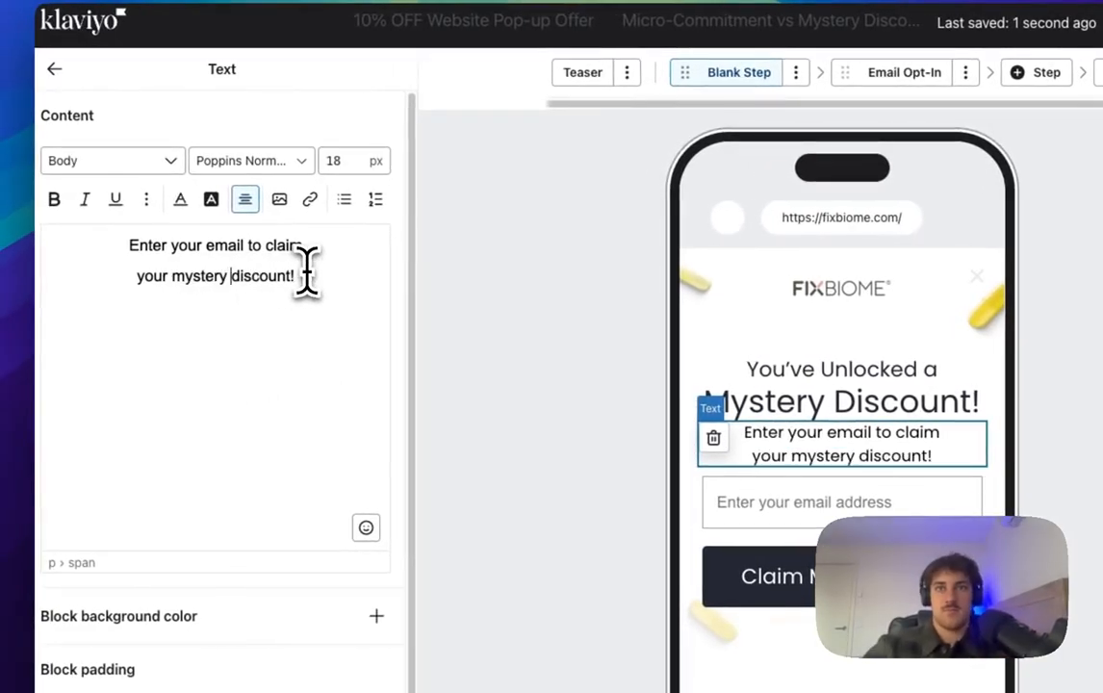
click(818, 405)
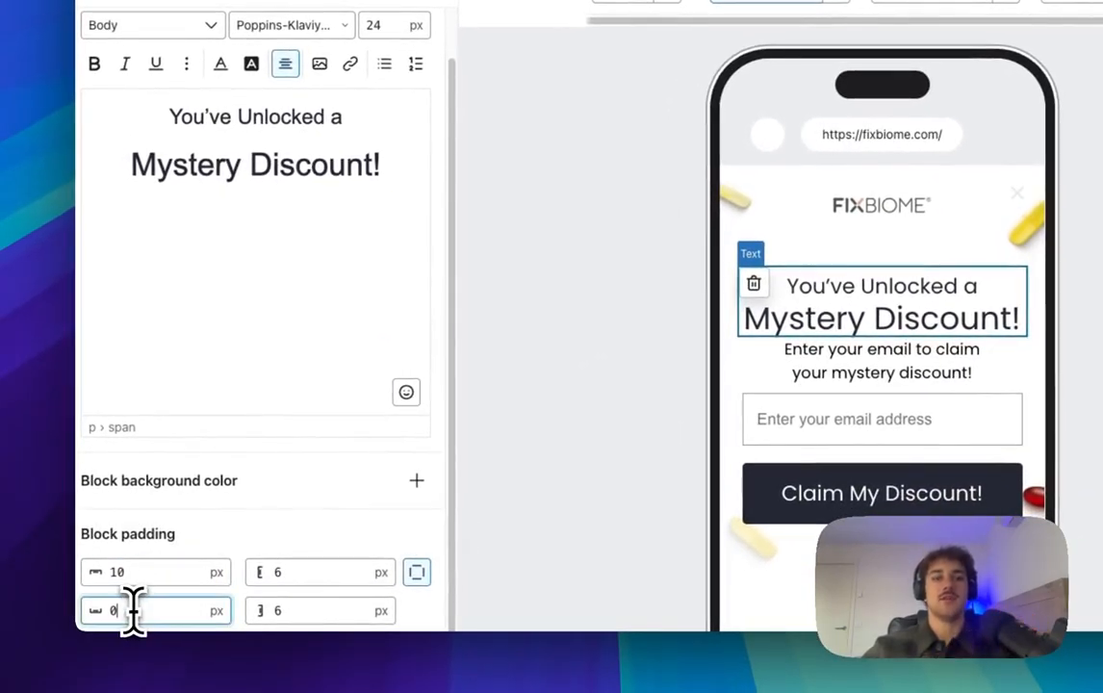
key(BackSpace)
text(10)
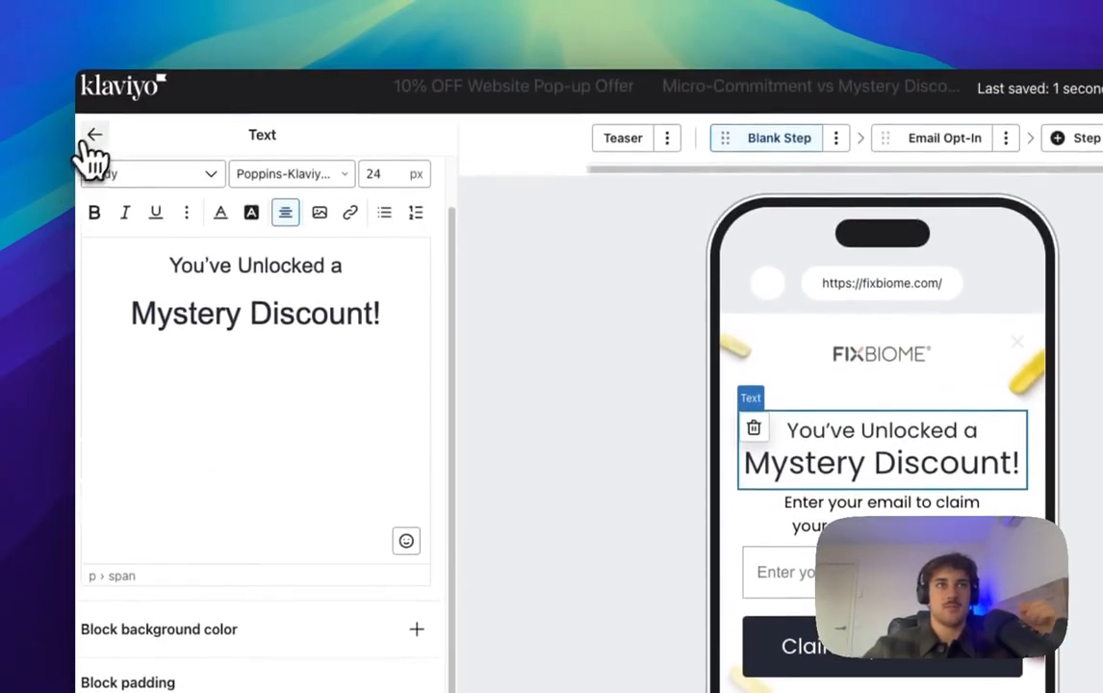
click(92, 138)
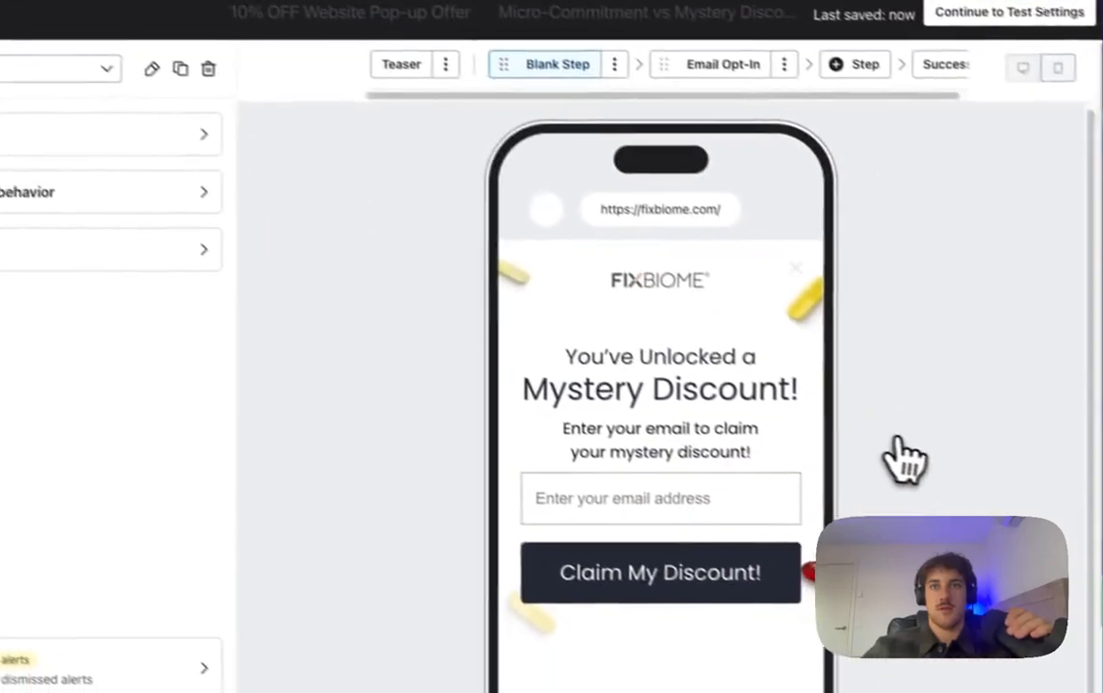
scroll(785, 468, down, 3)
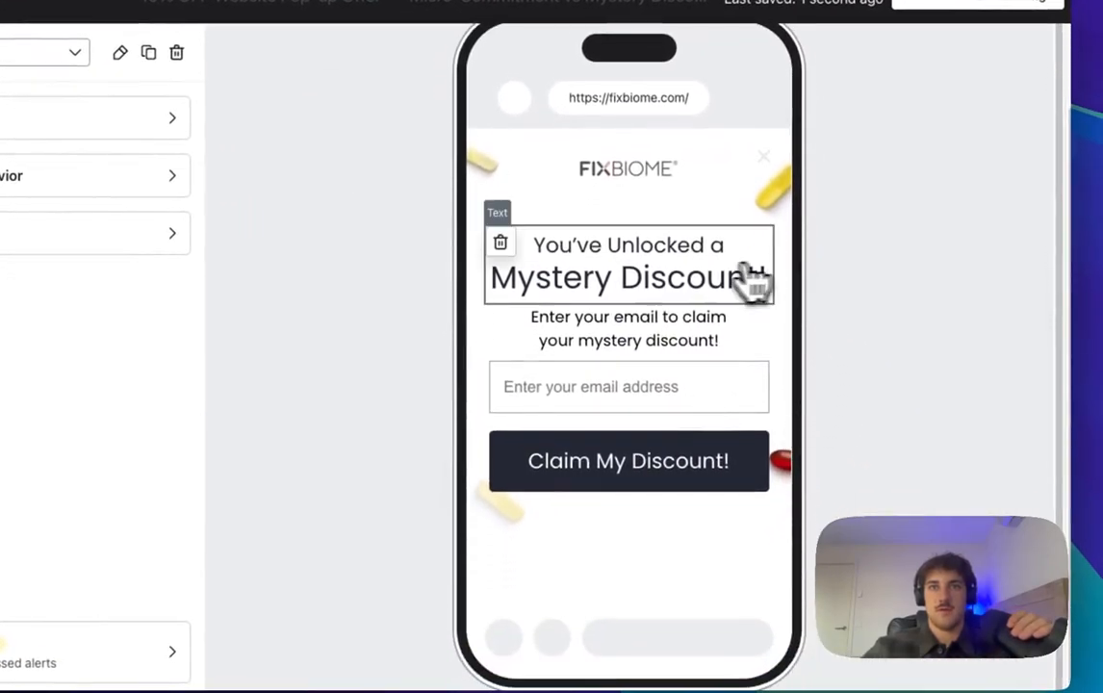
Step: Set the 'Mystery Discount!' line to Poppins Medium 500
click(754, 282)
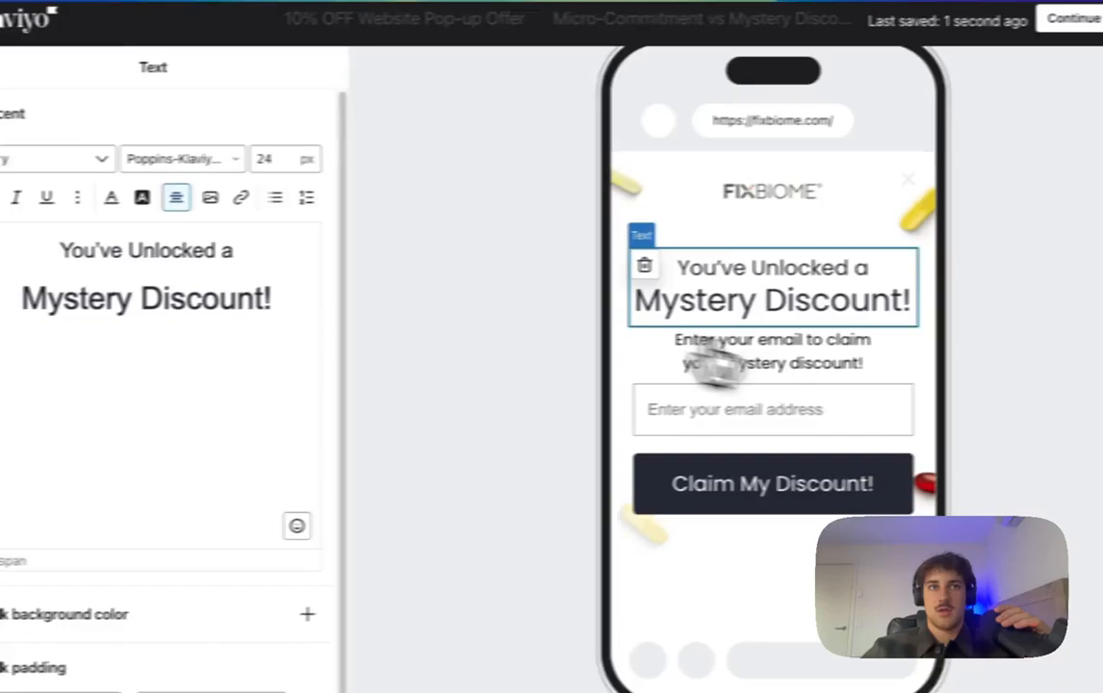
click(304, 190)
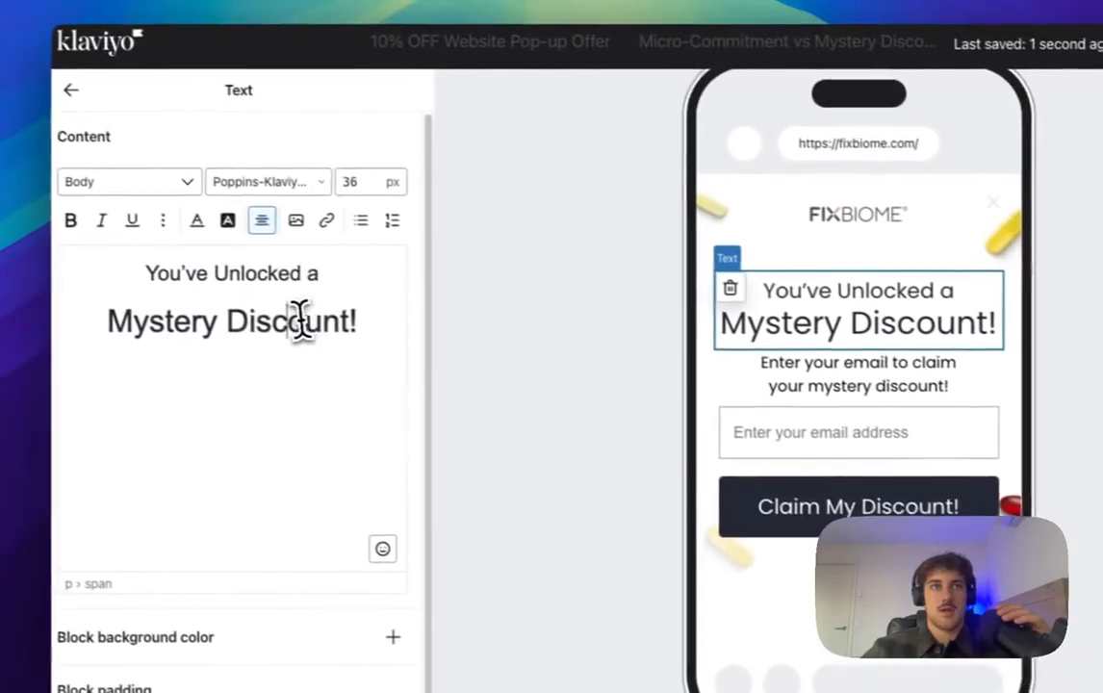
triple_click(301, 321)
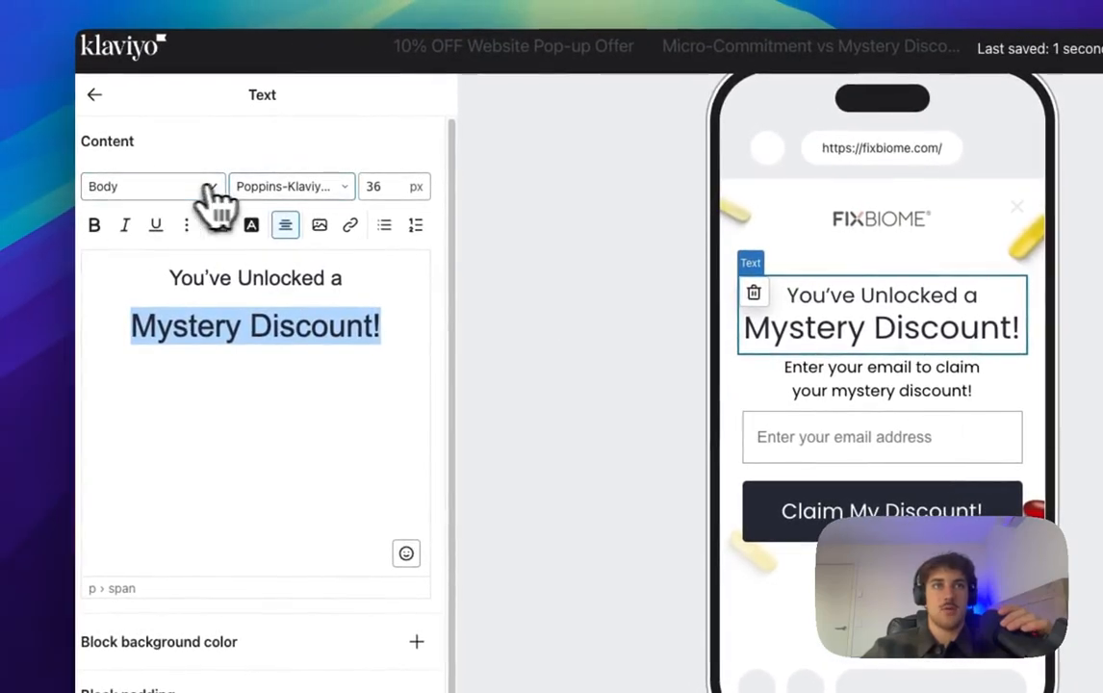
click(258, 188)
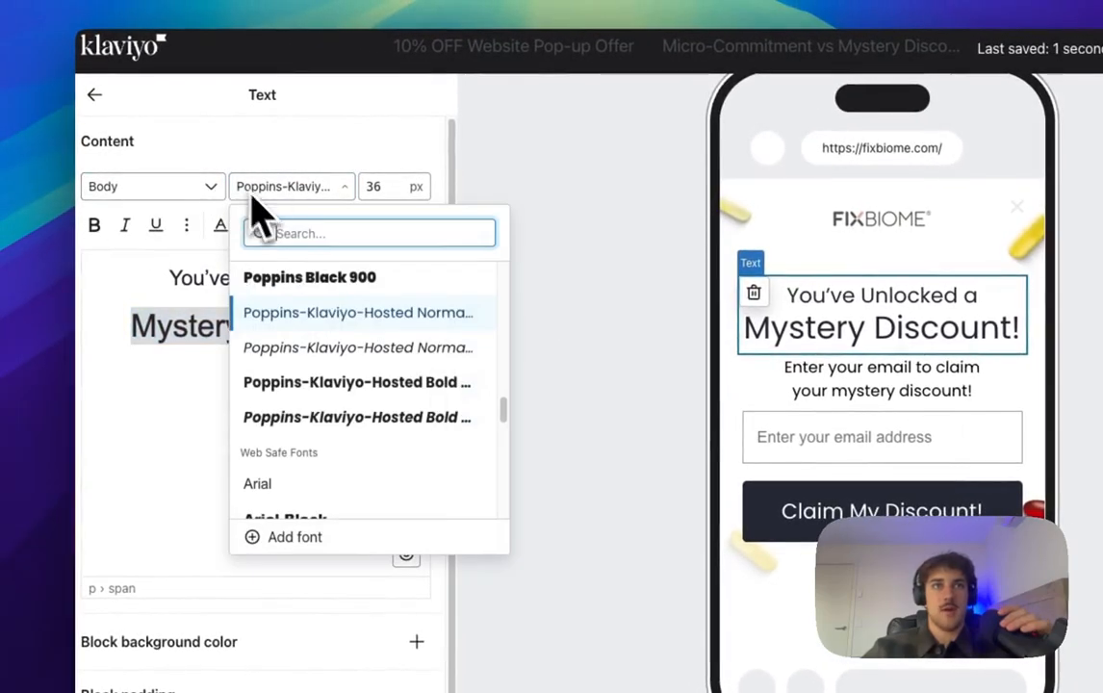
scroll(414, 405, up, 4)
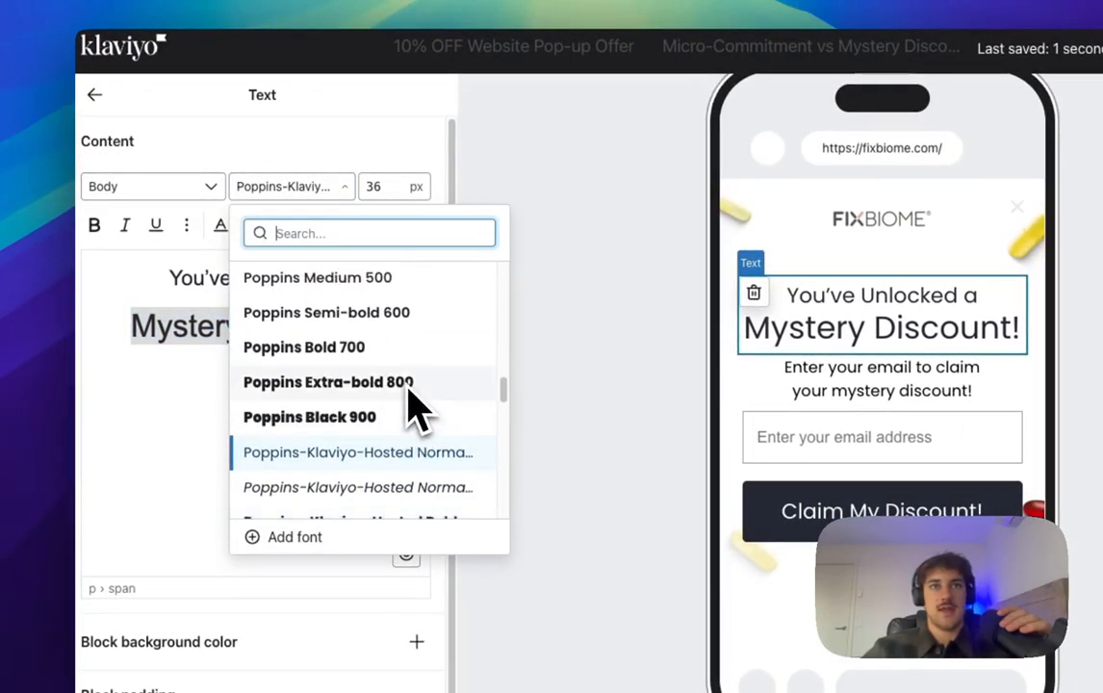
scroll(411, 402, down, 2)
click(348, 367)
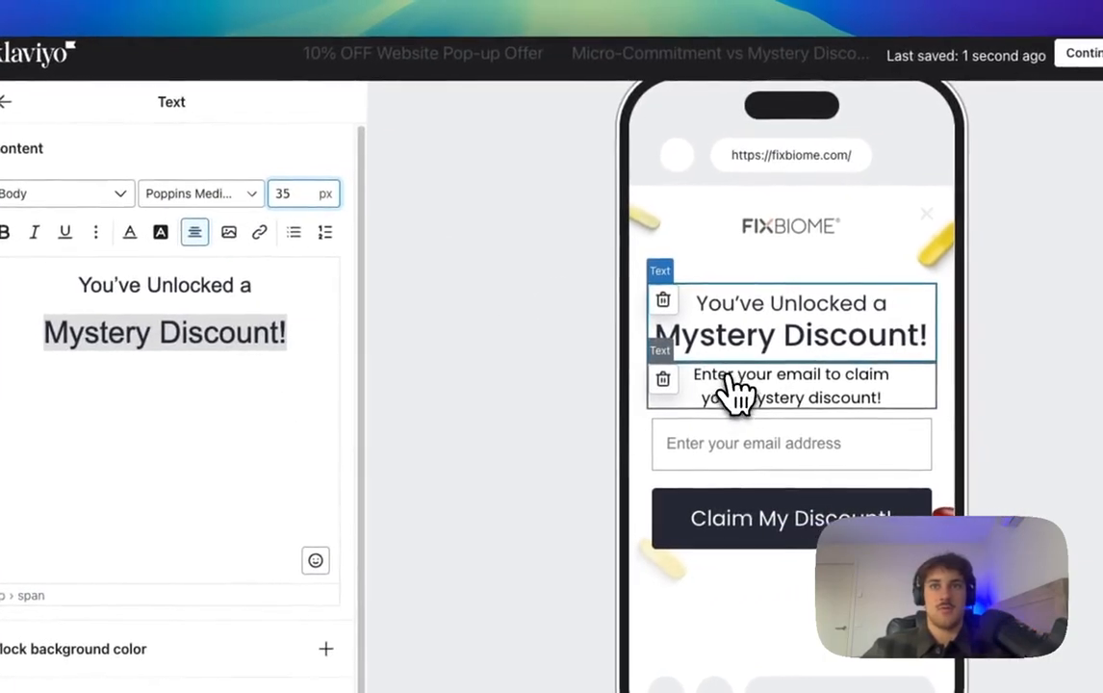
click(818, 378)
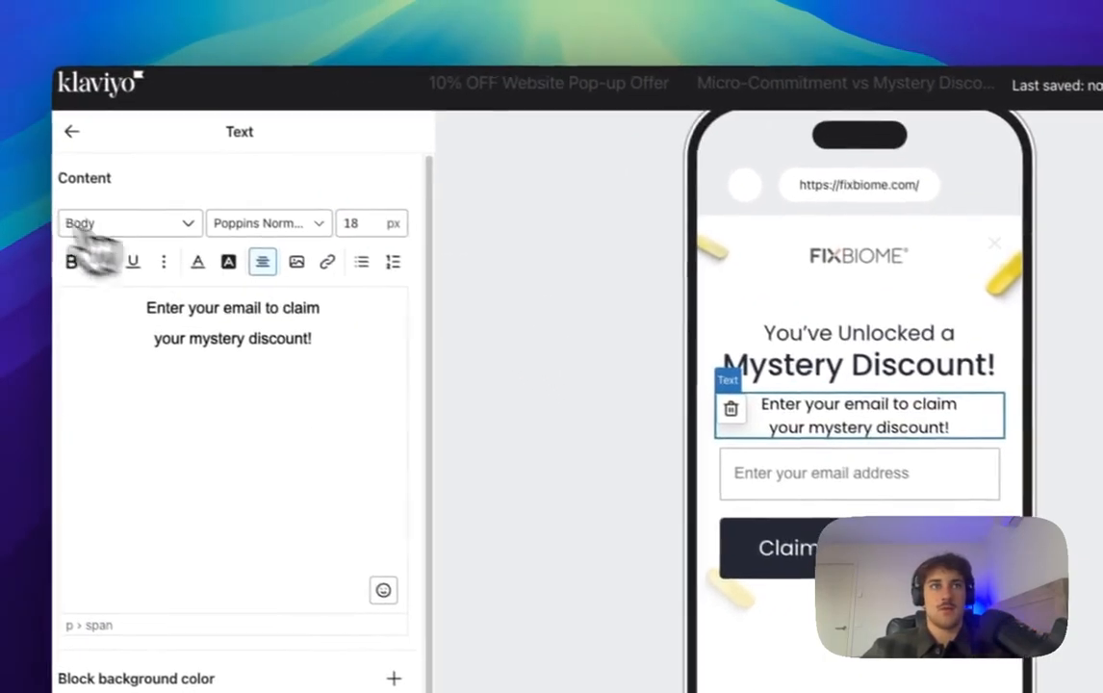
click(71, 131)
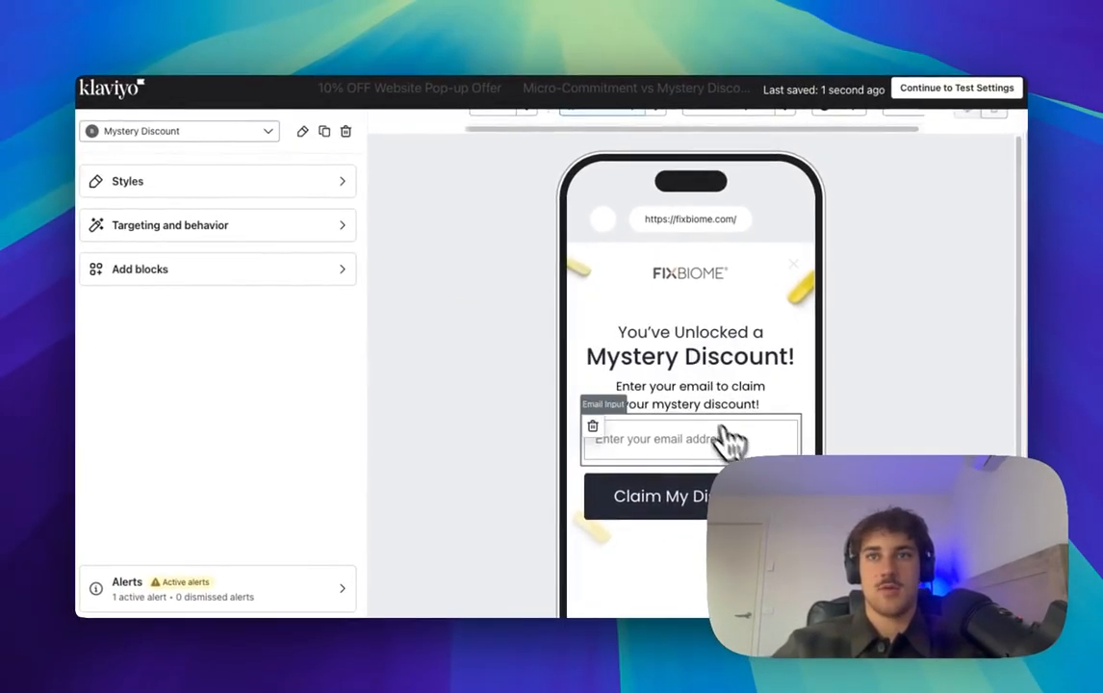
scroll(694, 404, down, 2)
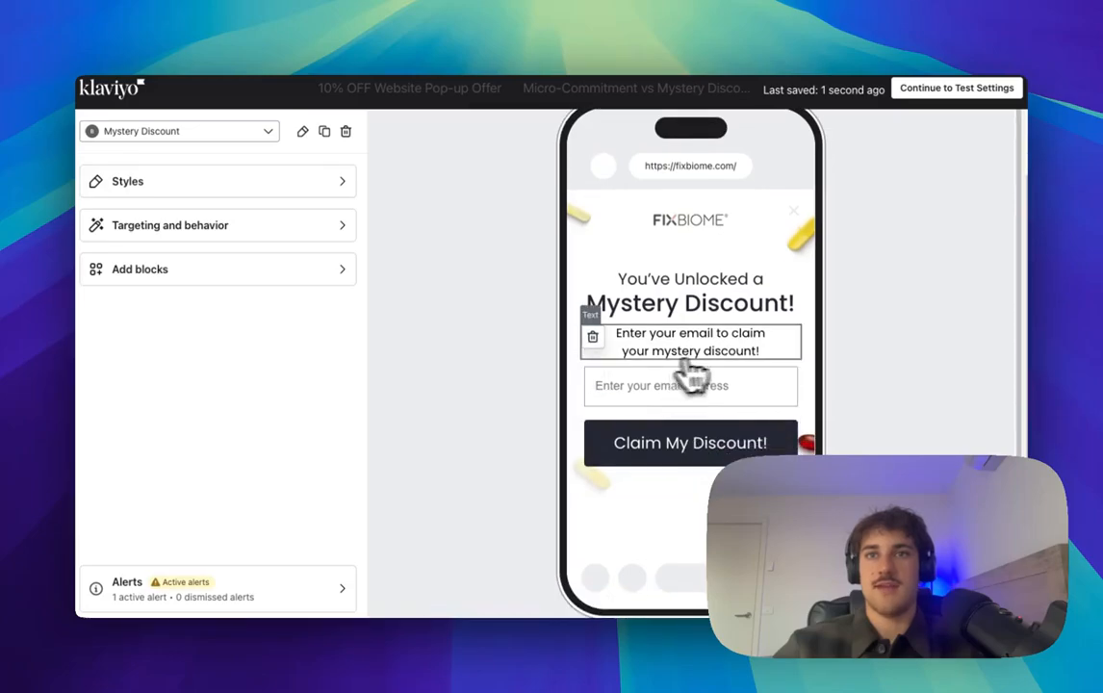
Step: Set the Claim My Discount! button block's bottom padding to 50 px
click(724, 455)
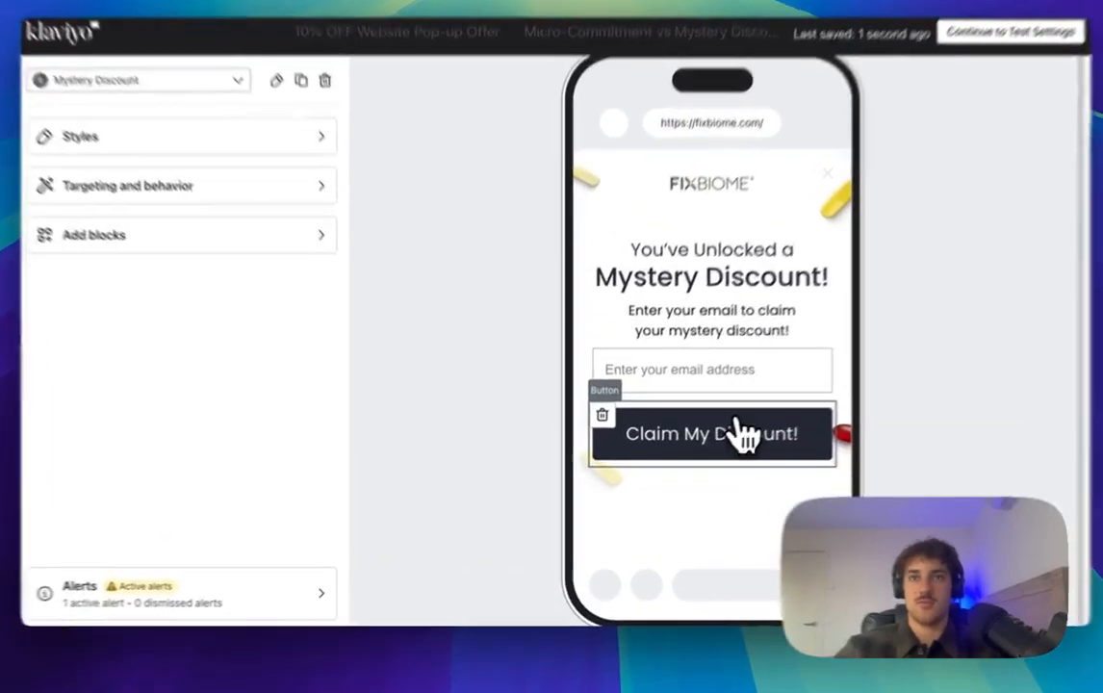
scroll(91, 568, down, 5)
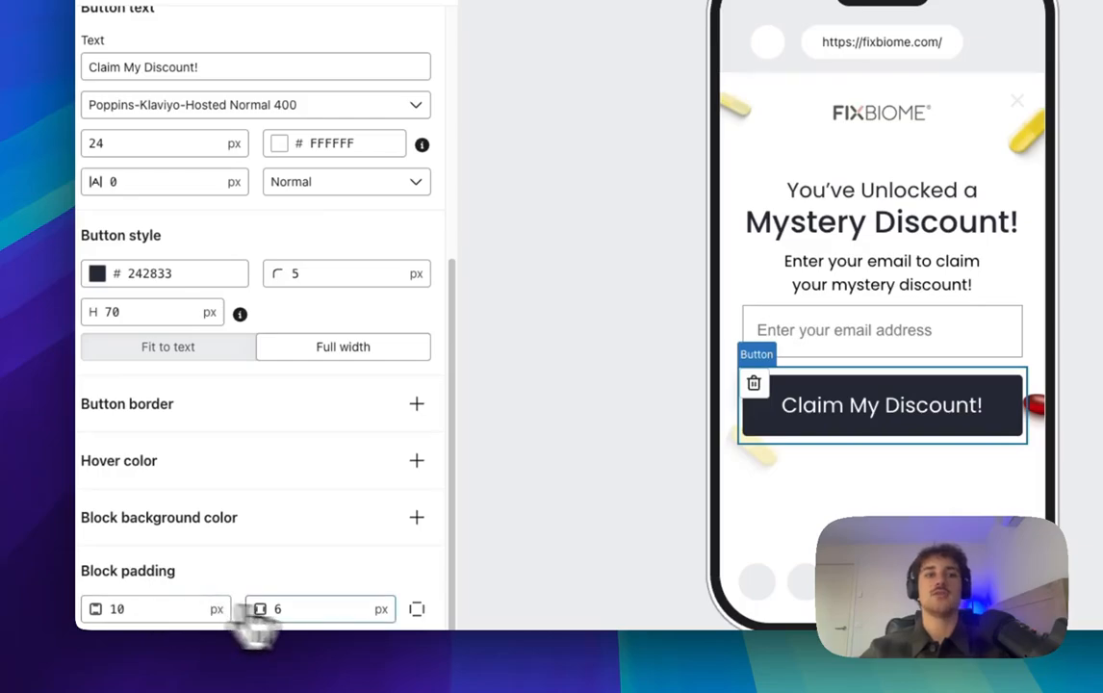
scroll(246, 616, down, 1)
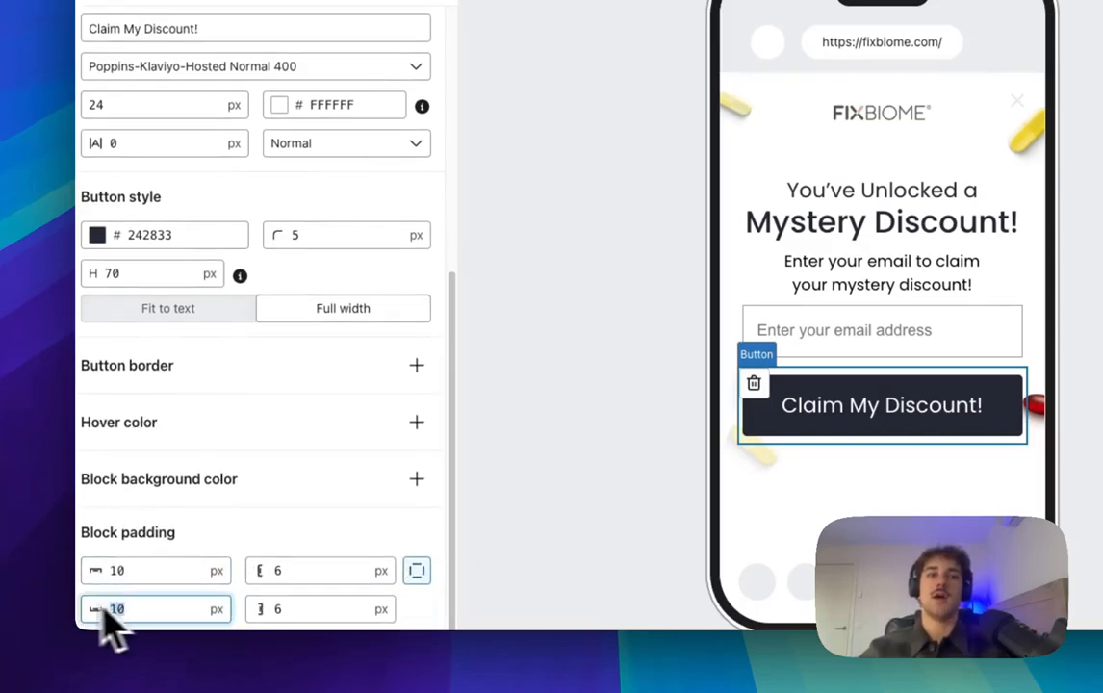
text(50)
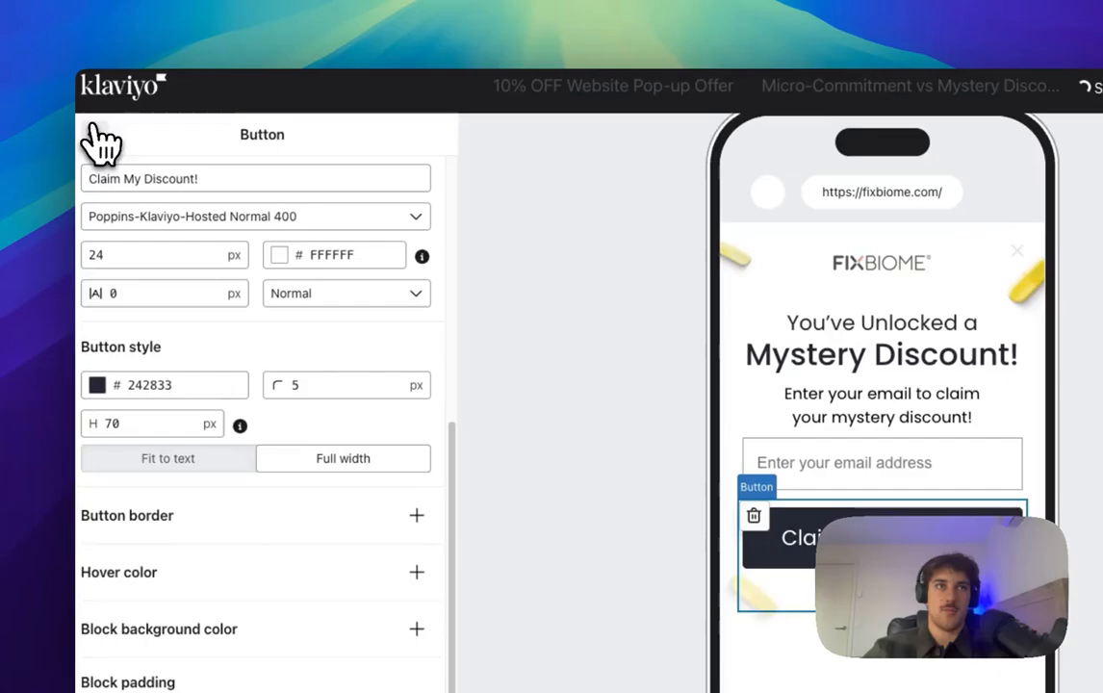
click(93, 130)
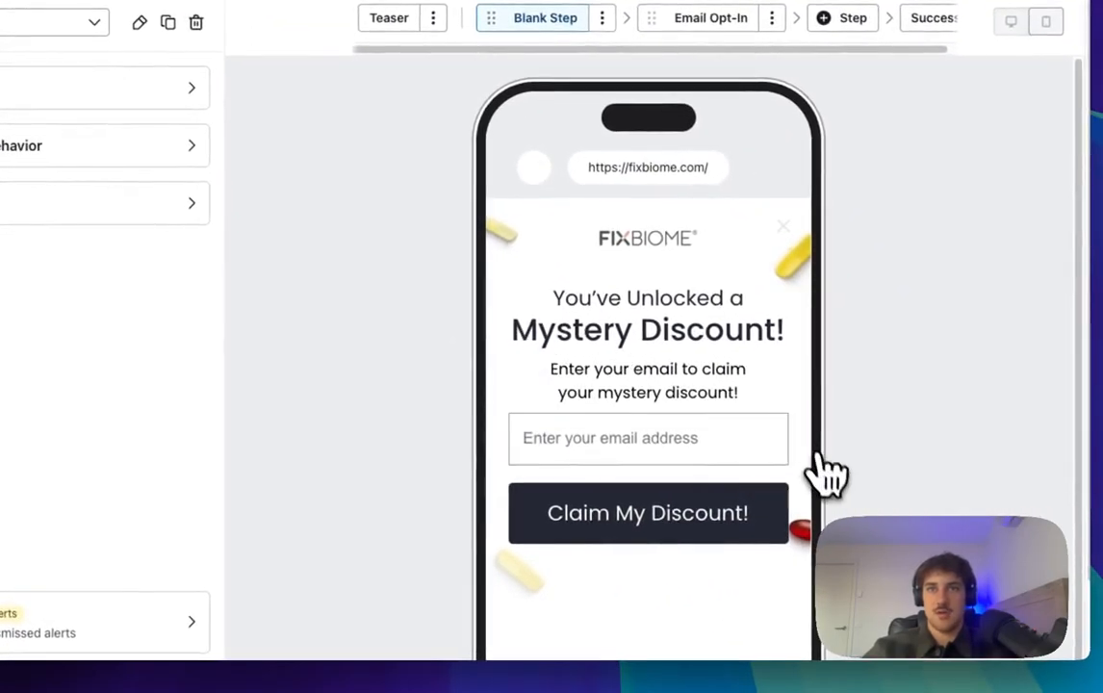
Step: Join the subheading into one line reading 'Enter your email to claim your code!' and clear its side padding
click(700, 403)
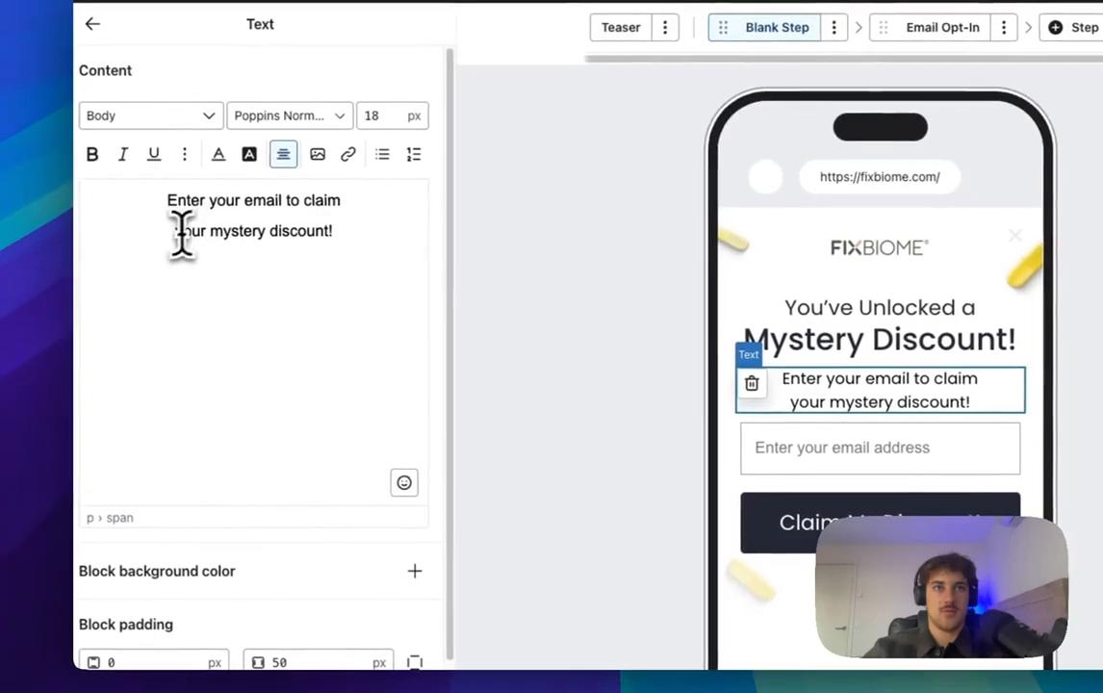
click(173, 231)
key(BackSpace)
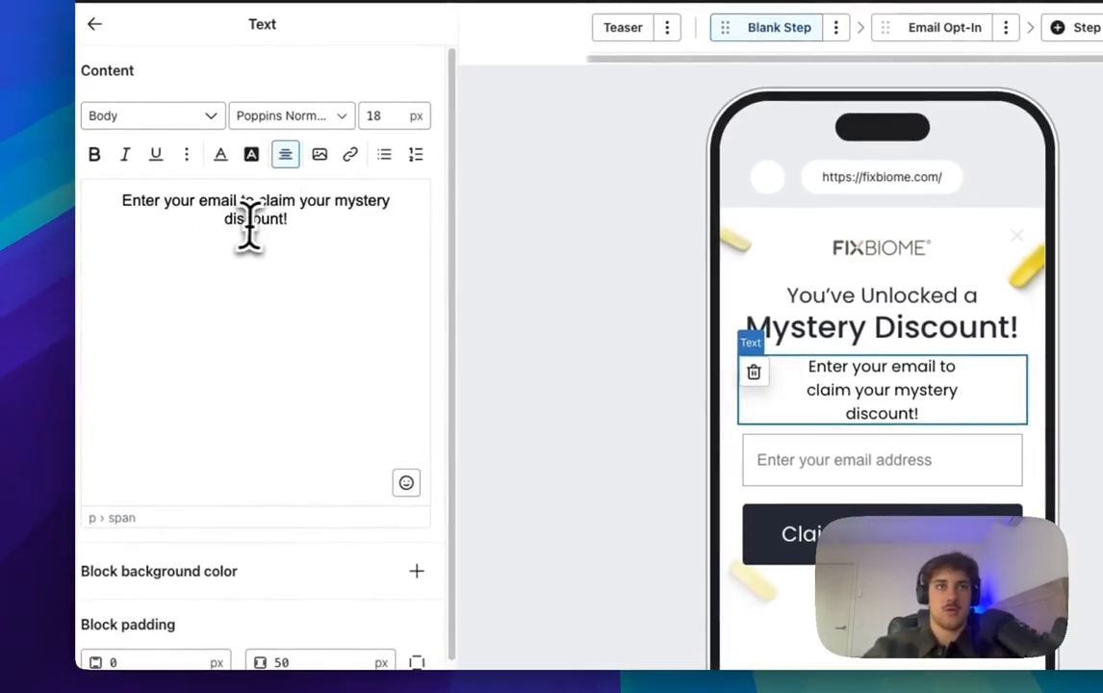
drag(285, 219, 332, 204)
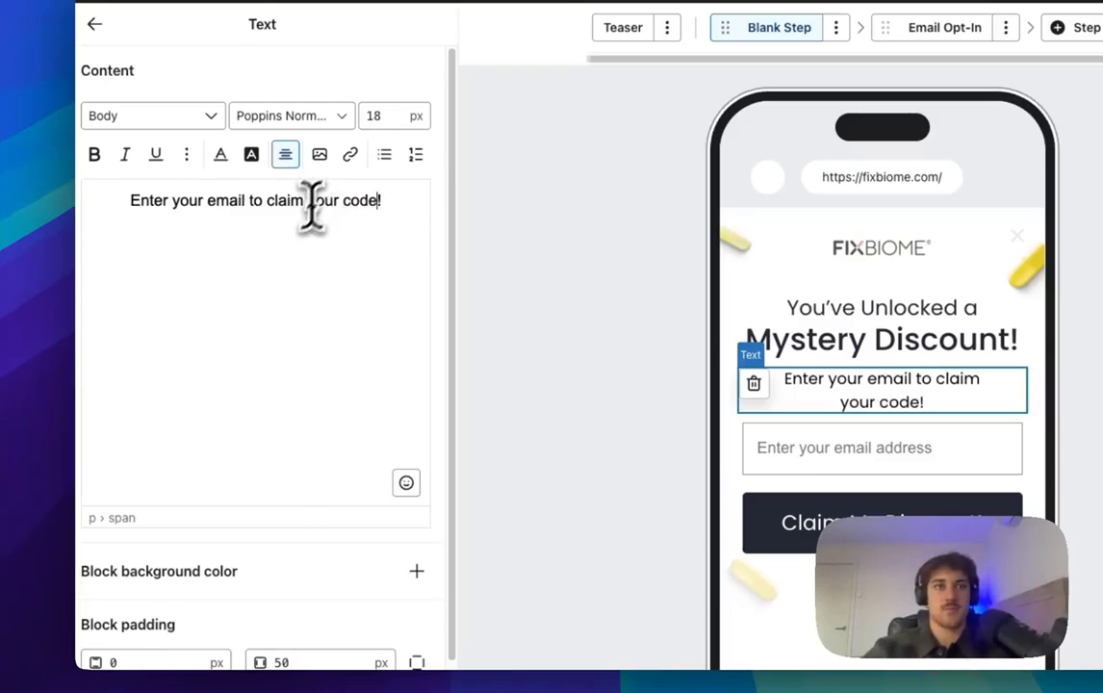
scroll(229, 524, down, 1)
click(279, 649)
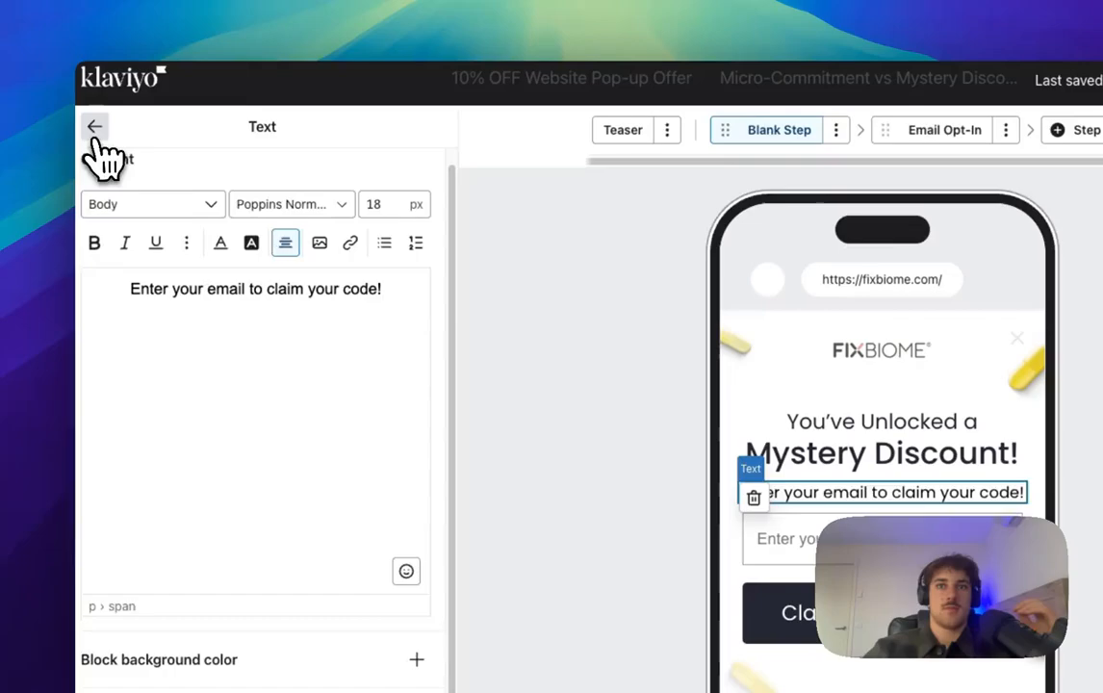
Step: Set the 'Mystery Discount!' headline line to 36 px, then move to the Email Opt-In step
click(94, 128)
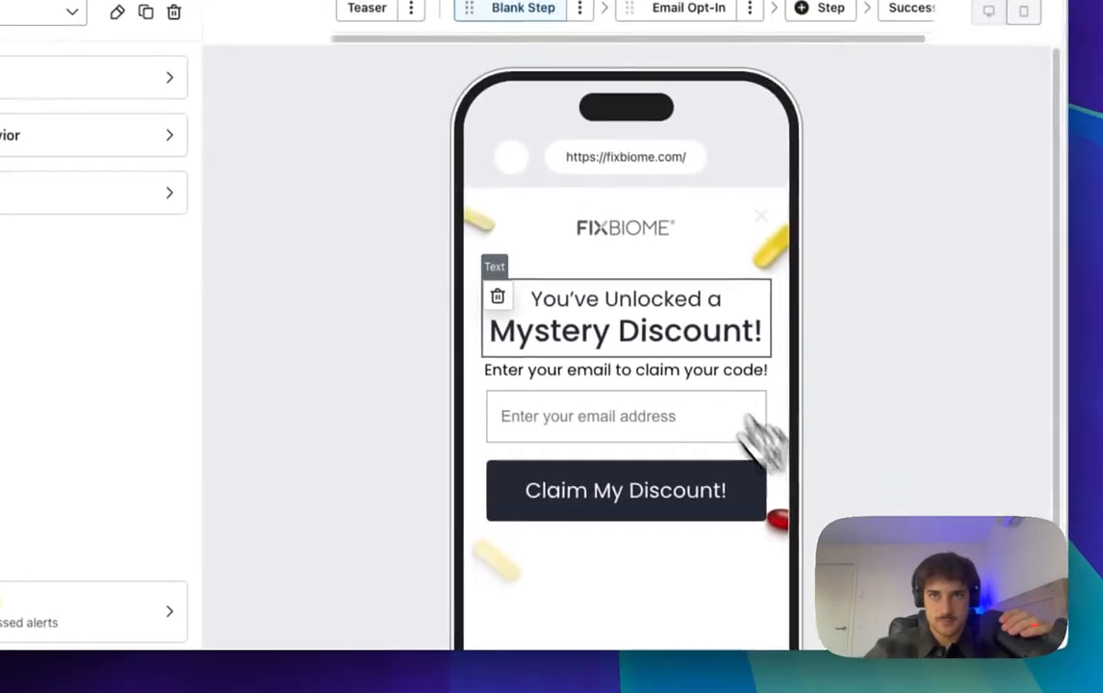
click(653, 405)
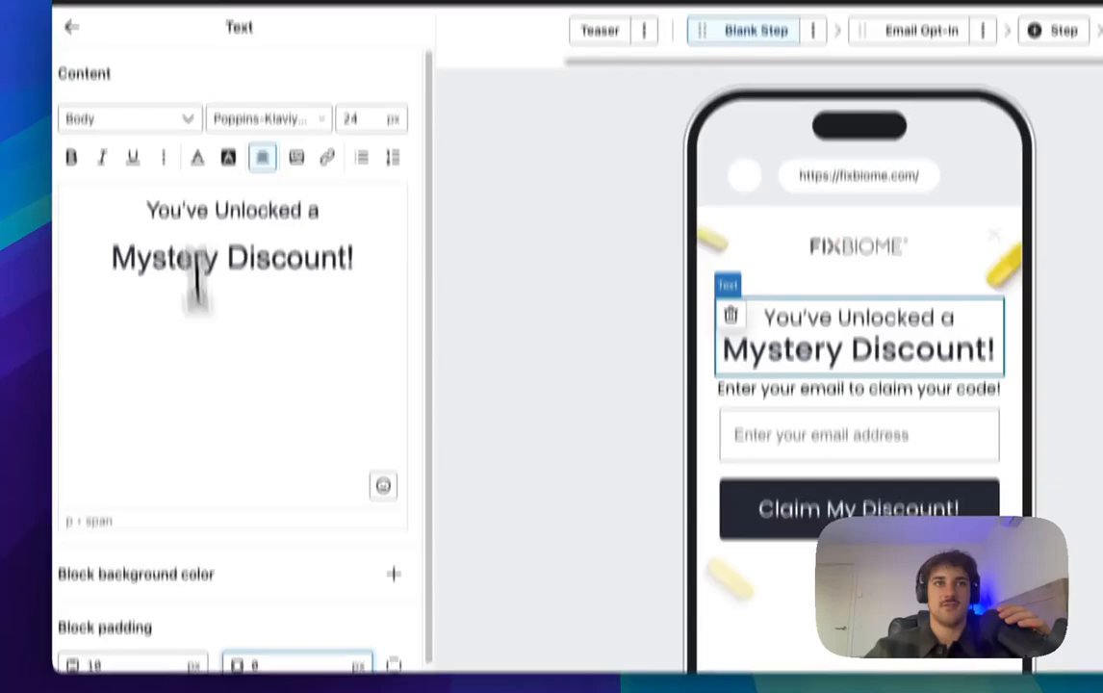
triple_click(230, 205)
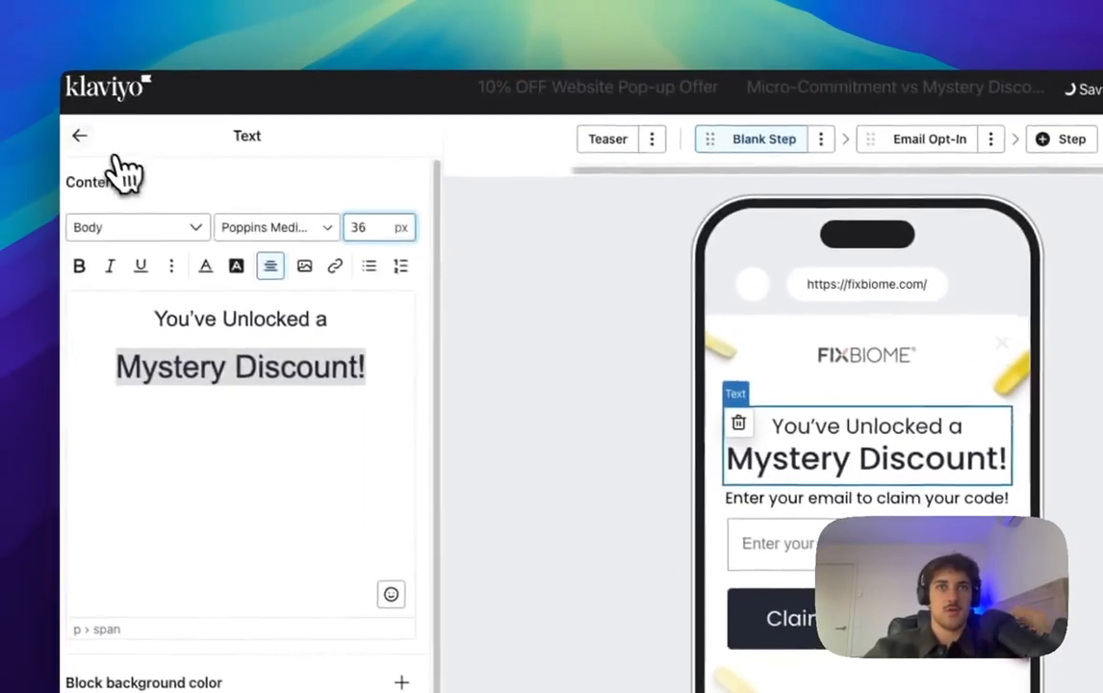
click(69, 120)
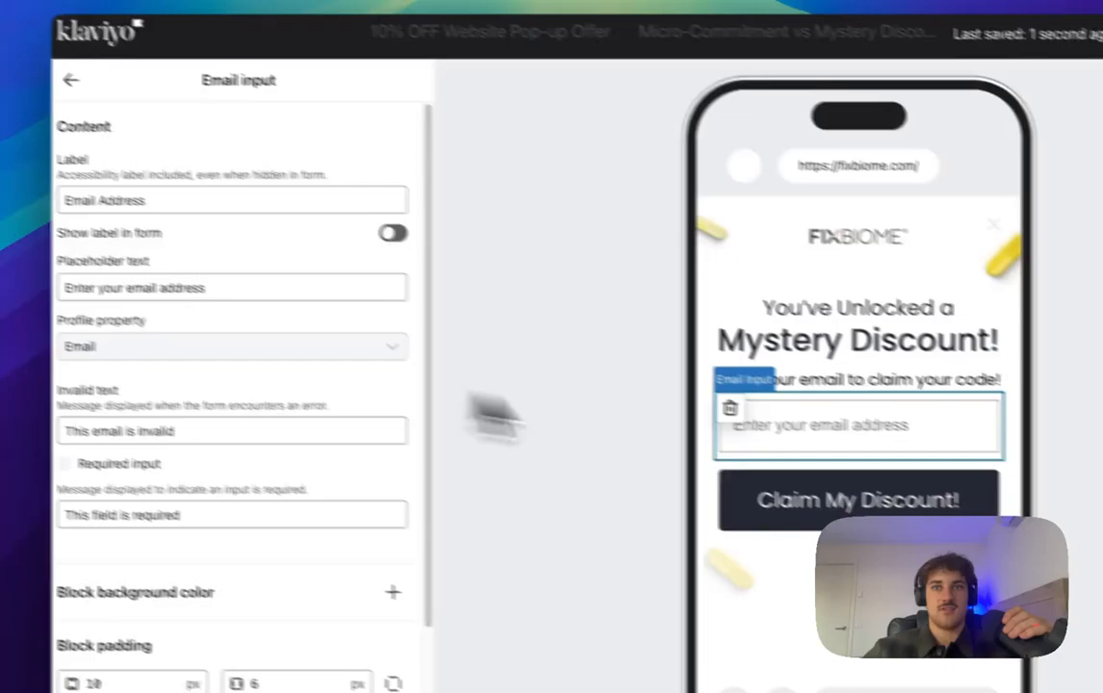
click(710, 432)
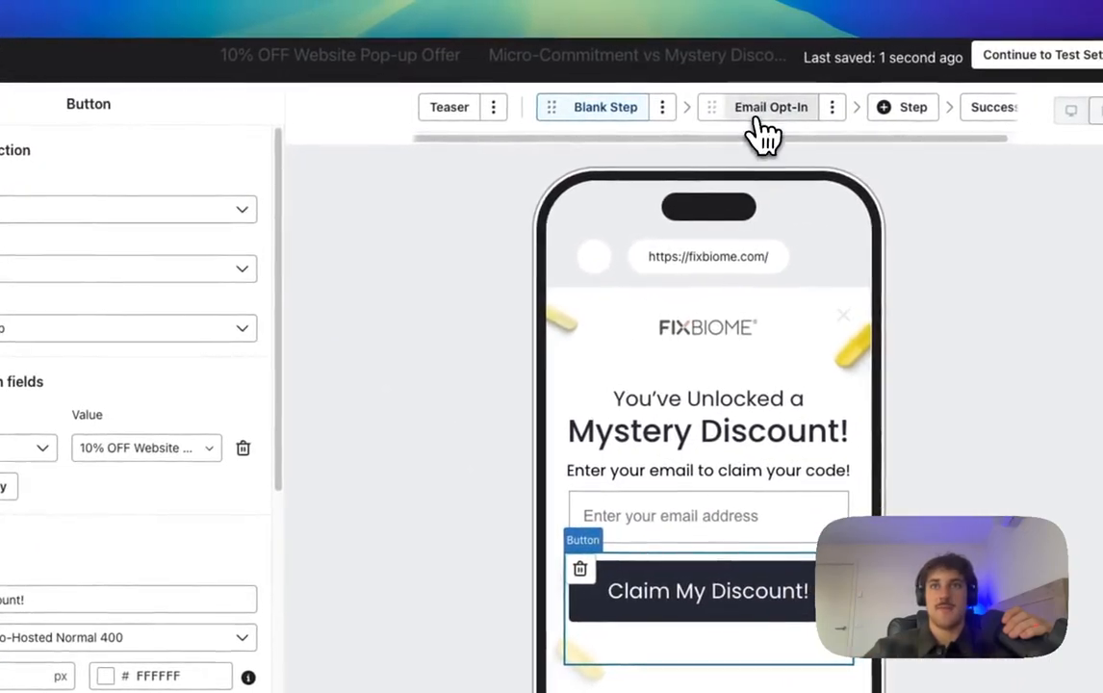
click(953, 90)
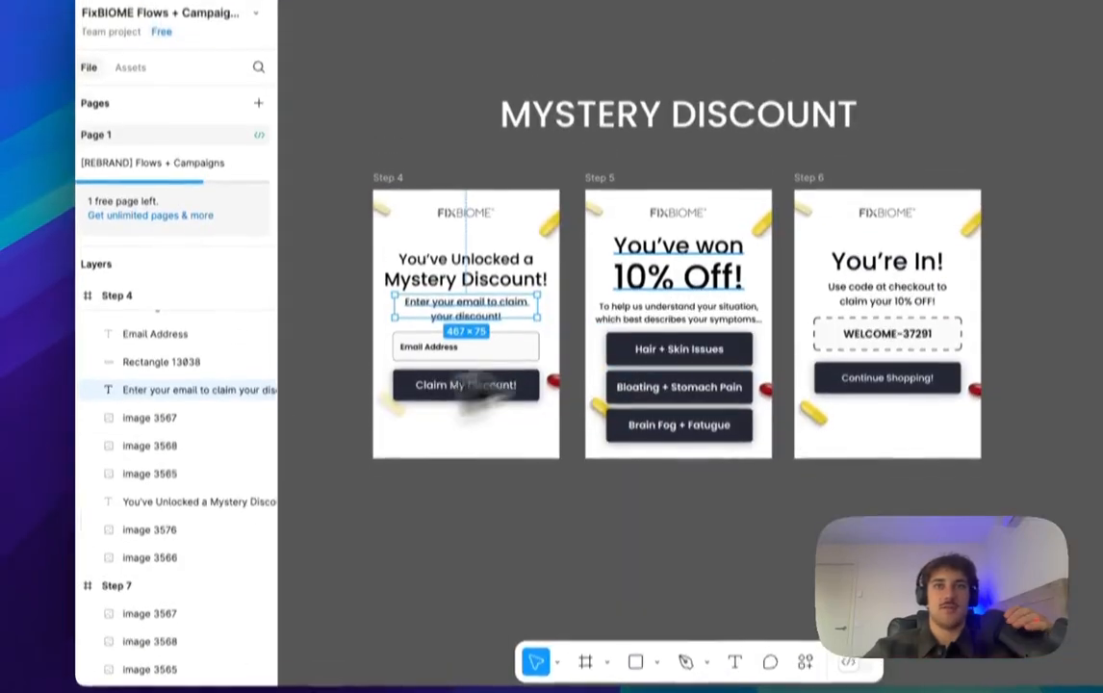
Step: In Figma, select Step 5's 'You've won 10% Off!' headline and intro text layers for reference
click(626, 303)
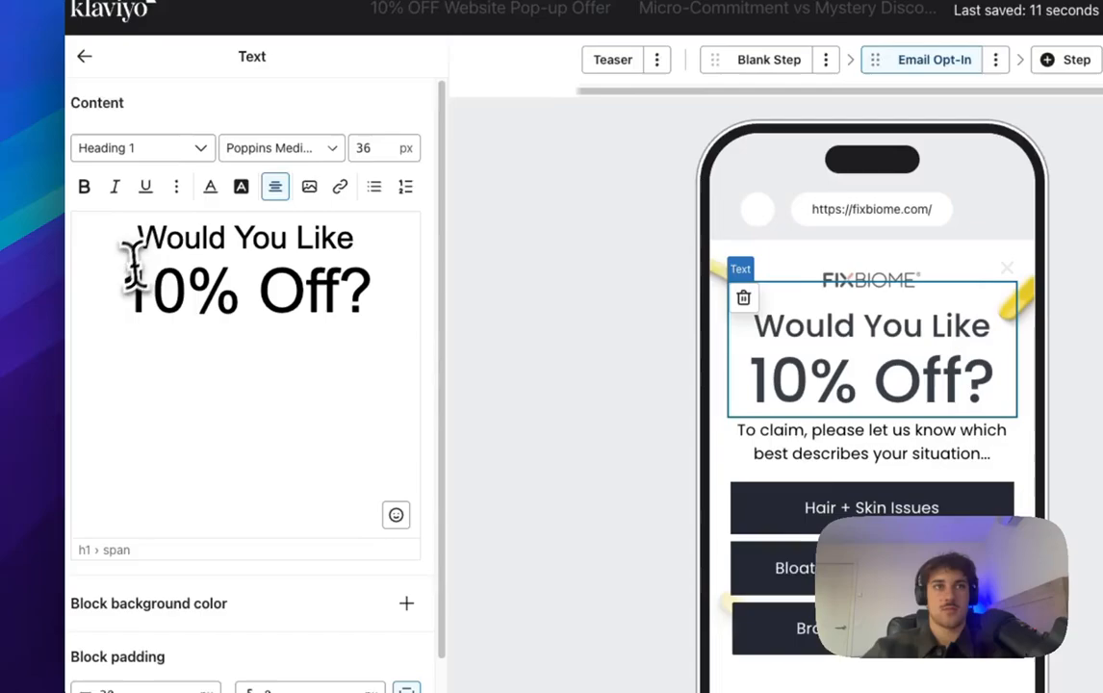
drag(128, 252, 352, 238)
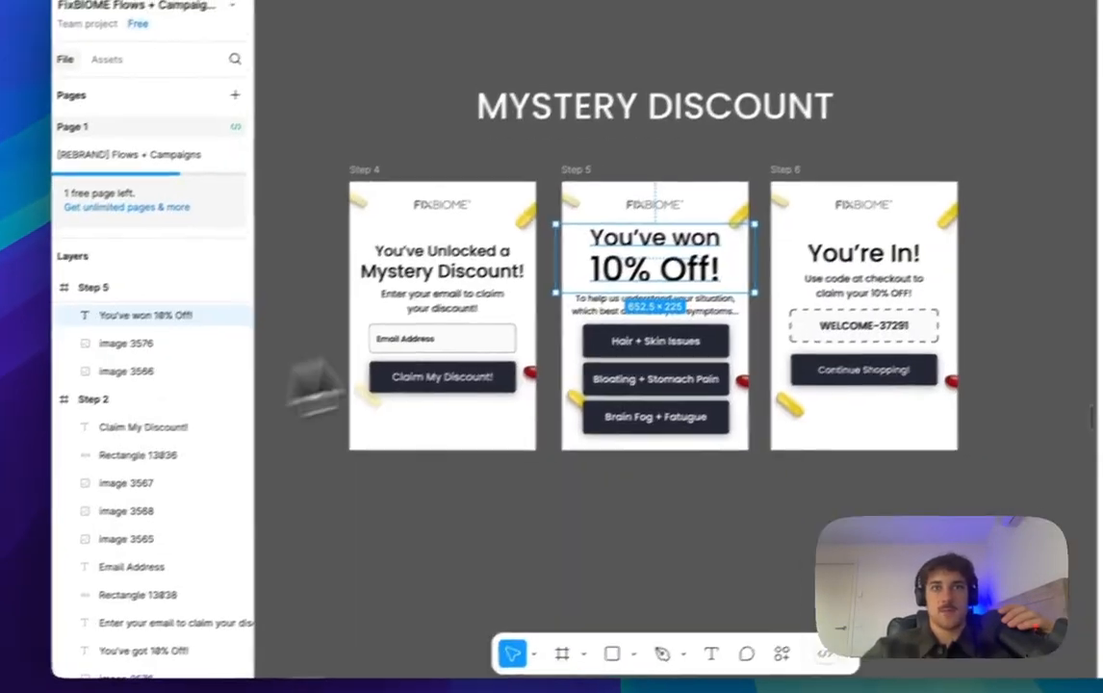
click(616, 306)
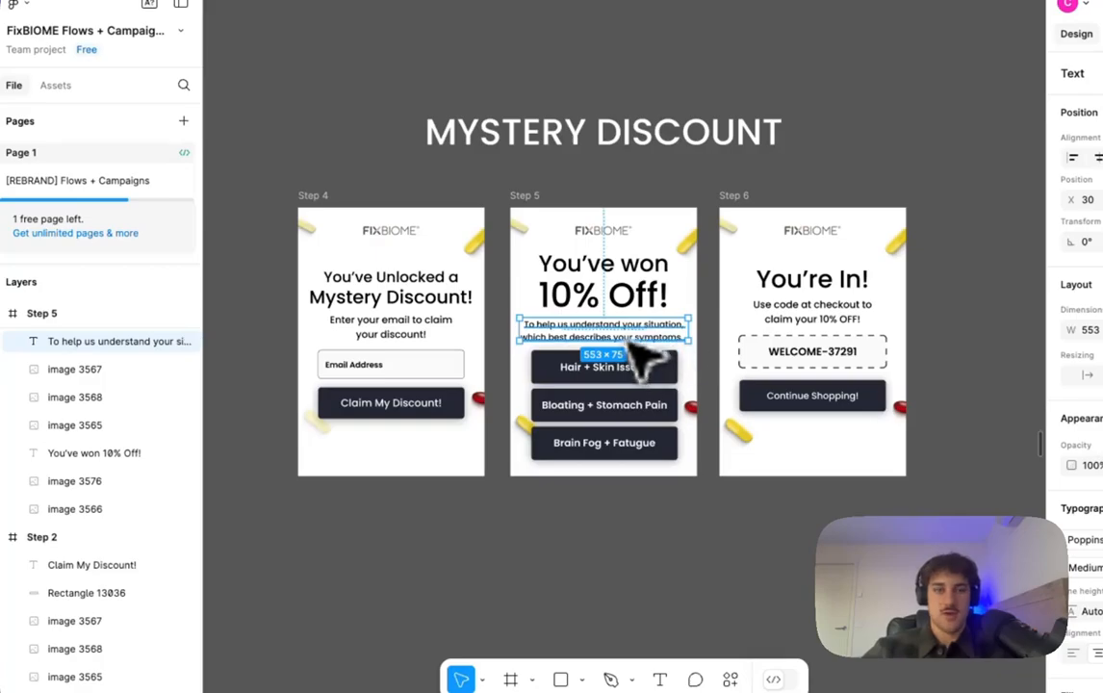
scroll(636, 358, up, 10)
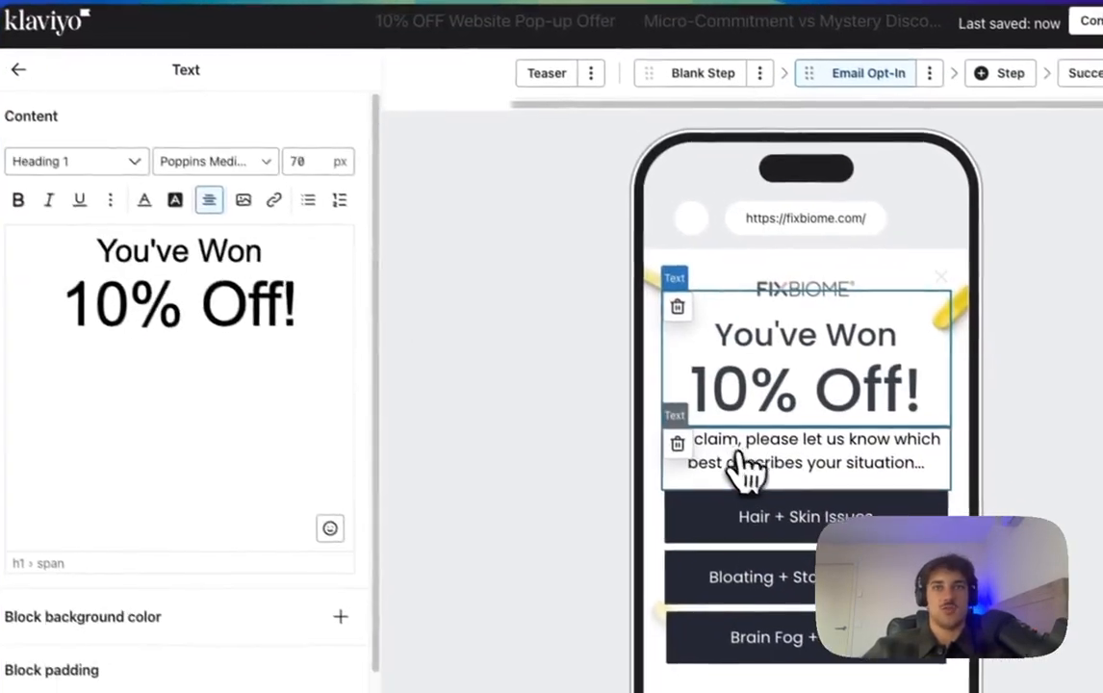
Step: Replace the Email Opt-In intro text with the sentence pasted from Figma
click(742, 467)
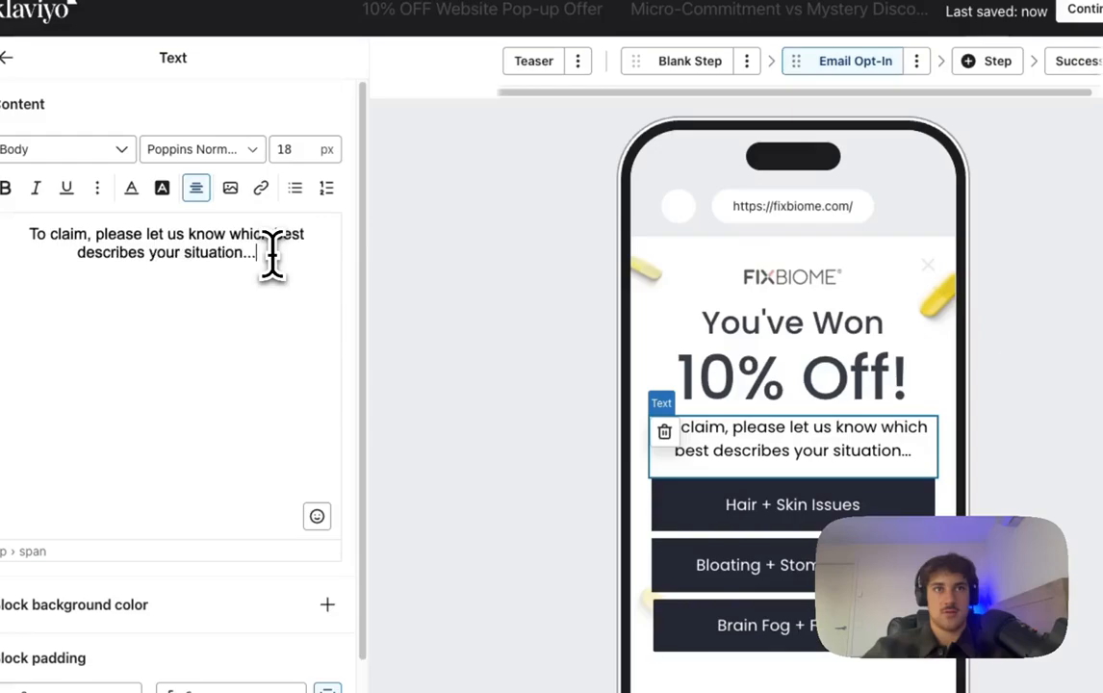
text(To help us understand your situation, which best describes your symptoms...)
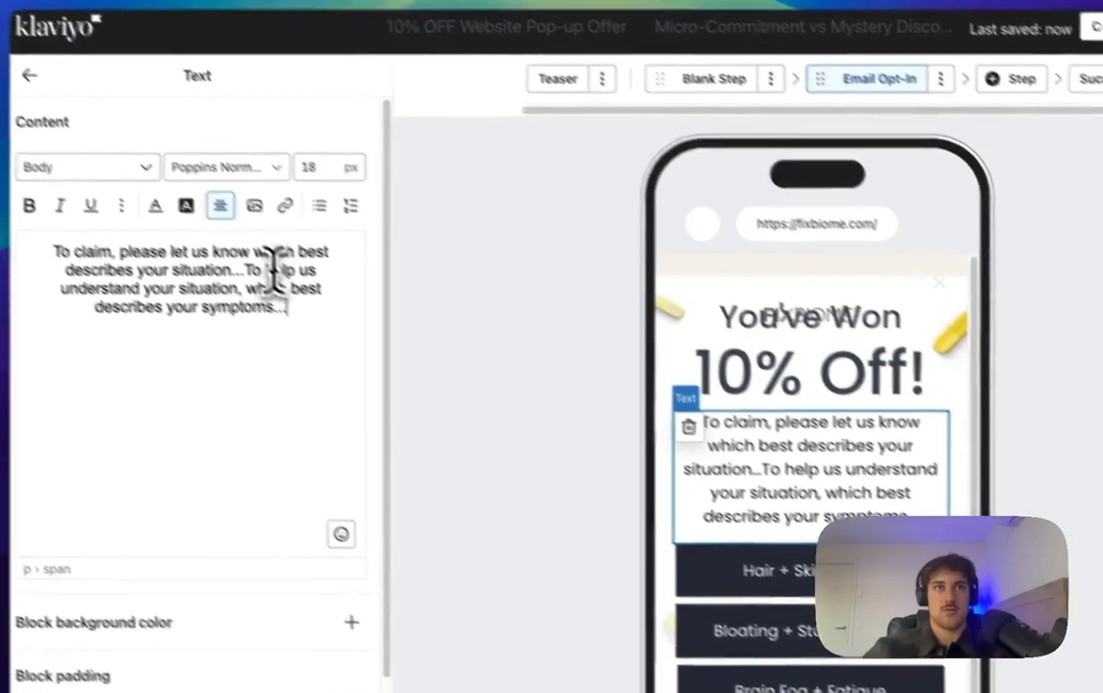
drag(221, 252, 76, 251)
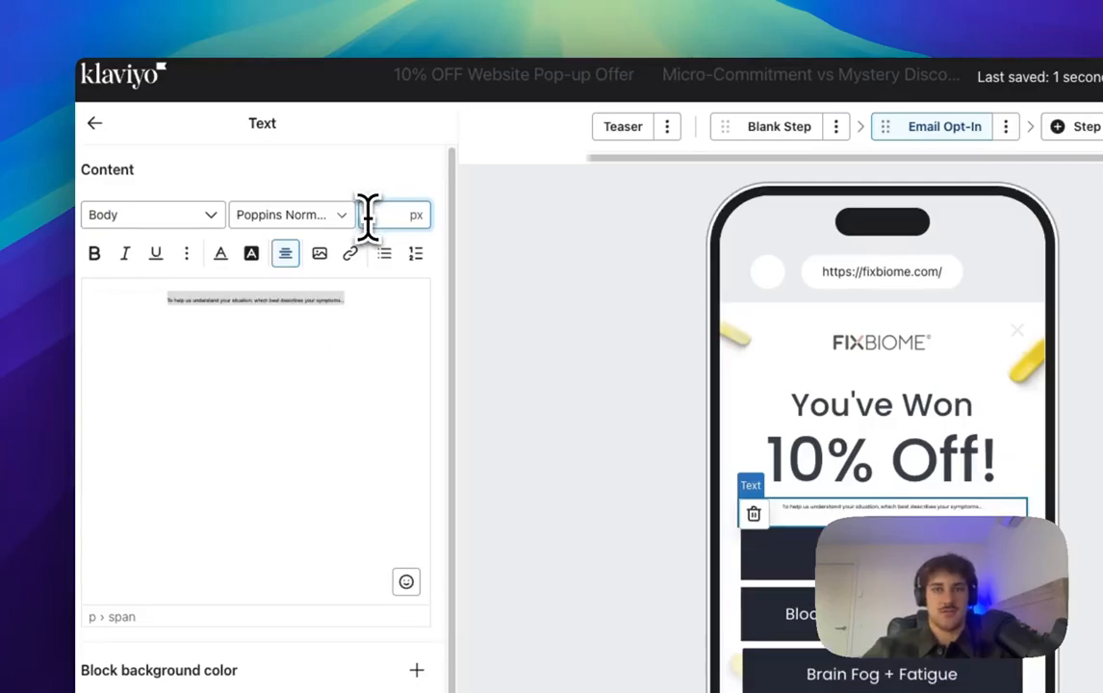
click(94, 123)
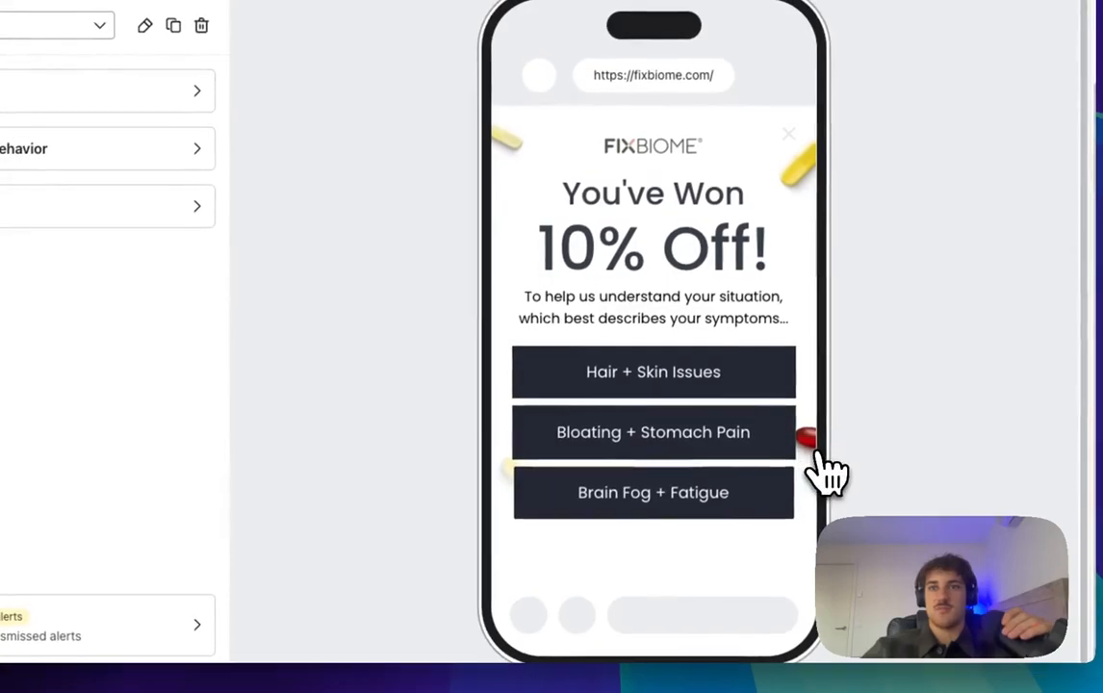
Step: Check the Hair + Skin, Bloating + Stomach Pain and Brain Fog + Fatigue buttons, then open the Success step
click(686, 380)
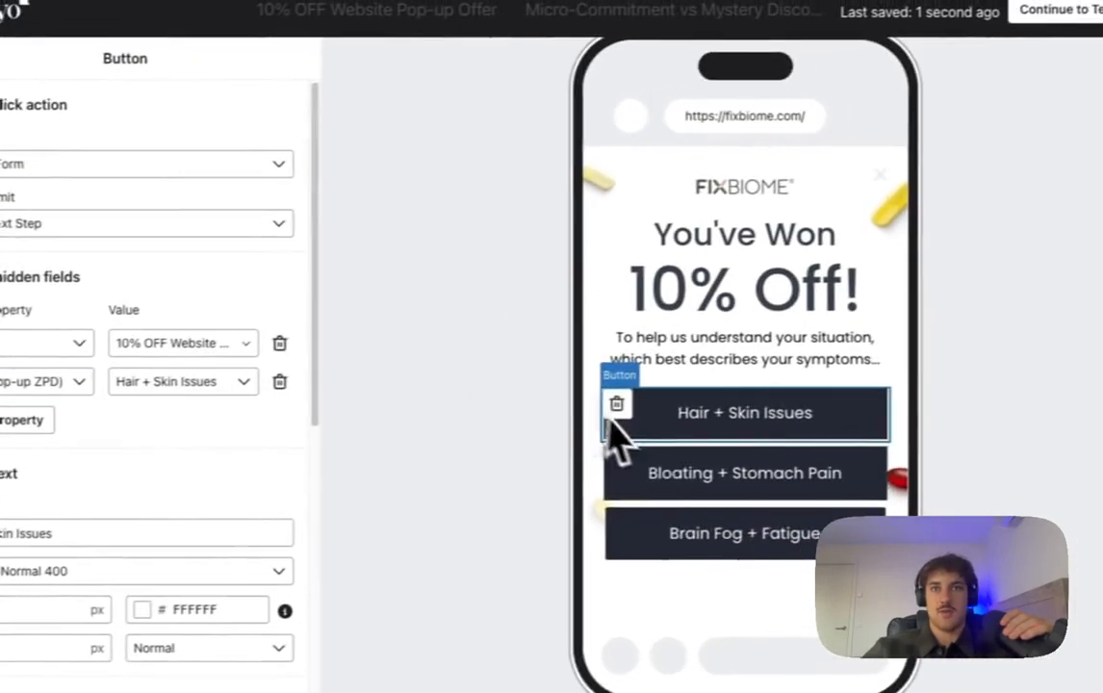
click(876, 460)
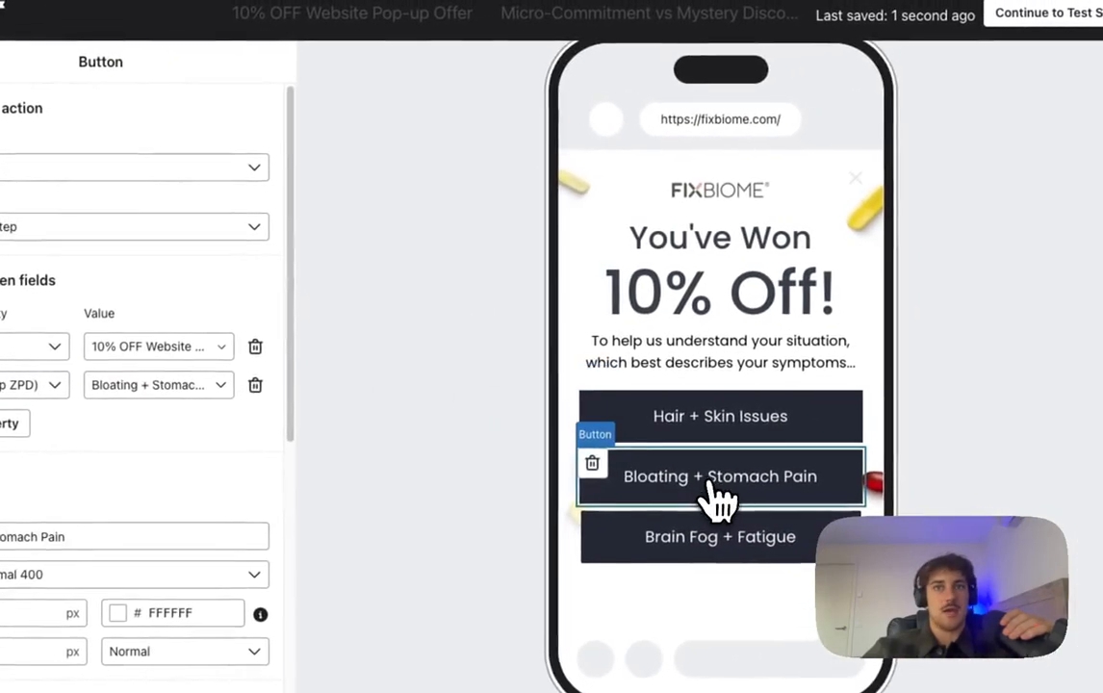
click(688, 544)
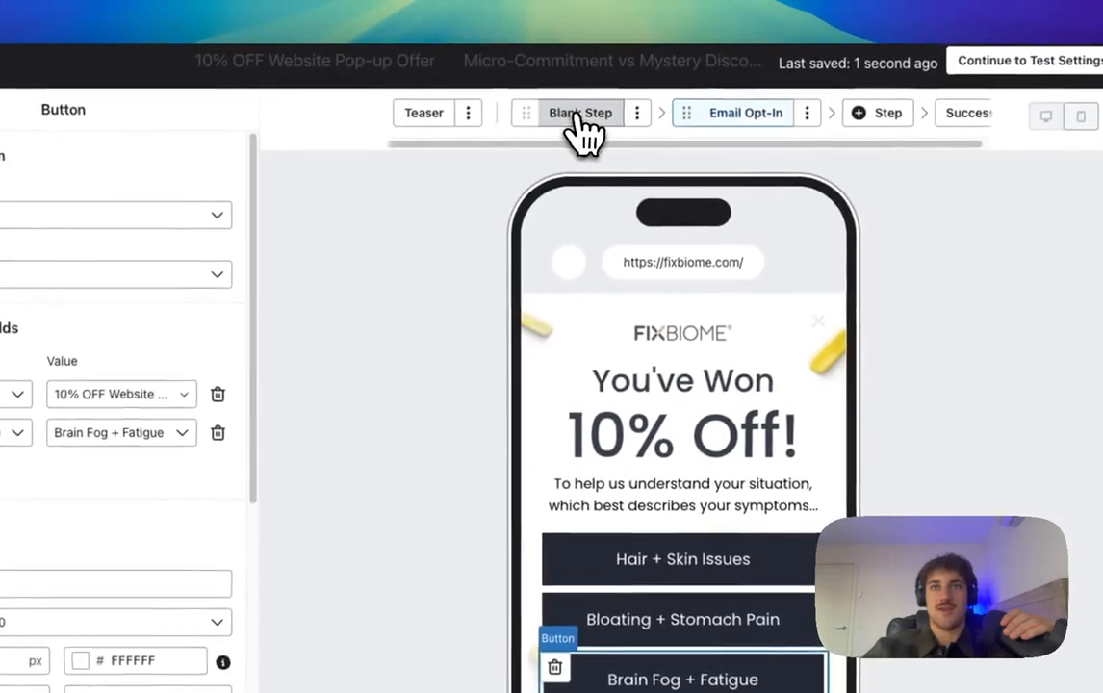
click(578, 116)
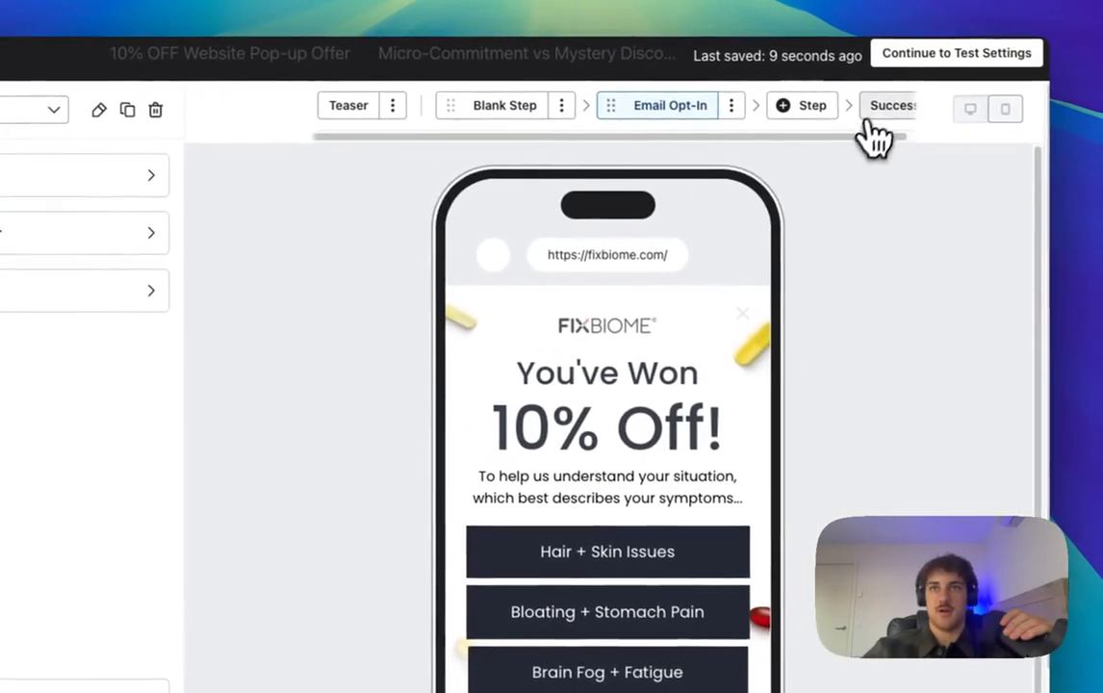
click(955, 119)
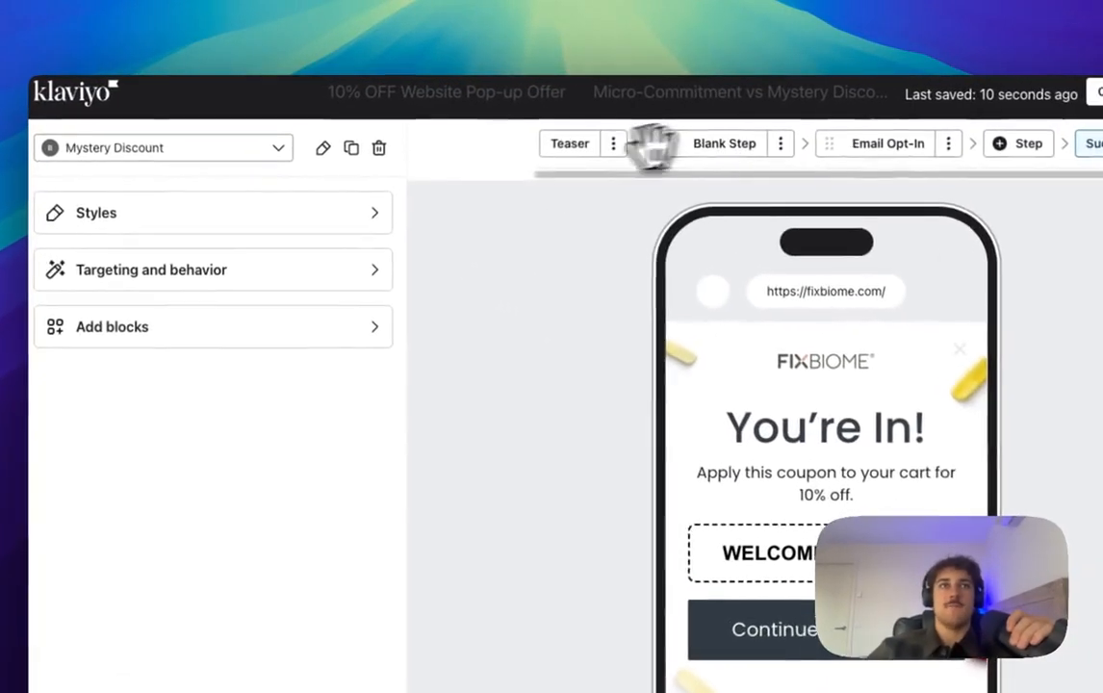
Step: Close the variant list and continue to the Micro Commitment vs Mystery Discount test settings
click(223, 132)
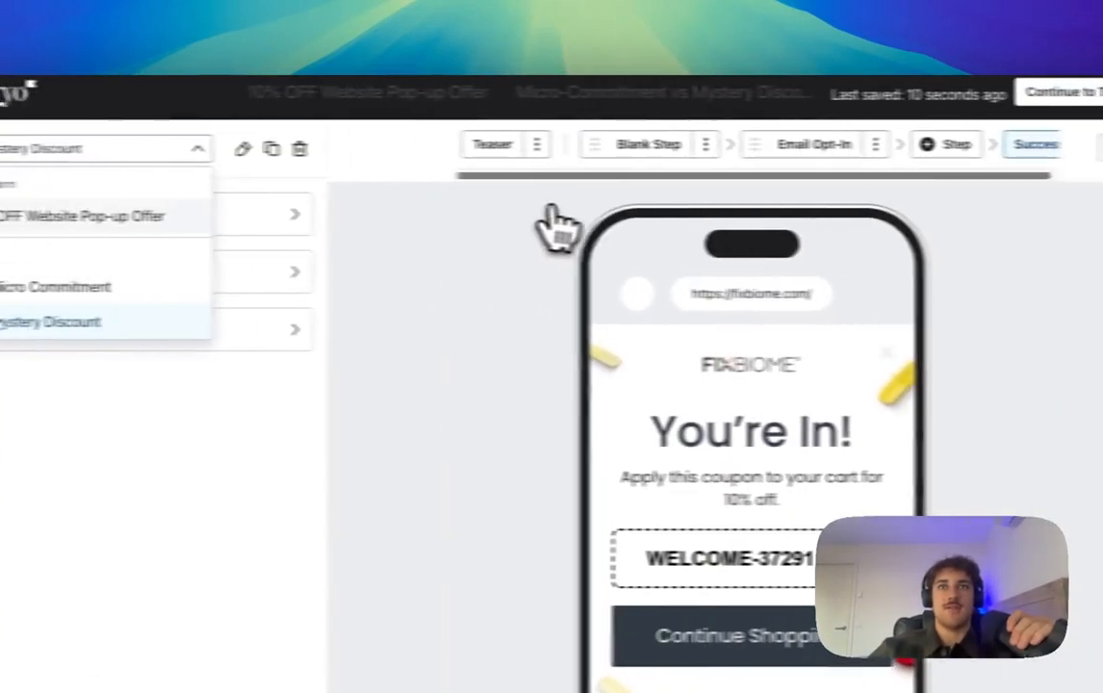
click(713, 207)
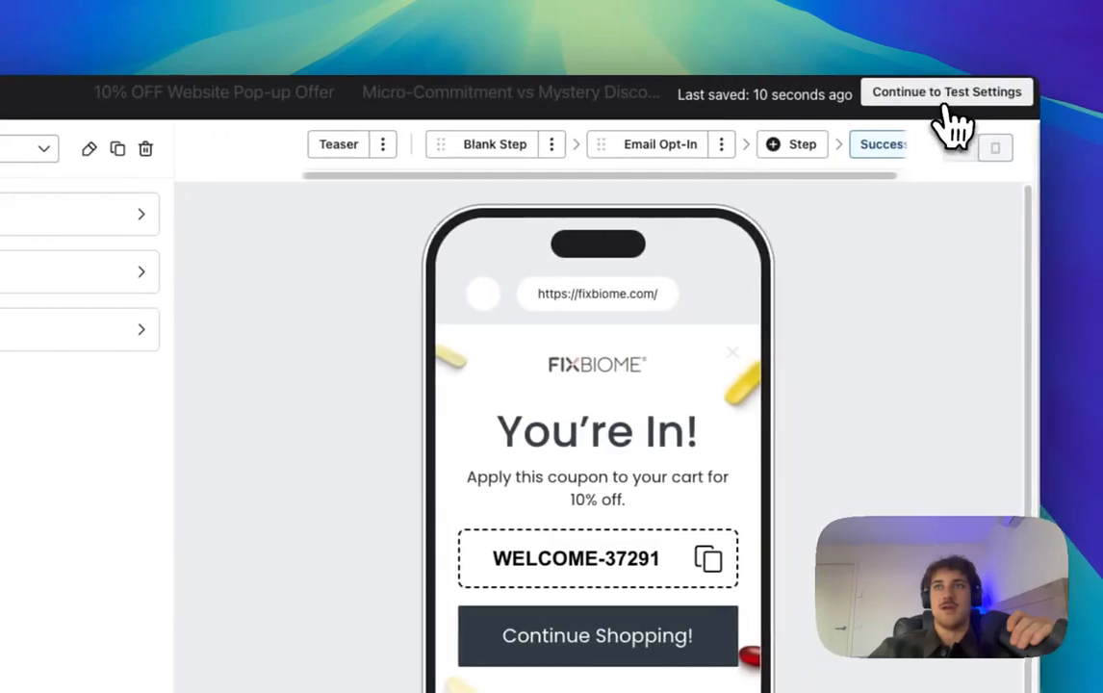
click(947, 109)
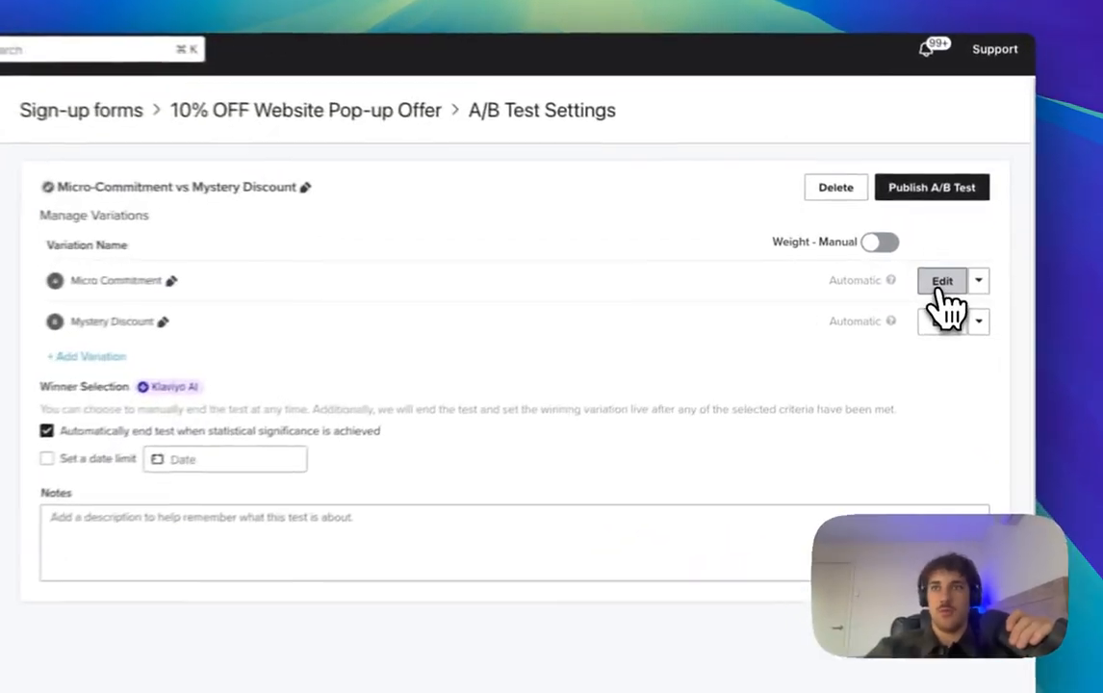
Step: In Micro Commitment's targeting and behavior, raise Show after to 10 seconds
click(953, 275)
click(229, 236)
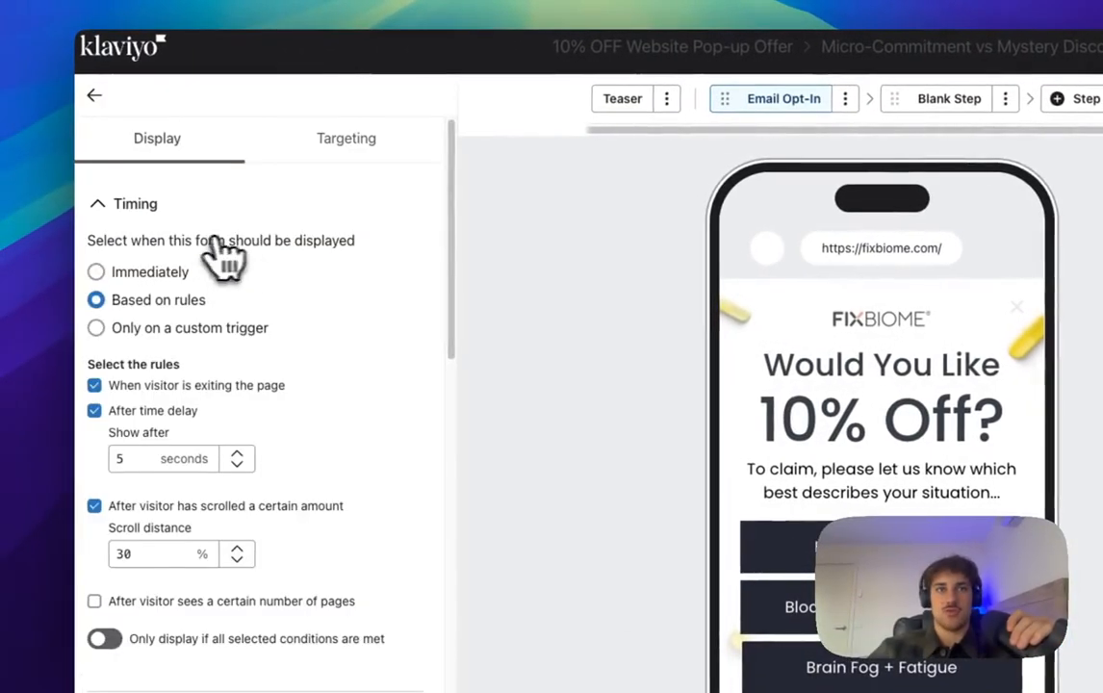
scroll(197, 321, down, 1)
scroll(250, 332, up, 1)
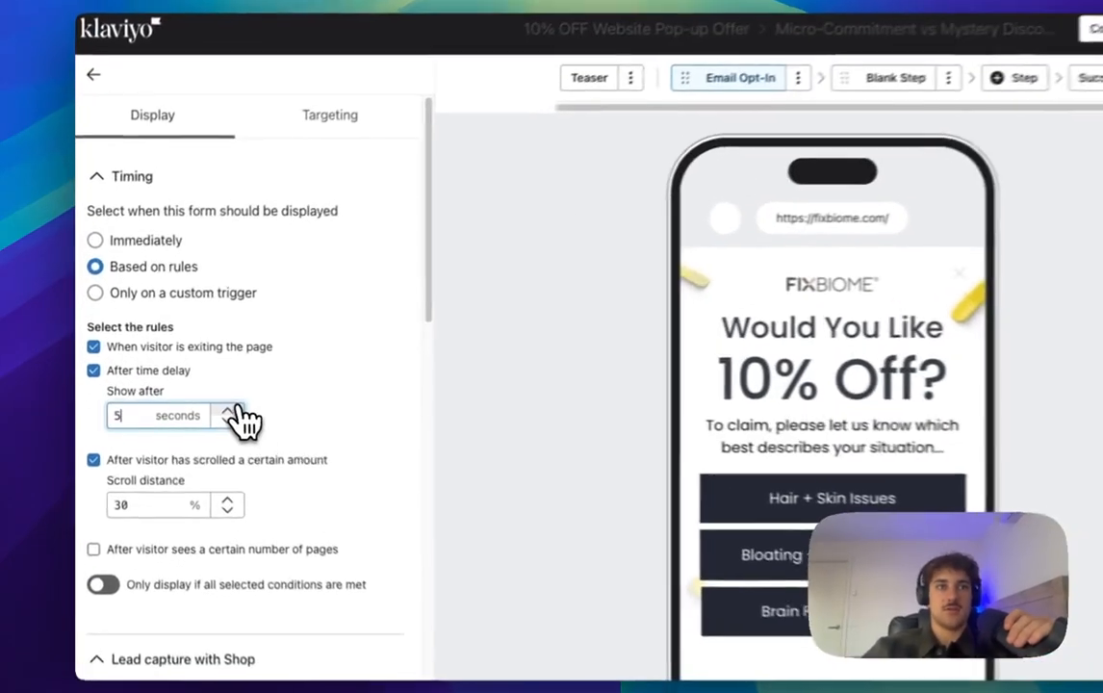
click(198, 398)
click(198, 398)
click(198, 398)
click(199, 397)
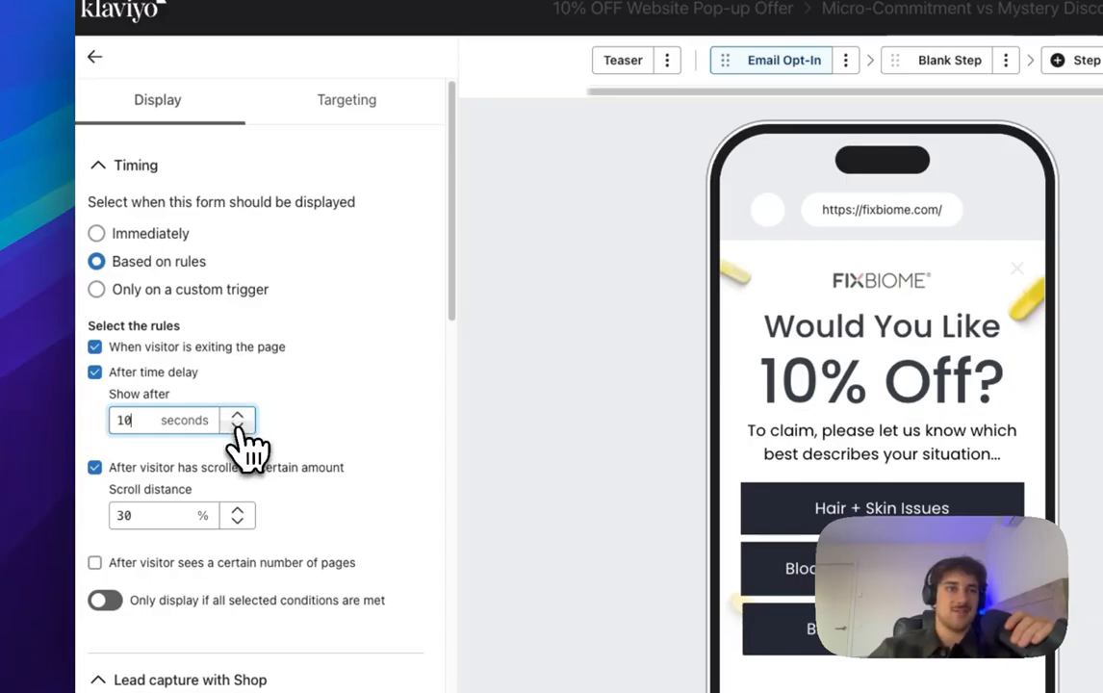
Step: Uncheck Micro Commitment's scroll-amount display rule
scroll(173, 500, down, 2)
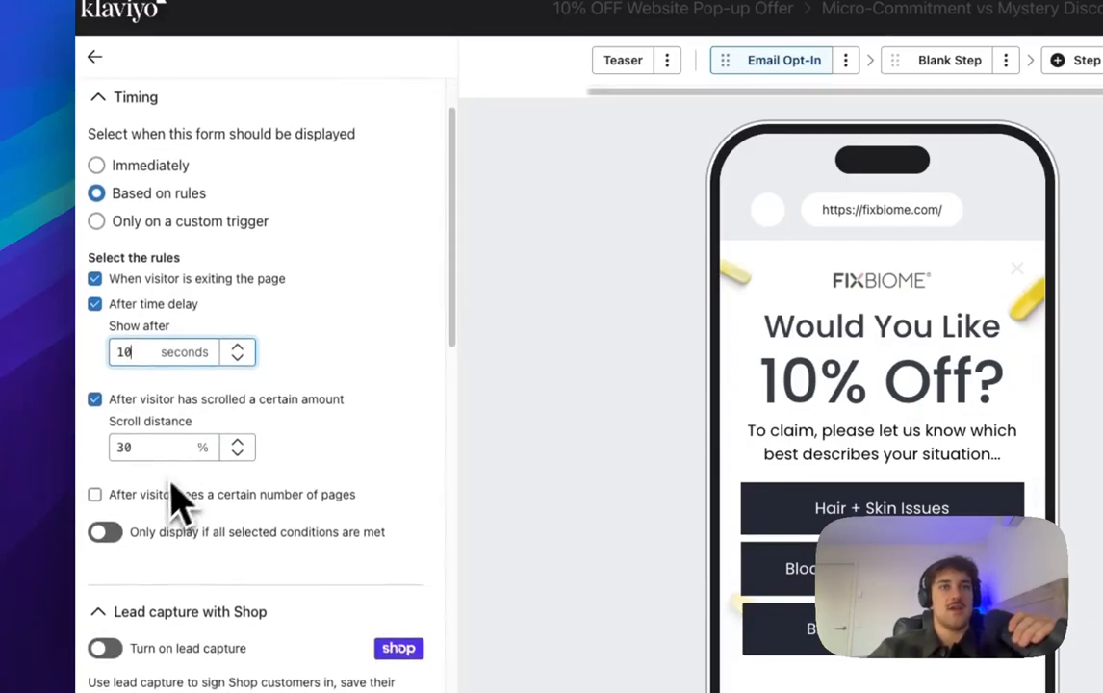
click(90, 397)
scroll(209, 477, down, 10)
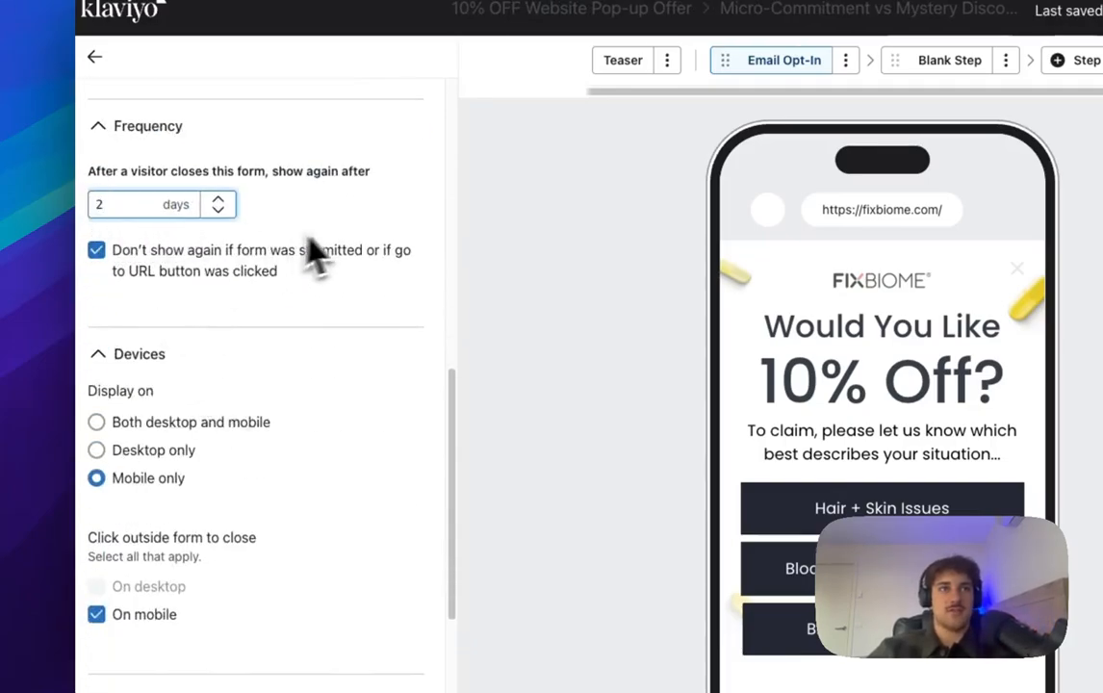
scroll(337, 289, down, 5)
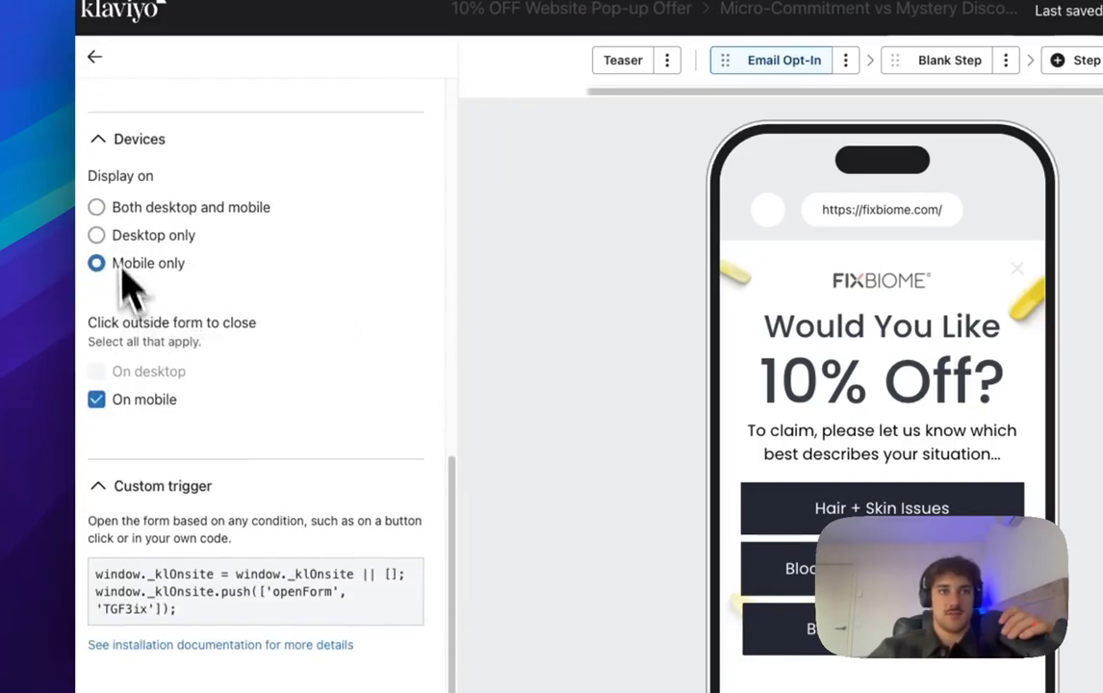
scroll(130, 284, up, 15)
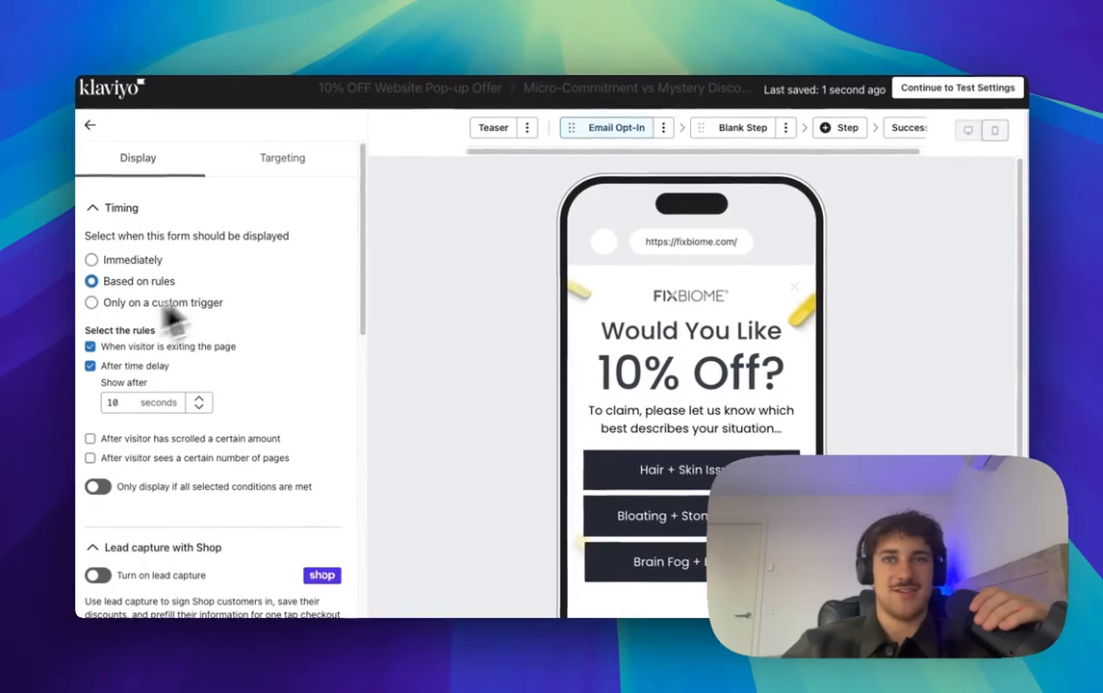
scroll(636, 423, down, 2)
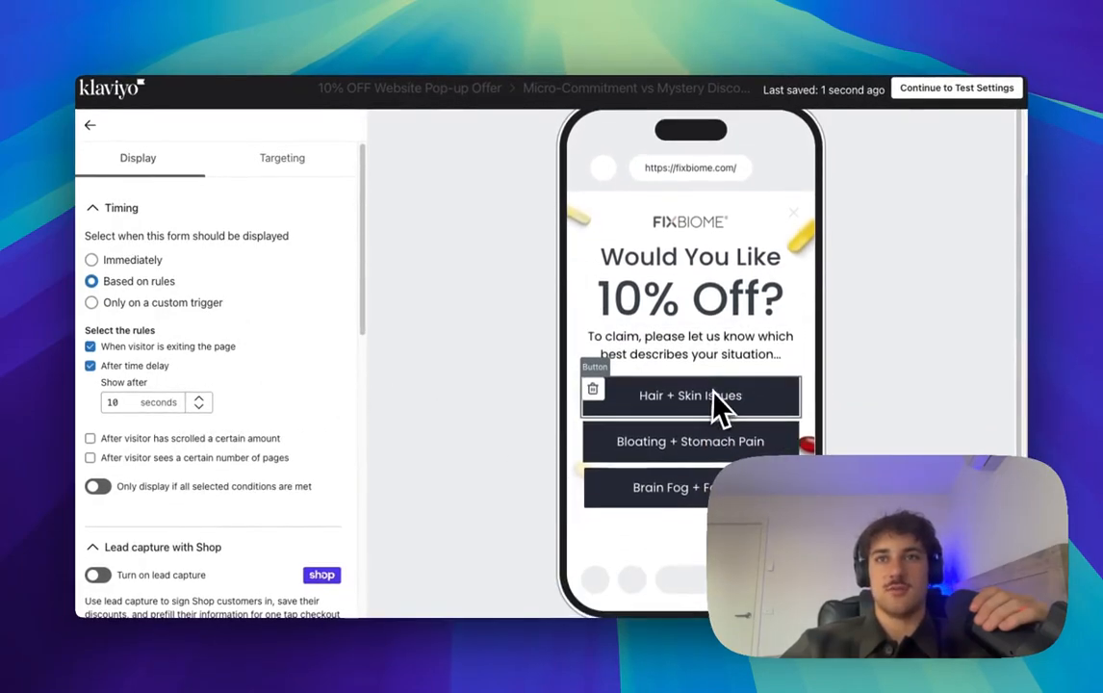
scroll(722, 406, up, 2)
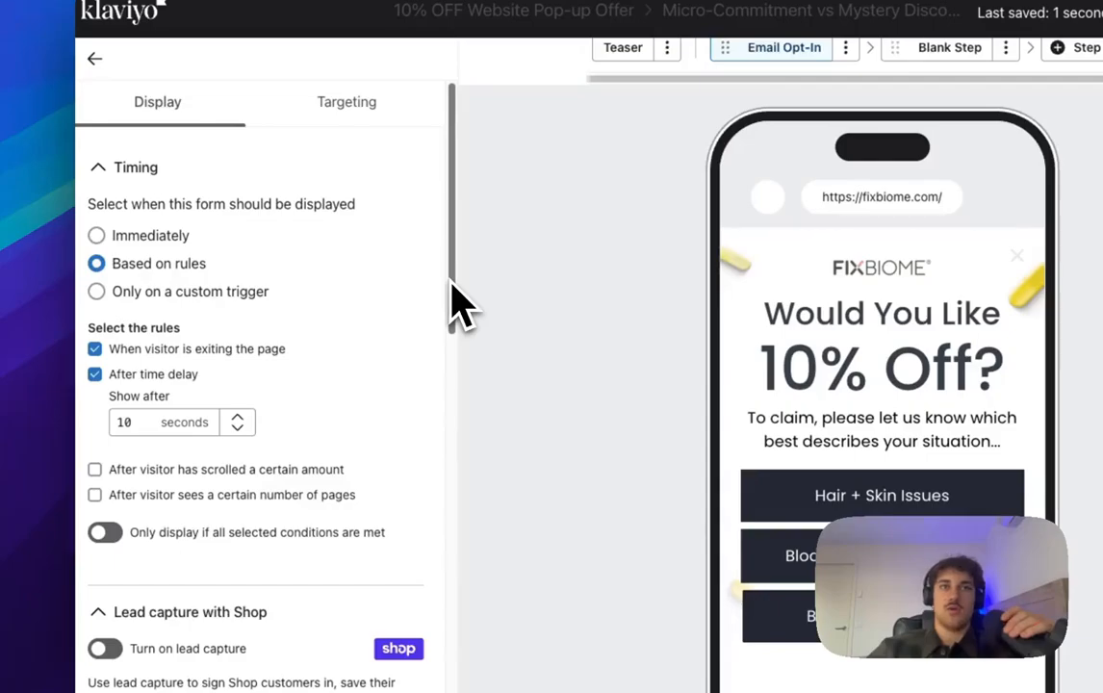
drag(463, 300, 460, 307)
scroll(520, 307, up, 1)
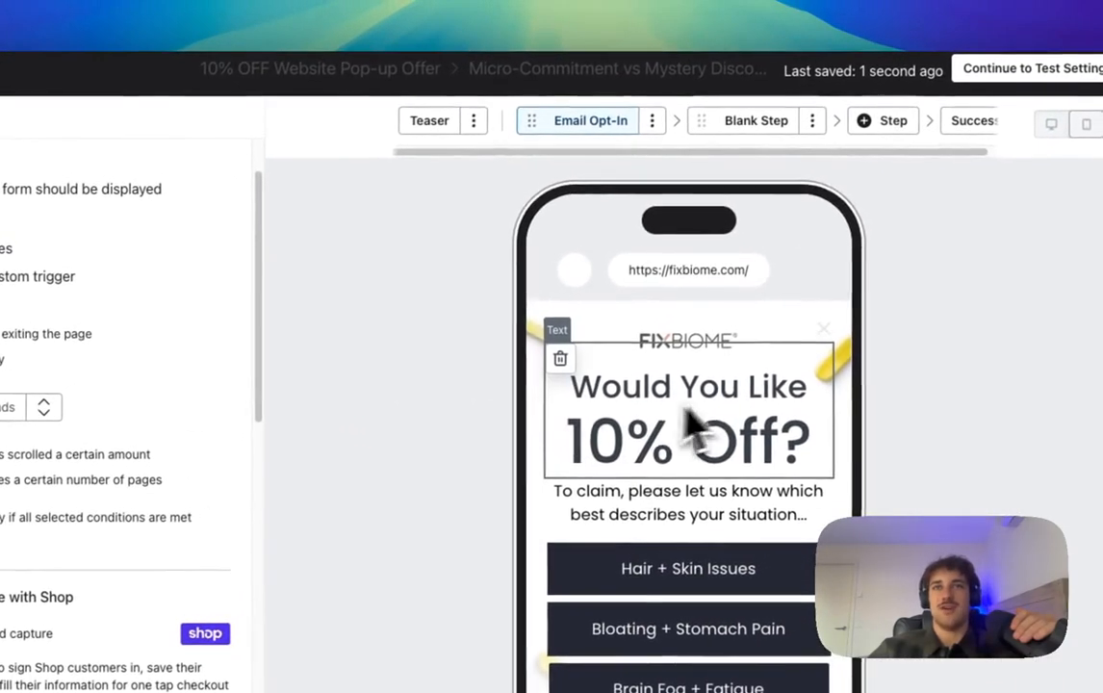
Step: Switch the form editor to the Mystery Discount variation
click(762, 124)
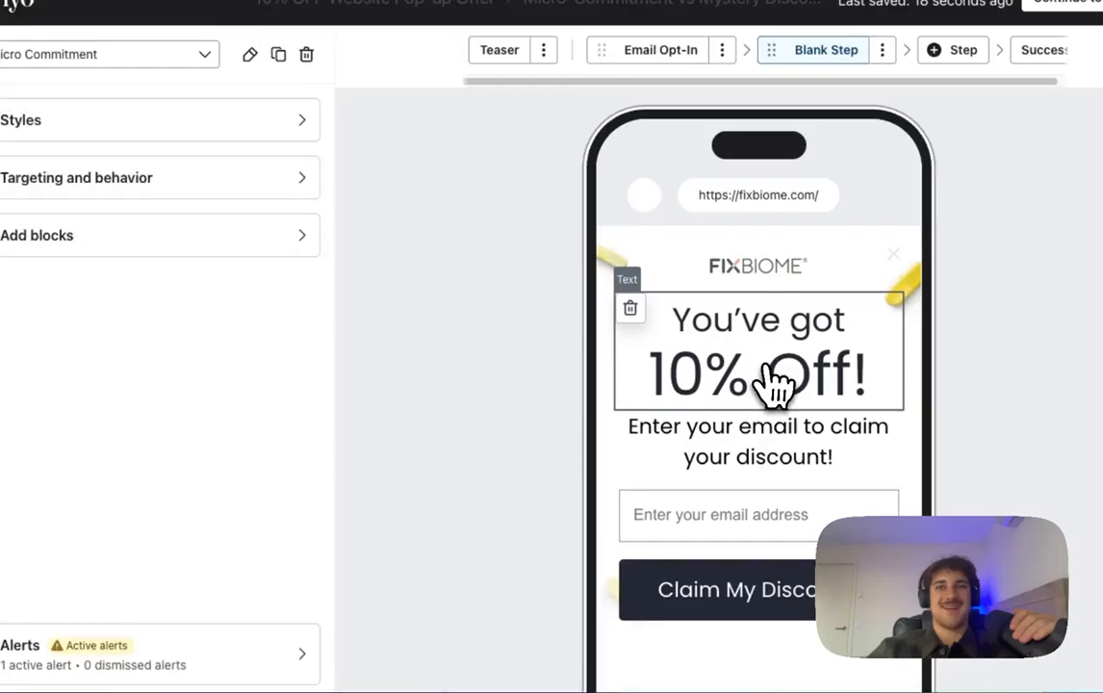
click(767, 370)
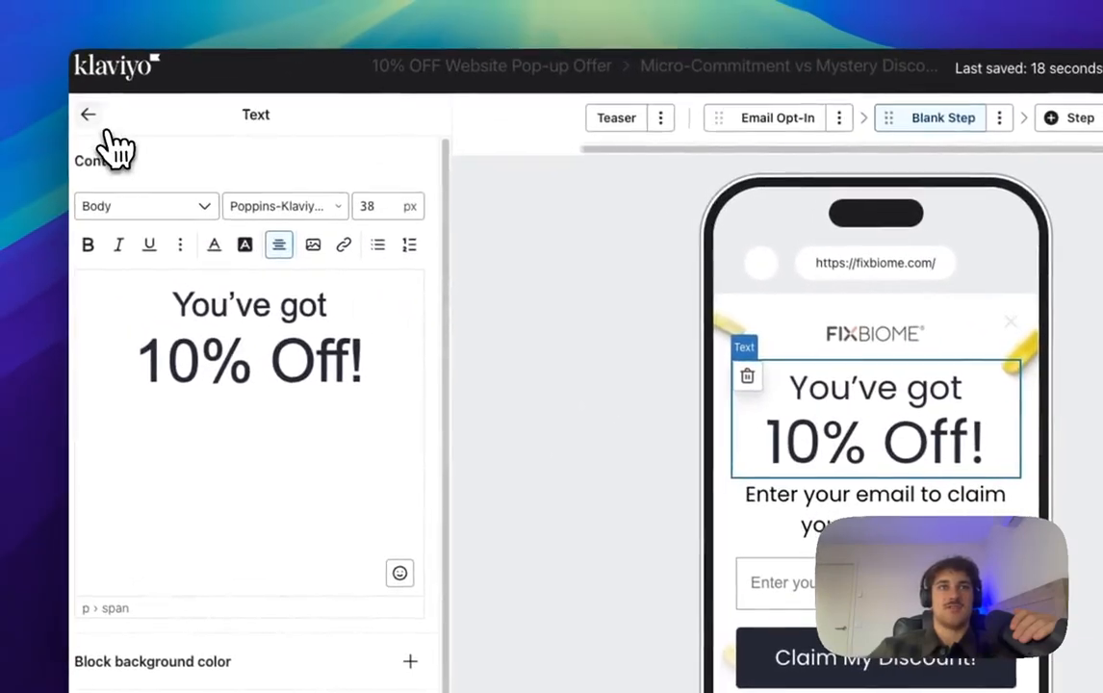
click(90, 115)
click(220, 125)
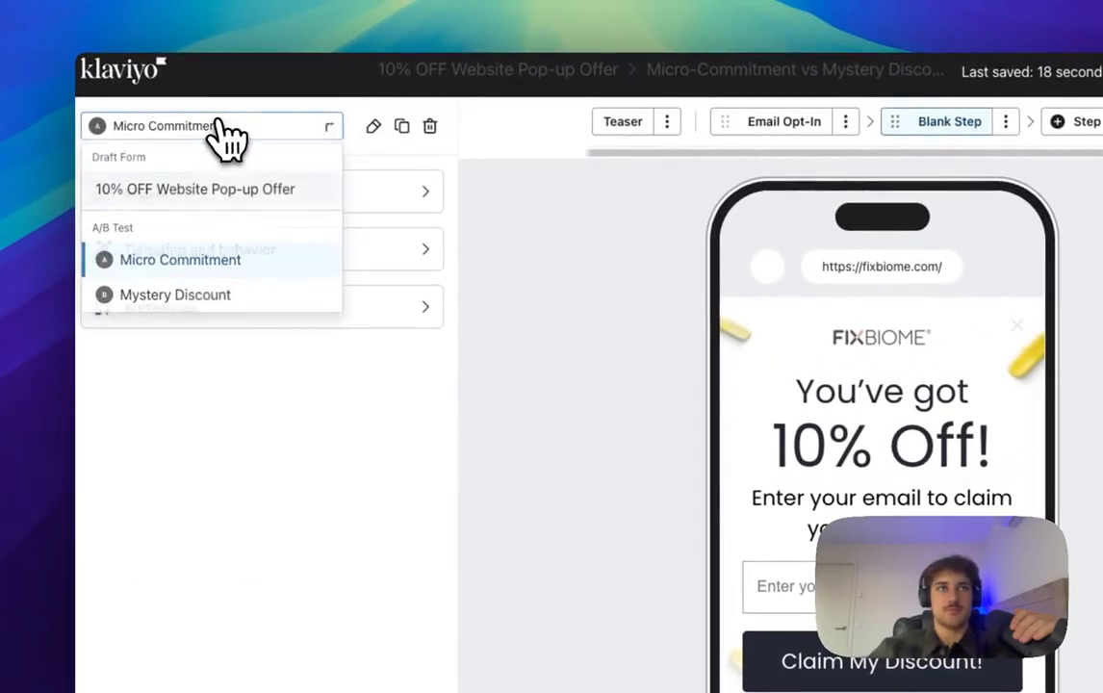
click(173, 300)
Step: Set Mystery Discount's Show after to 10 seconds, drop the scroll rule, and continue to test settings
click(308, 260)
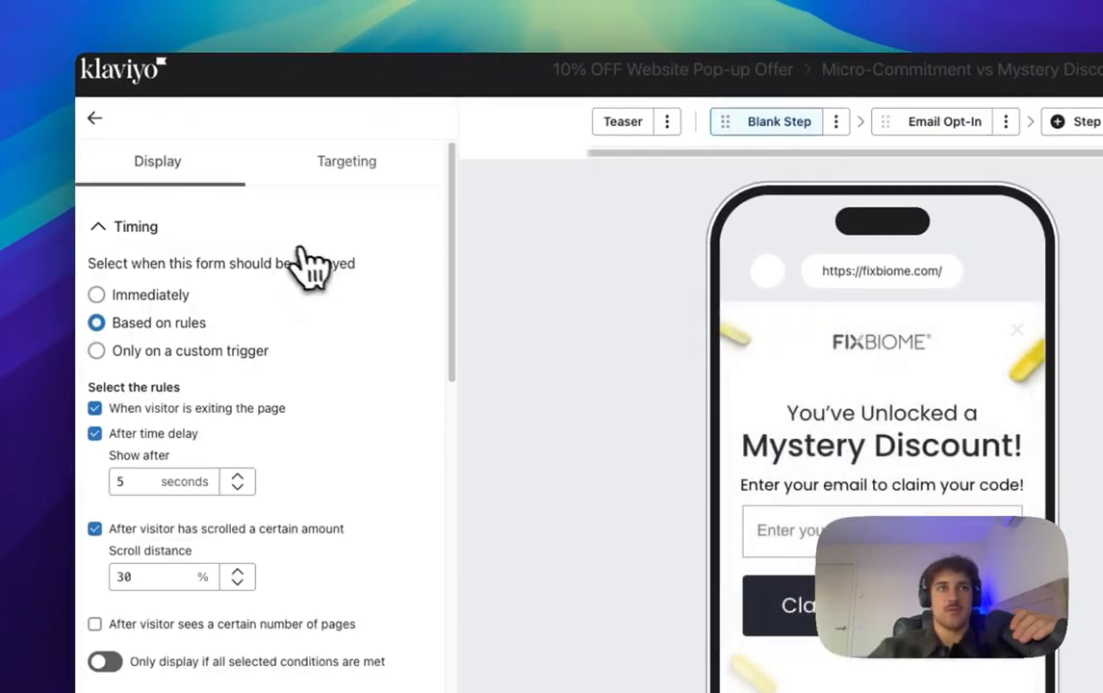
scroll(173, 385, down, 1)
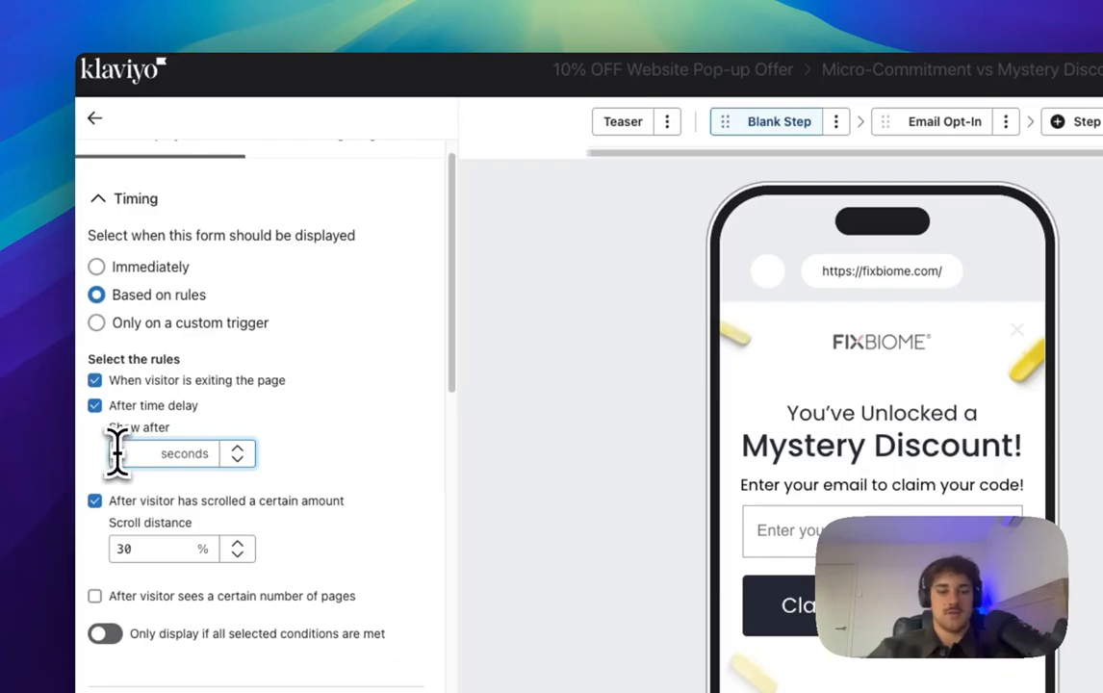
click(121, 450)
text(10)
click(95, 501)
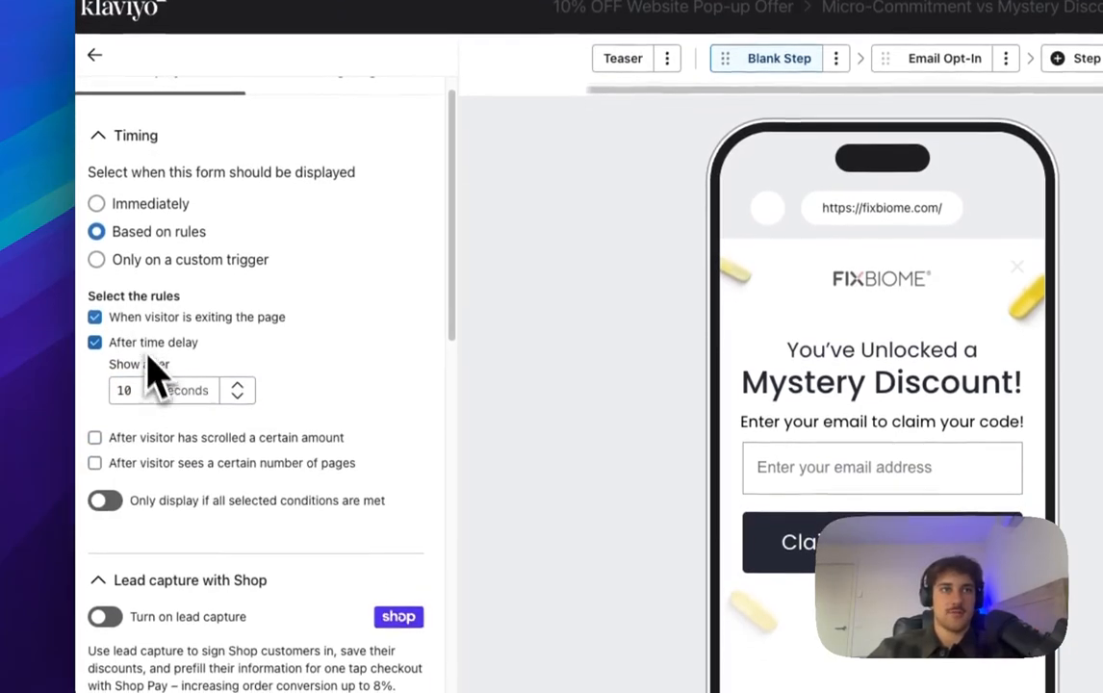
scroll(166, 479, down, 2)
scroll(166, 439, down, 8)
scroll(166, 438, up, 5)
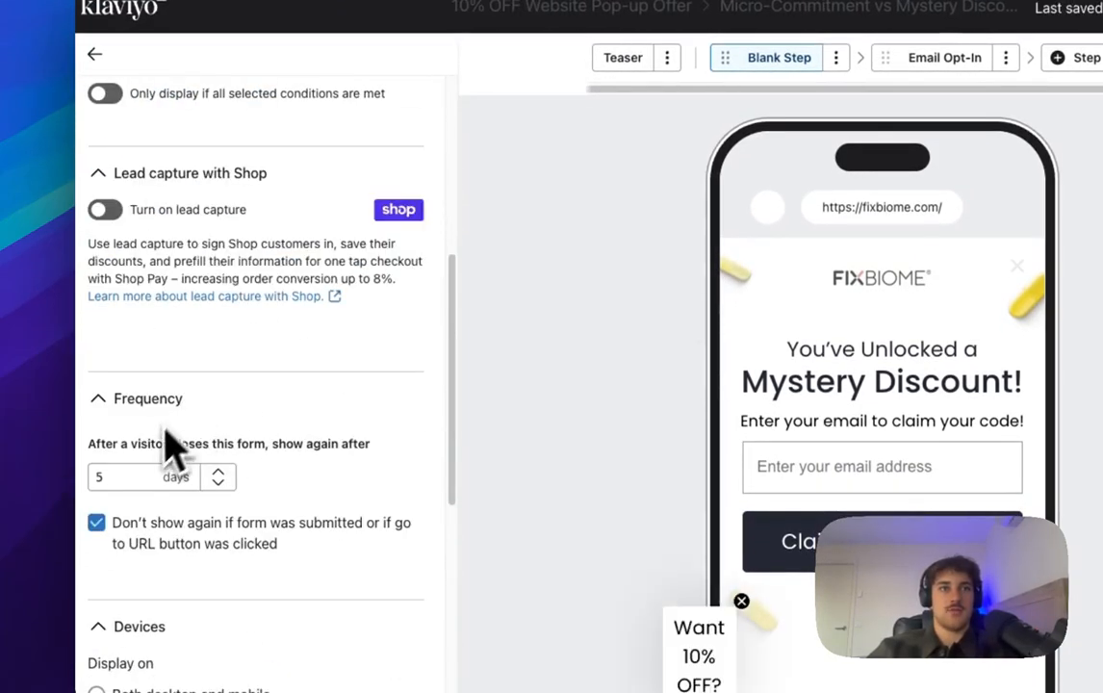
scroll(395, 438, up, 6)
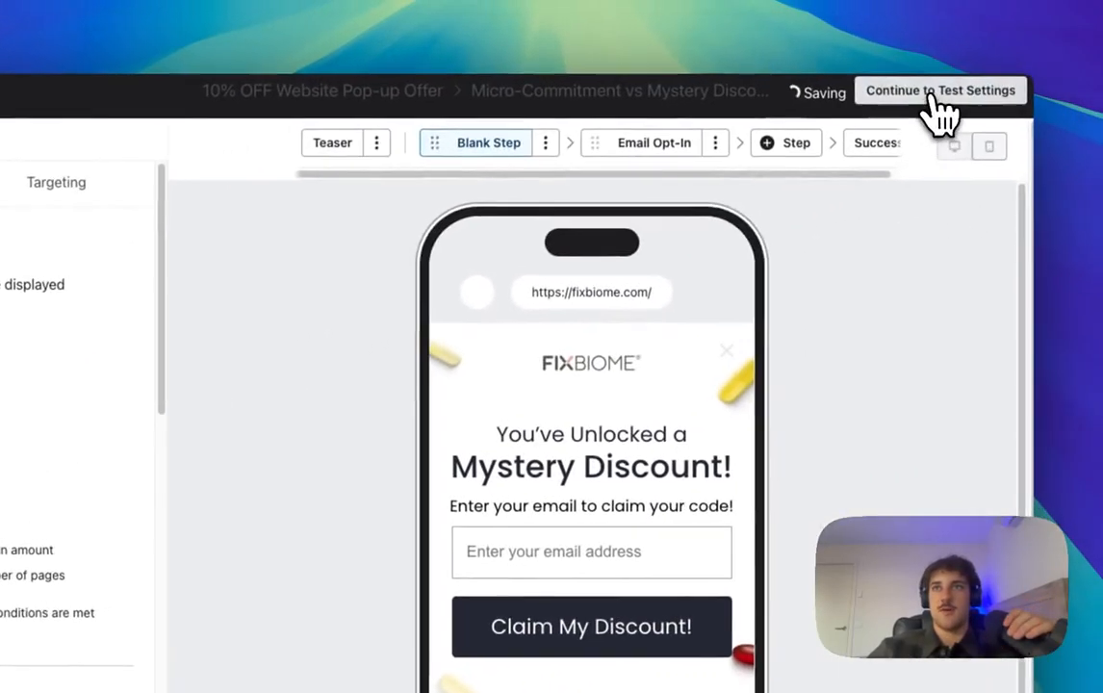
click(931, 94)
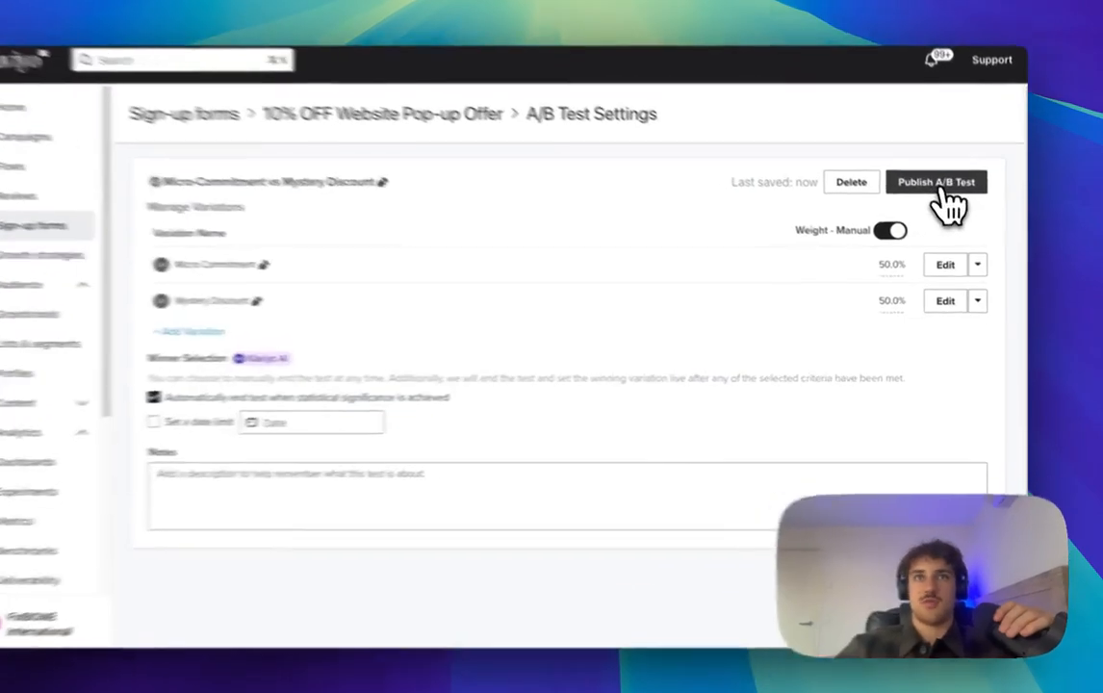
Step: Publish the A/B test and review the form's Overview performance
click(950, 202)
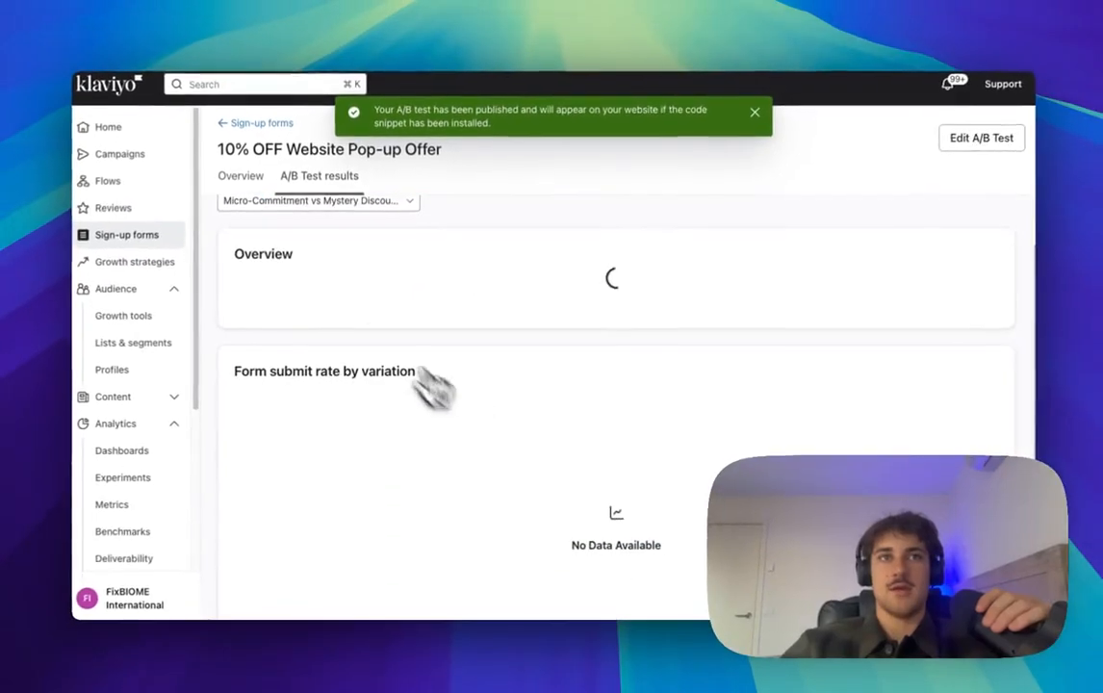
scroll(295, 348, down, 2)
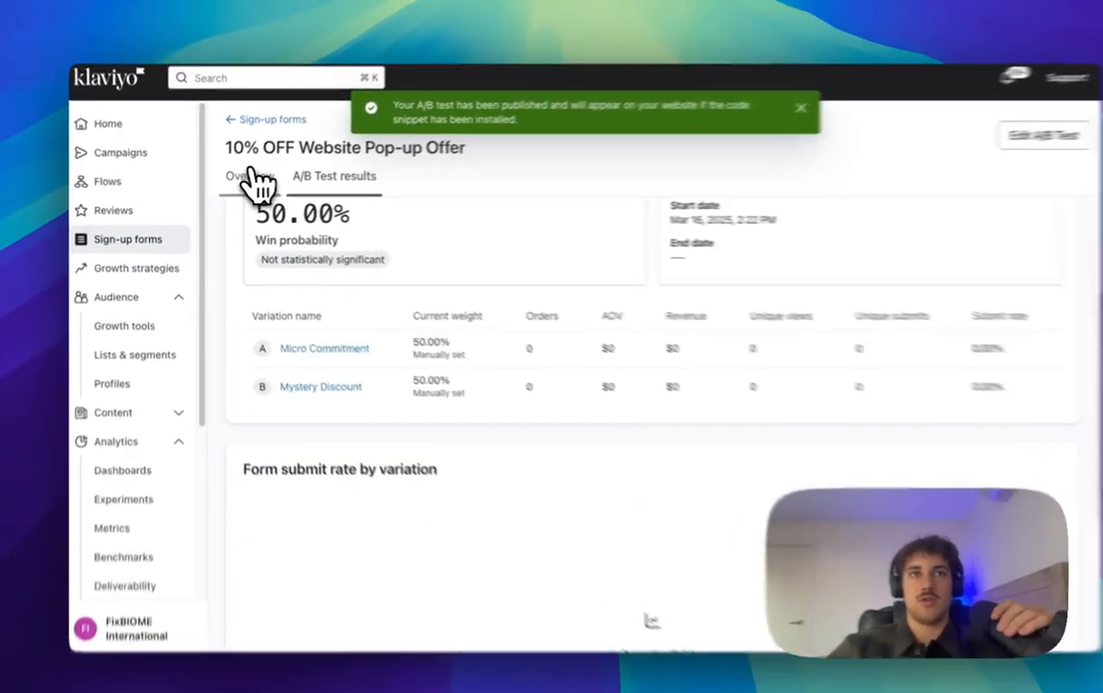
click(243, 178)
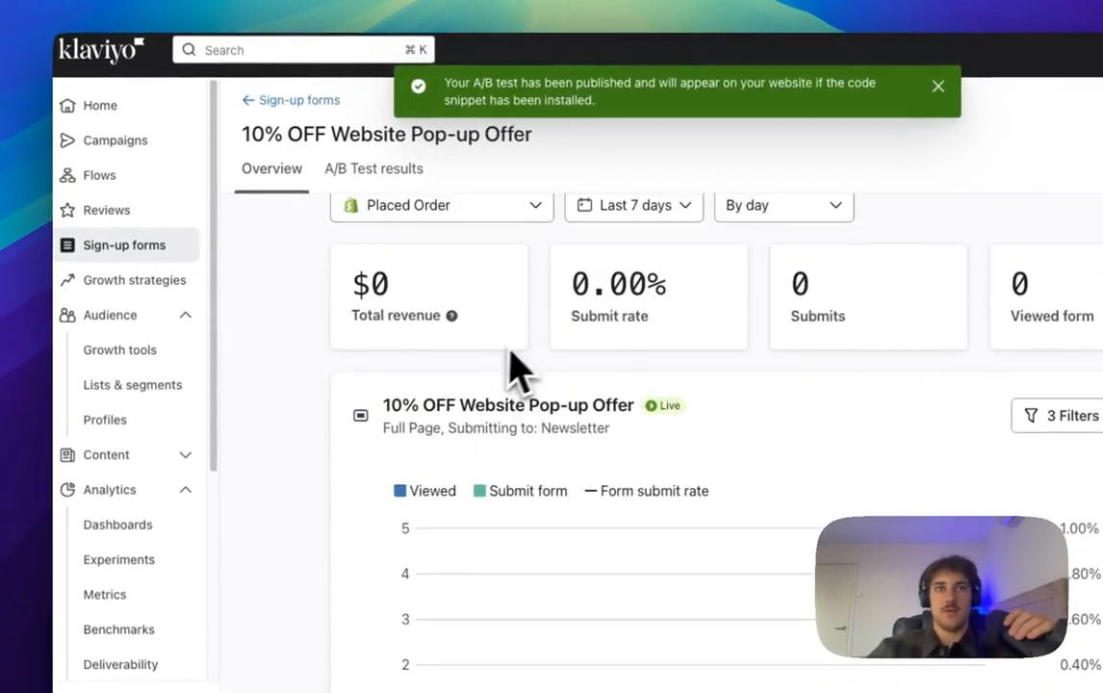
scroll(517, 368, down, 2)
scroll(438, 284, up, 2)
scroll(453, 404, down, 7)
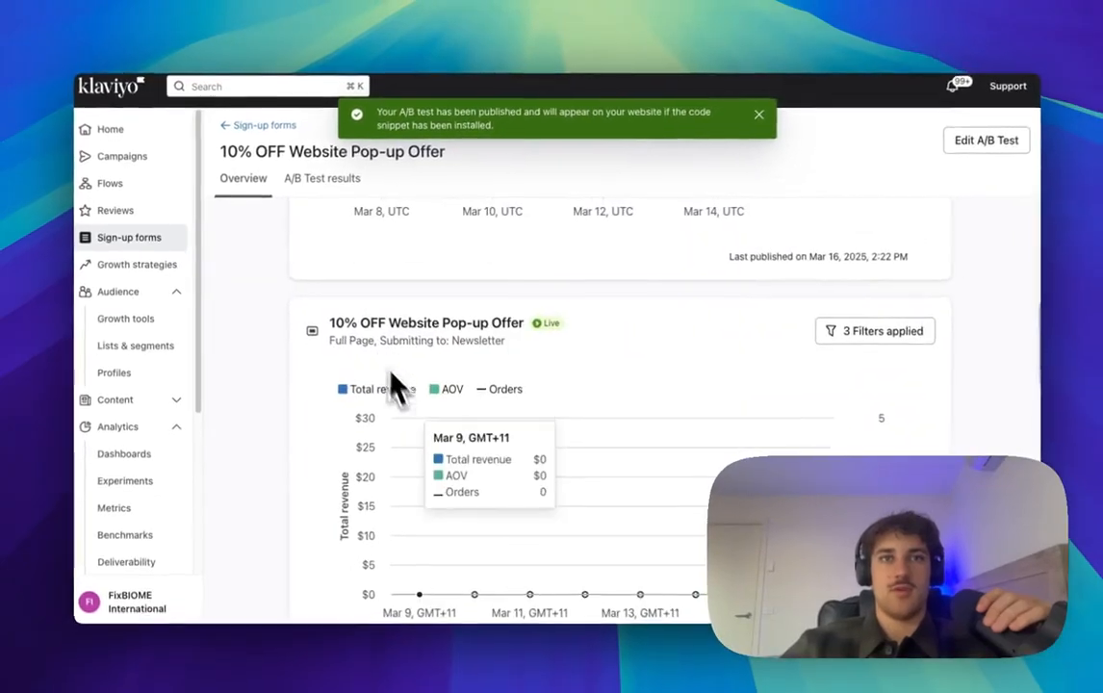
scroll(501, 404, up, 5)
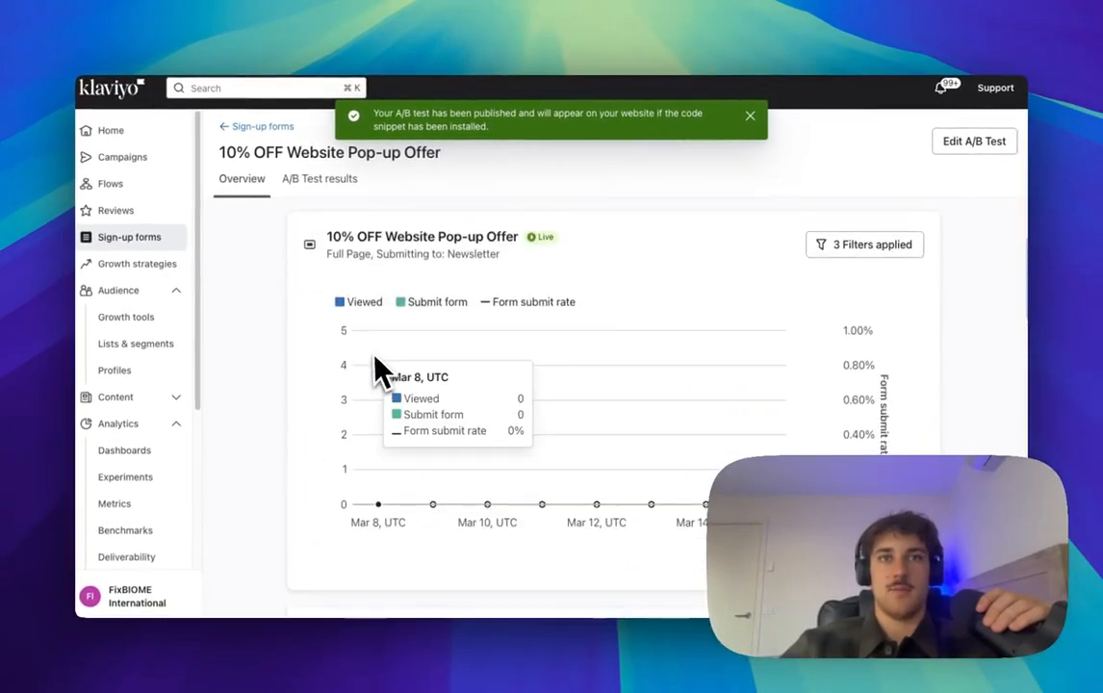
scroll(394, 347, up, 1)
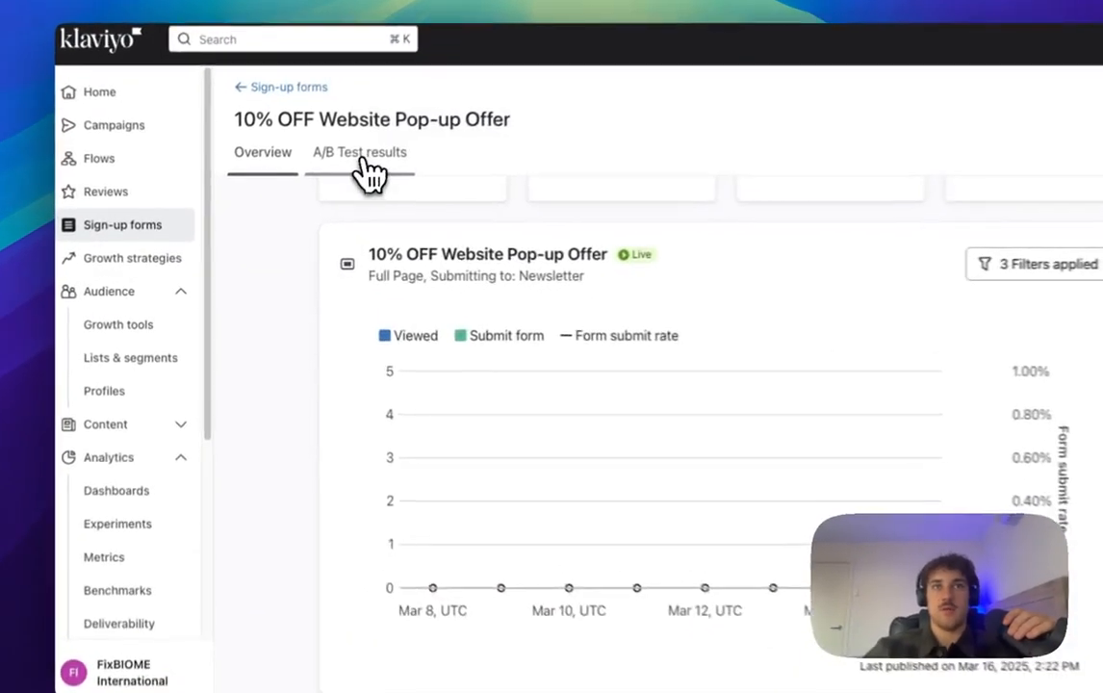
Step: Review the per-variation A/B Test results, then return to the Sign-up forms list
click(328, 178)
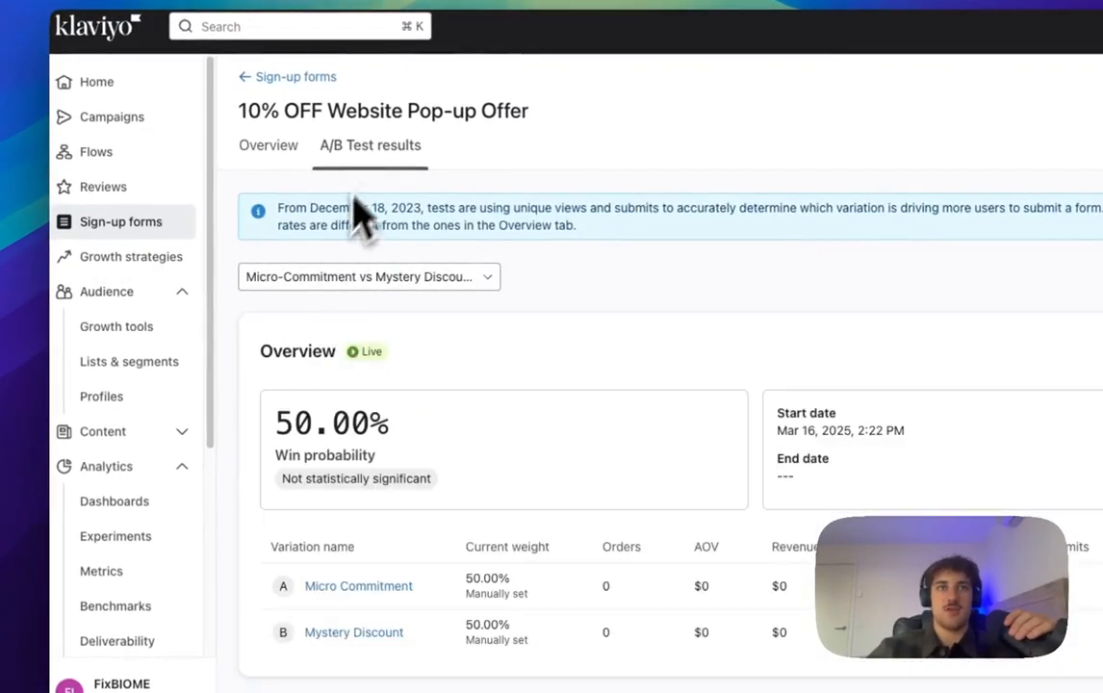
scroll(405, 434, down, 5)
scroll(404, 462, up, 3)
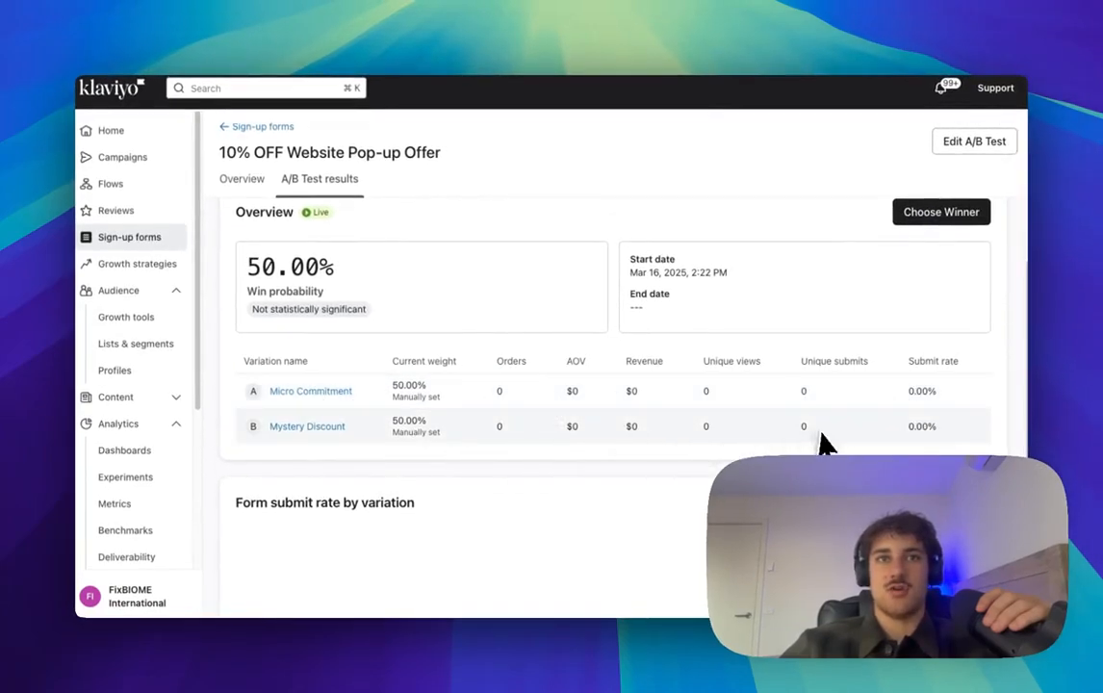
scroll(395, 443, down, 5)
scroll(378, 398, up, 5)
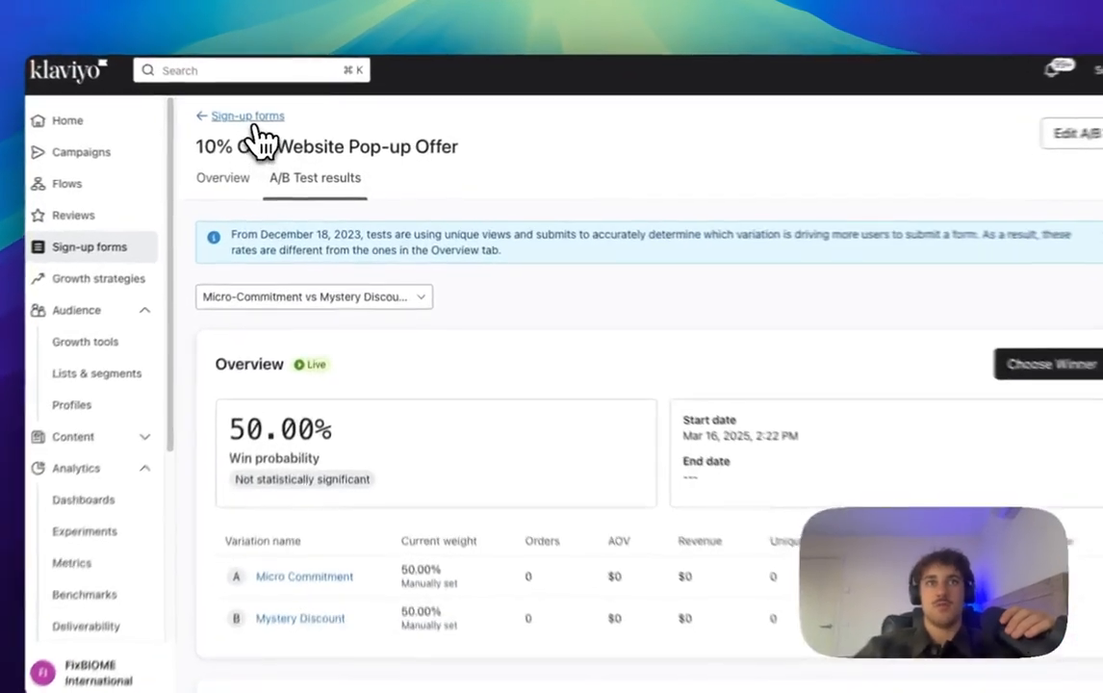
click(261, 127)
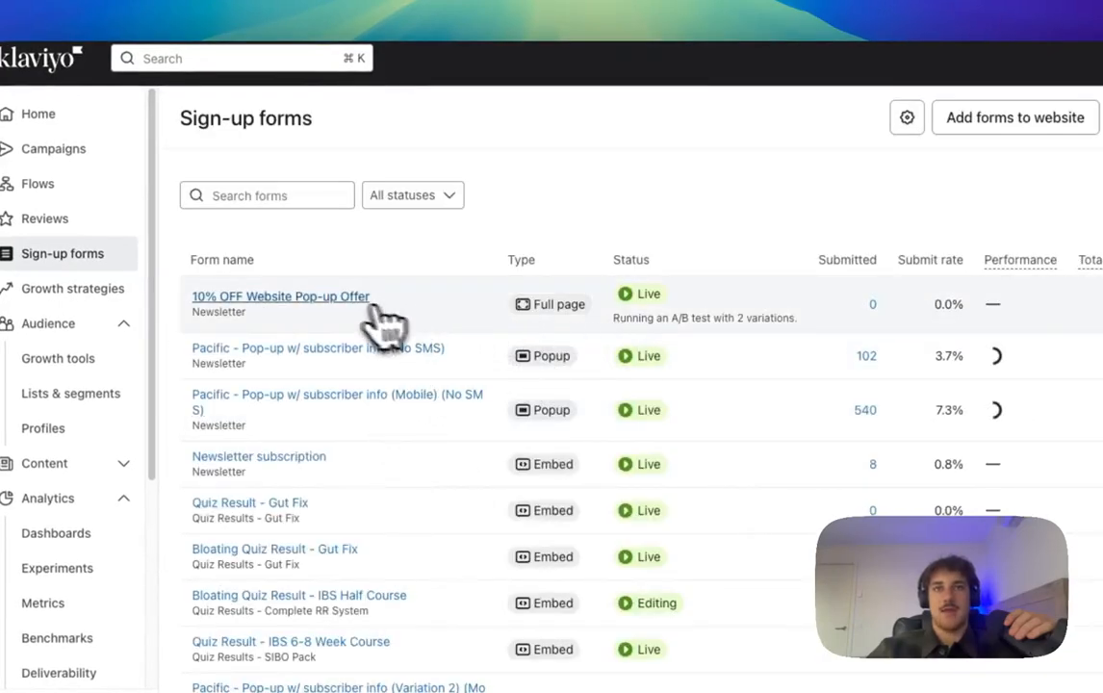
Step: Clone the 10% OFF Website Pop-up Offer form as '10% OFF Website Pop-up Offer (Desktop)'
click(981, 293)
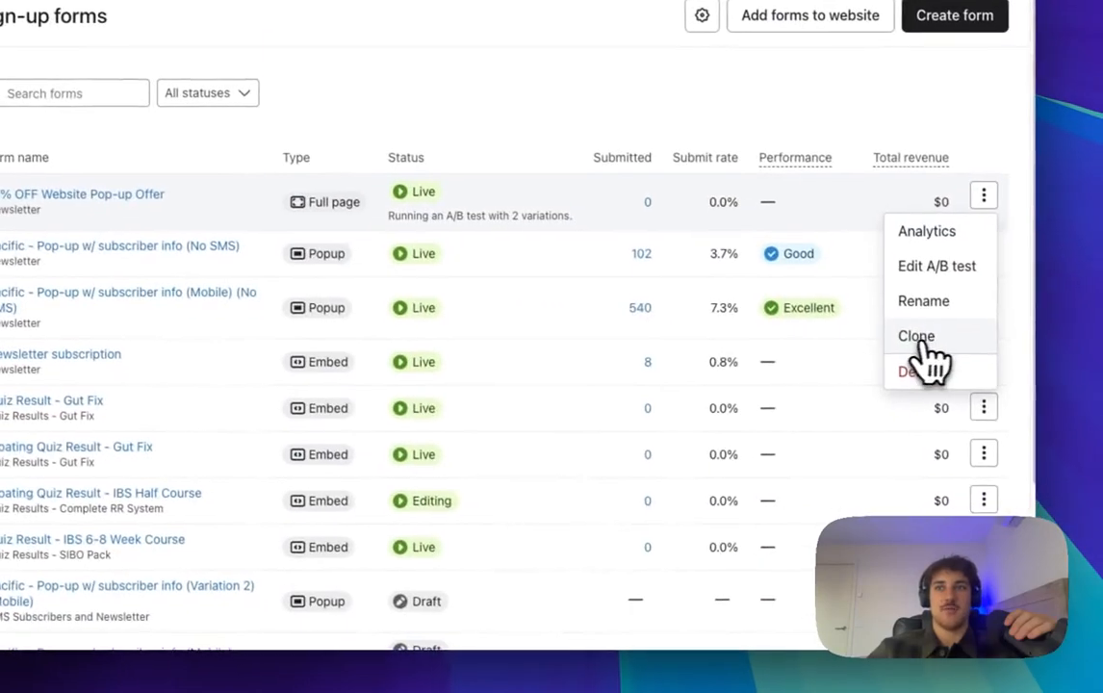
click(917, 335)
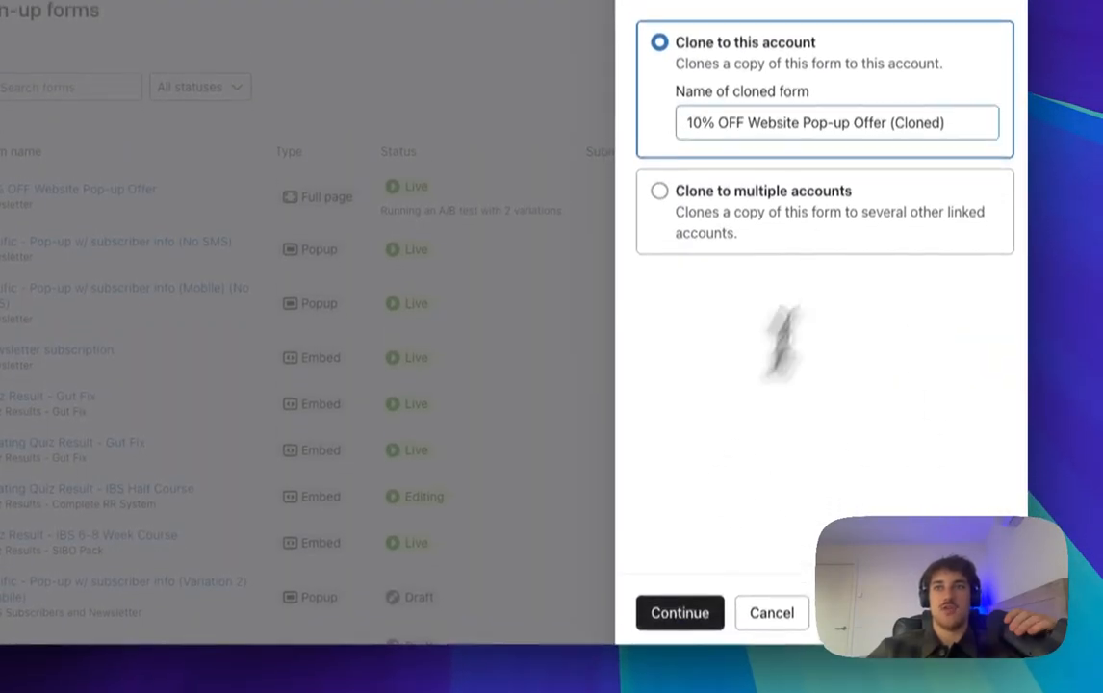
click(904, 130)
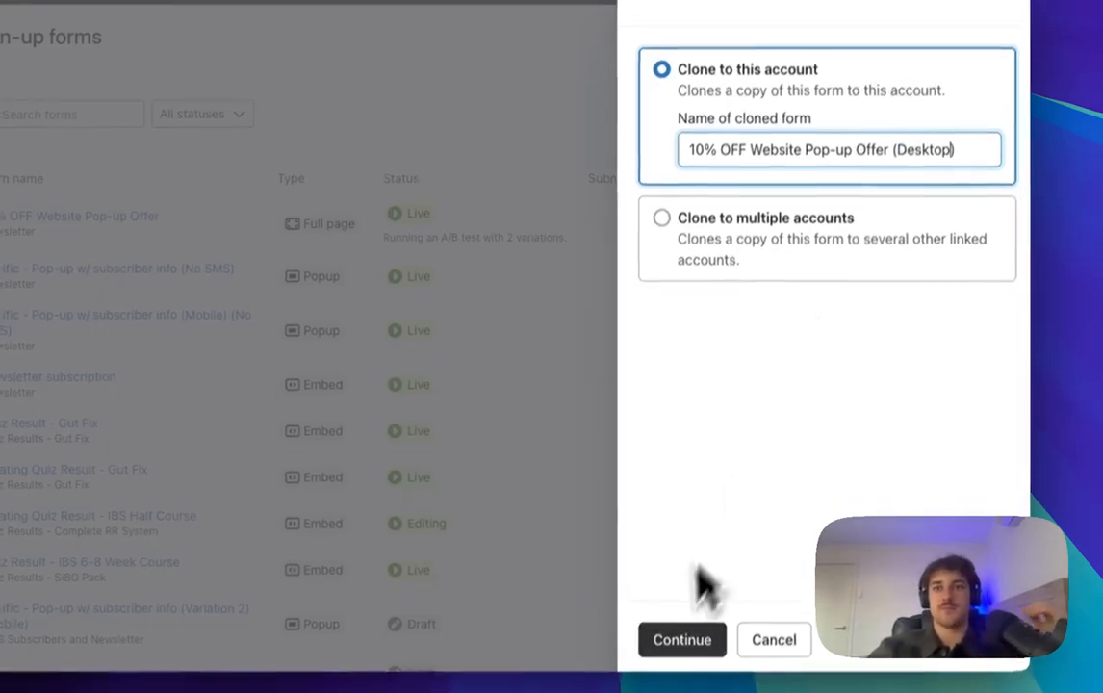
click(680, 660)
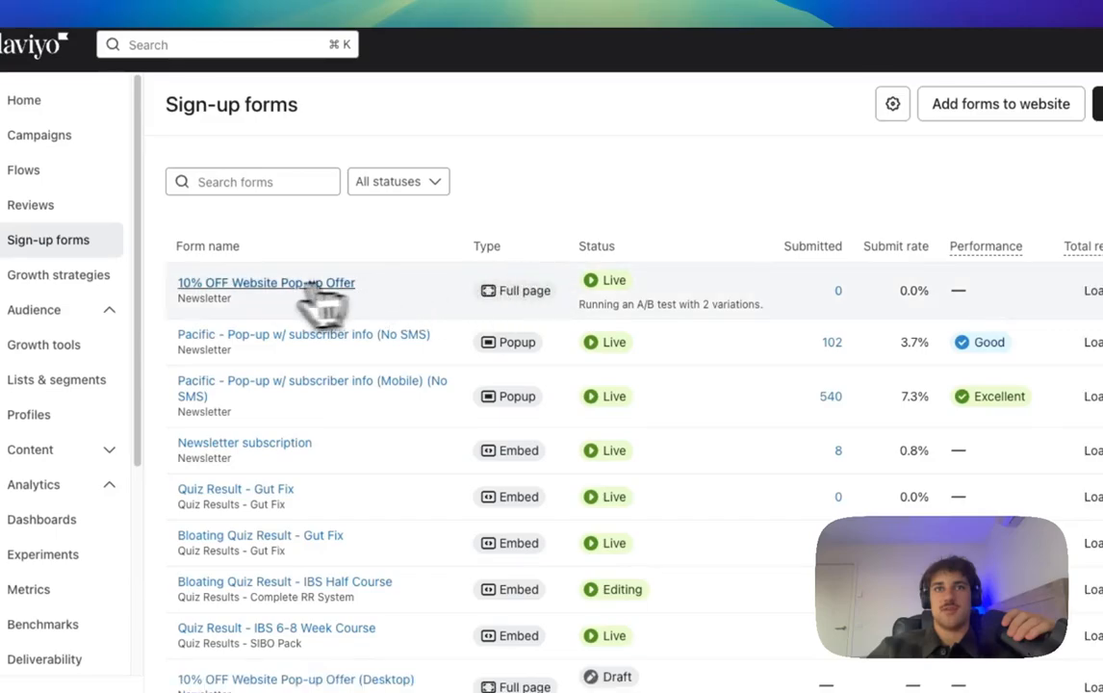
click(279, 285)
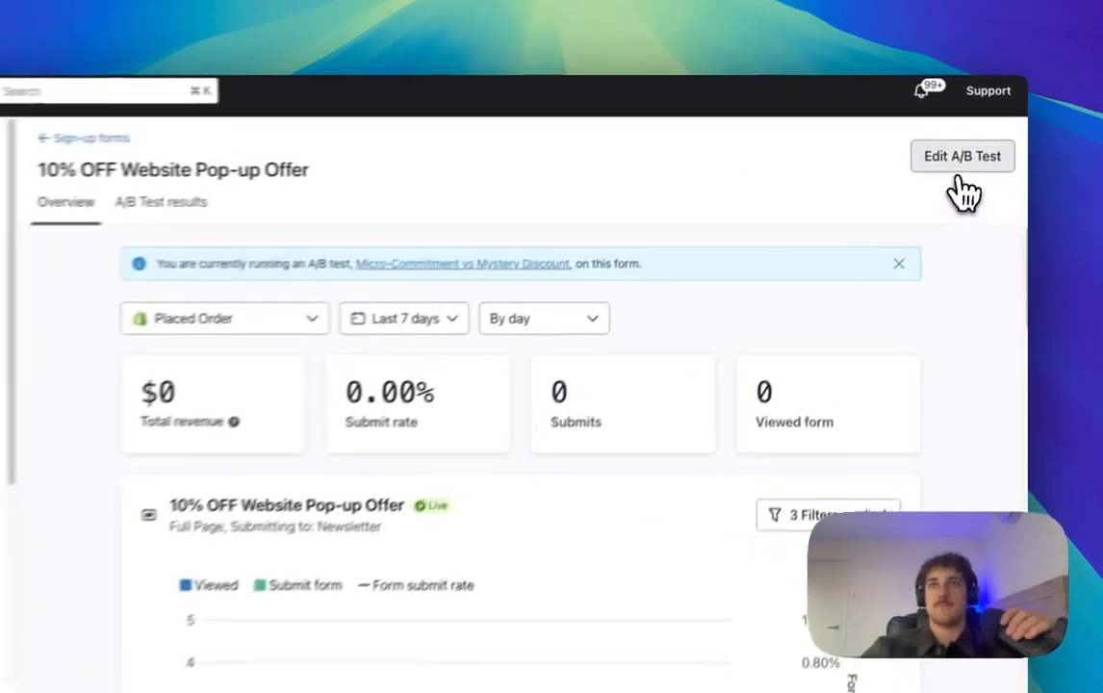
Step: End the Micro-Commitment vs Mystery Discount test with Mystery Discount as winner, set to draft
click(974, 144)
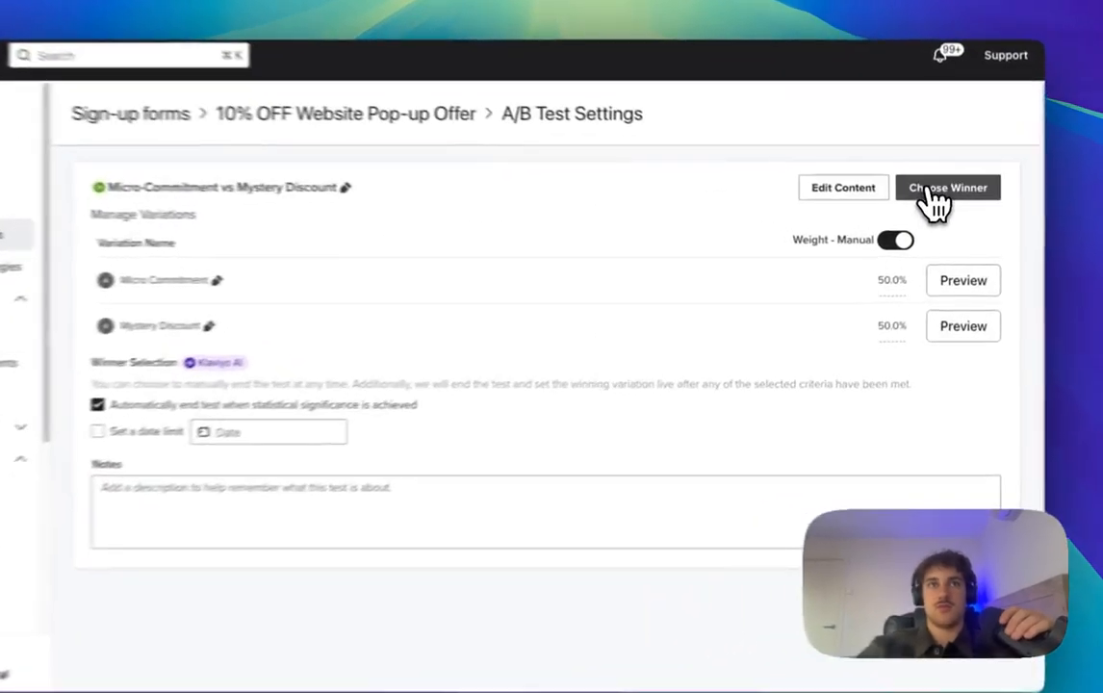
click(925, 199)
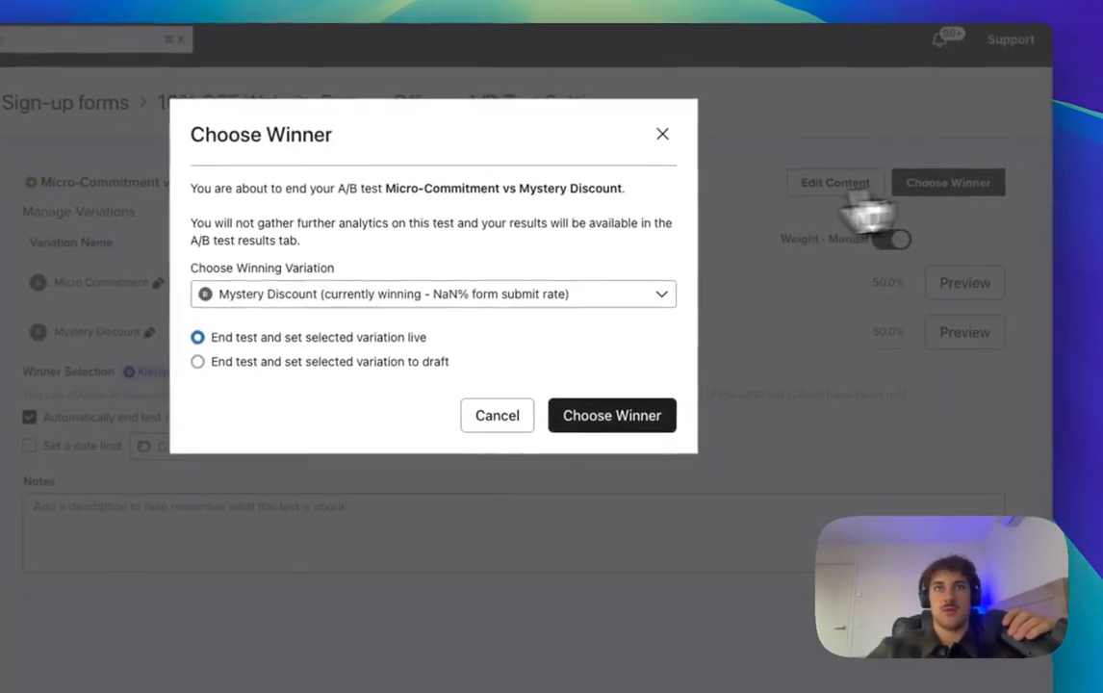
click(404, 363)
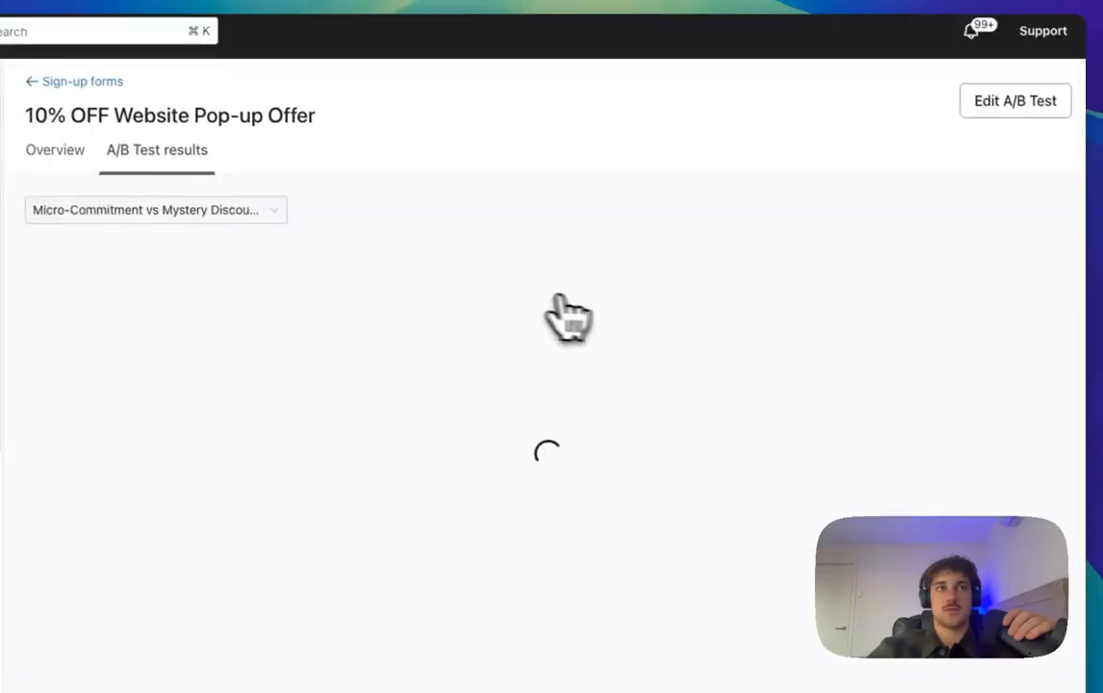
click(82, 81)
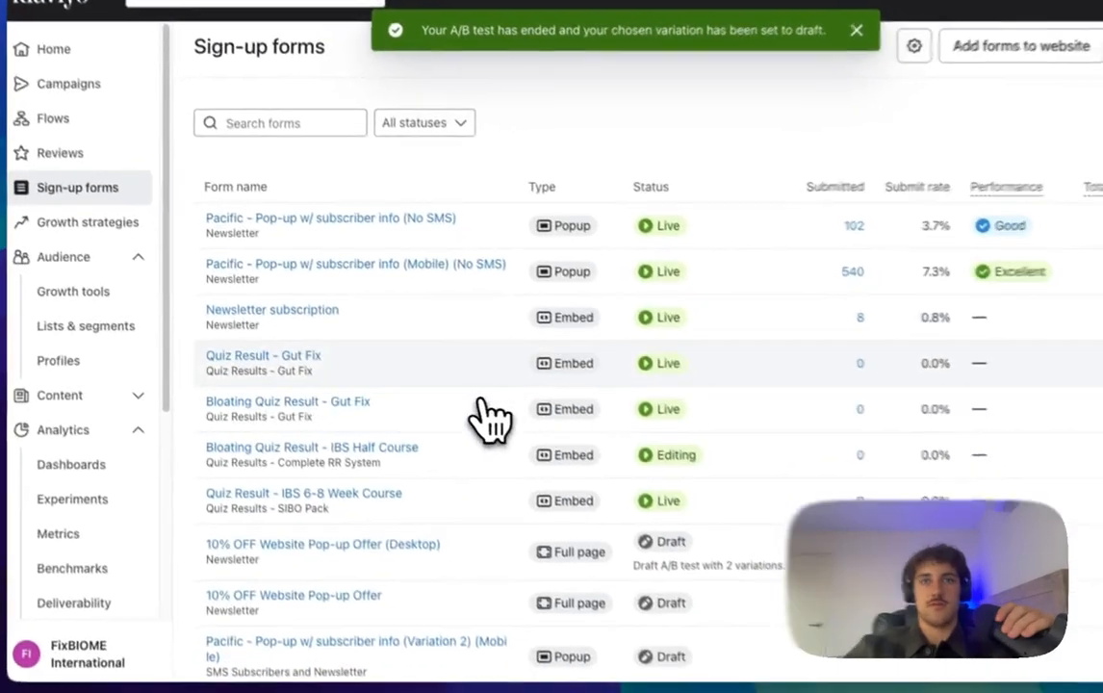
Step: In the 10% OFF Website Pop-up Offer (Desktop) form, set Micro Commitment's devices to Desktop only
scroll(583, 515, down, 2)
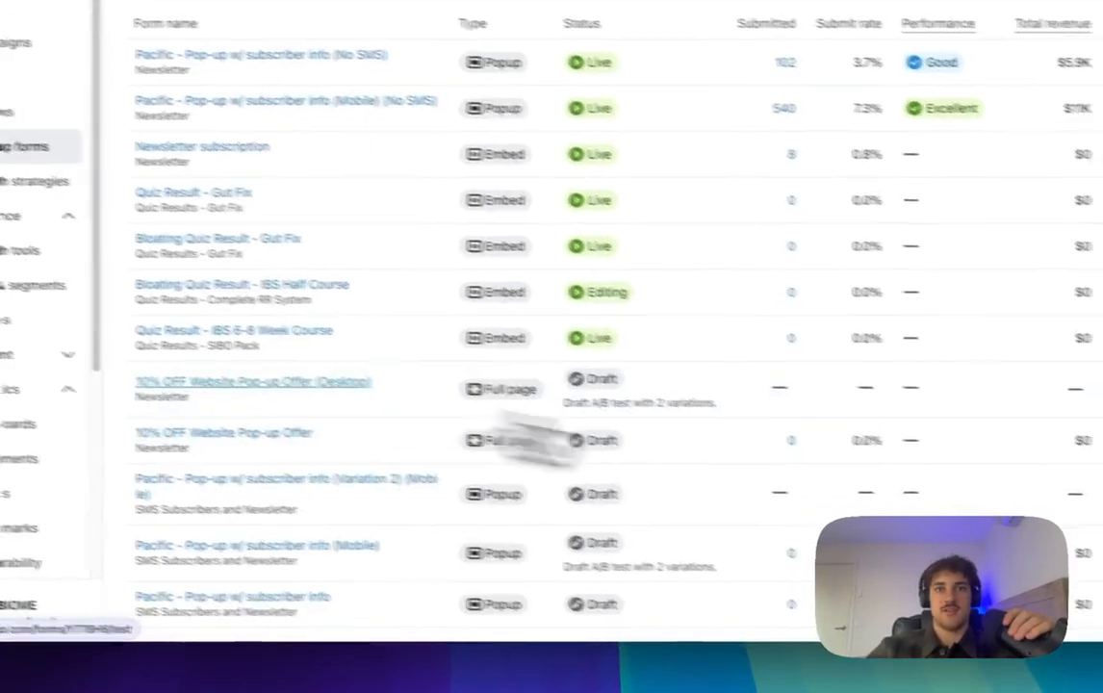
click(117, 359)
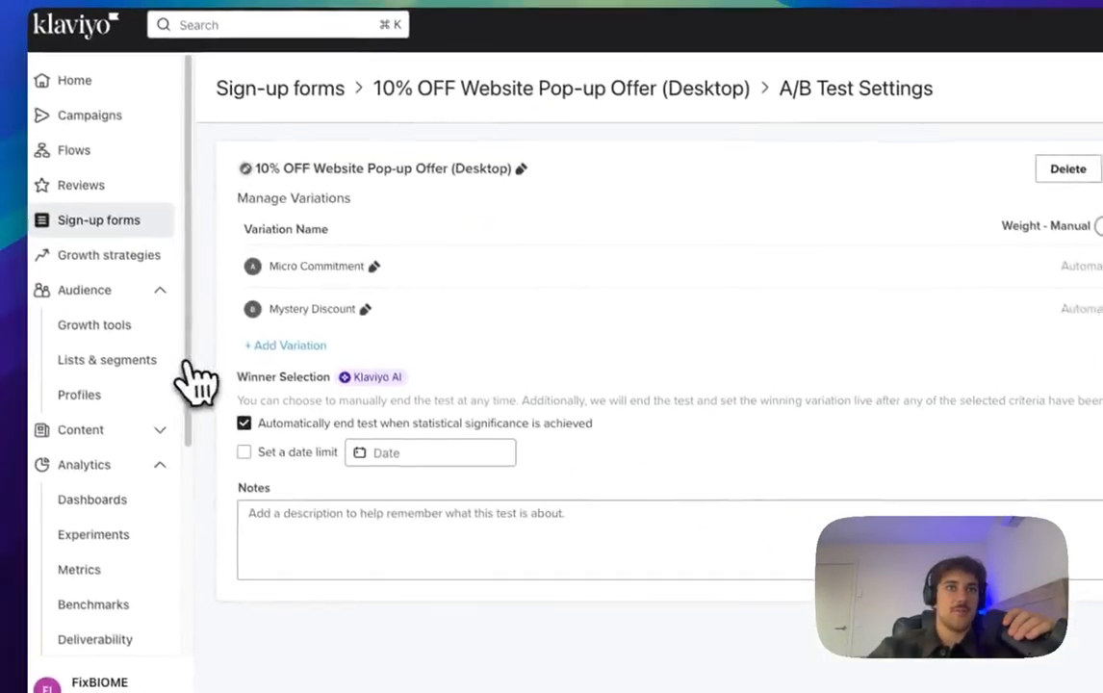
click(1102, 268)
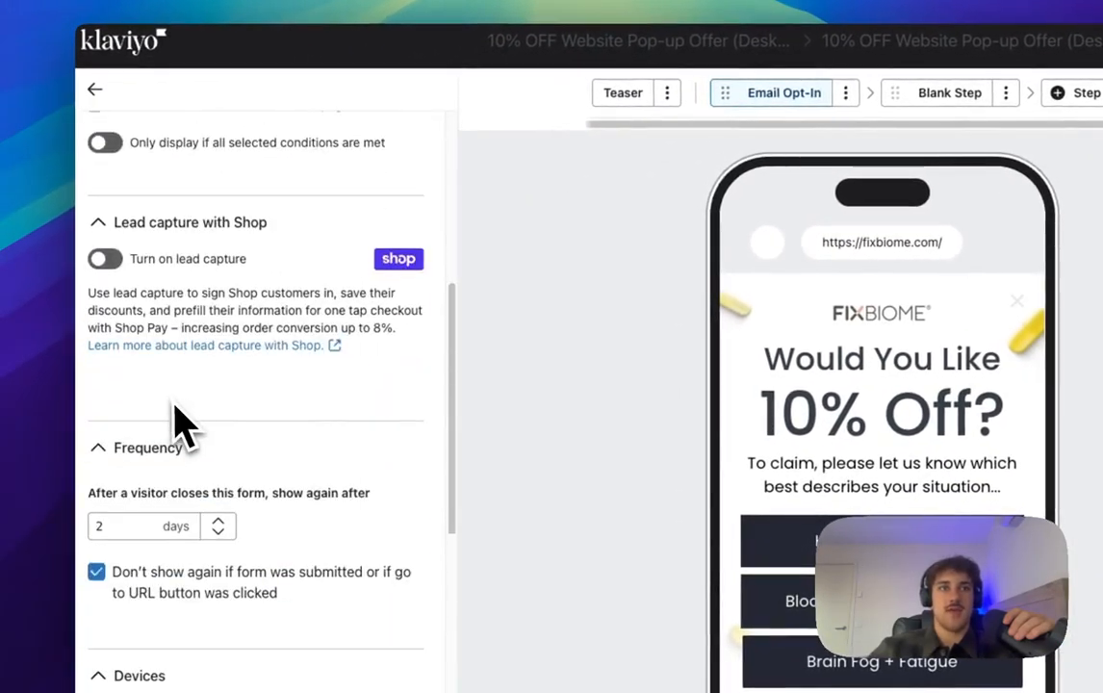
scroll(180, 429, down, 4)
click(106, 454)
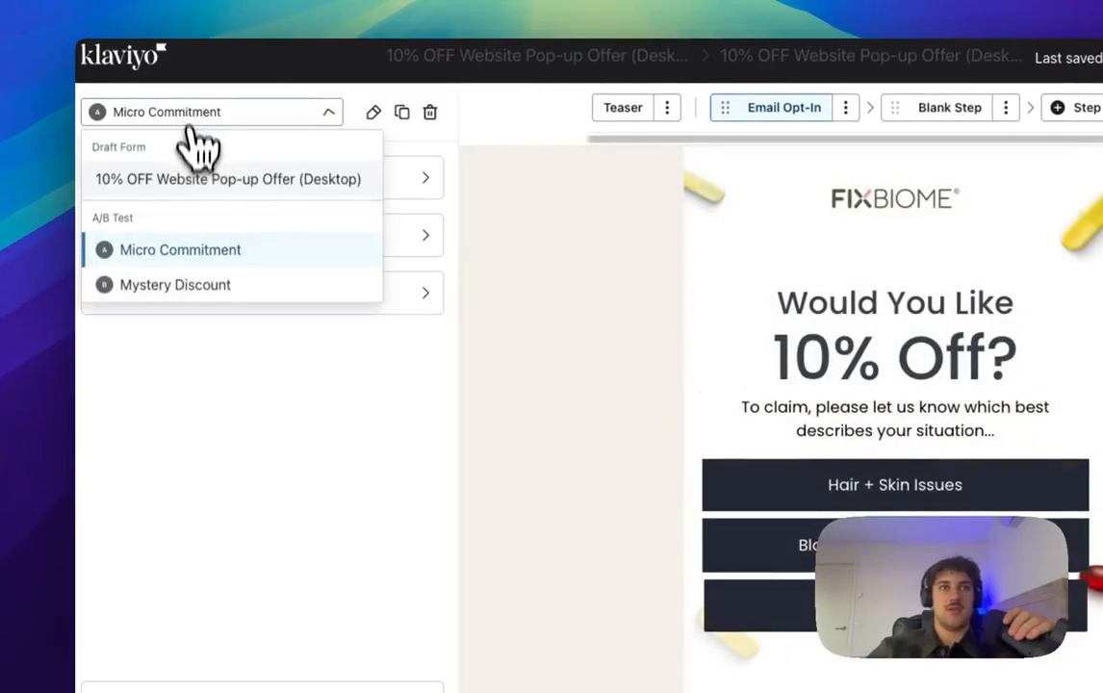
Step: Set the Mystery Discount variation's targeting devices to Desktop only as well
click(197, 282)
click(237, 248)
scroll(180, 414, down, 5)
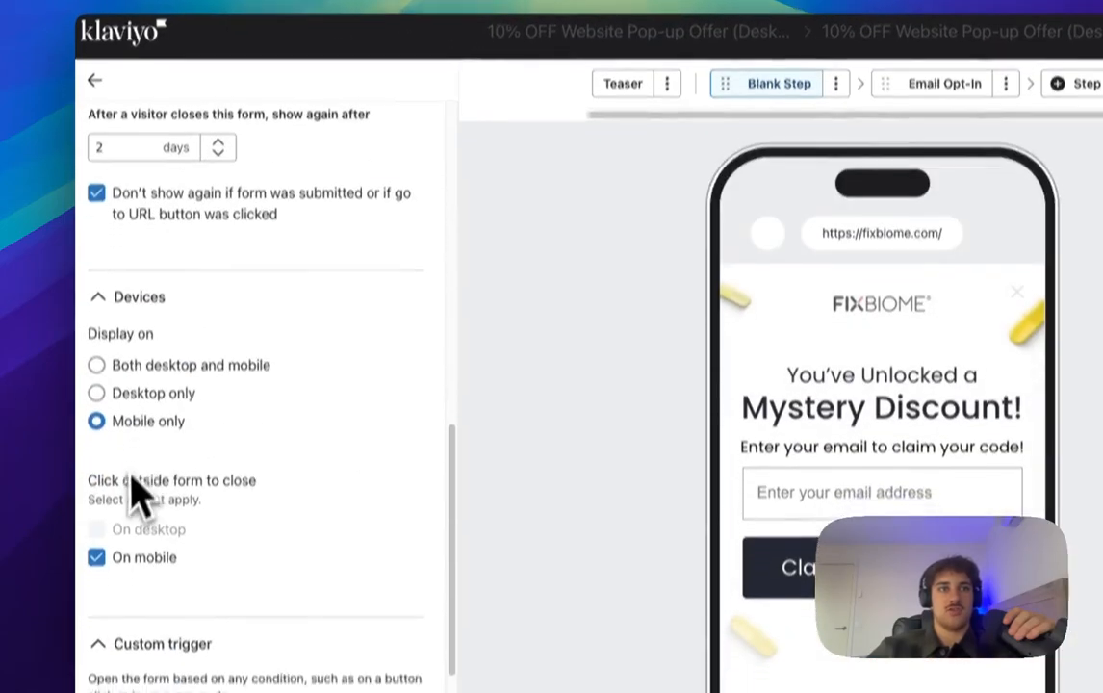
click(98, 394)
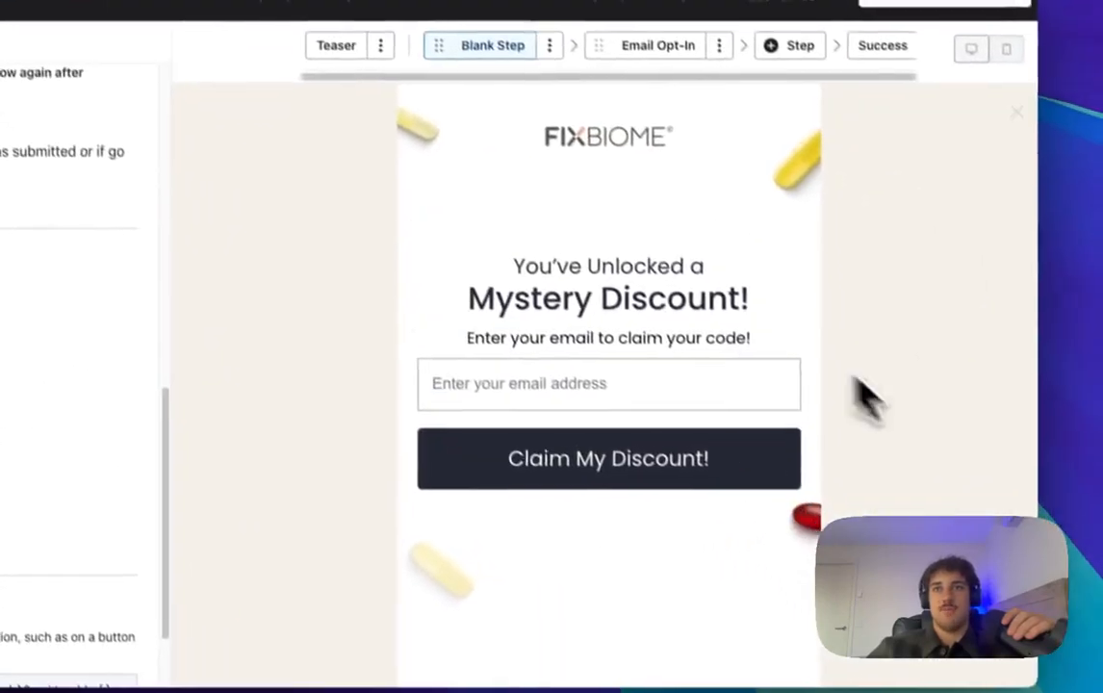
scroll(156, 186, up, 10)
click(87, 125)
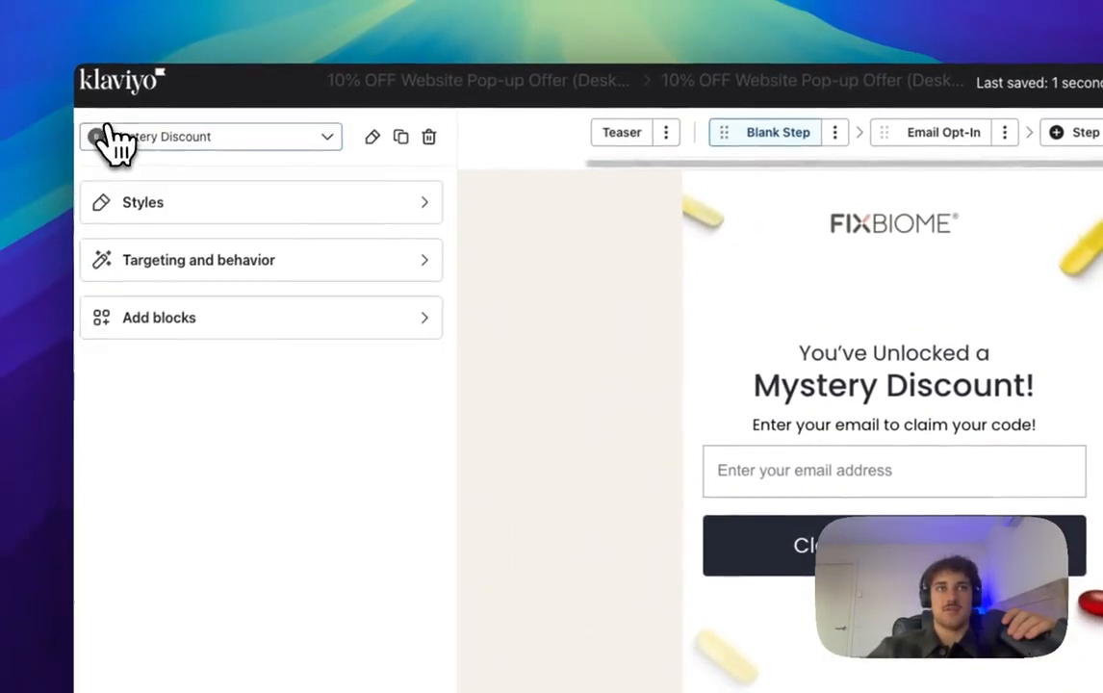
Step: Set the Mystery Discount form's content width to Large, keeping form type Full page
click(188, 214)
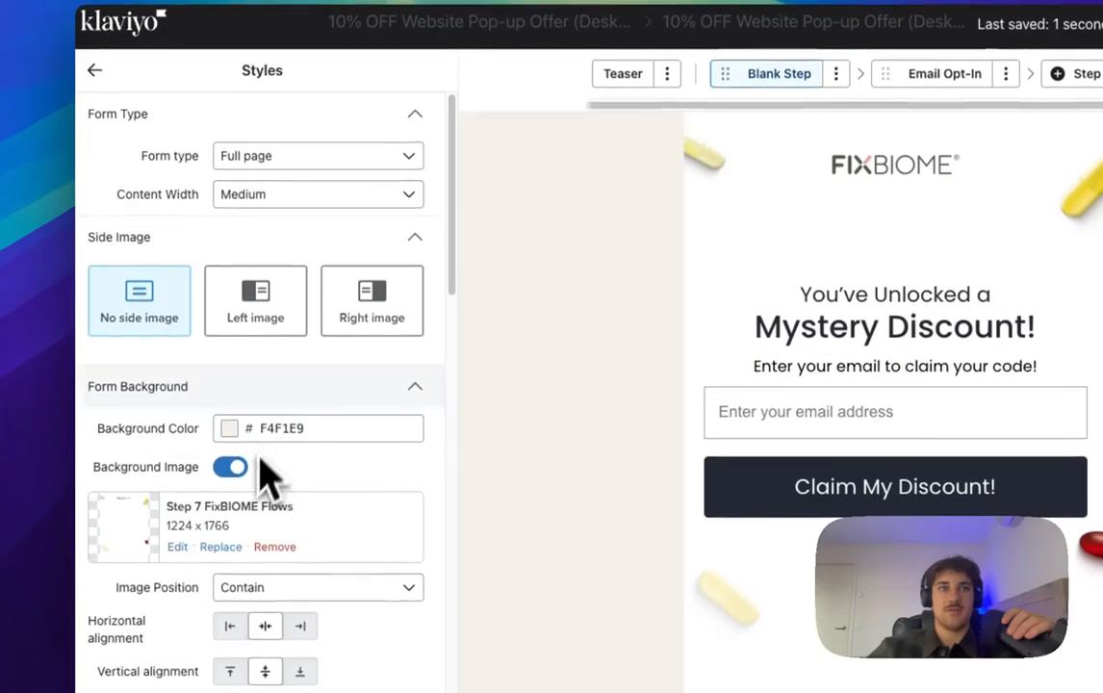
click(279, 197)
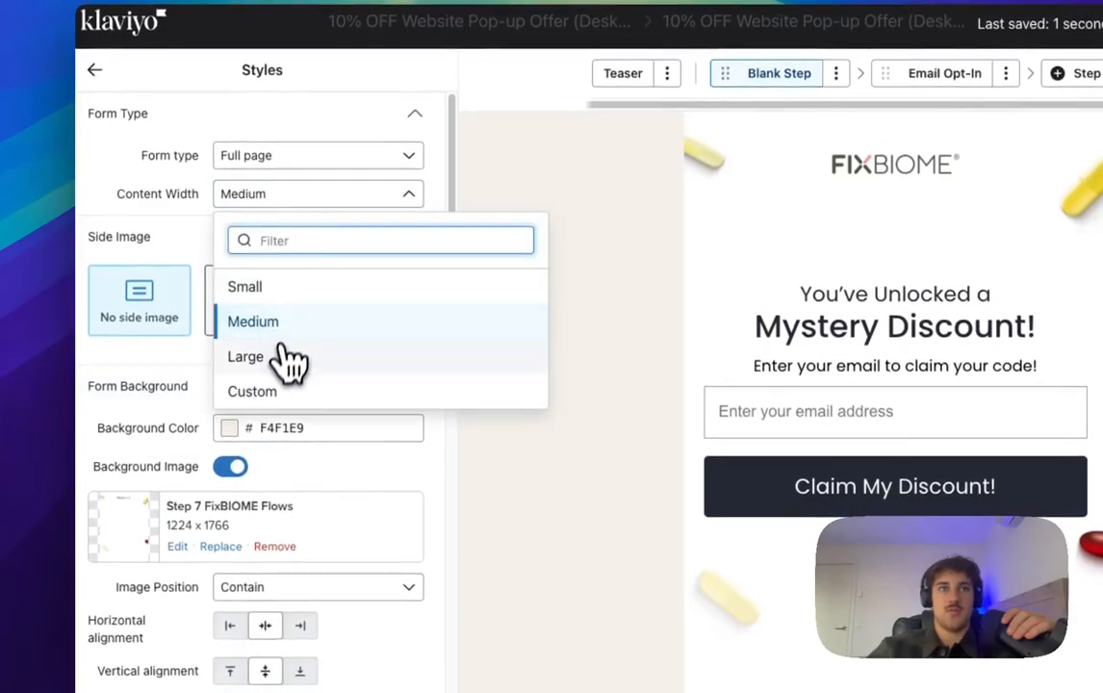
click(249, 357)
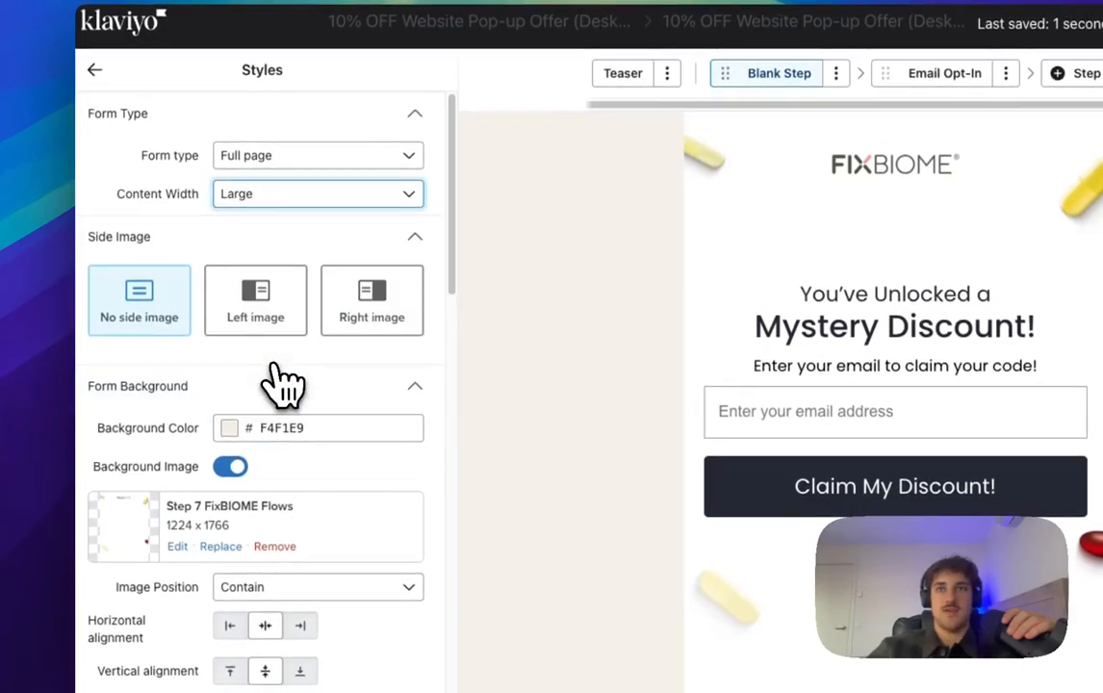
click(287, 162)
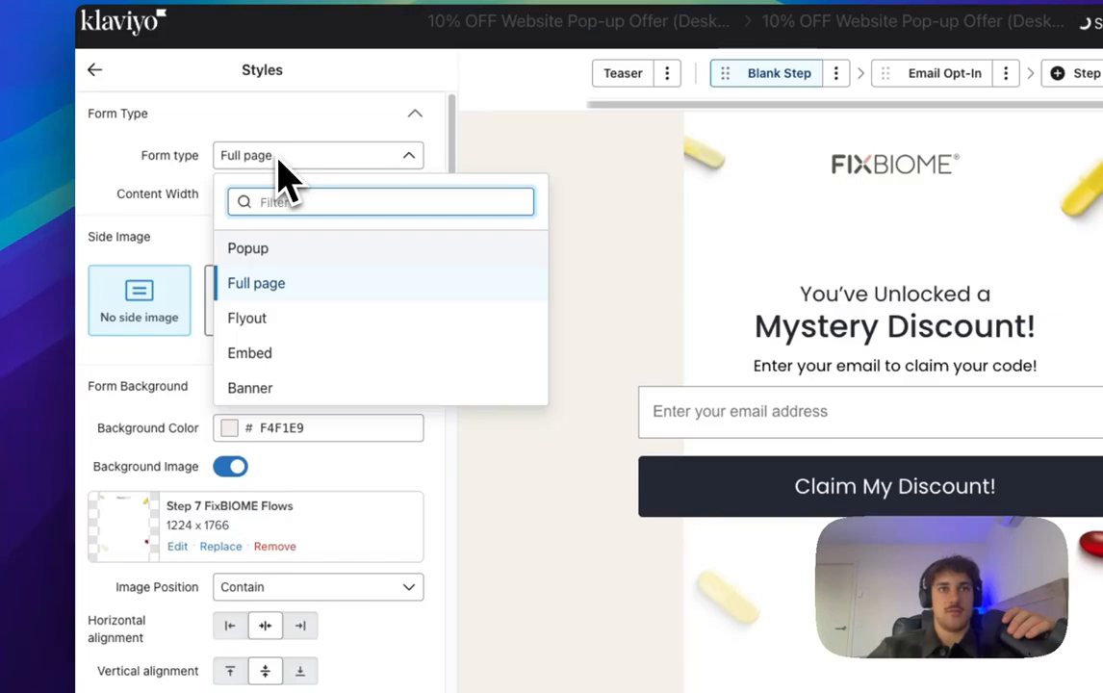
click(279, 162)
Step: Remove the form's background image, leaving a plain beige background
scroll(296, 327, down, 5)
scroll(315, 327, up, 4)
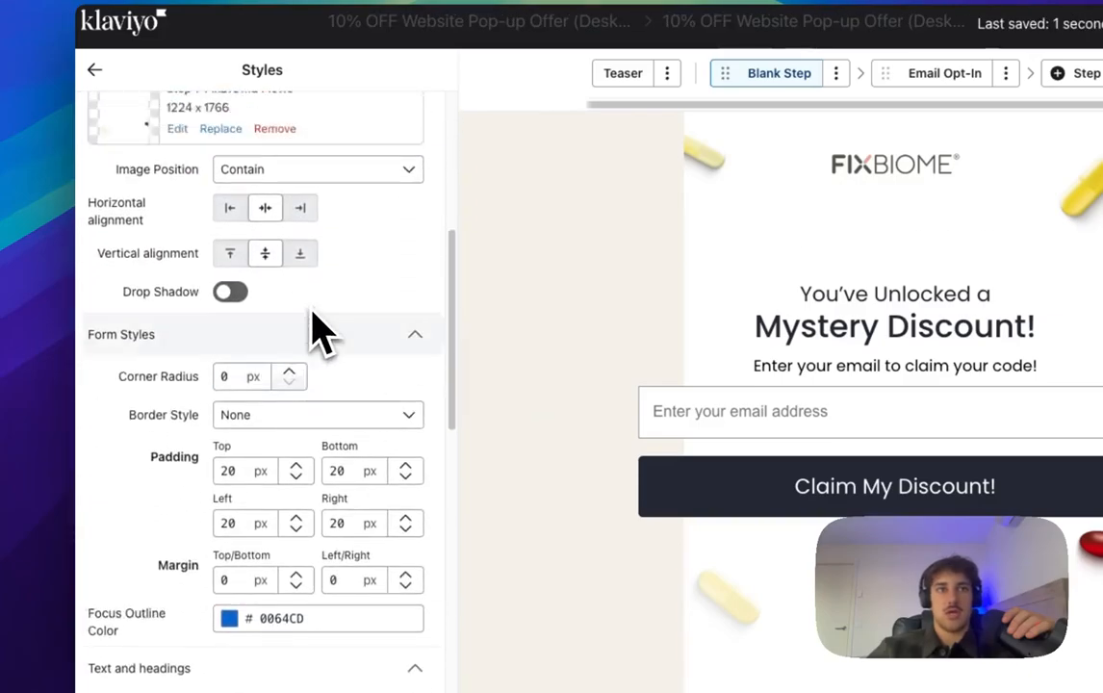
scroll(330, 318, up, 2)
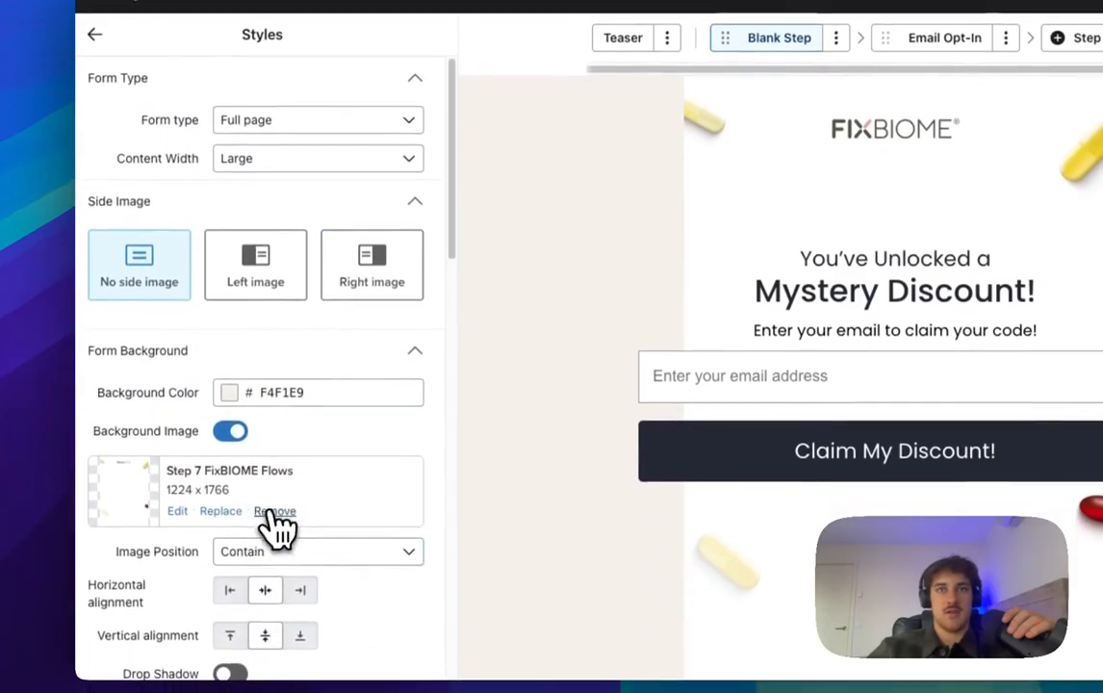
click(272, 547)
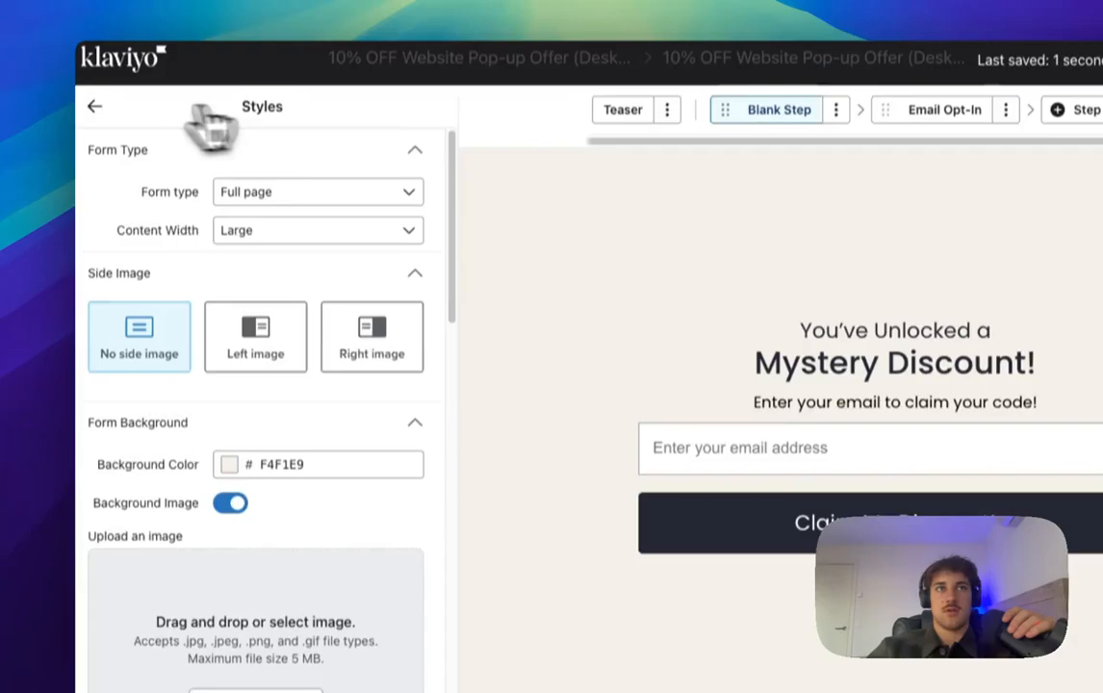
click(95, 30)
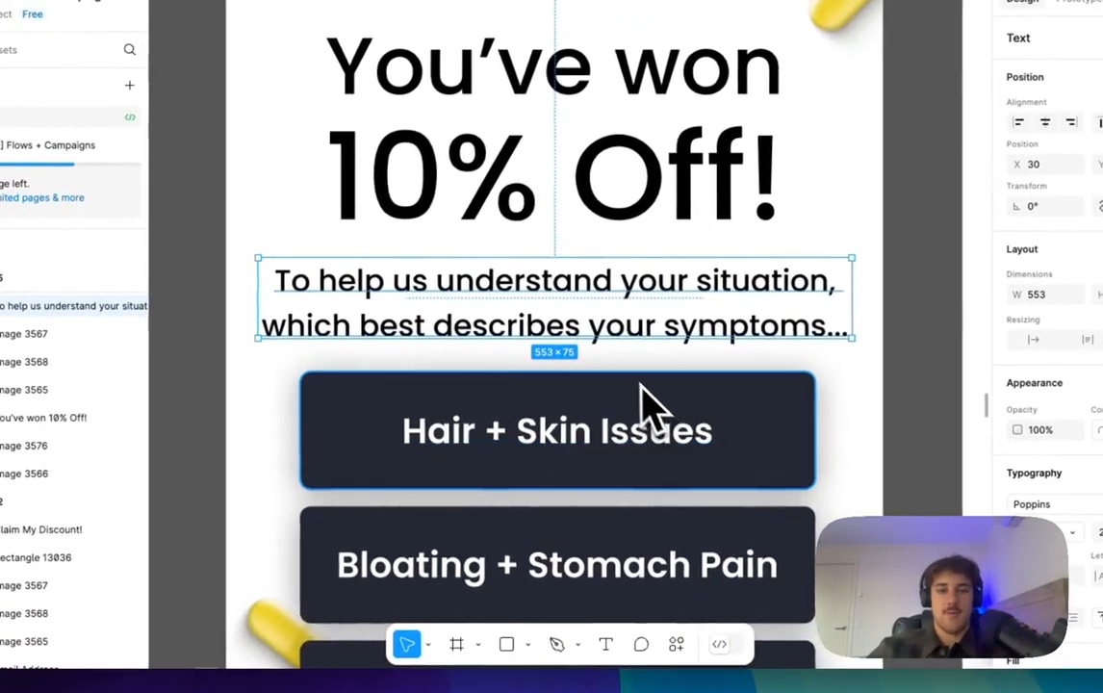
scroll(643, 400, down, 6)
click(773, 452)
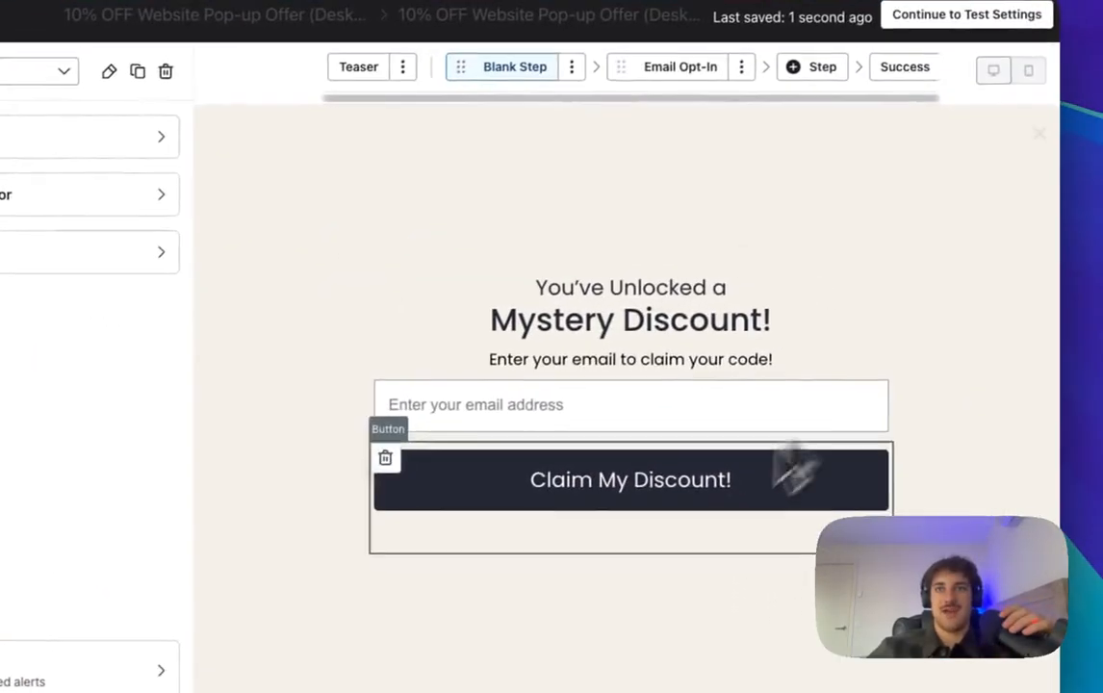
Step: Preview the Email Opt-In, Mystery Discount, You've Won 10% Off! and You're In! coupon steps
click(681, 67)
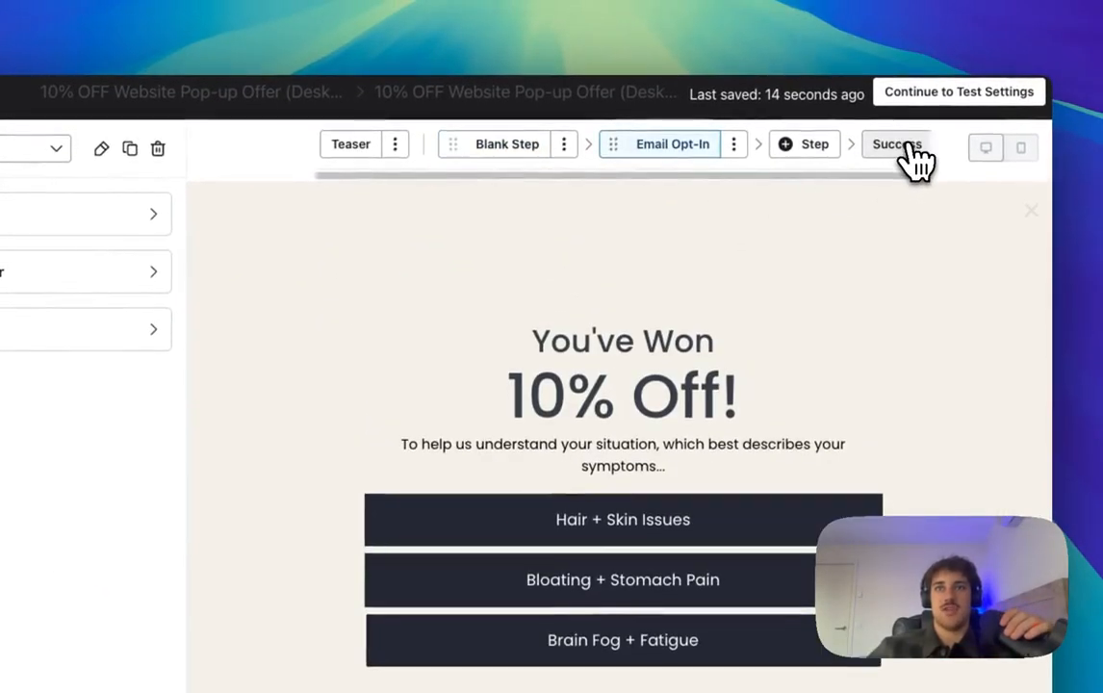
click(904, 147)
click(537, 154)
click(680, 154)
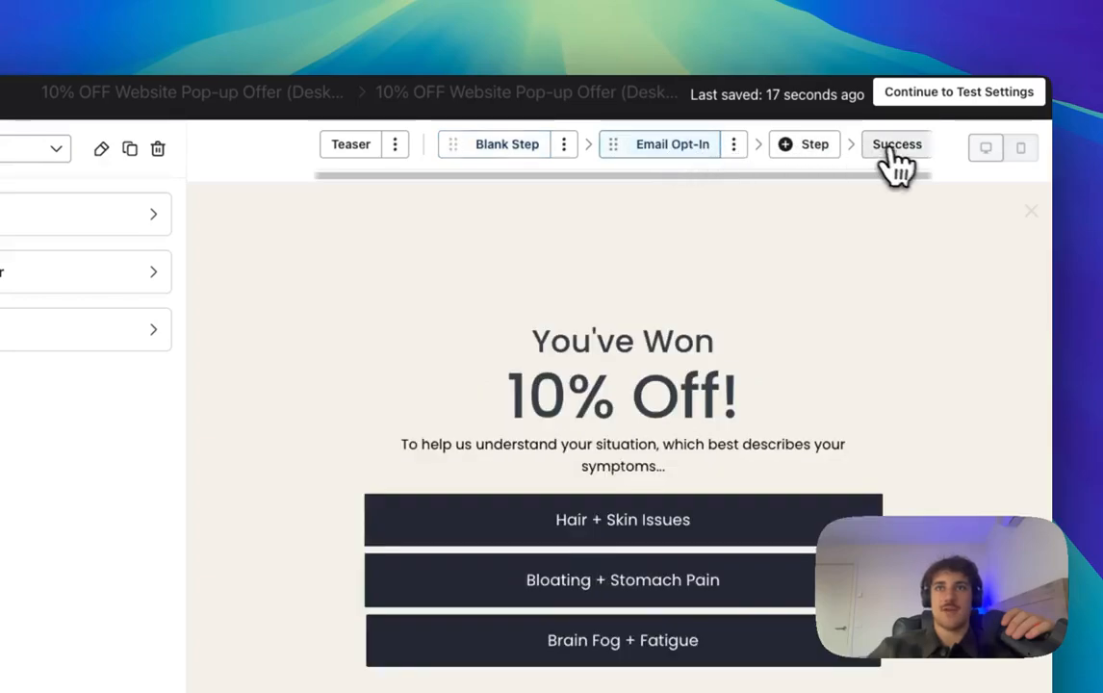
click(892, 162)
click(529, 163)
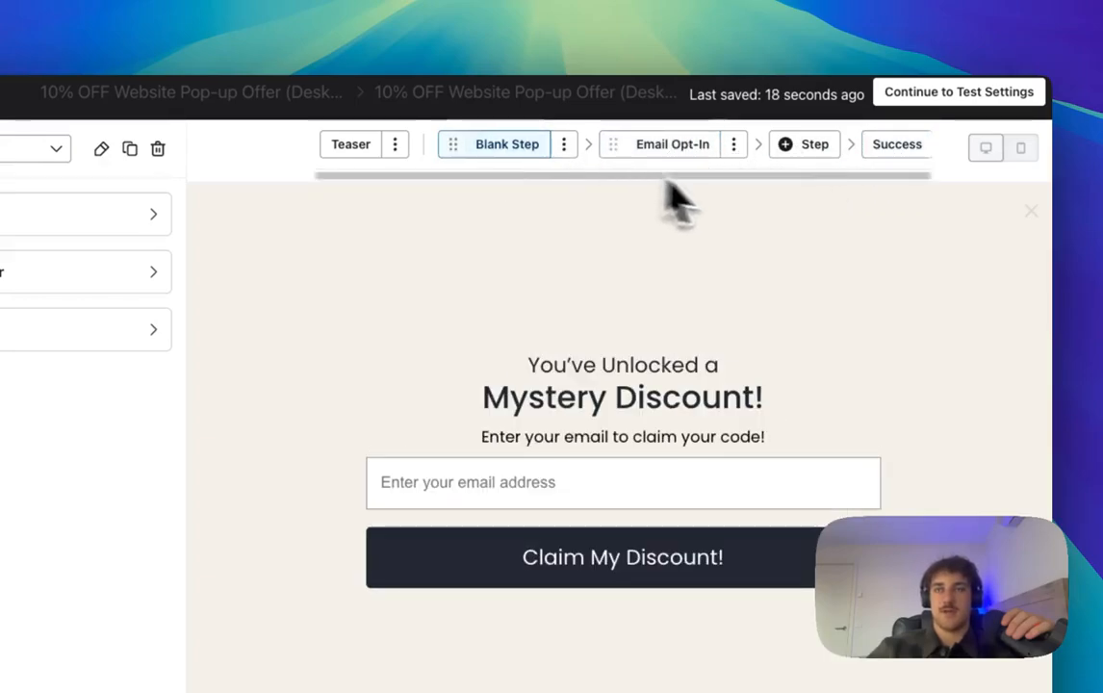
click(720, 154)
click(905, 152)
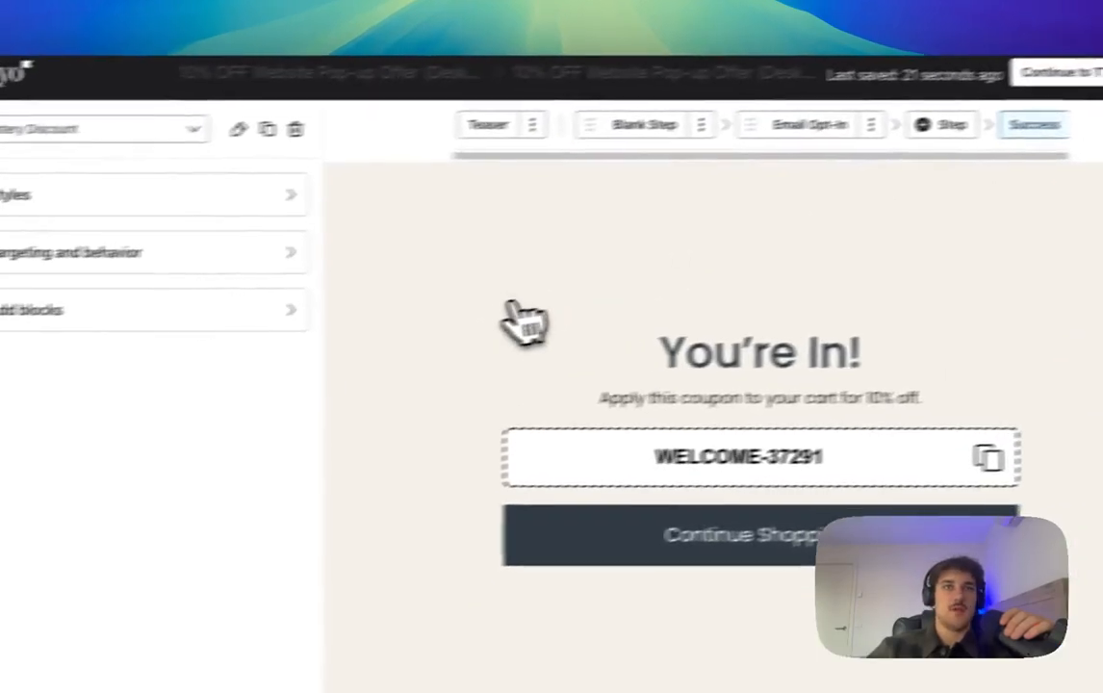